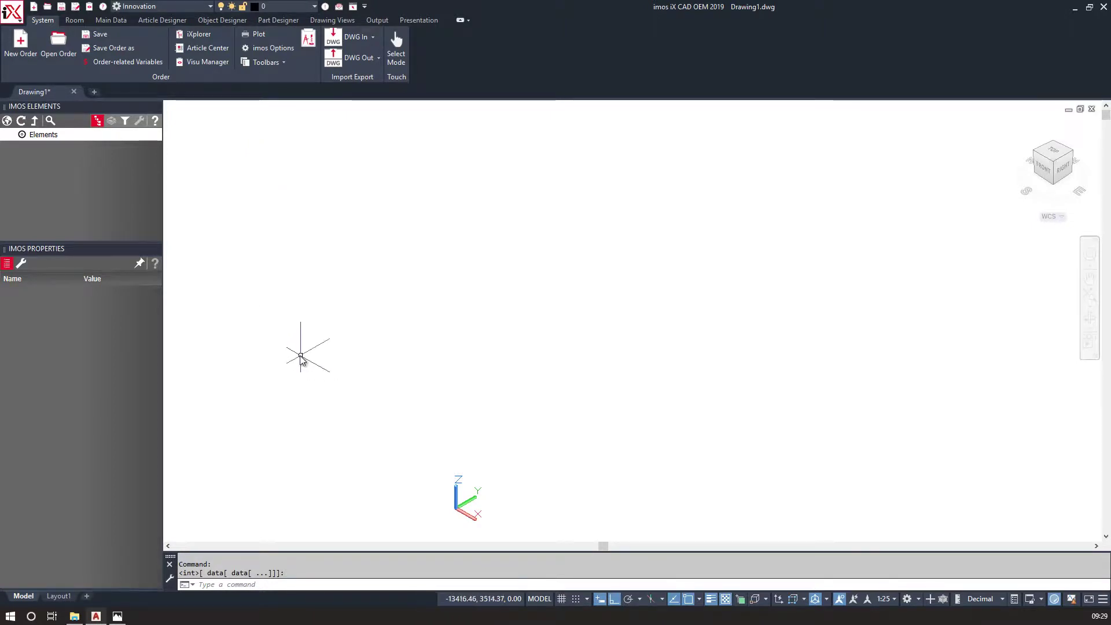
Start a new article in the Article Designer and size it 1200 high, 900 wide and 350 deep.
{"action": "left_click", "coordinate": [154, 22]}
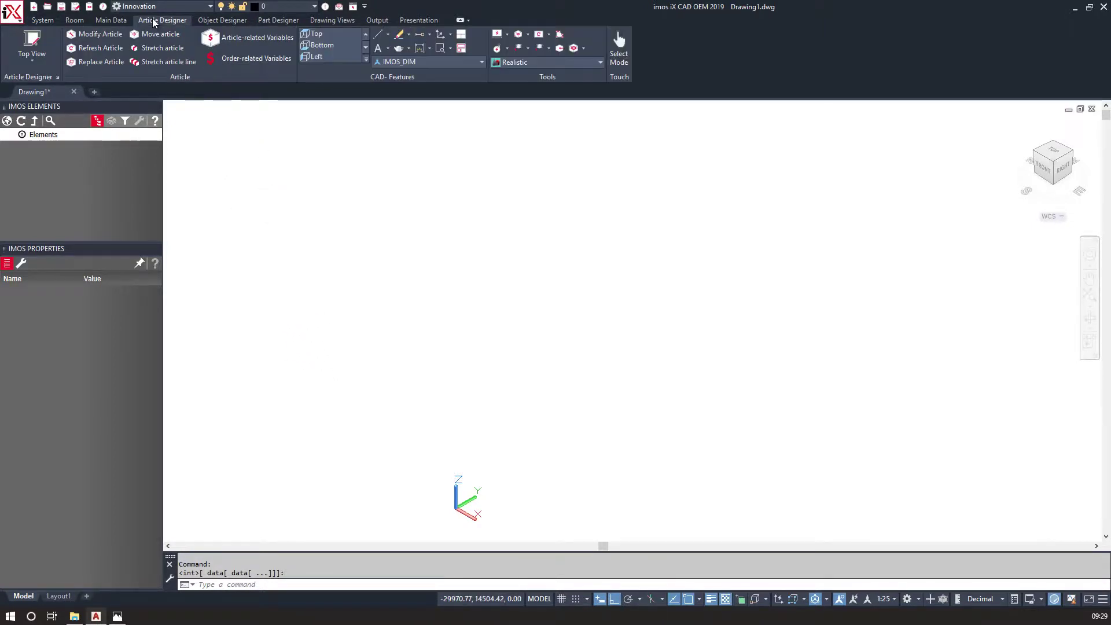
{"action": "left_click", "coordinate": [33, 39]}
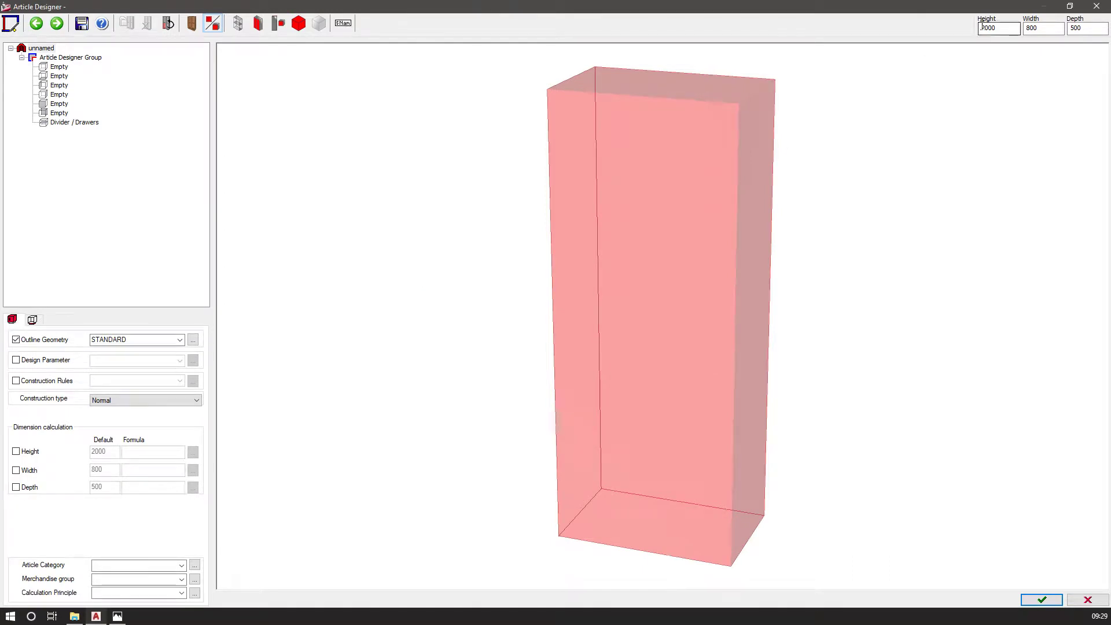
{"action": "left_click", "coordinate": [990, 26]}
{"action": "key", "text": "Return"}
{"action": "double_click", "coordinate": [1033, 28]}
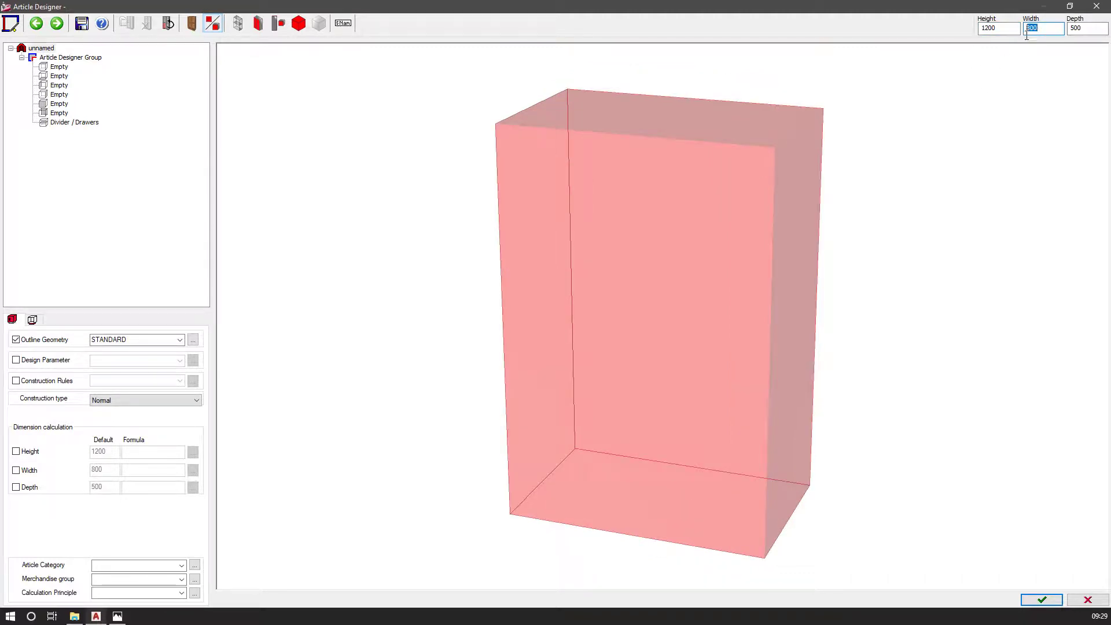
{"action": "type", "text": "900"}
{"action": "key", "text": "Return"}
{"action": "double_click", "coordinate": [1071, 29]}
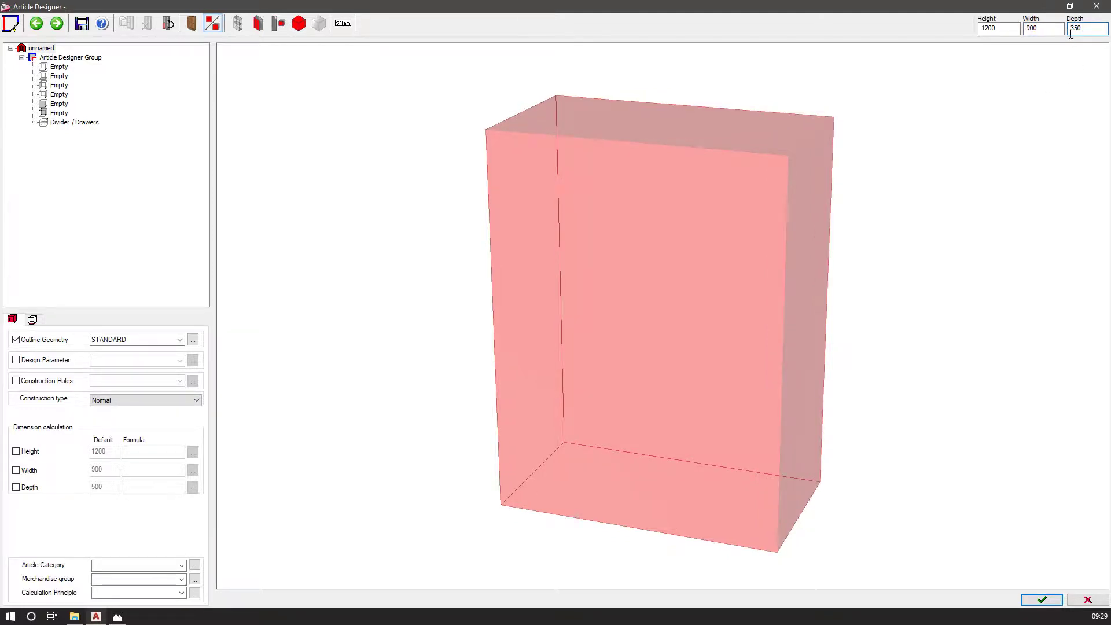
{"action": "type", "text": "350"}
{"action": "key", "text": "Return"}
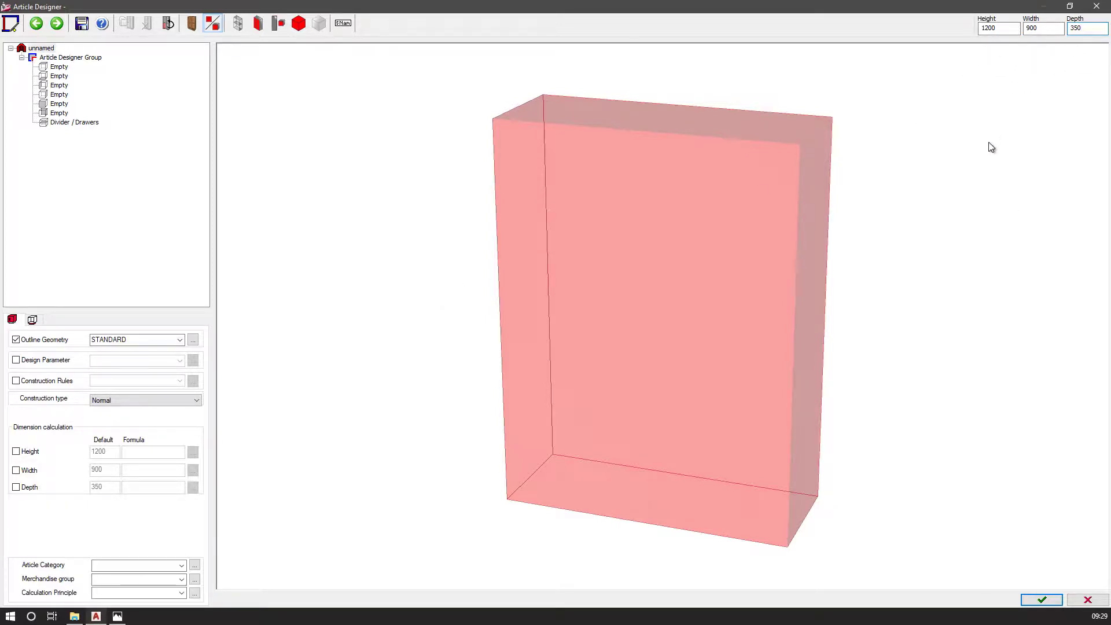
Add the default top shelf, bottom shelf, both side panels and back panel to the article, leaving the front empty.
{"action": "double_click", "coordinate": [56, 67]}
{"action": "double_click", "coordinate": [56, 76]}
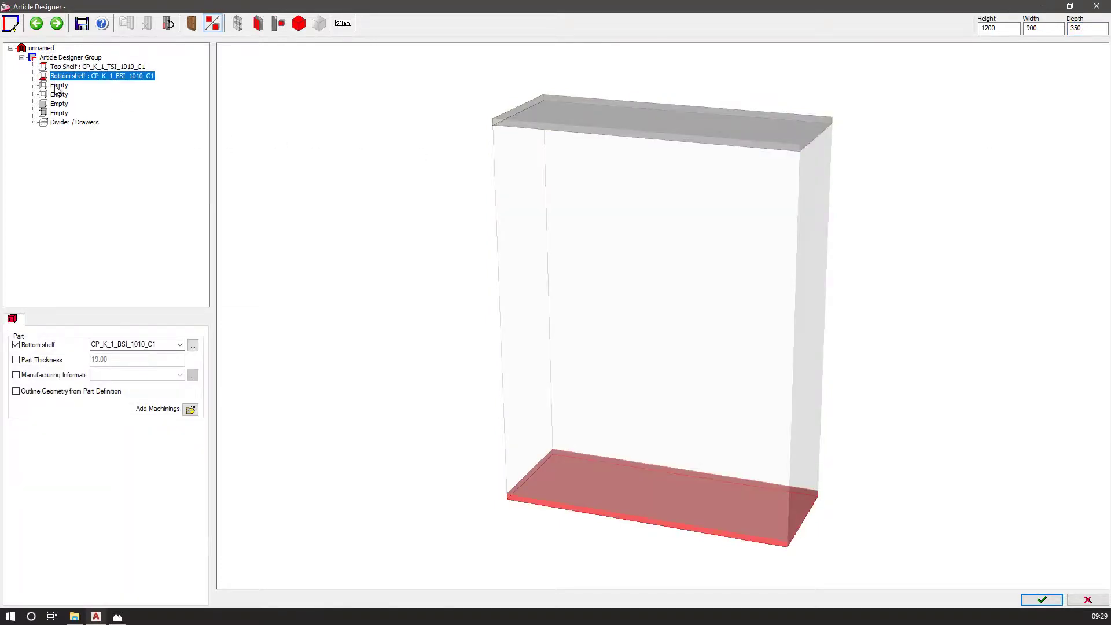
{"action": "double_click", "coordinate": [57, 85]}
{"action": "double_click", "coordinate": [57, 95]}
{"action": "left_click", "coordinate": [58, 104]}
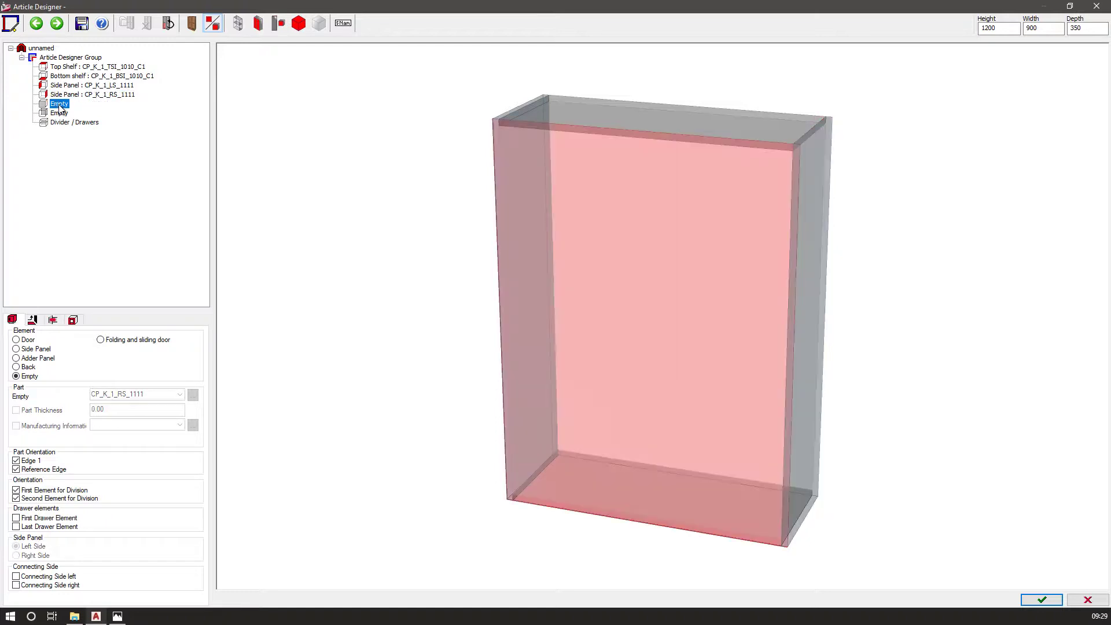
{"action": "double_click", "coordinate": [59, 105]}
{"action": "double_click", "coordinate": [59, 105]}
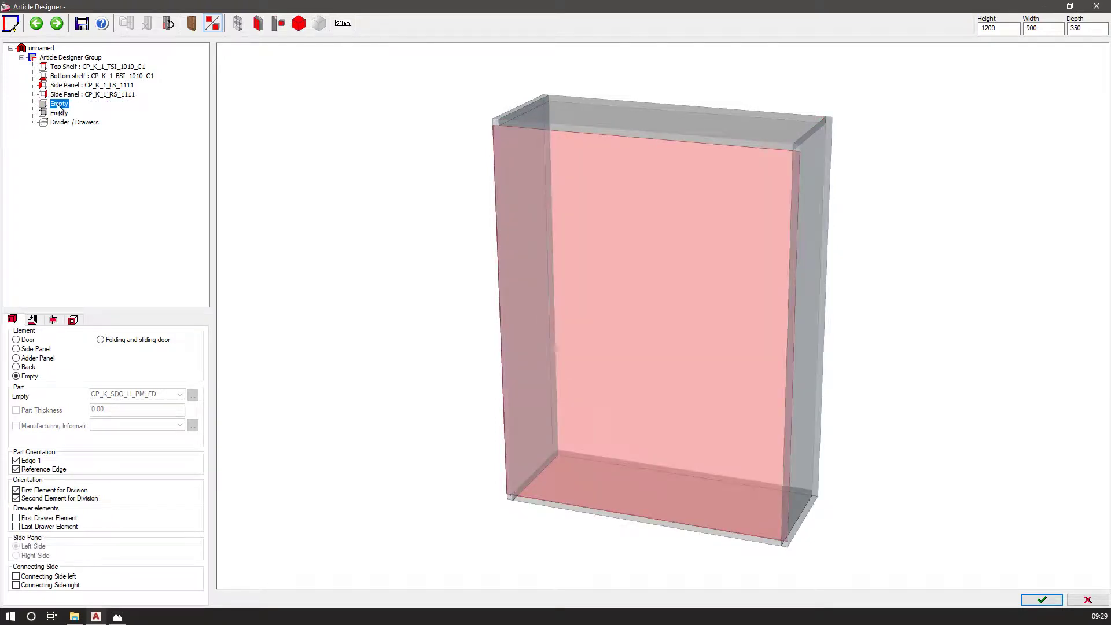
{"action": "double_click", "coordinate": [58, 113]}
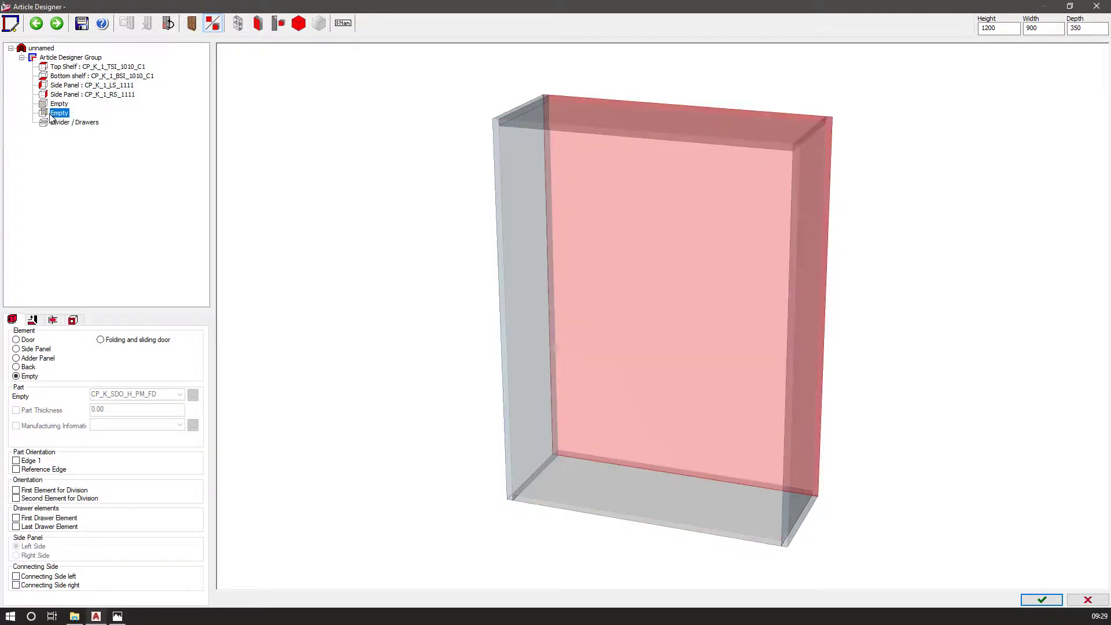
Divide the cabinet interior with fixed shelves using the linear division 1:1:1:1.
{"action": "left_click", "coordinate": [64, 122]}
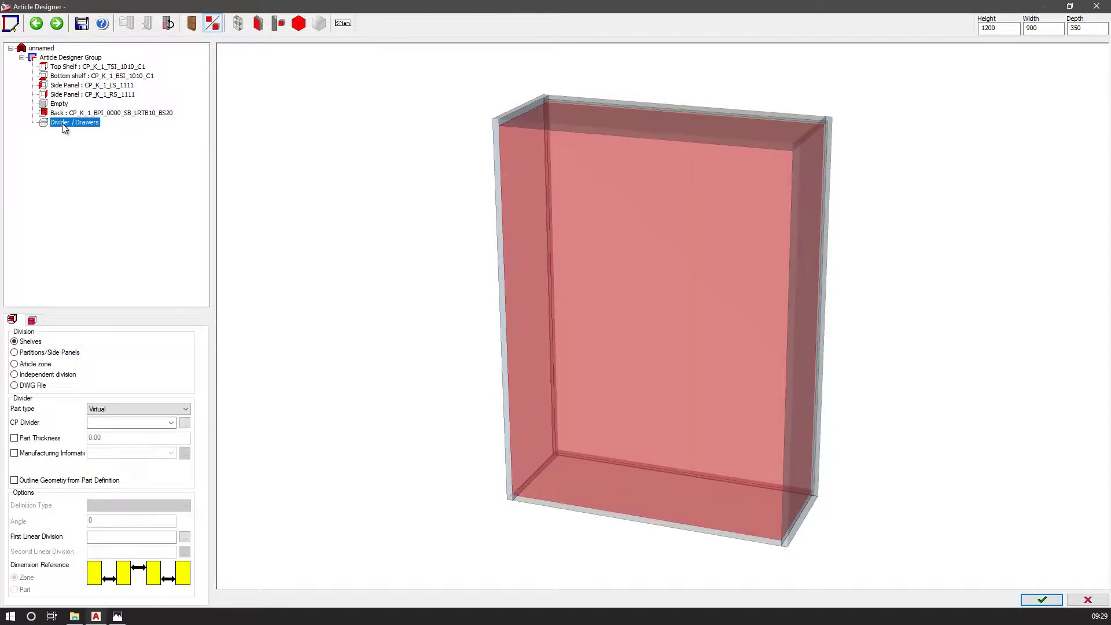
{"action": "left_click", "coordinate": [121, 409]}
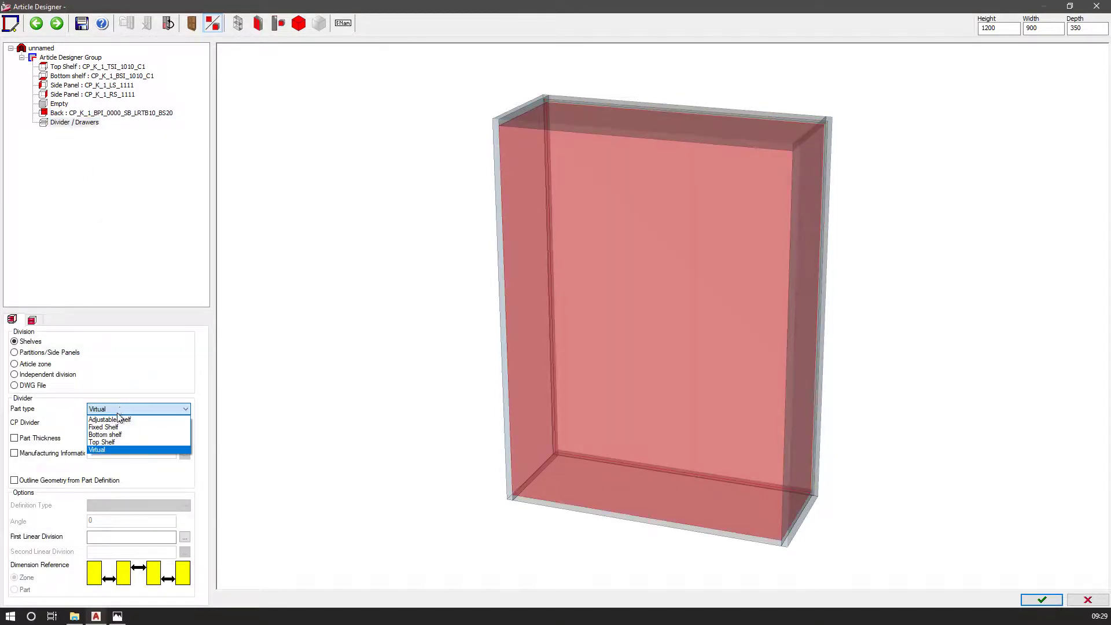
{"action": "left_click", "coordinate": [103, 427]}
{"action": "left_click", "coordinate": [105, 540]}
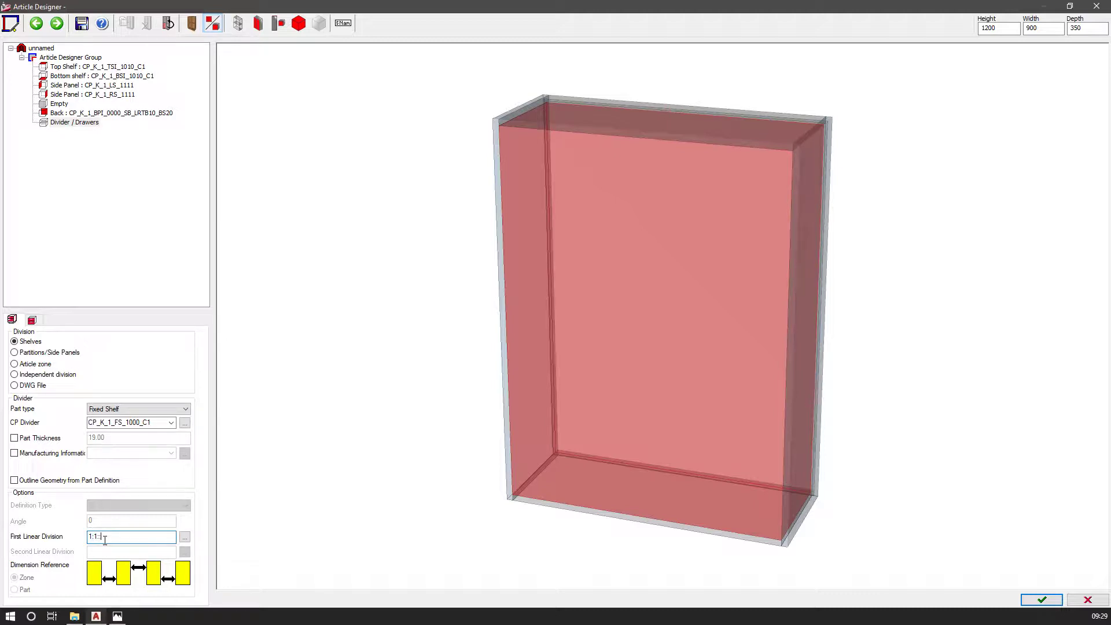
{"action": "type", "text": "1:1:1:1"}
{"action": "key", "text": "Return"}
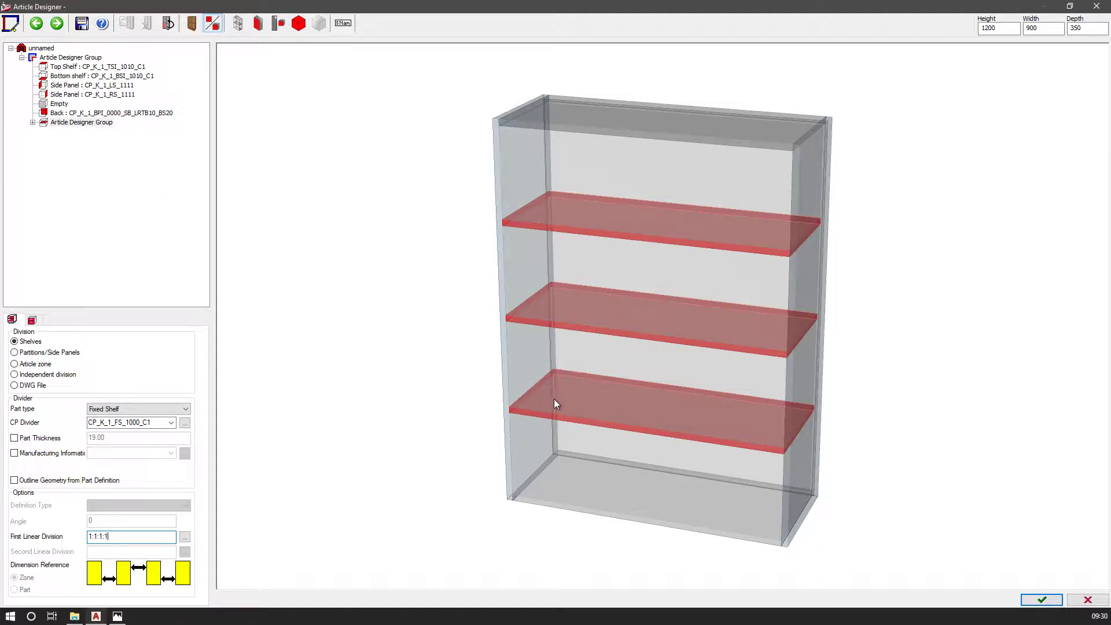
Inspect the back panel's fit from above and replace its part with CP_K_2_BPI_0000_C1.
{"action": "left_click", "coordinate": [79, 113]}
{"action": "left_click_drag", "start_coordinate": [670, 288], "coordinate": [692, 333]}
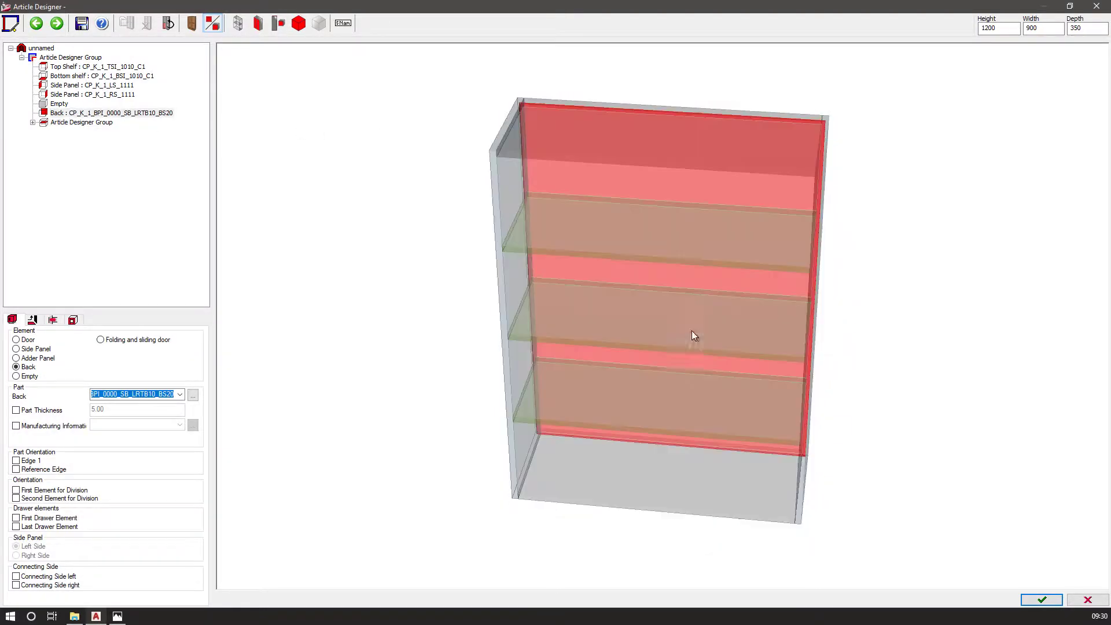
{"action": "left_click", "coordinate": [299, 24]}
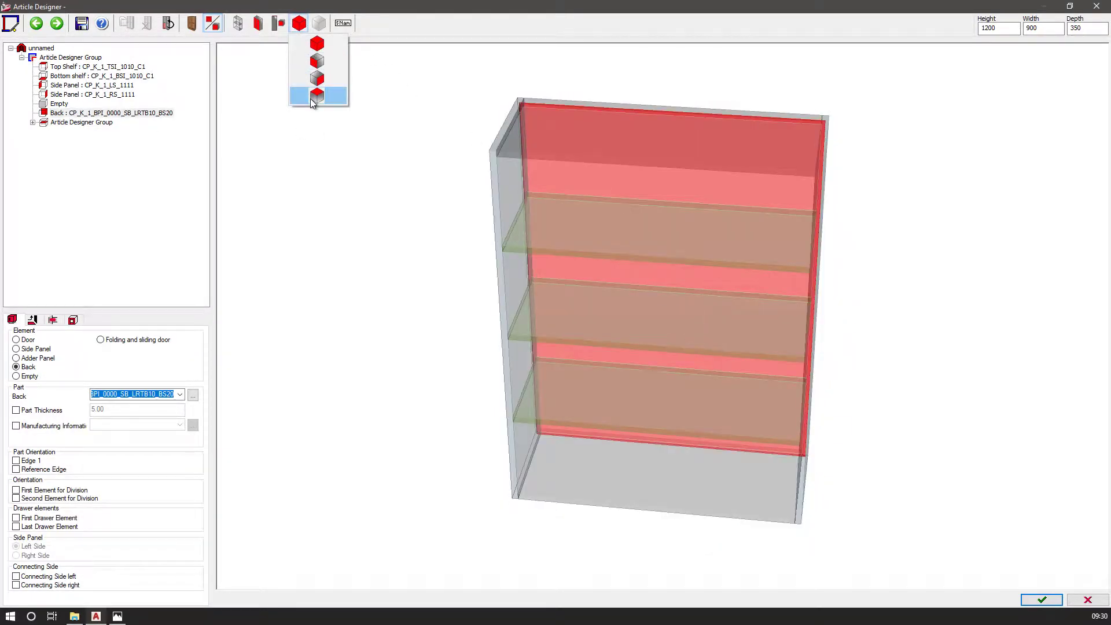
{"action": "left_click", "coordinate": [317, 95]}
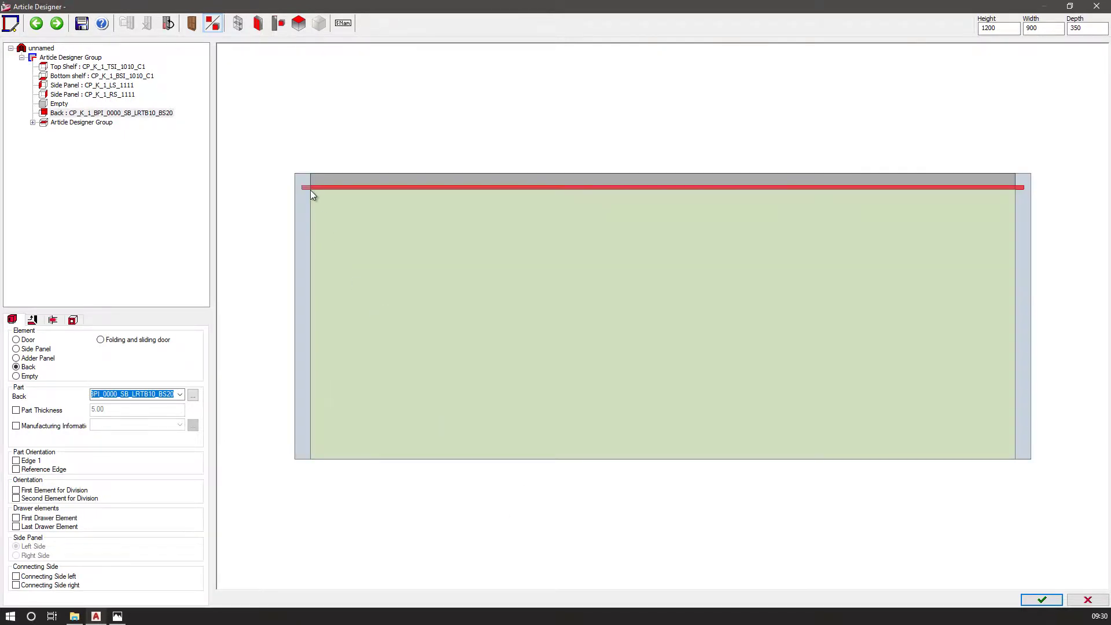
{"action": "left_click", "coordinate": [298, 24]}
{"action": "left_click", "coordinate": [307, 46]}
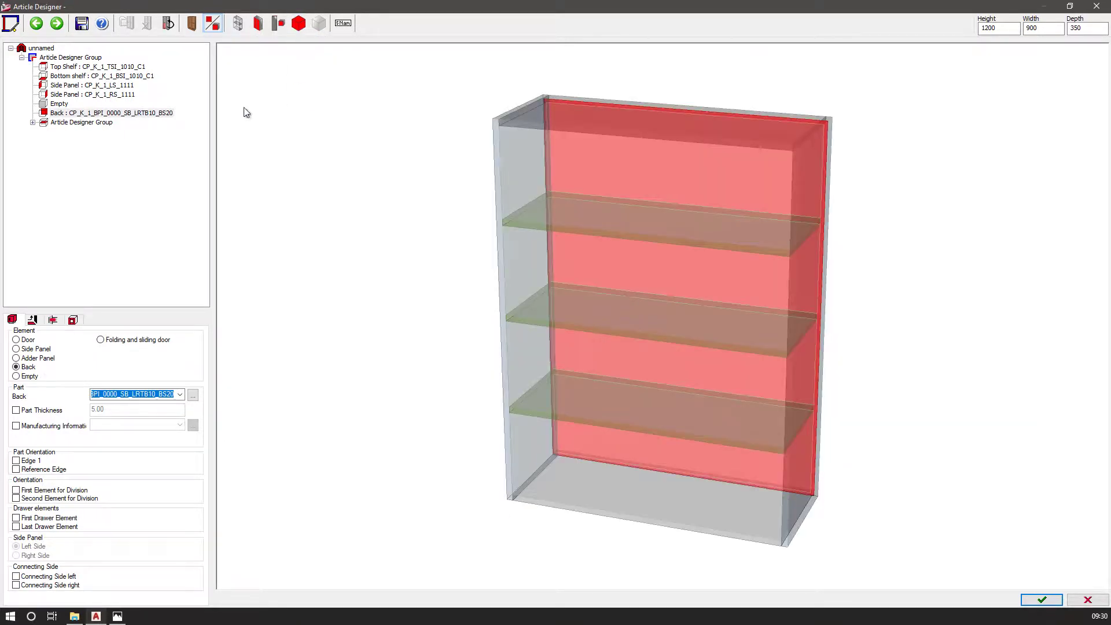
{"action": "left_click", "coordinate": [109, 112]}
{"action": "left_click", "coordinate": [180, 394]}
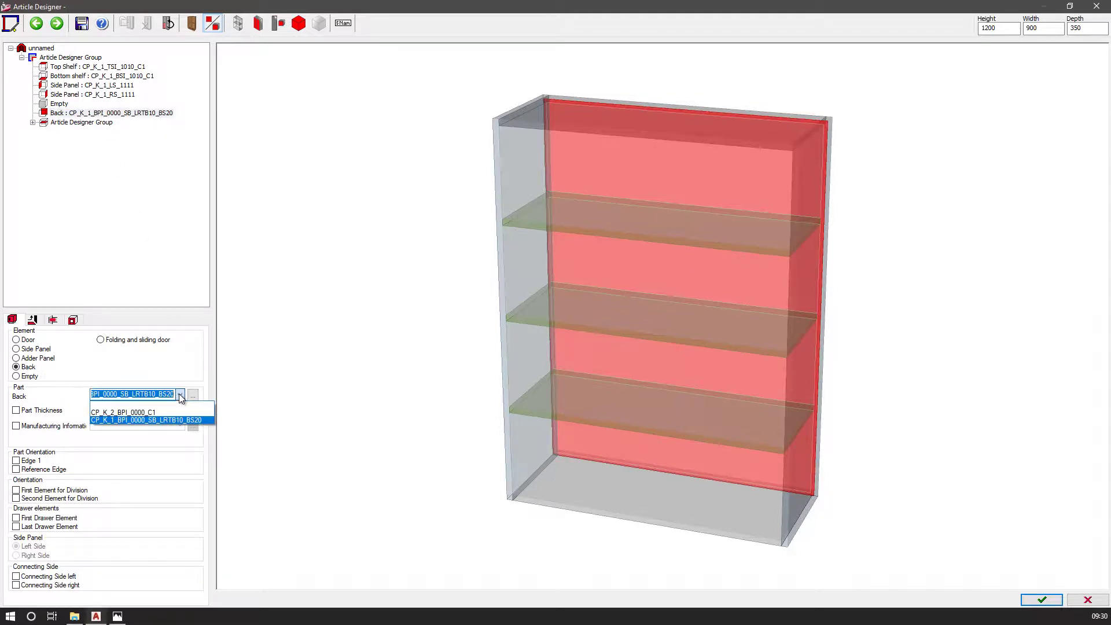
{"action": "left_click", "coordinate": [115, 413]}
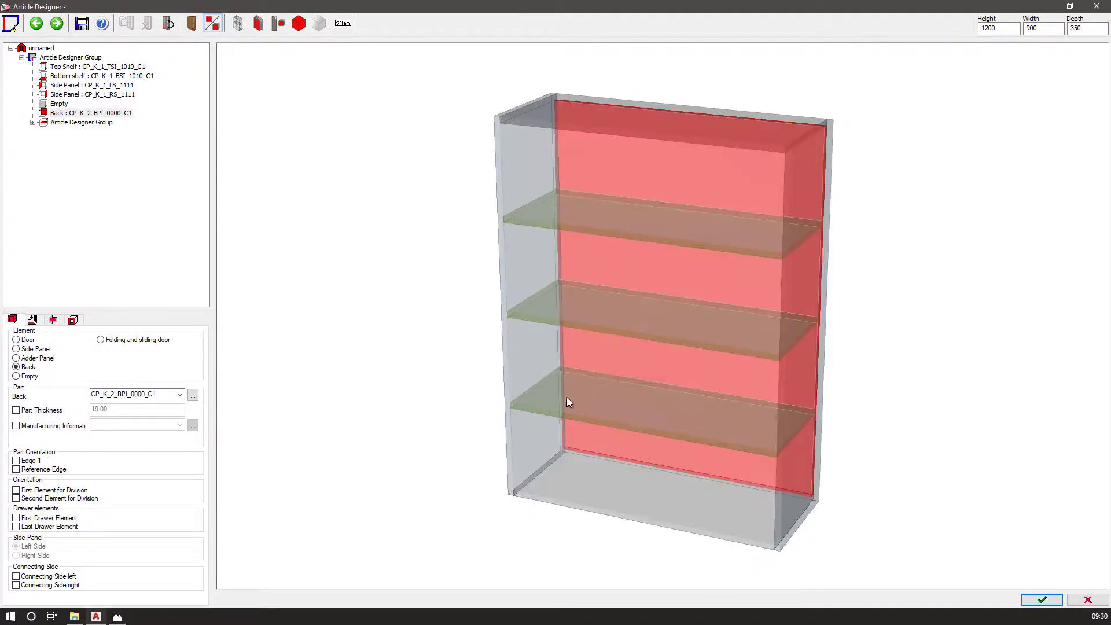
Set the back panel's inset to 20.
{"action": "left_click", "coordinate": [32, 320]}
{"action": "left_click", "coordinate": [93, 573]}
{"action": "type", "text": "2"}
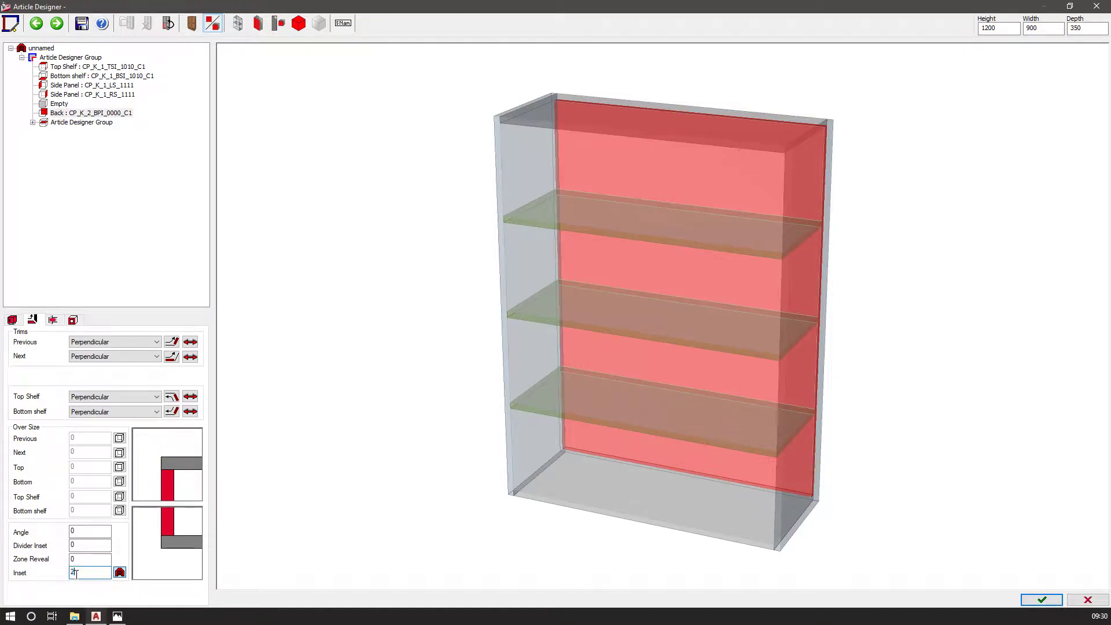
{"action": "type", "text": "0"}
{"action": "key", "text": "Return"}
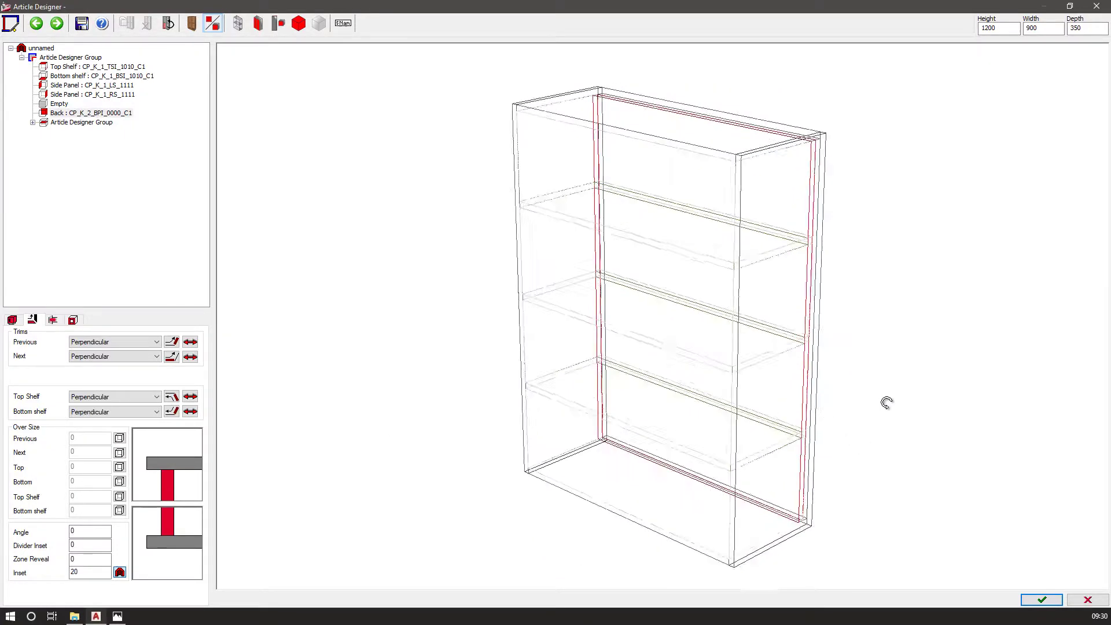
Change the left side panel's part name to CP_K_1_LS_1000.
{"action": "left_click", "coordinate": [96, 86]}
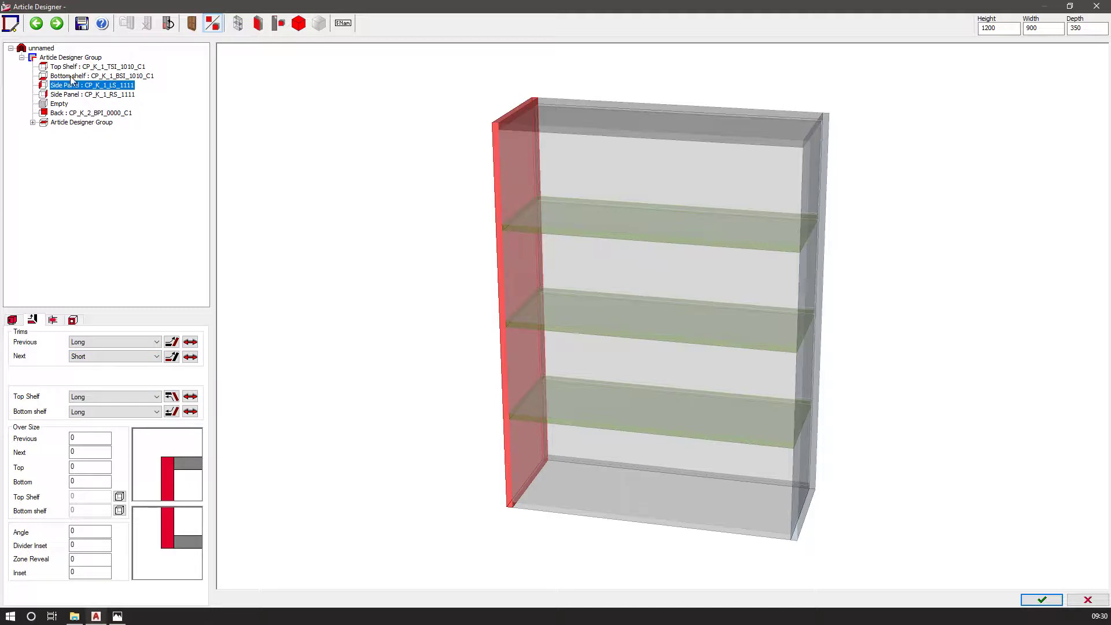
{"action": "left_click", "coordinate": [12, 320]}
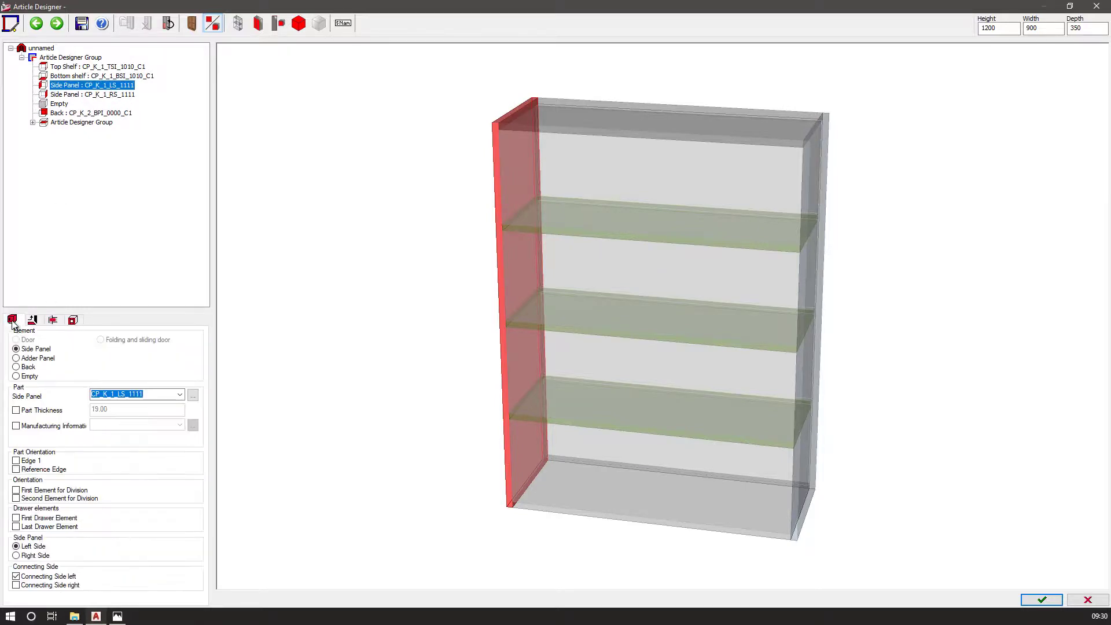
{"action": "double_click", "coordinate": [128, 394]}
{"action": "left_click", "coordinate": [128, 394]}
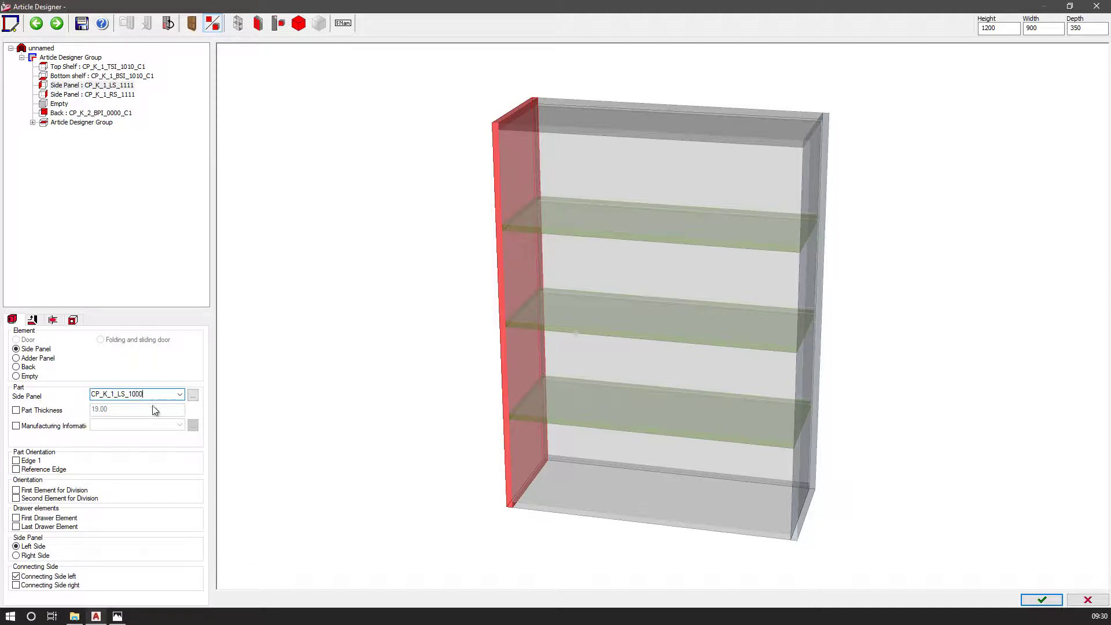
{"action": "key", "text": "Return"}
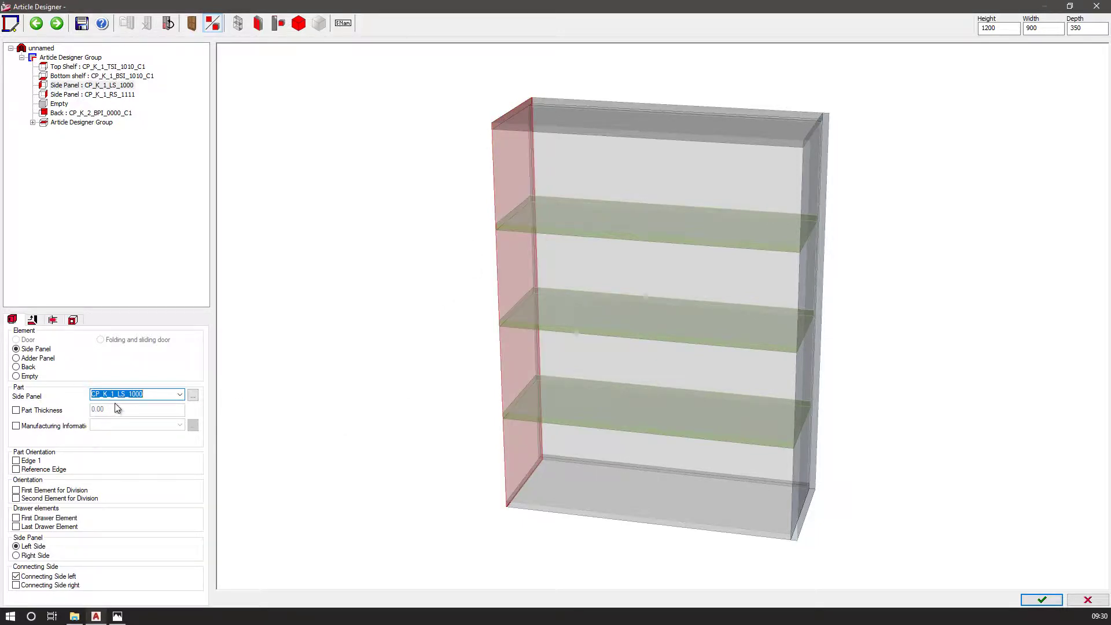
Create the kitchen left side panel element CP_K_1_LS_1000 from CP_K_1_LS_1001 in the Element Manager.
{"action": "left_click", "coordinate": [193, 394]}
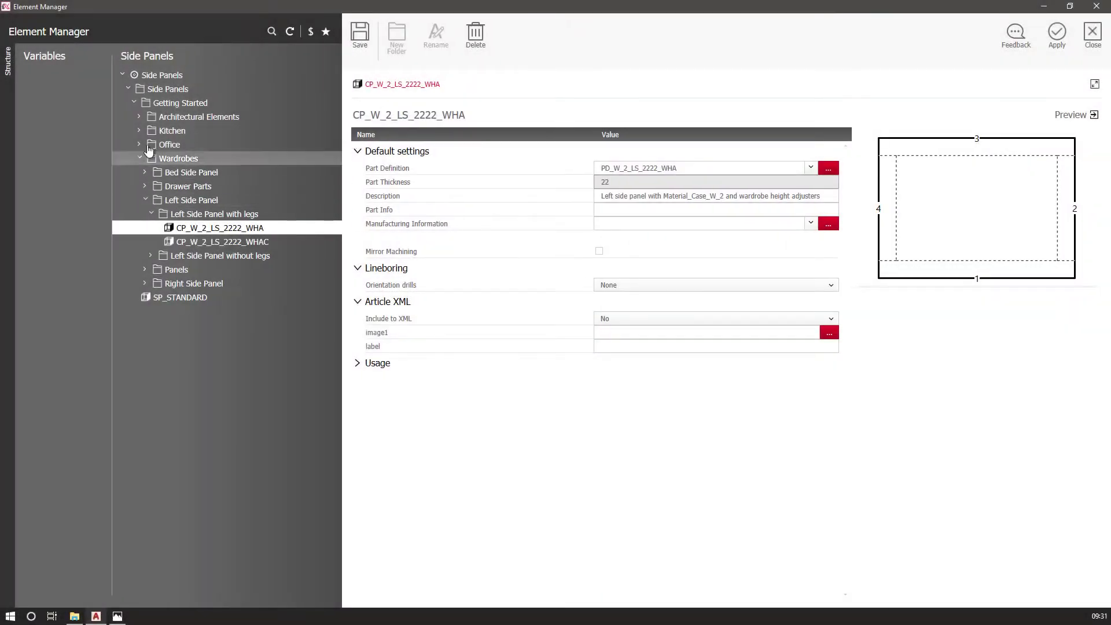
{"action": "left_click", "coordinate": [139, 131]}
{"action": "left_click", "coordinate": [145, 200]}
{"action": "left_click", "coordinate": [184, 243]}
{"action": "left_click", "coordinate": [452, 117]}
{"action": "key", "text": "BackSpace"}
{"action": "type", "text": "0"}
Derive part definition PD_K_1_LS_1000 from PD_K_1_LS_1001 with edge 4 set to PRF_00, and apply it to the left side panel.
{"action": "left_click", "coordinate": [828, 168]}
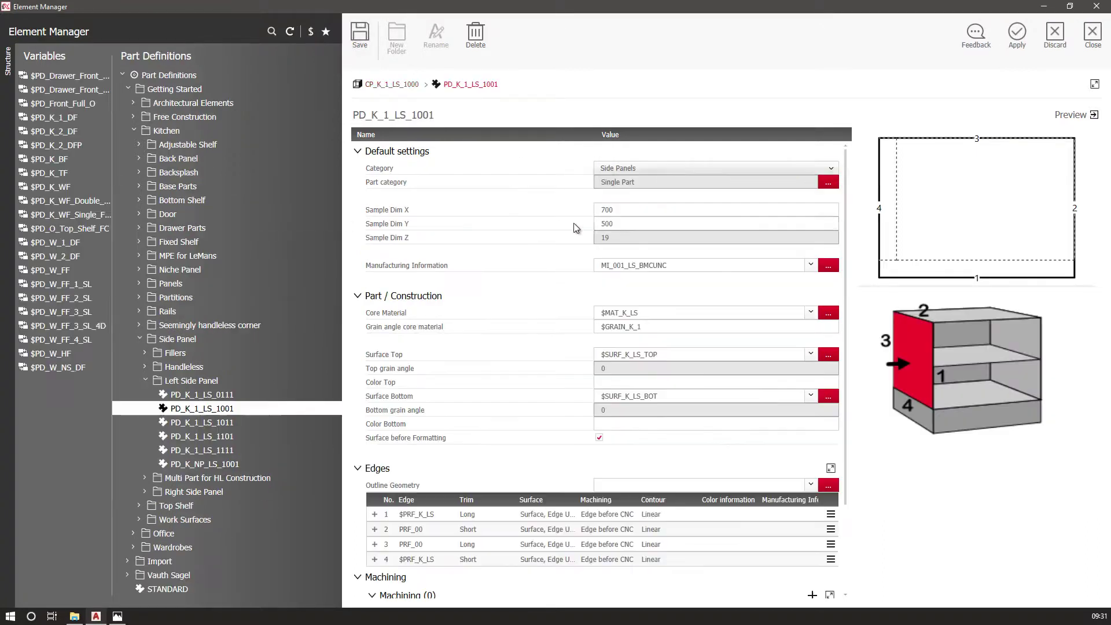
{"action": "key", "text": "BackSpace"}
{"action": "type", "text": "0"}
{"action": "key", "text": "Return"}
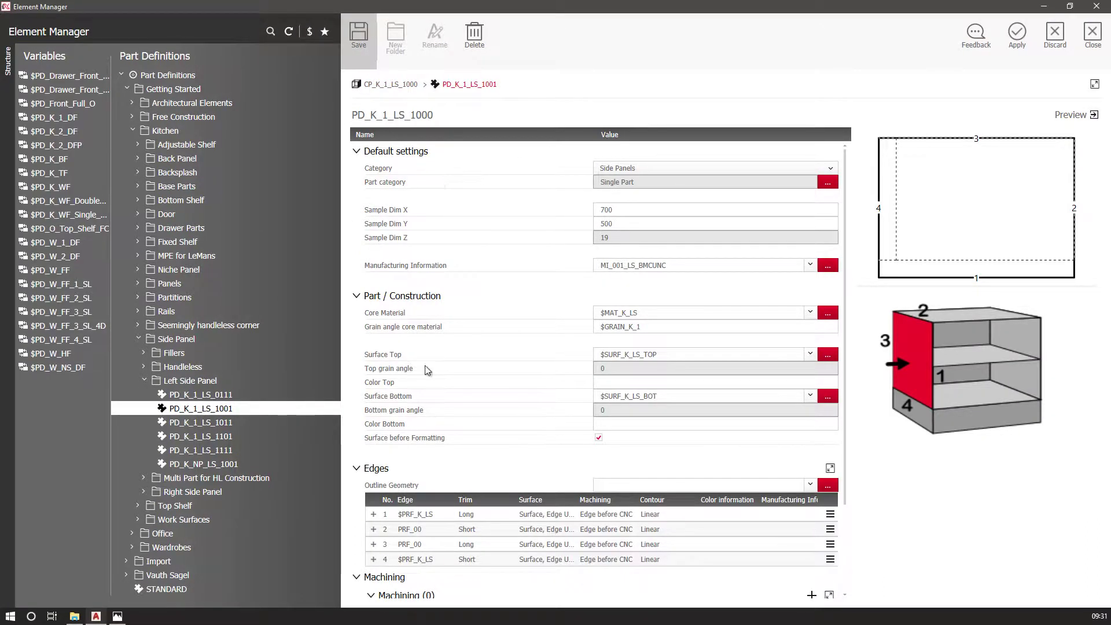
{"action": "left_click", "coordinate": [421, 559]}
{"action": "type", "text": "PRF_00"}
{"action": "left_click", "coordinate": [366, 42]}
{"action": "left_click", "coordinate": [1025, 33]}
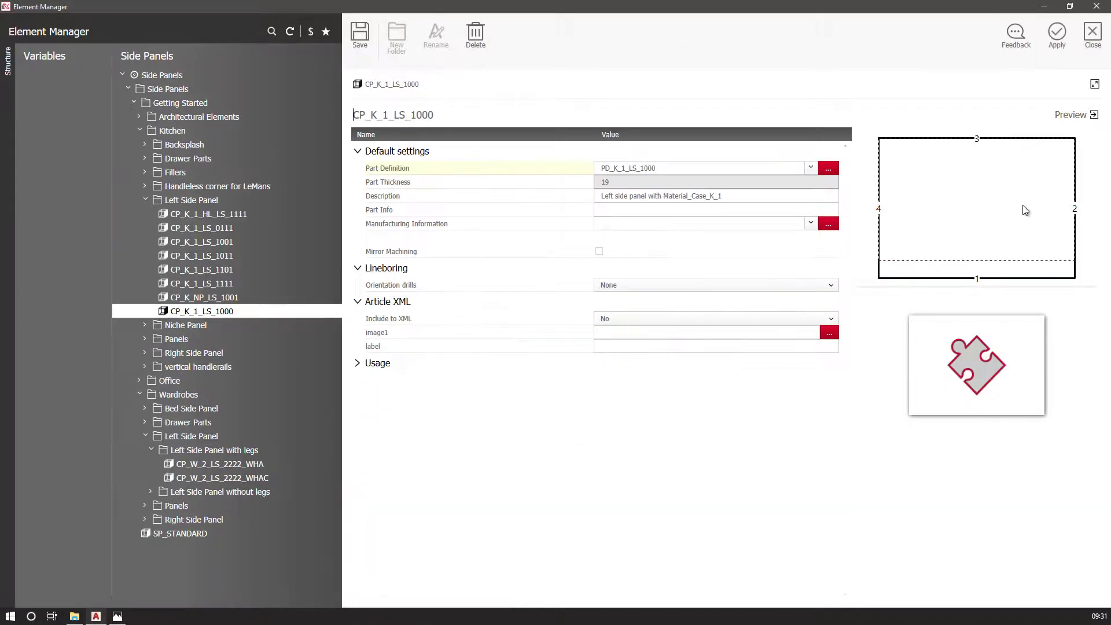
{"action": "left_click", "coordinate": [1057, 51]}
Create the kitchen right side panel element CP_K_1_RS_1000 from CP_K_1_RS_1001.
{"action": "left_click", "coordinate": [94, 95]}
{"action": "left_click", "coordinate": [193, 396]}
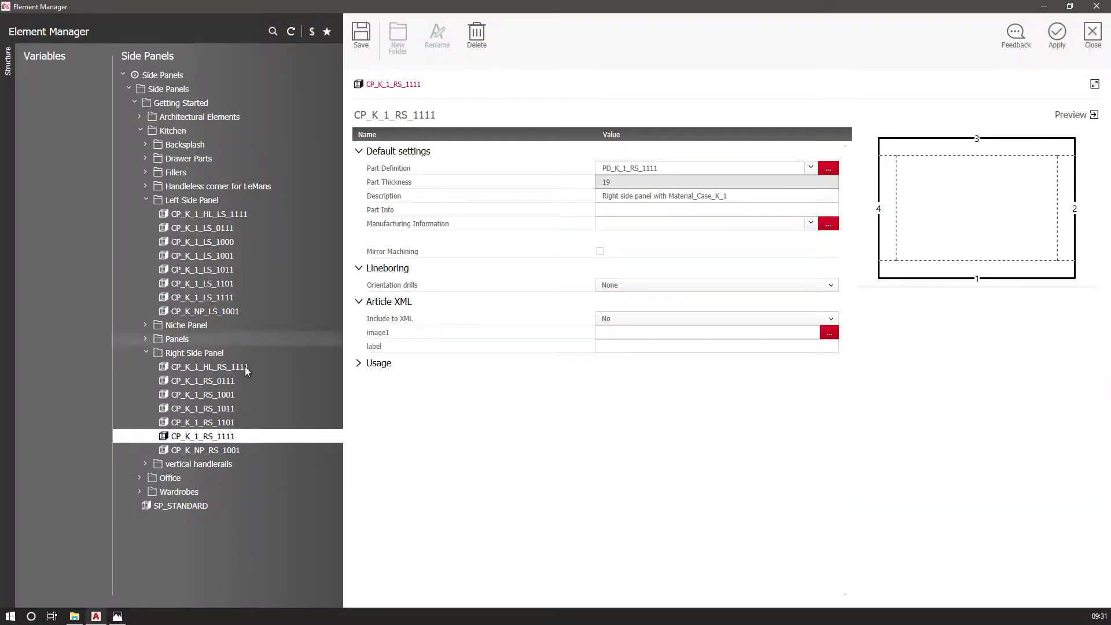
{"action": "left_click", "coordinate": [232, 395]}
{"action": "key", "text": "BackSpace"}
{"action": "type", "text": "0"}
Create part definition PD_K_1_RS_1000 with edge 4 set to PRF_00 and apply it to the right side panel.
{"action": "left_click", "coordinate": [828, 168]}
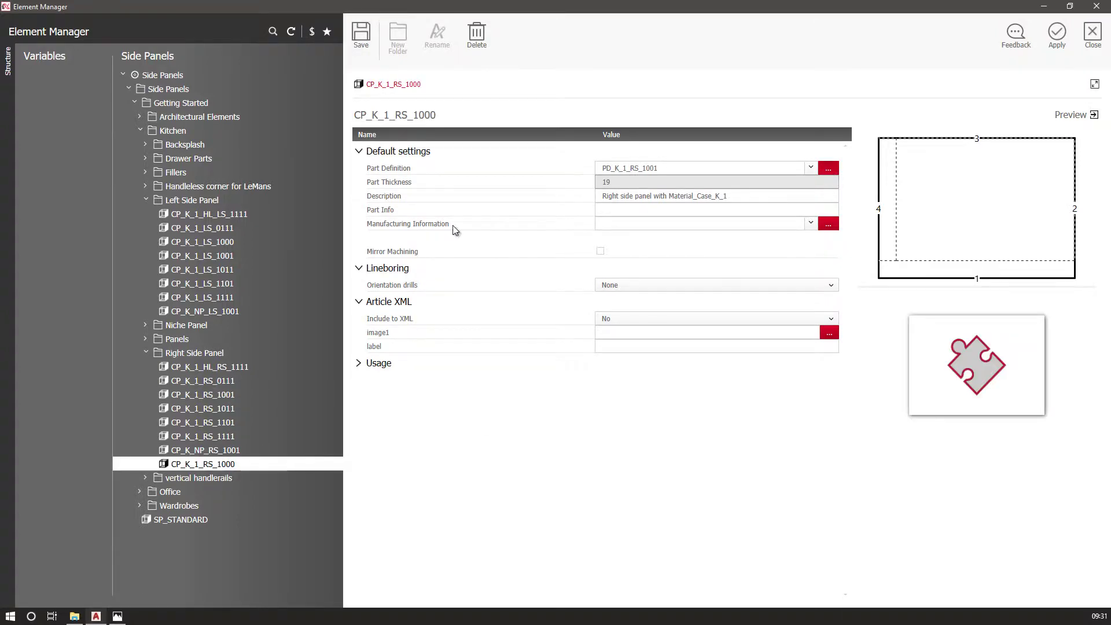
{"action": "left_click", "coordinate": [360, 35]}
{"action": "left_click", "coordinate": [428, 559]}
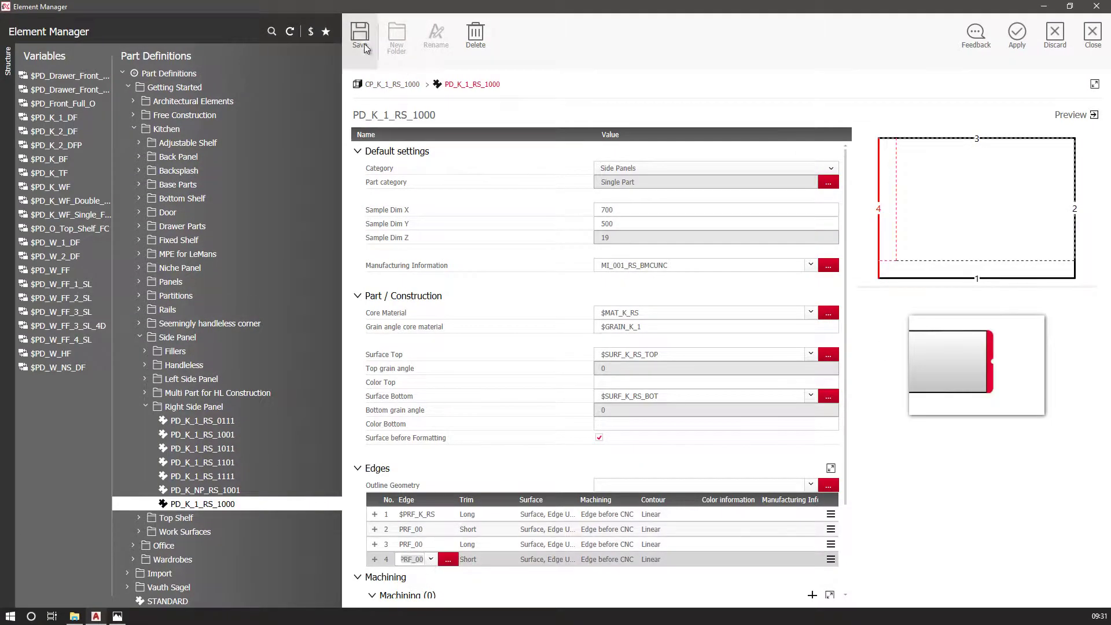
{"action": "left_click", "coordinate": [1002, 46]}
{"action": "left_click", "coordinate": [1015, 40]}
{"action": "left_click", "coordinate": [618, 326]}
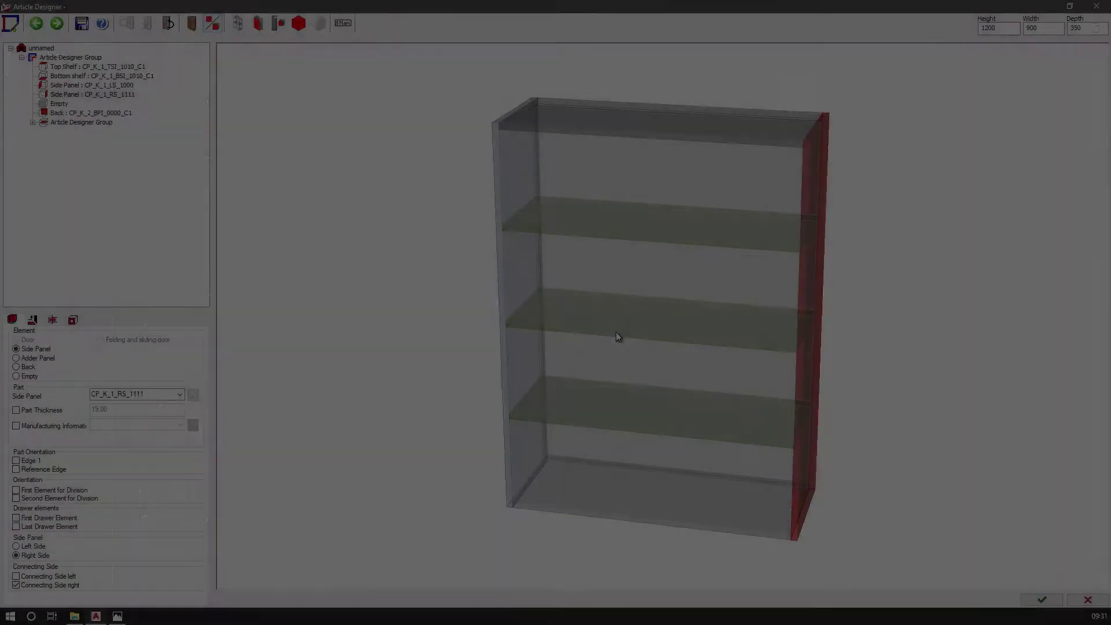
Replace the bottom shelf with element CP_K_1_BSI_1000_C1_BHA from the kitchen inset standard shelves with legs.
{"action": "left_click", "coordinate": [112, 114]}
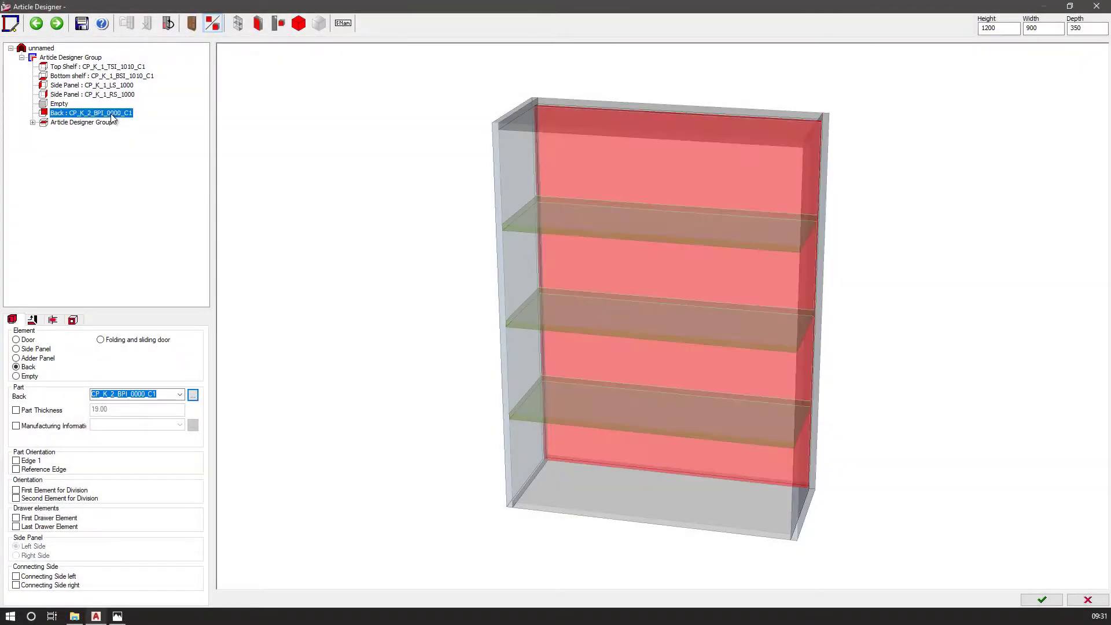
{"action": "left_click", "coordinate": [119, 76]}
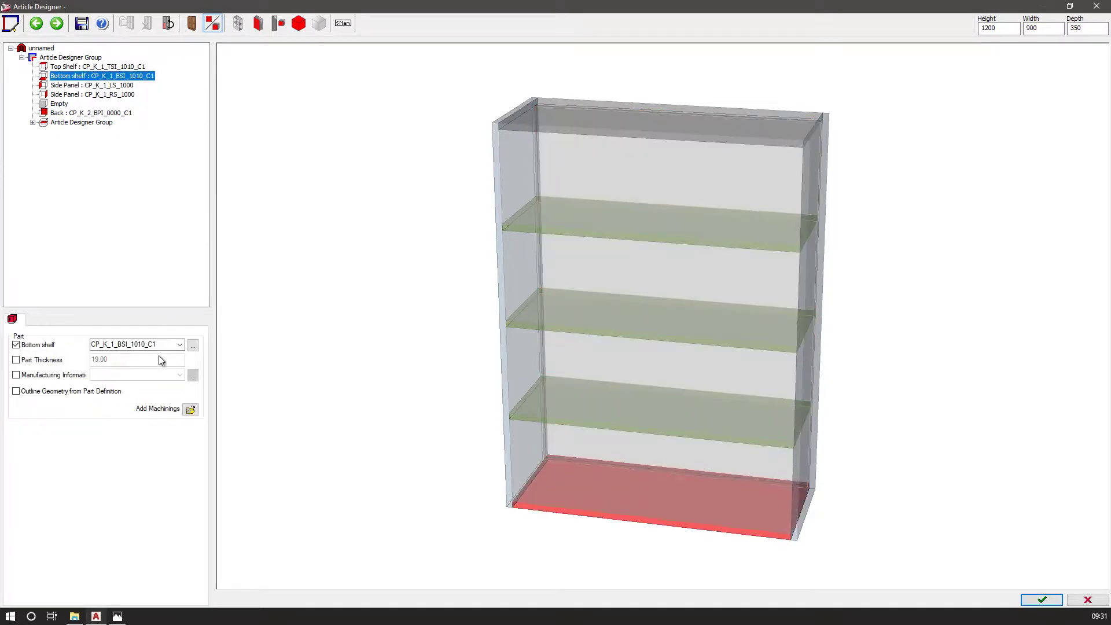
{"action": "left_click", "coordinate": [180, 345]}
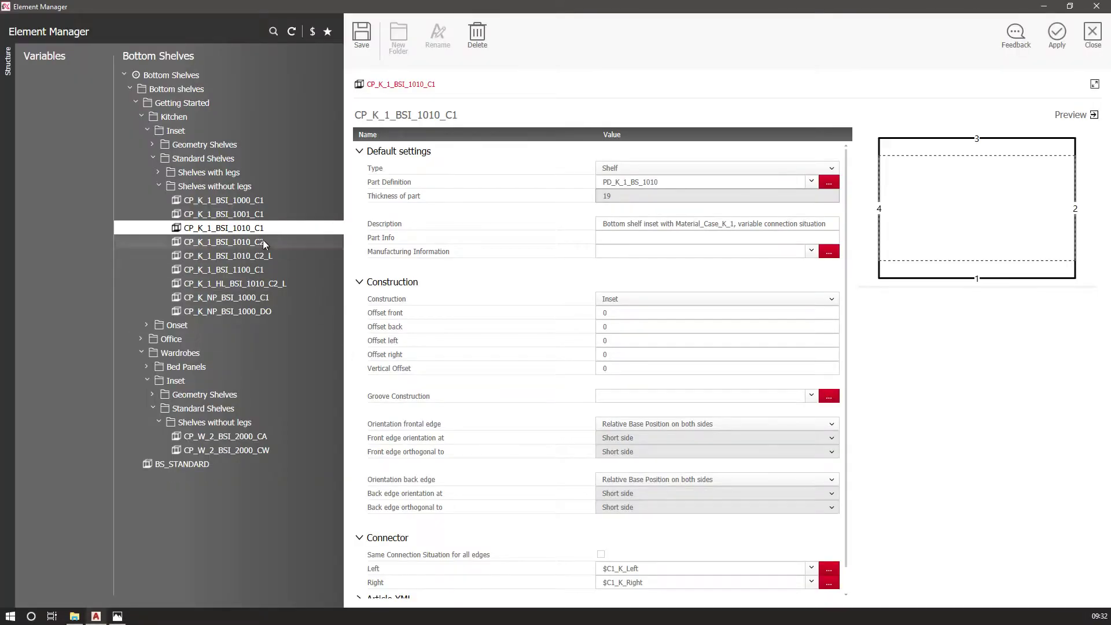
{"action": "left_click", "coordinate": [158, 172]}
{"action": "left_click", "coordinate": [223, 186]}
{"action": "left_click", "coordinate": [1065, 46]}
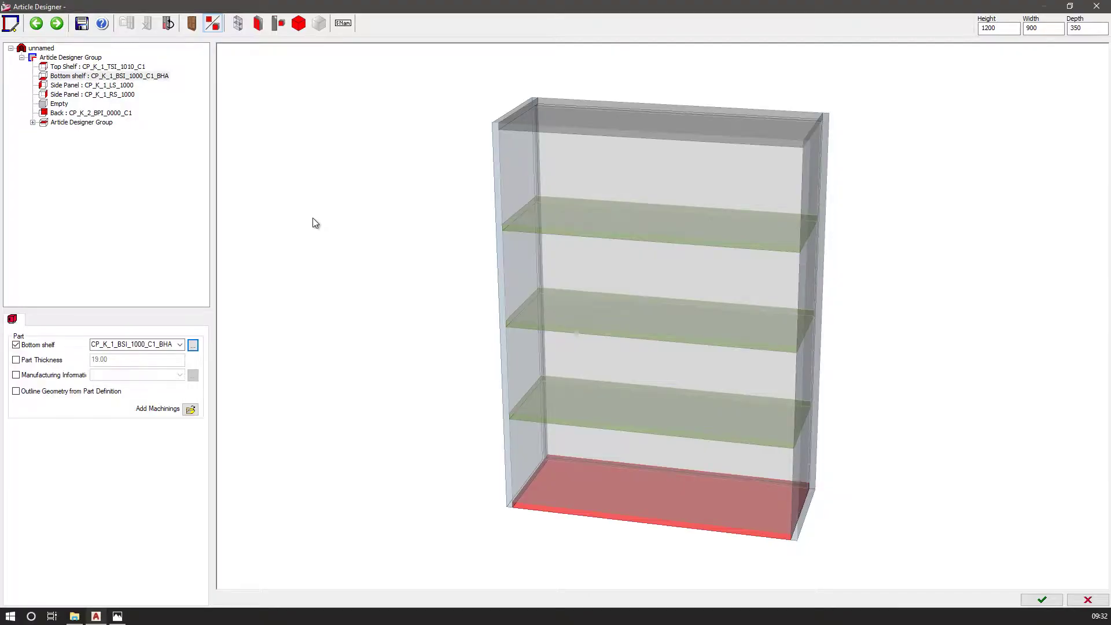
Preview the whole cabinet in 3D, inspect it from an angle, and close the preview.
{"action": "left_click", "coordinate": [191, 23]}
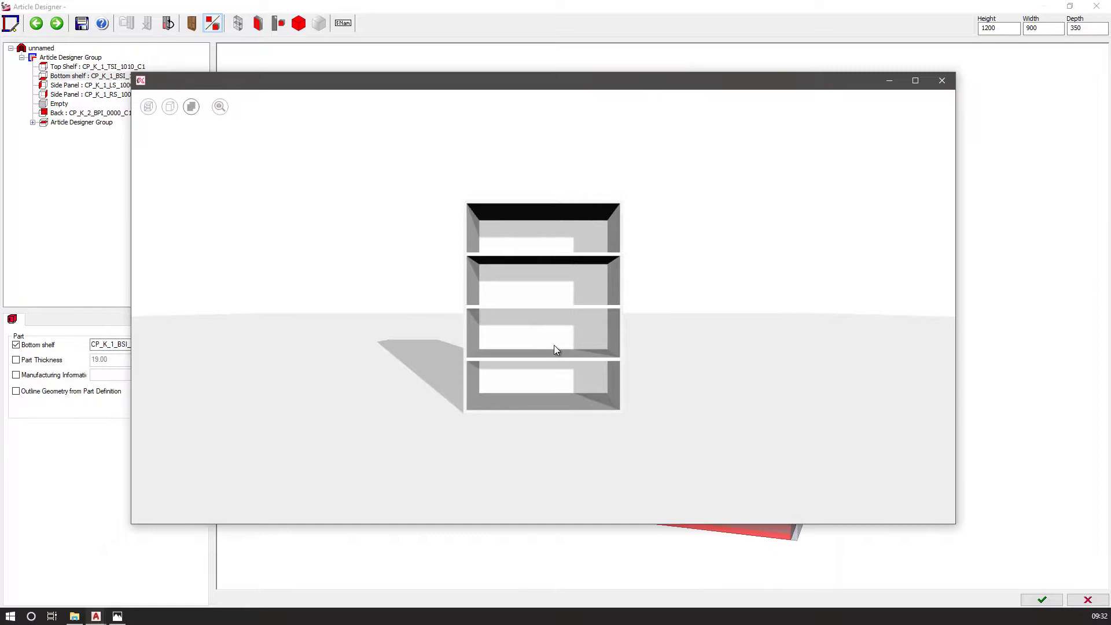
{"action": "left_click_drag", "start_coordinate": [553, 345], "coordinate": [509, 363]}
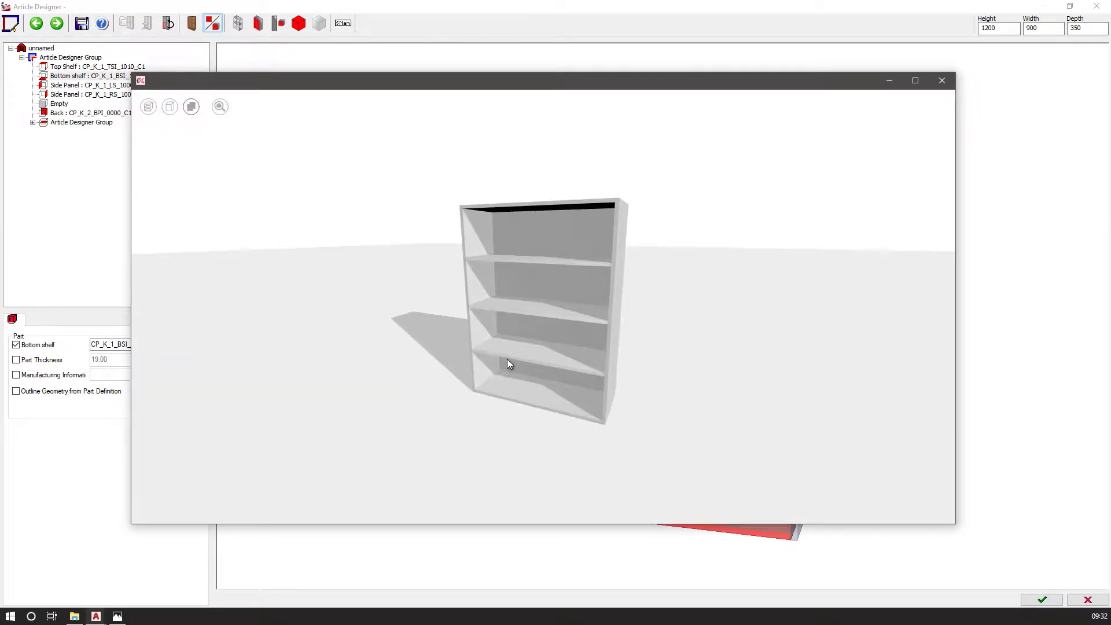
{"action": "left_click", "coordinate": [942, 80]}
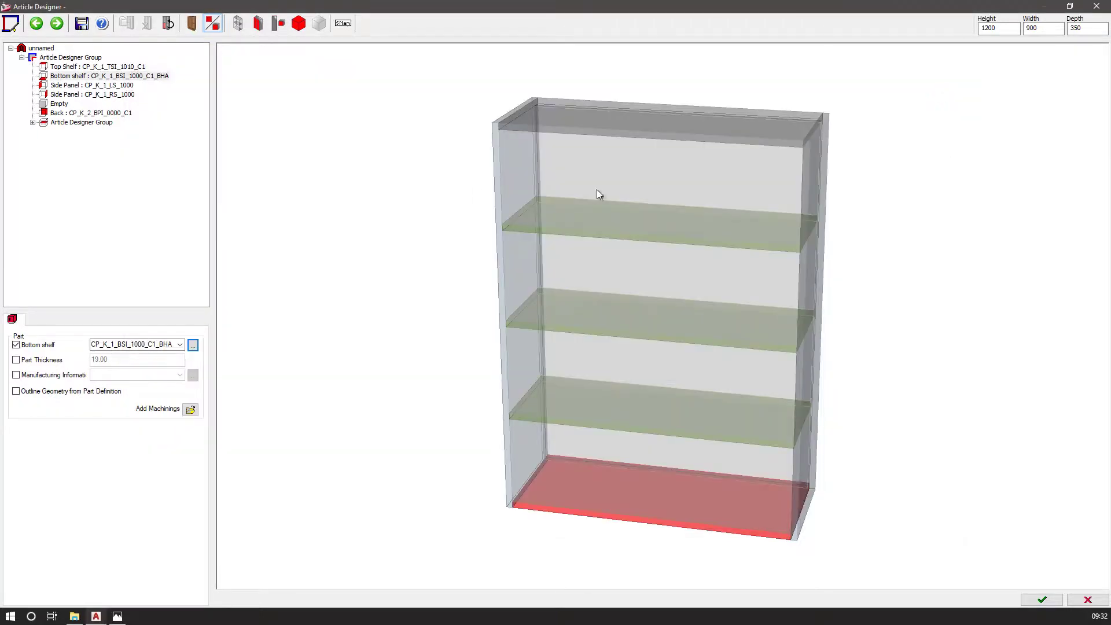
Start saving the article and create a new directory named Project under Objects.
{"action": "left_click", "coordinate": [83, 26]}
{"action": "left_click", "coordinate": [516, 336]}
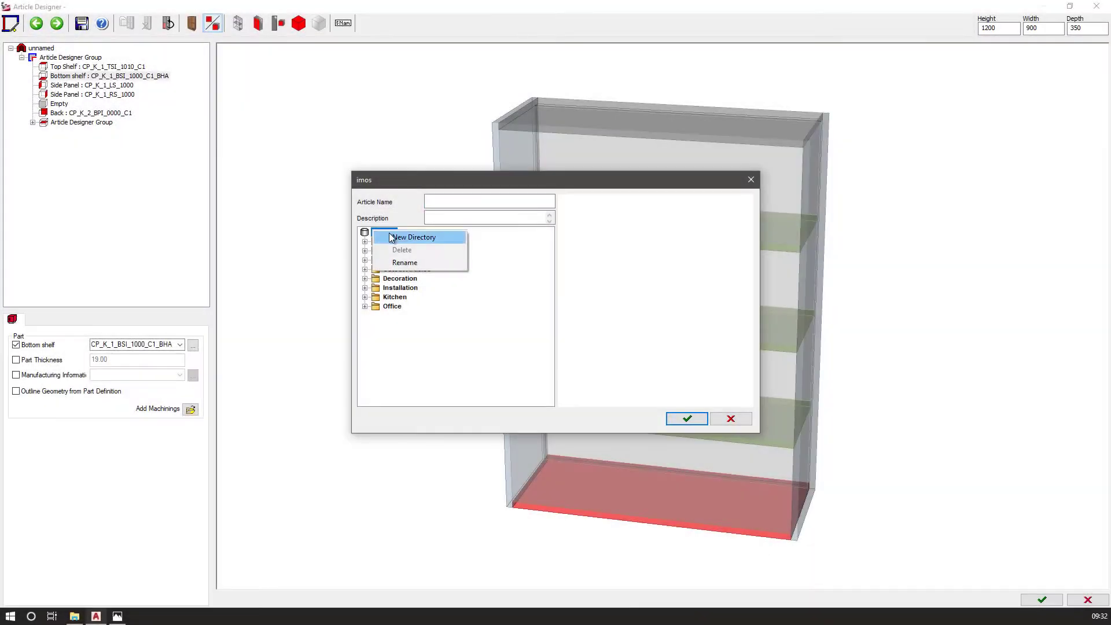
{"action": "left_click", "coordinate": [399, 234]}
{"action": "type", "text": "Project"}
{"action": "key", "text": "Return"}
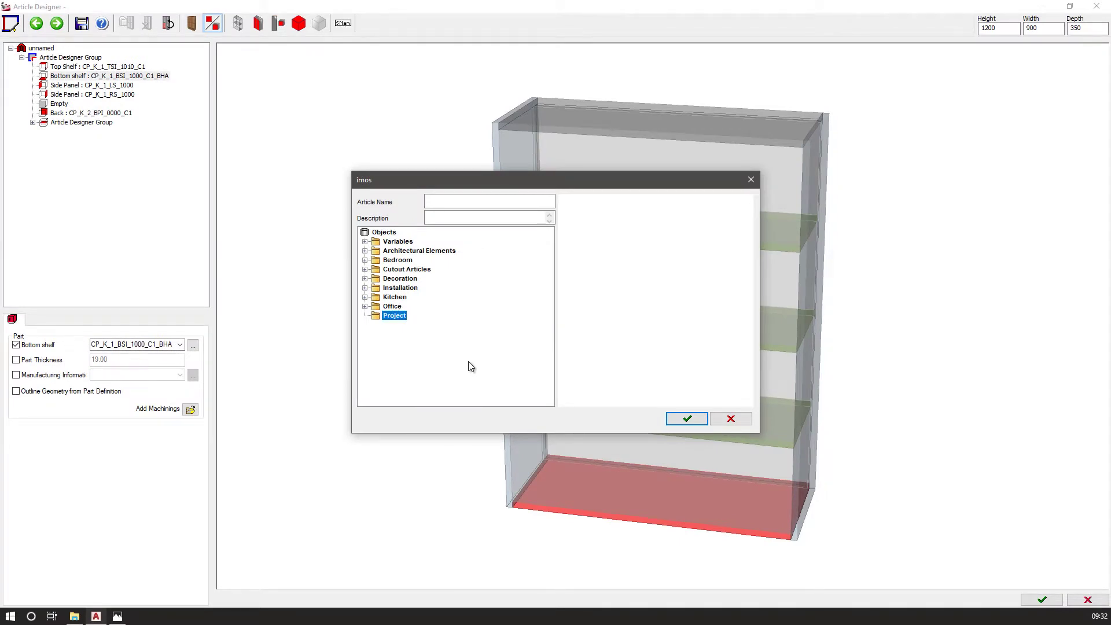
Save the article under the name Display_unit_01 in the Project directory.
{"action": "left_click", "coordinate": [485, 200]}
{"action": "type", "text": "Display_unit"}
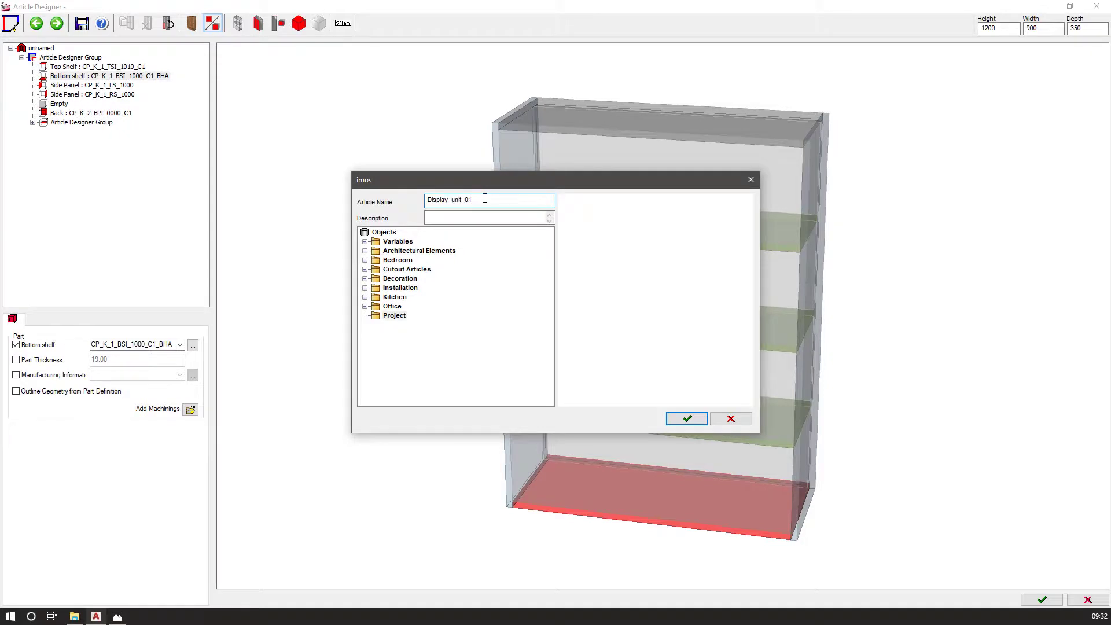
{"action": "type", "text": "_01"}
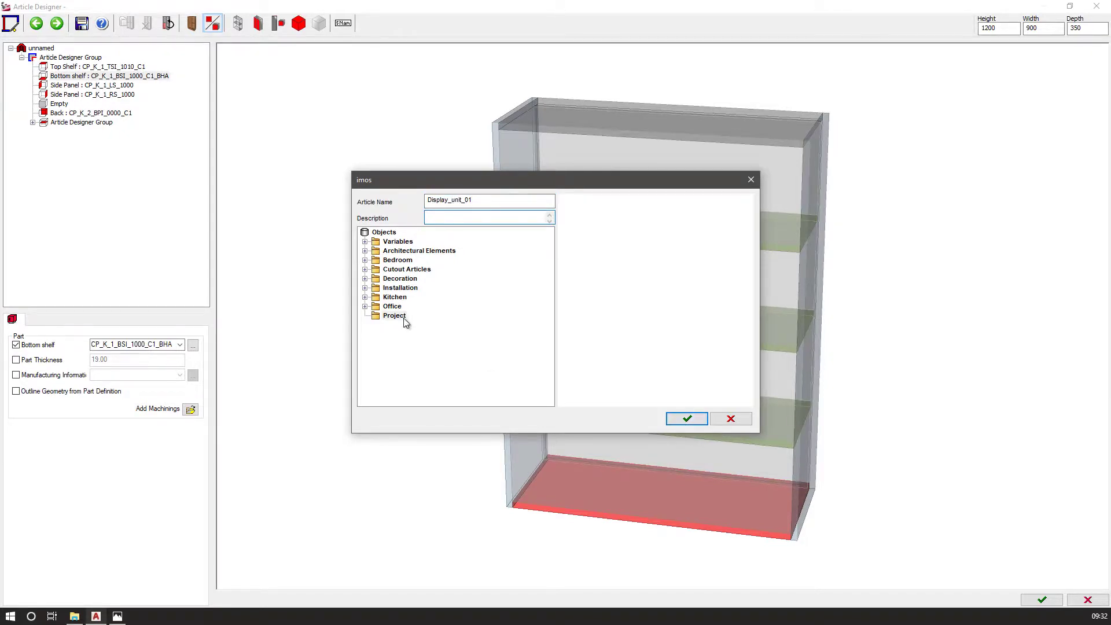
{"action": "left_click", "coordinate": [691, 423]}
Finish the article design and place the cabinet at a free point in the drawing.
{"action": "left_click", "coordinate": [1041, 599]}
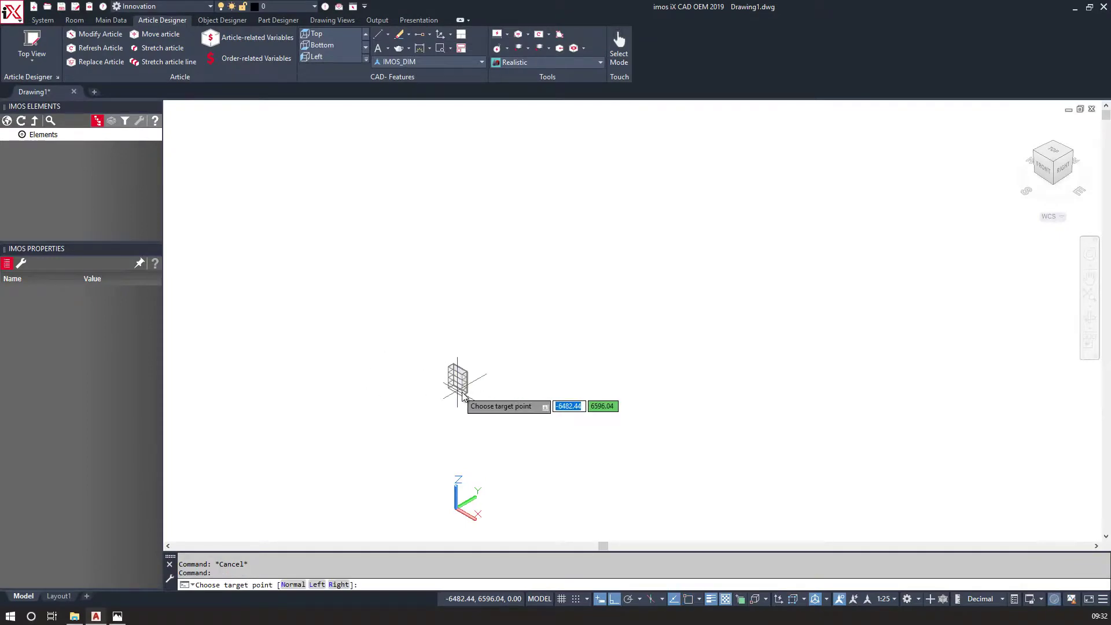
{"action": "left_click", "coordinate": [462, 394]}
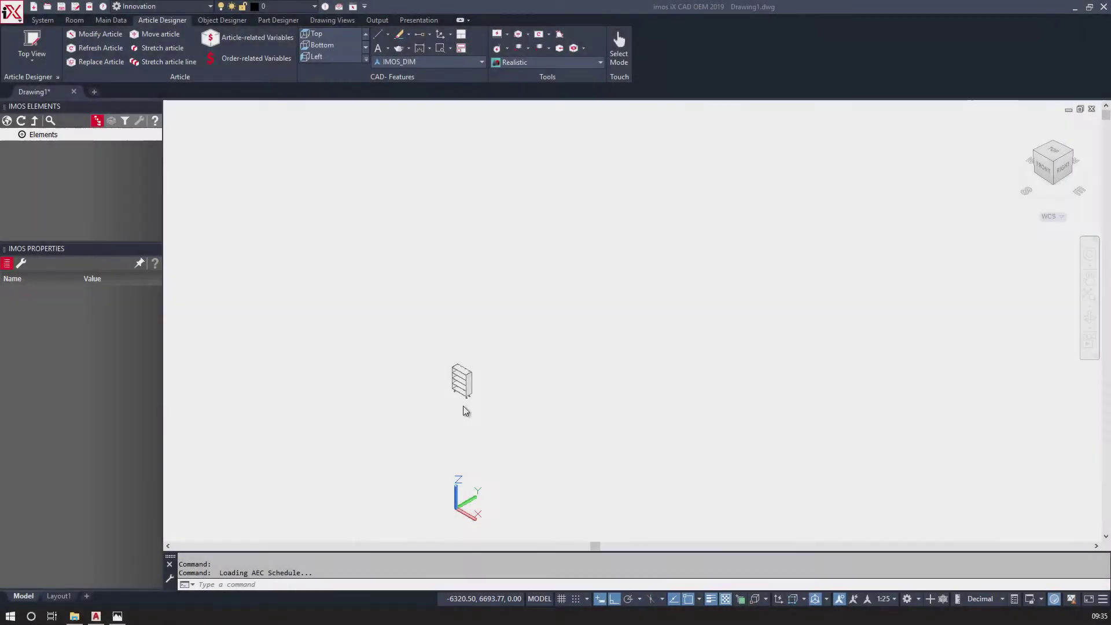
{"action": "scroll", "coordinate": [462, 405], "scroll_direction": "up", "scroll_amount": 5}
{"action": "scroll", "coordinate": [462, 405], "scroll_direction": "up", "scroll_amount": 3}
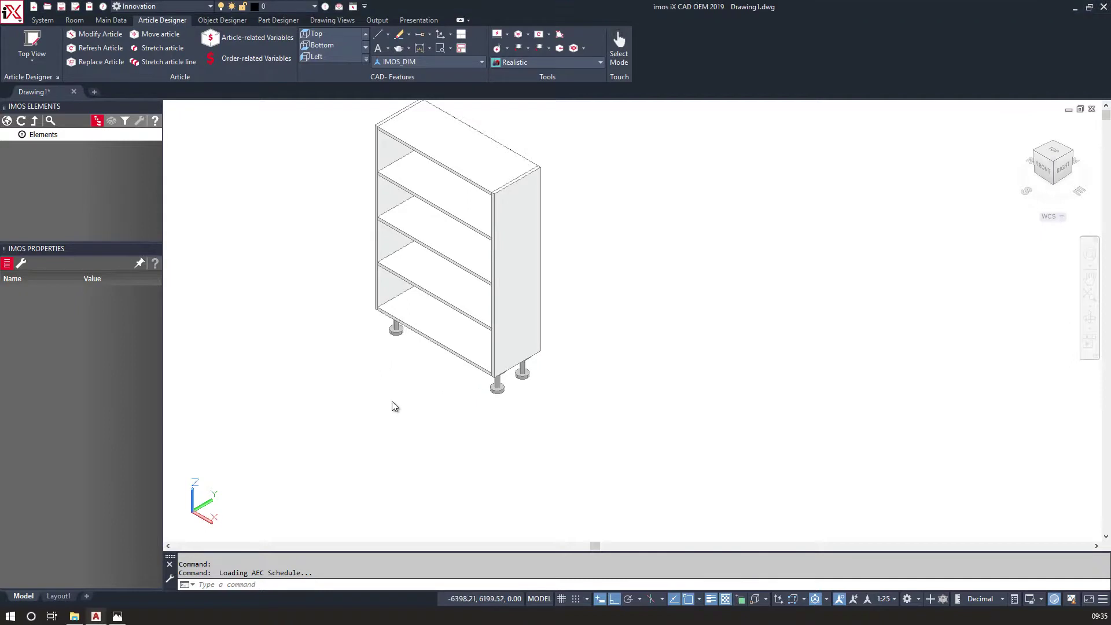
{"action": "middle_click_drag", "start_coordinate": [323, 275], "coordinate": [340, 334]}
{"action": "mouse_move", "coordinate": [351, 379]}
{"action": "middle_mouse_down", "text": "shift"}
{"action": "mouse_move", "coordinate": [379, 404]}
{"action": "mouse_move", "coordinate": [500, 324]}
{"action": "mouse_move", "coordinate": [347, 349]}
{"action": "mouse_move", "coordinate": [361, 364]}
{"action": "middle_mouse_up", "text": "shift"}
Open the order-related variables and expand Getting_Started, Kitchen, Basic_Data_K and the Materials_K_Case family.
{"action": "left_click", "coordinate": [237, 66]}
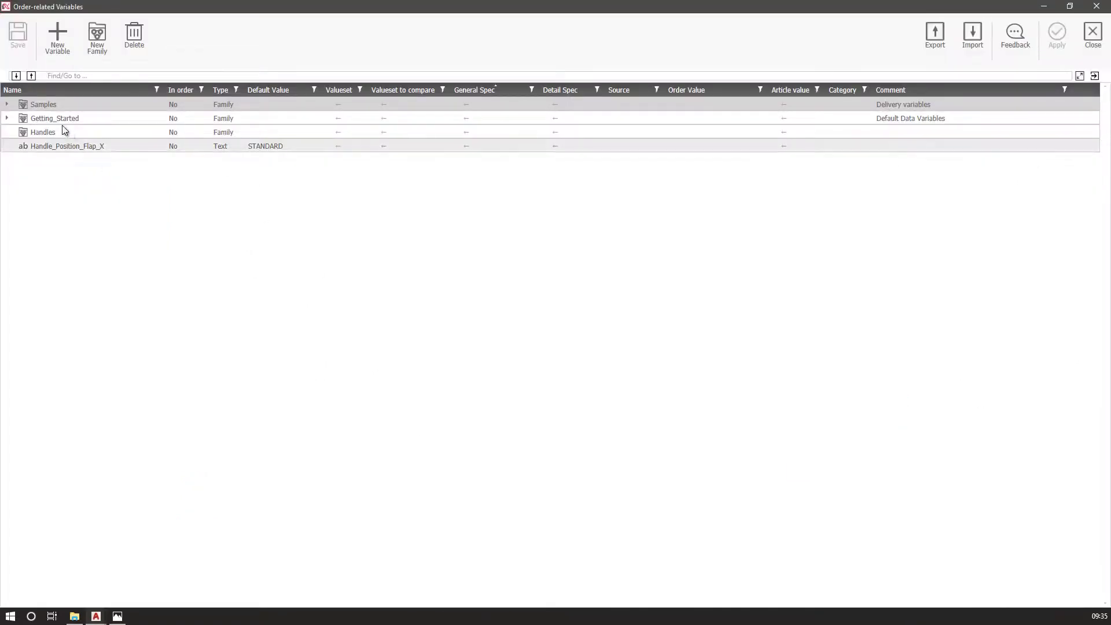
{"action": "double_click", "coordinate": [44, 120]}
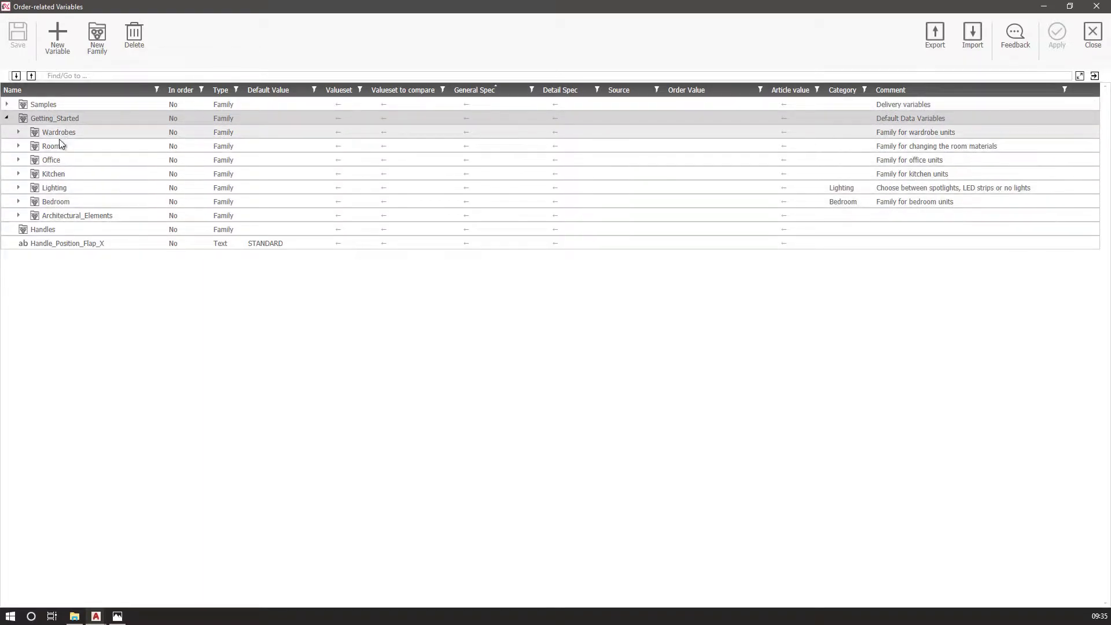
{"action": "double_click", "coordinate": [56, 173]}
{"action": "double_click", "coordinate": [83, 198]}
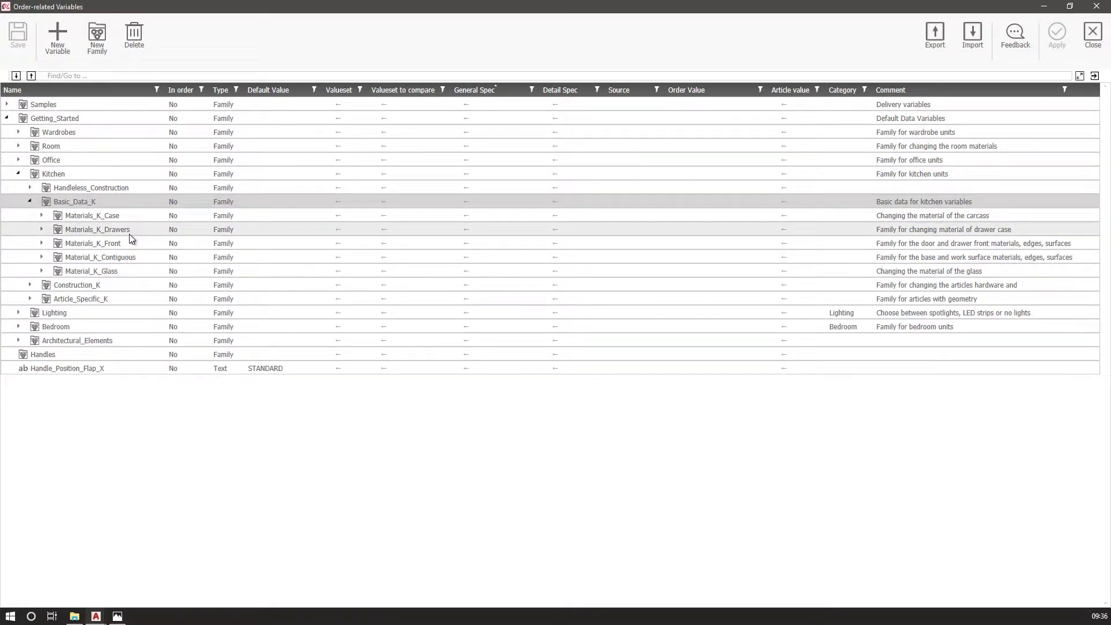
{"action": "left_click", "coordinate": [130, 215]}
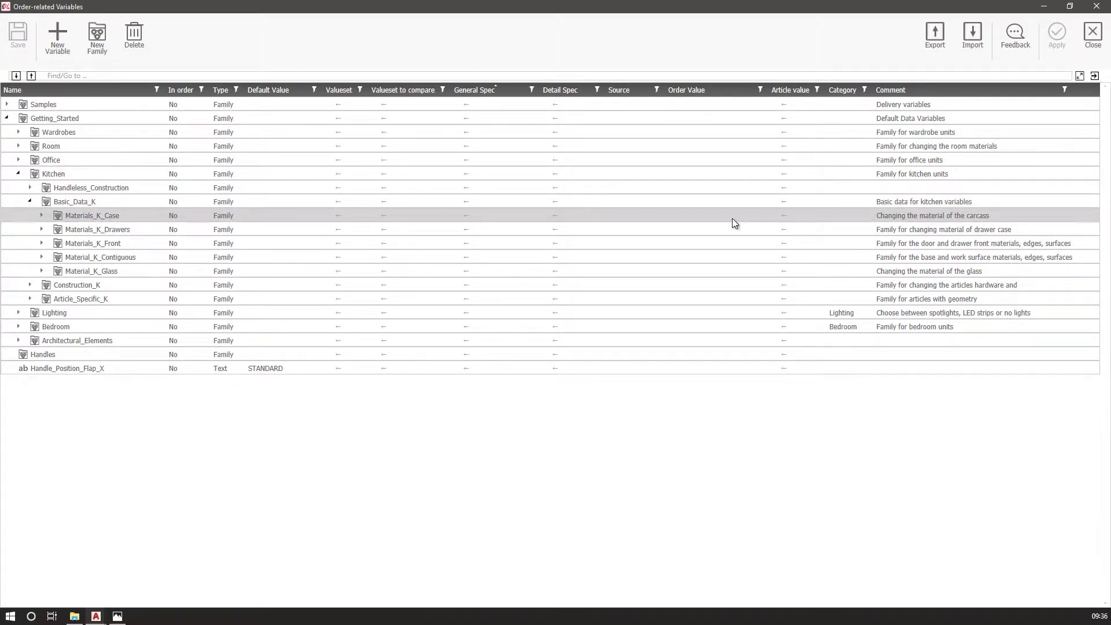
{"action": "left_click", "coordinate": [752, 218]}
{"action": "left_click", "coordinate": [764, 216]}
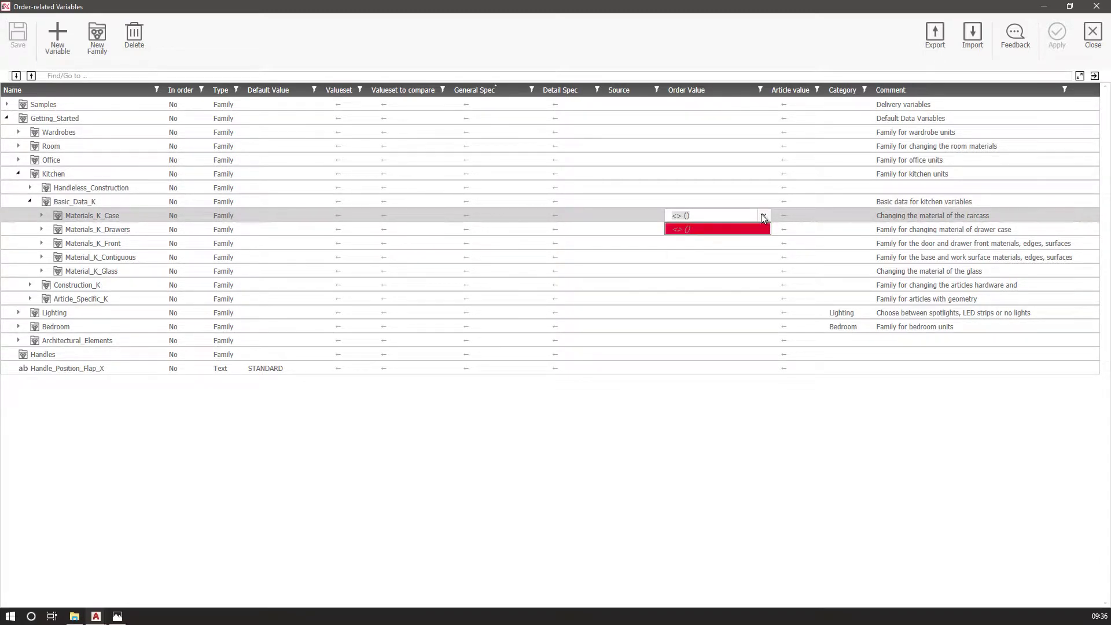
{"action": "double_click", "coordinate": [124, 213]}
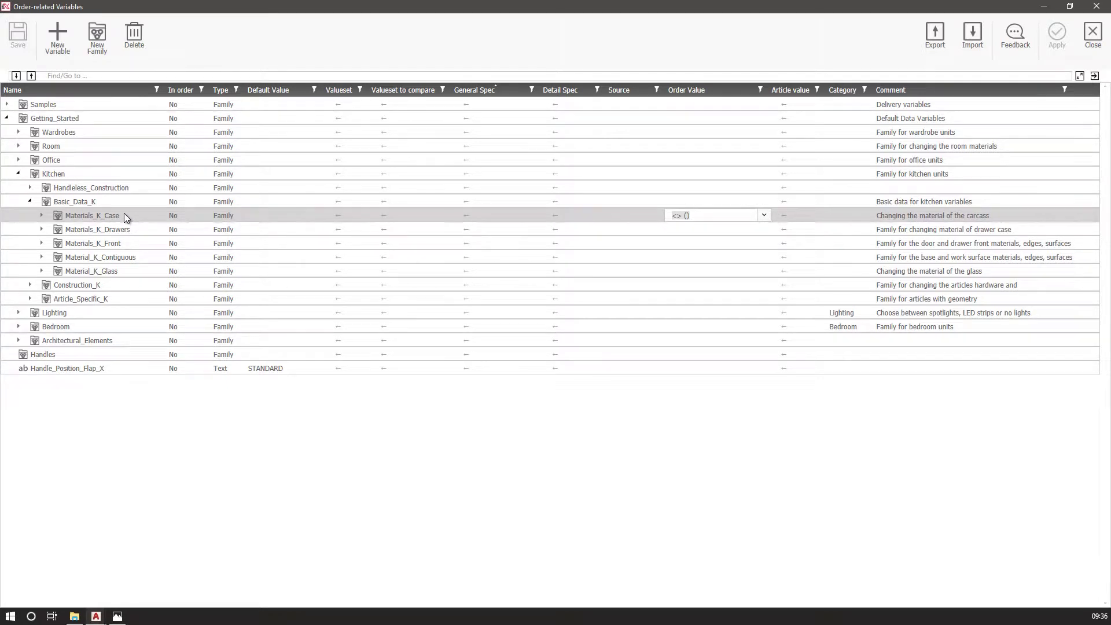
Set the order value of Material_K_1_Case to EG_ED_H3387_ST11_Rustic_Oak_19mm.
{"action": "left_click", "coordinate": [715, 243]}
{"action": "left_click", "coordinate": [764, 243]}
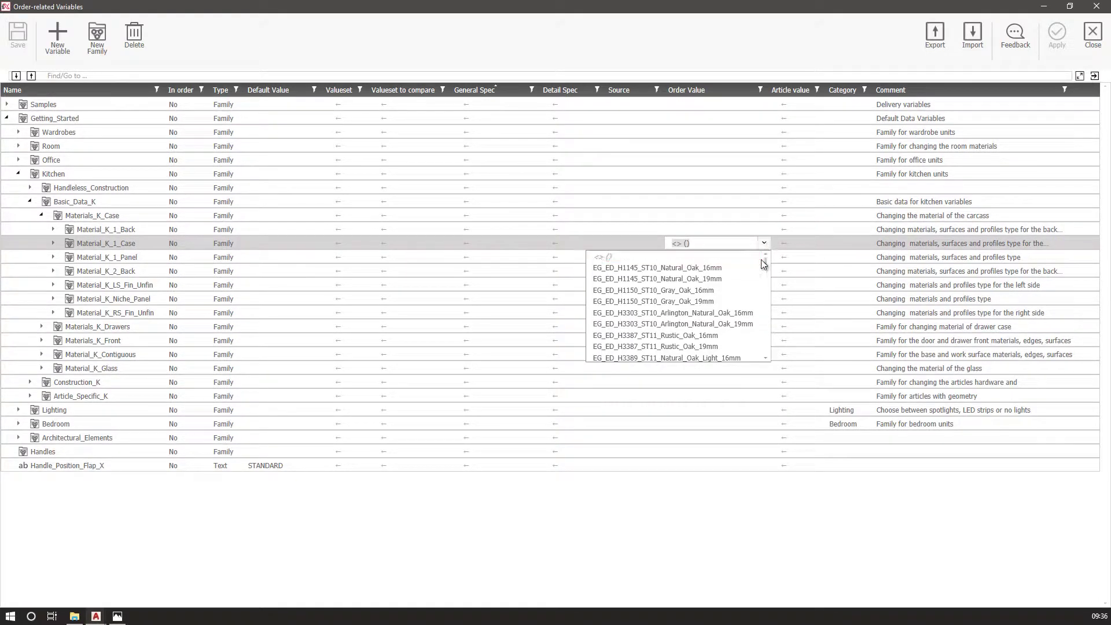
{"action": "scroll", "coordinate": [769, 259], "scroll_direction": "down", "scroll_amount": 1}
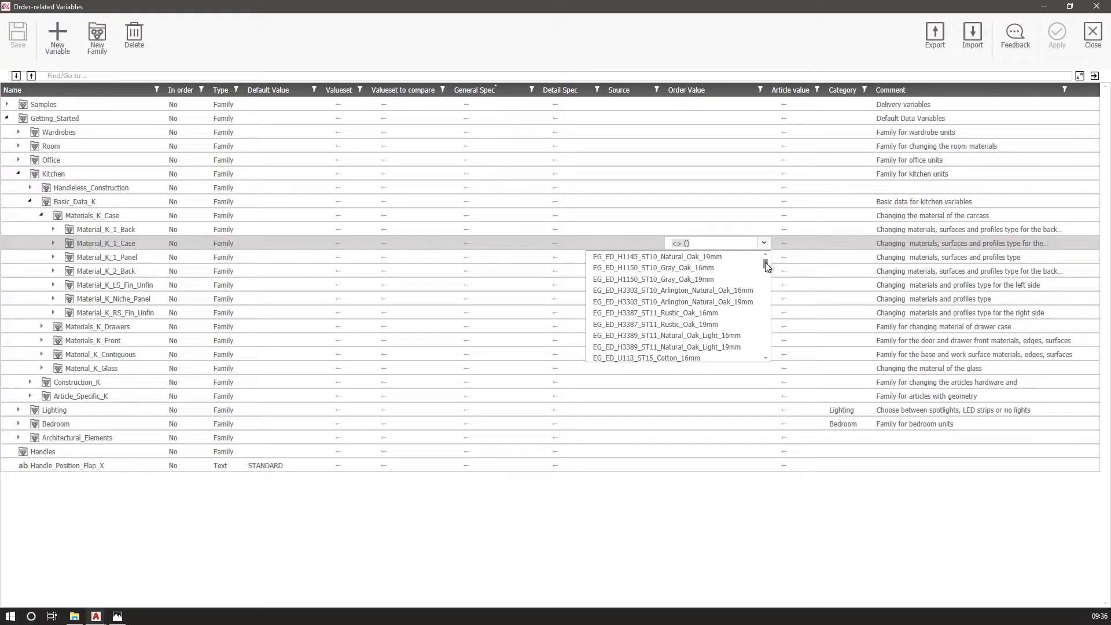
{"action": "left_click", "coordinate": [687, 324]}
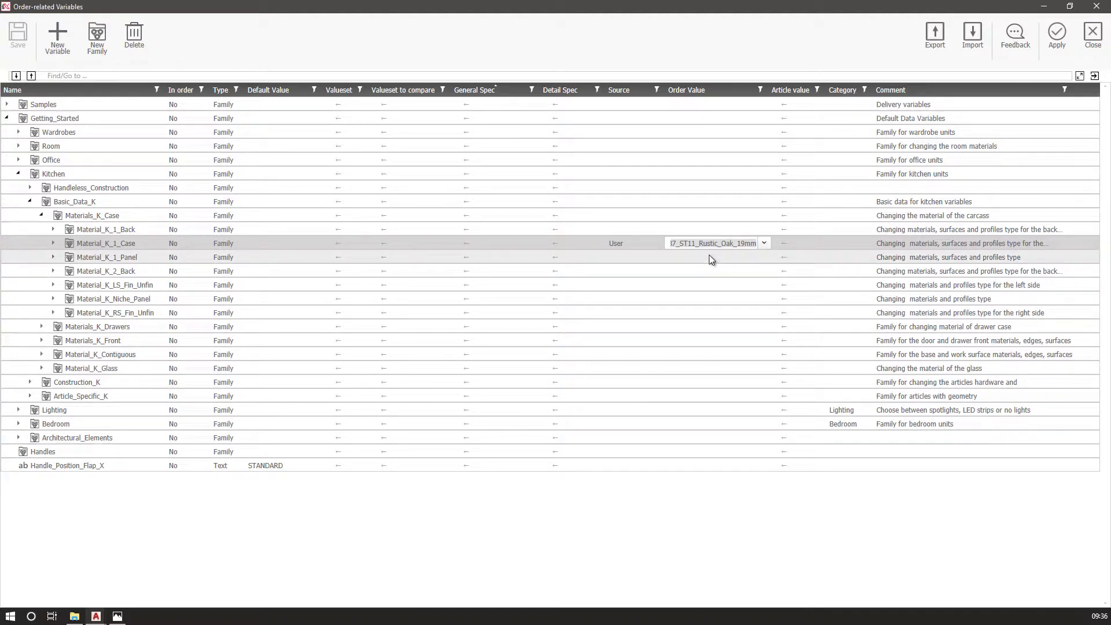
Set the order value of Material_K_2_Back to EG_ED_H3387_ST11_Rustic_Oak_19mm and apply the variable changes to the drawing.
{"action": "left_click", "coordinate": [703, 272]}
{"action": "type", "text": "EG_ED_H3387_ST11_Rustic_Oak_19mm"}
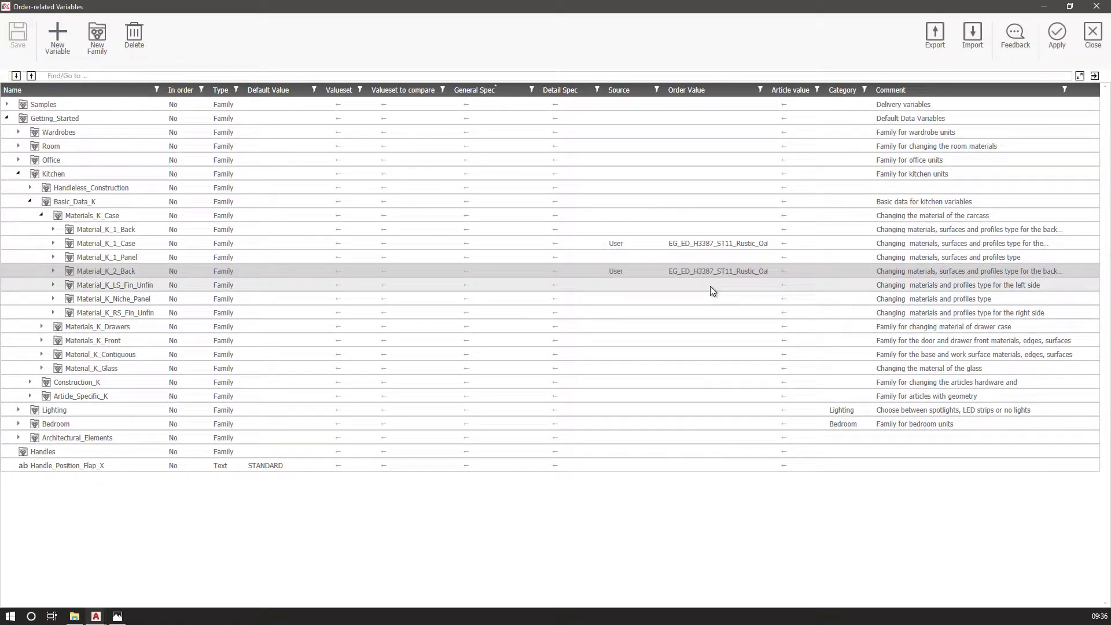
{"action": "left_click", "coordinate": [1059, 34]}
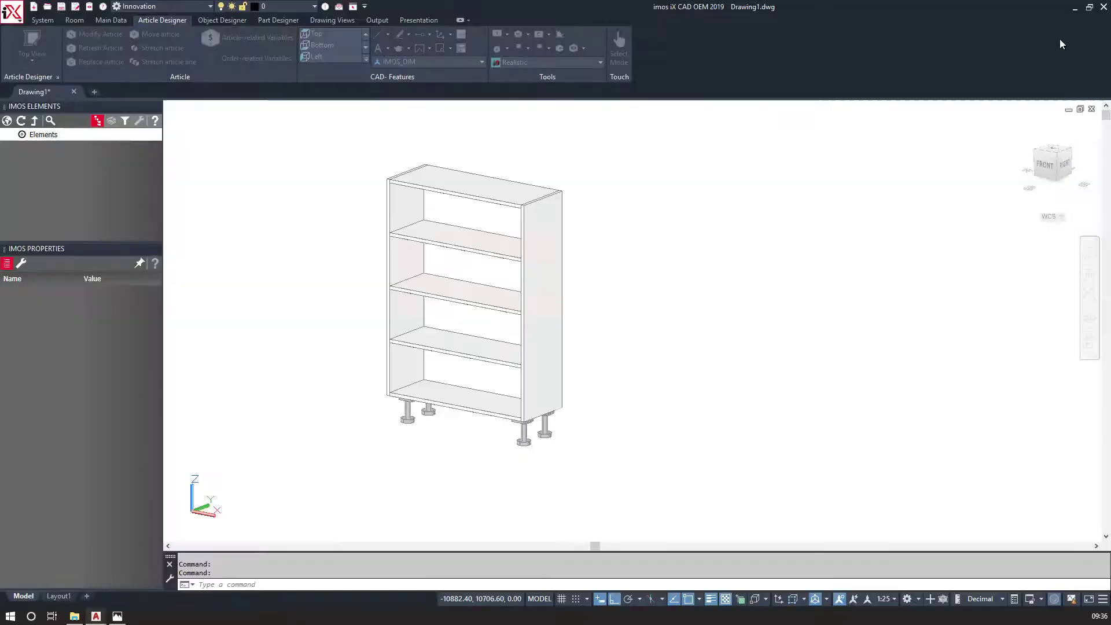
{"action": "left_click", "coordinate": [521, 302]}
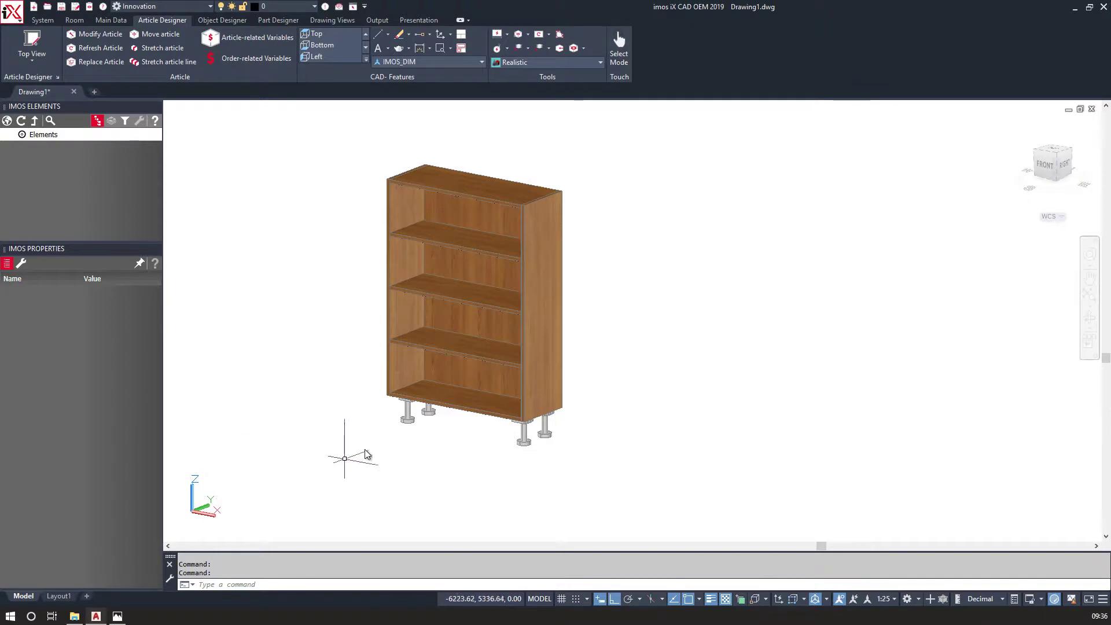
Lower the visualization mode in the Visu Manager to hide the cabinet's legs.
{"action": "middle_click_drag", "start_coordinate": [347, 397], "coordinate": [384, 415], "text": "shift"}
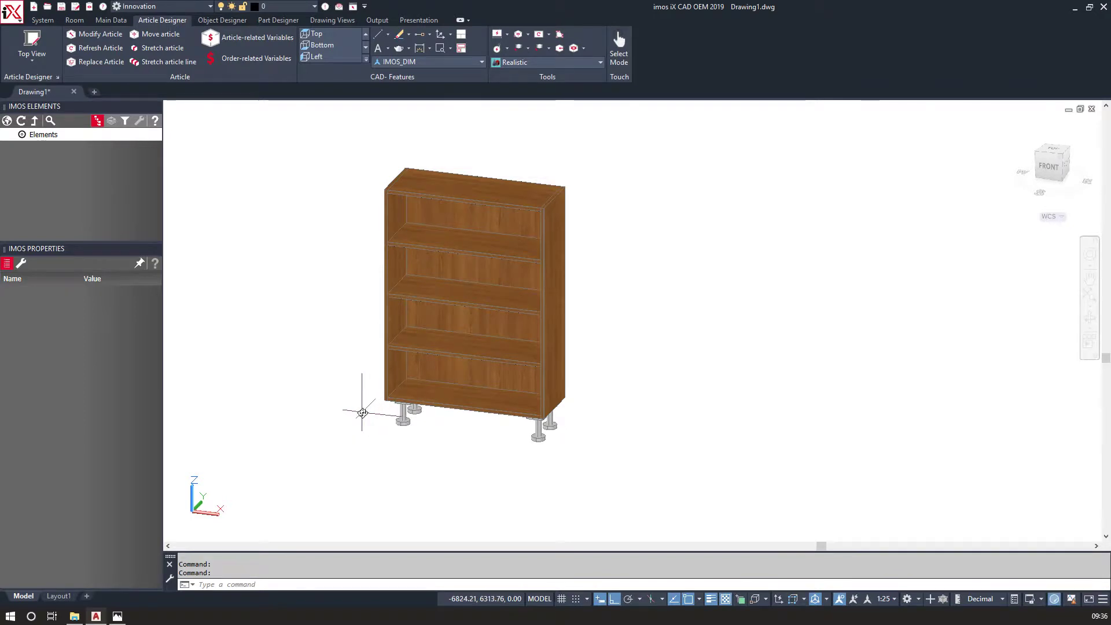
{"action": "left_click", "coordinate": [90, 7]}
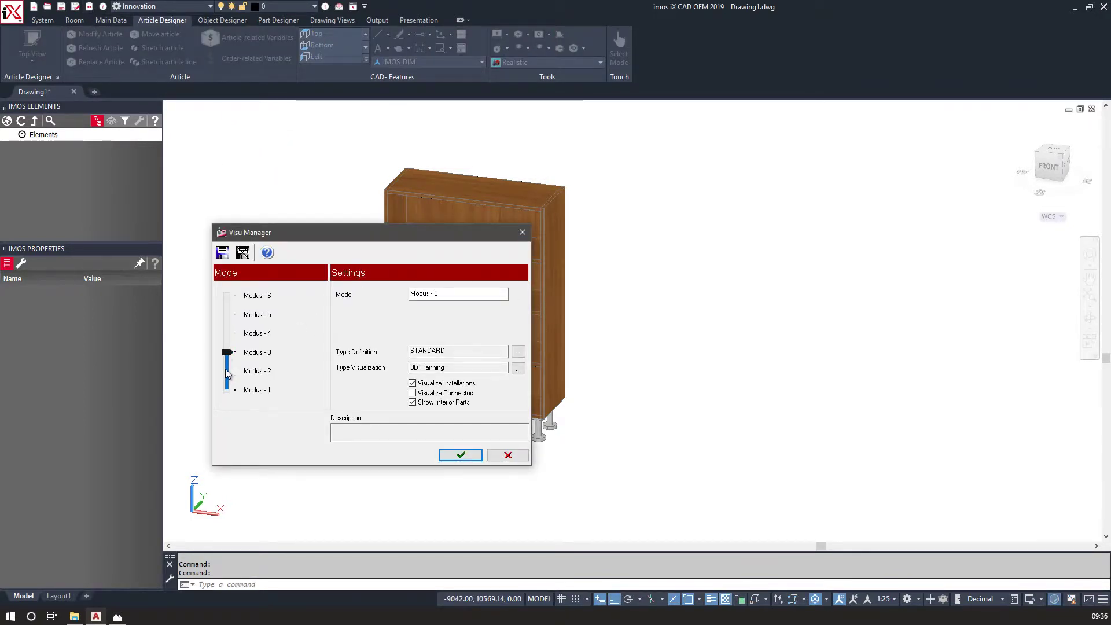
{"action": "left_click", "coordinate": [446, 459]}
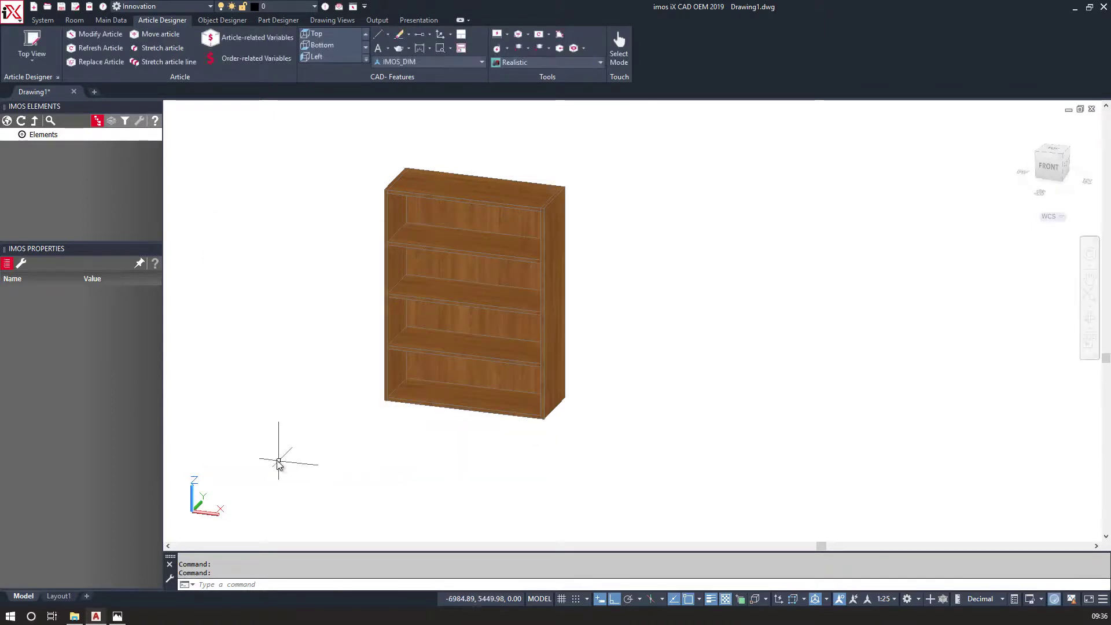
Switch to the top view and display the drawing in the 2D Wireframe visual style.
{"action": "left_click", "coordinate": [1051, 149]}
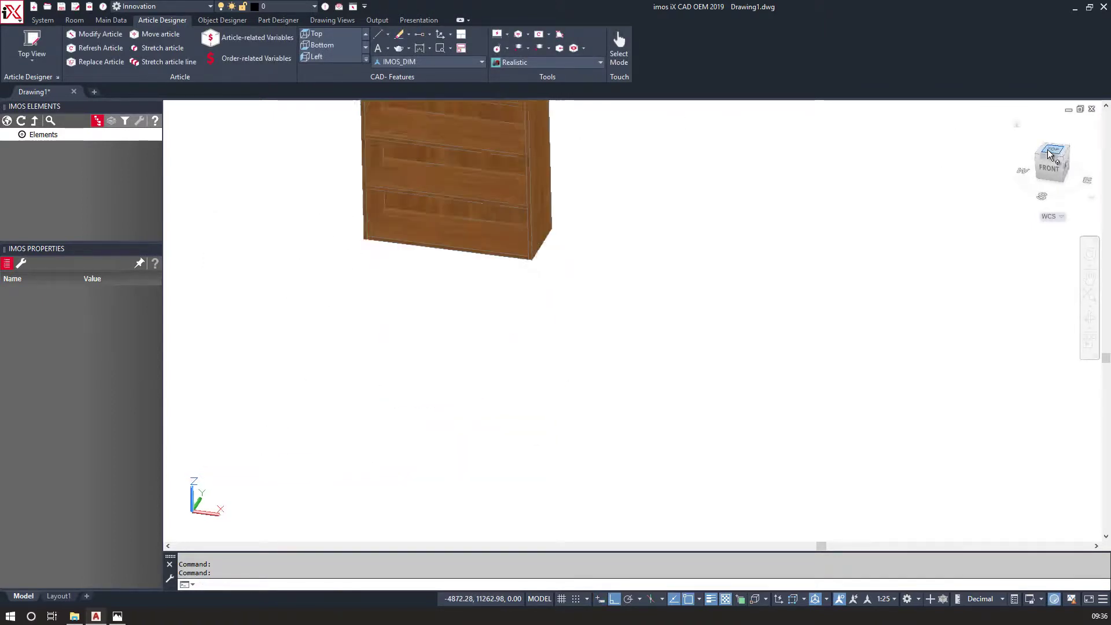
{"action": "left_click", "coordinate": [528, 64]}
{"action": "left_click", "coordinate": [425, 90]}
{"action": "middle_click_drag", "start_coordinate": [573, 426], "coordinate": [395, 428]}
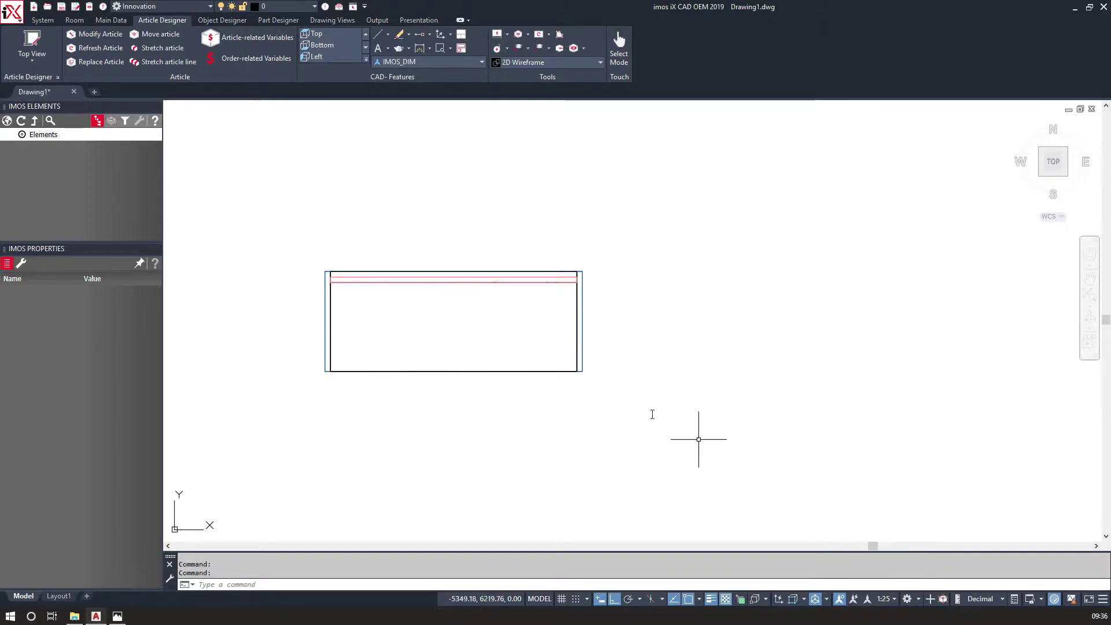
Copy the cabinet as an array of 4 items spaced 900 mm along the X axis.
{"action": "left_click", "coordinate": [494, 283]}
{"action": "right_click", "coordinate": [340, 270]}
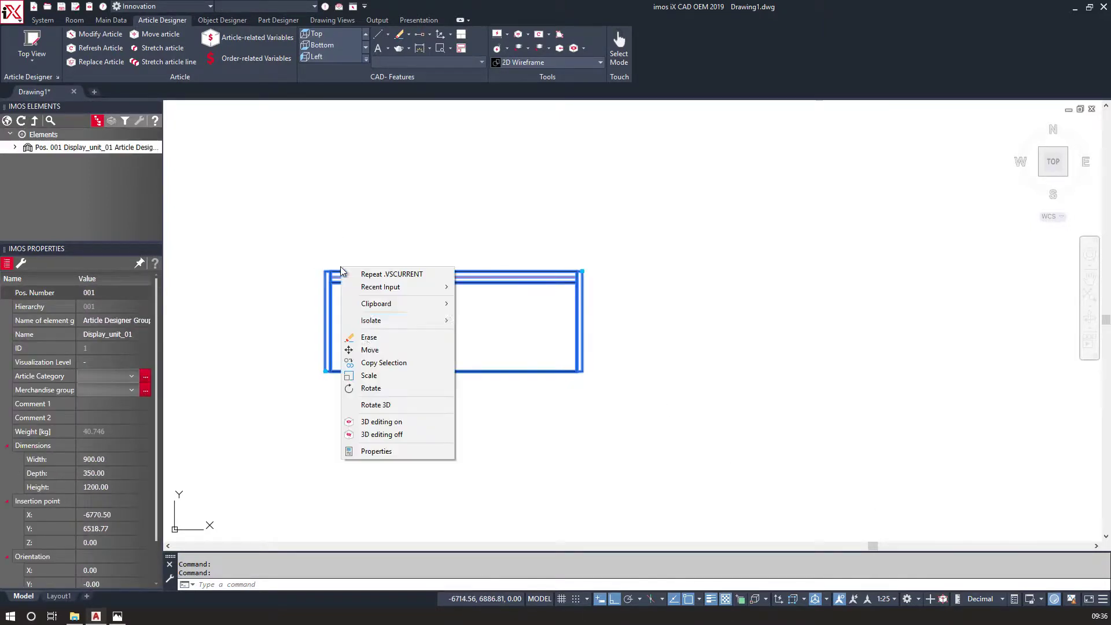
{"action": "left_click", "coordinate": [371, 363]}
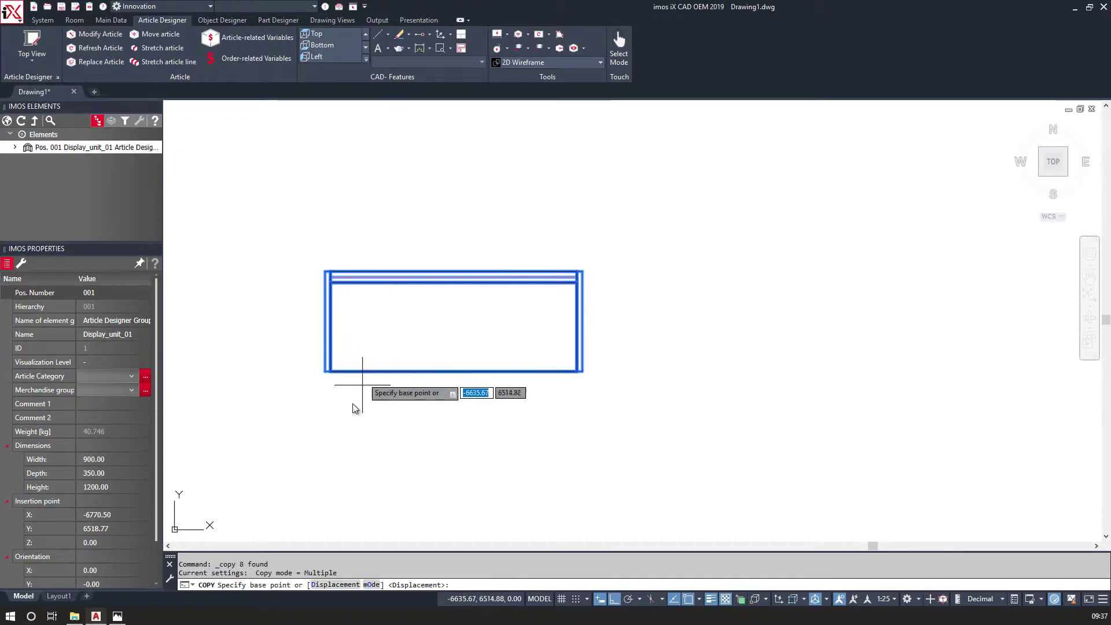
{"action": "left_click", "coordinate": [249, 420]}
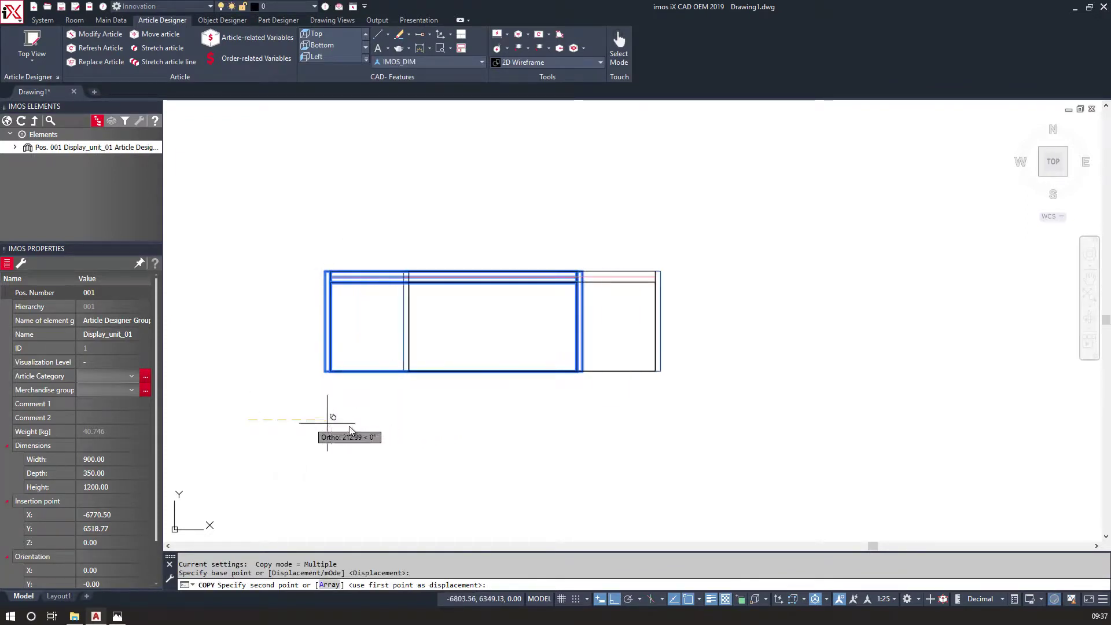
{"action": "type", "text": "a"}
{"action": "key", "text": "Return"}
{"action": "type", "text": "4"}
{"action": "key", "text": "Return"}
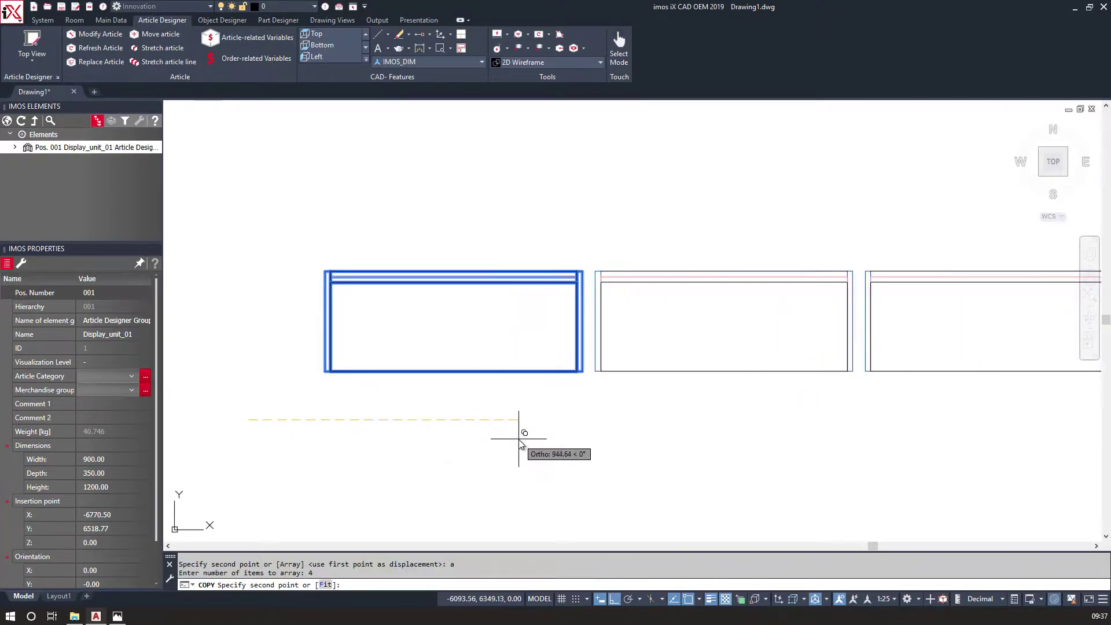
{"action": "type", "text": "900"}
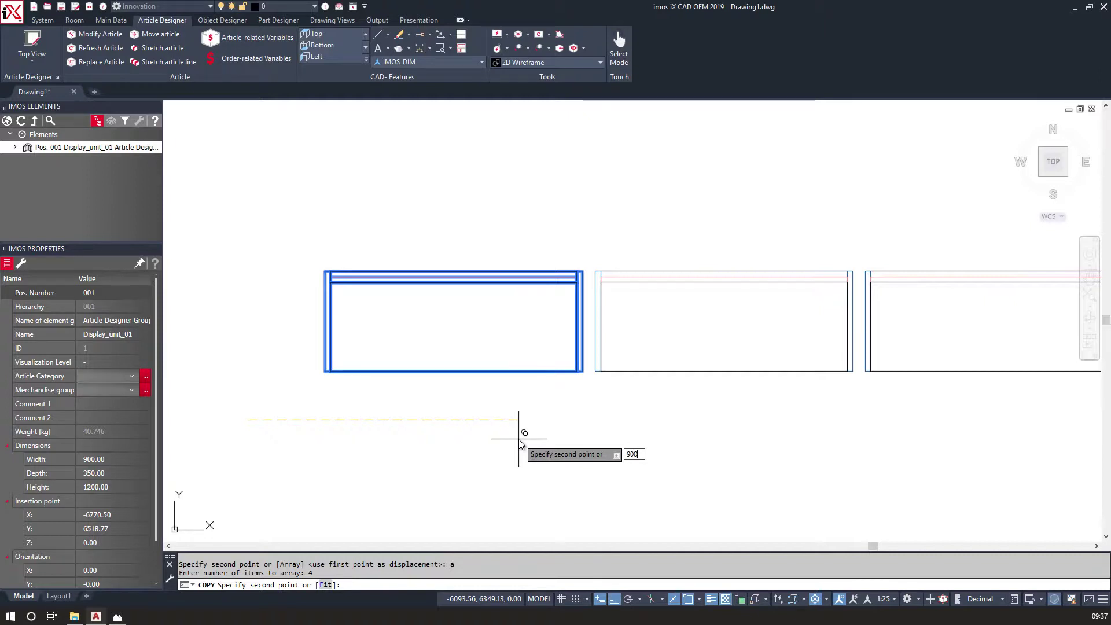
{"action": "key", "text": "Return"}
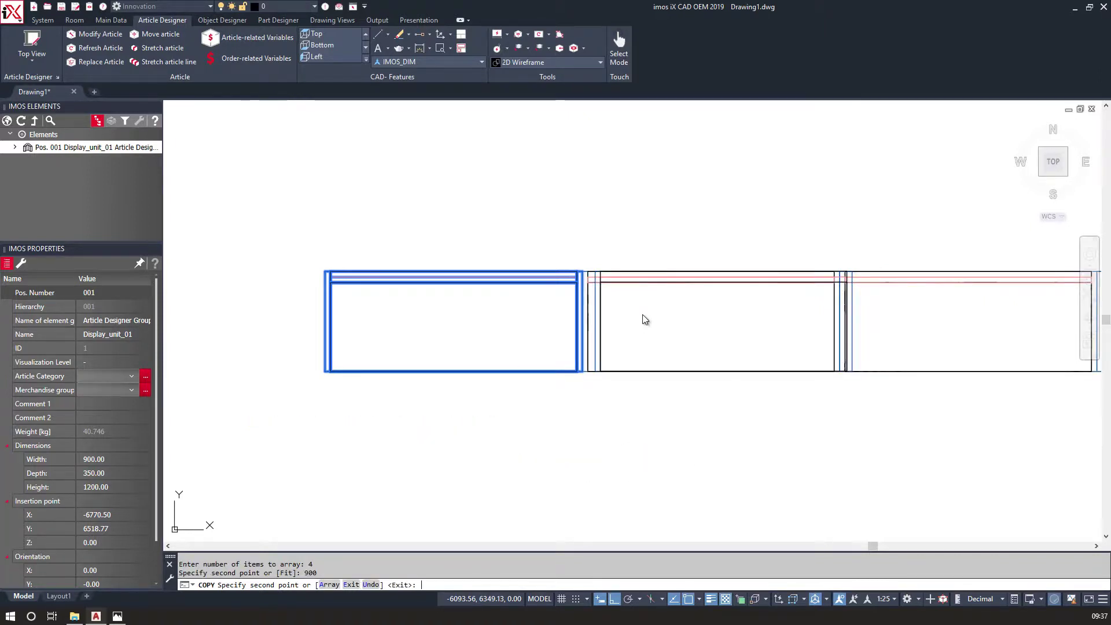
{"action": "key", "text": "Return"}
Copy the whole row of four cabinets about 500 mm in the positive Y direction, behind the original row.
{"action": "mouse_move", "coordinate": [607, 212]}
{"action": "middle_mouse_down"}
{"action": "mouse_move", "coordinate": [461, 216]}
{"action": "mouse_move", "coordinate": [471, 241]}
{"action": "middle_mouse_up"}
{"action": "scroll", "coordinate": [460, 211], "scroll_direction": "down", "scroll_amount": 2}
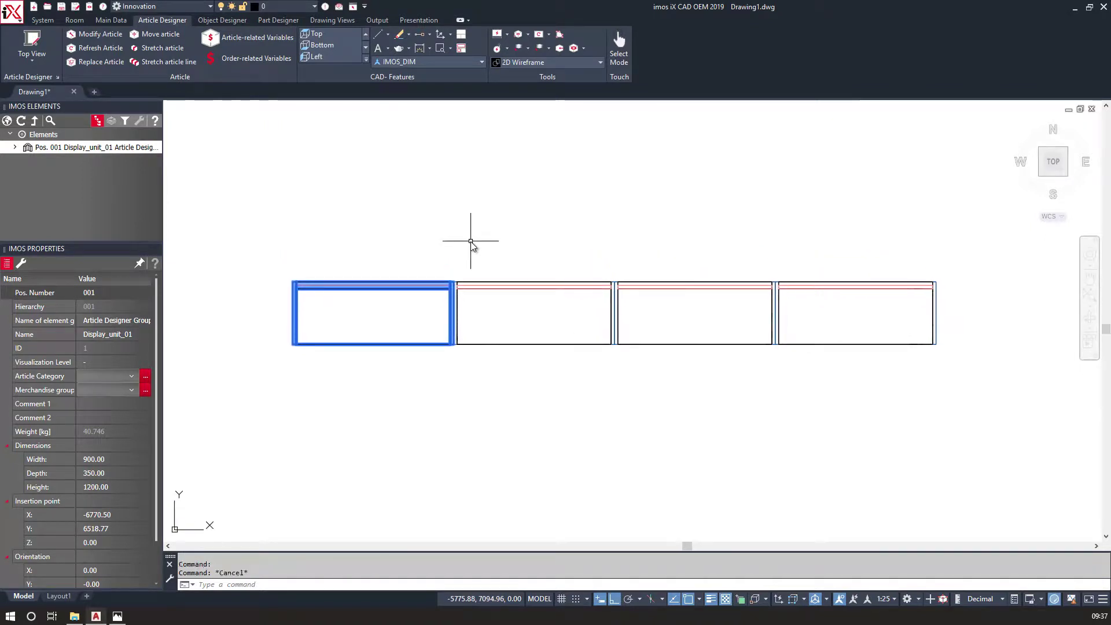
{"action": "left_click", "coordinate": [804, 317]}
{"action": "left_click", "coordinate": [407, 249]}
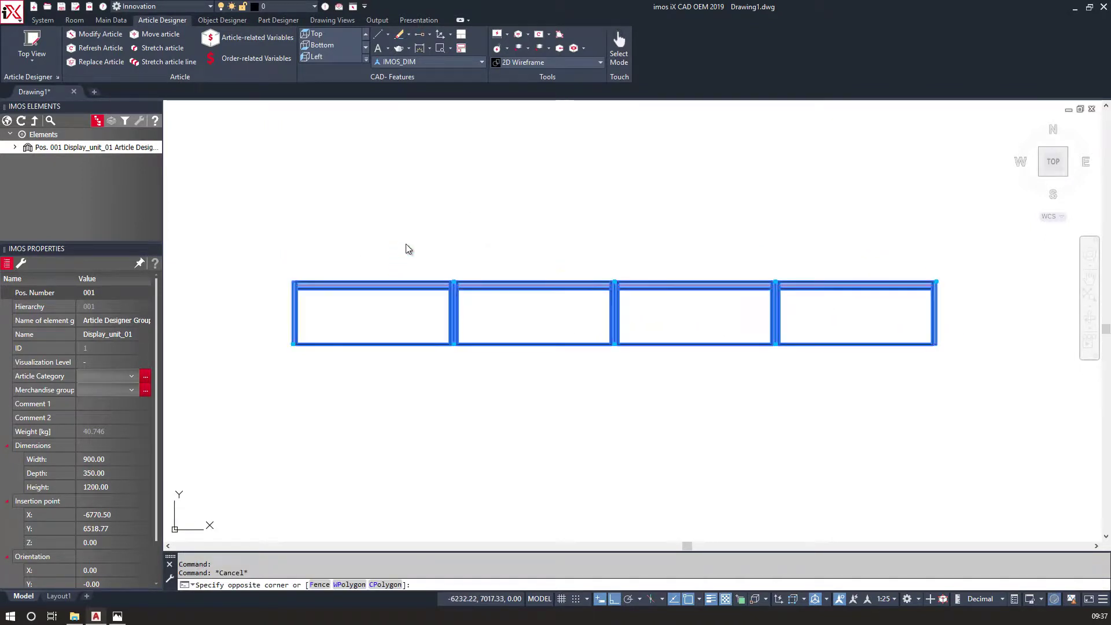
{"action": "right_click", "coordinate": [492, 454]}
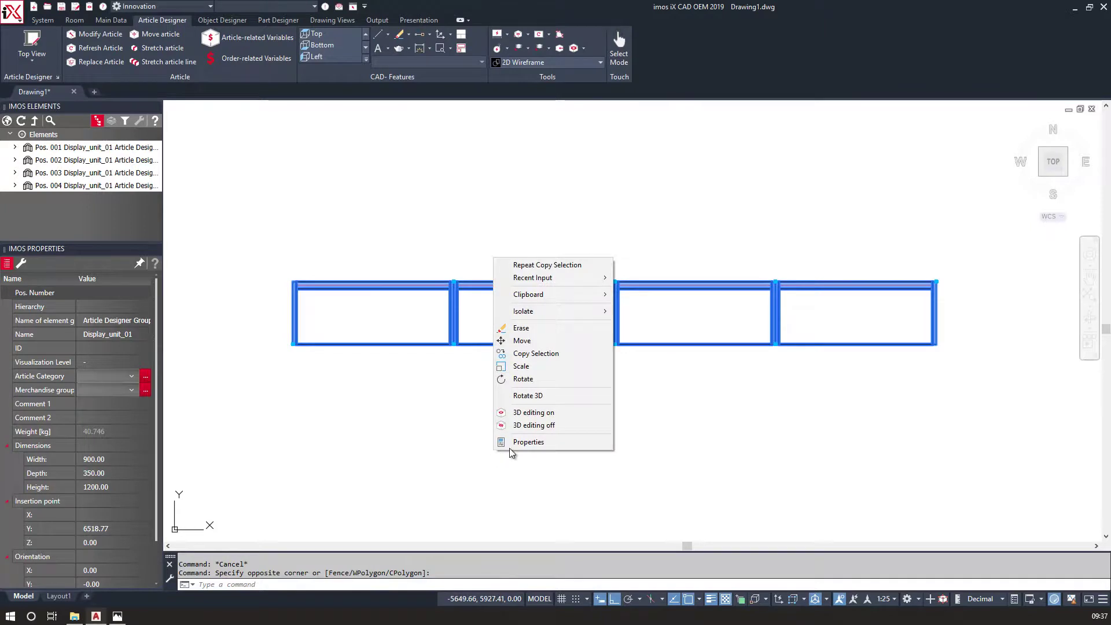
{"action": "left_click", "coordinate": [509, 355]}
{"action": "left_click", "coordinate": [524, 524]}
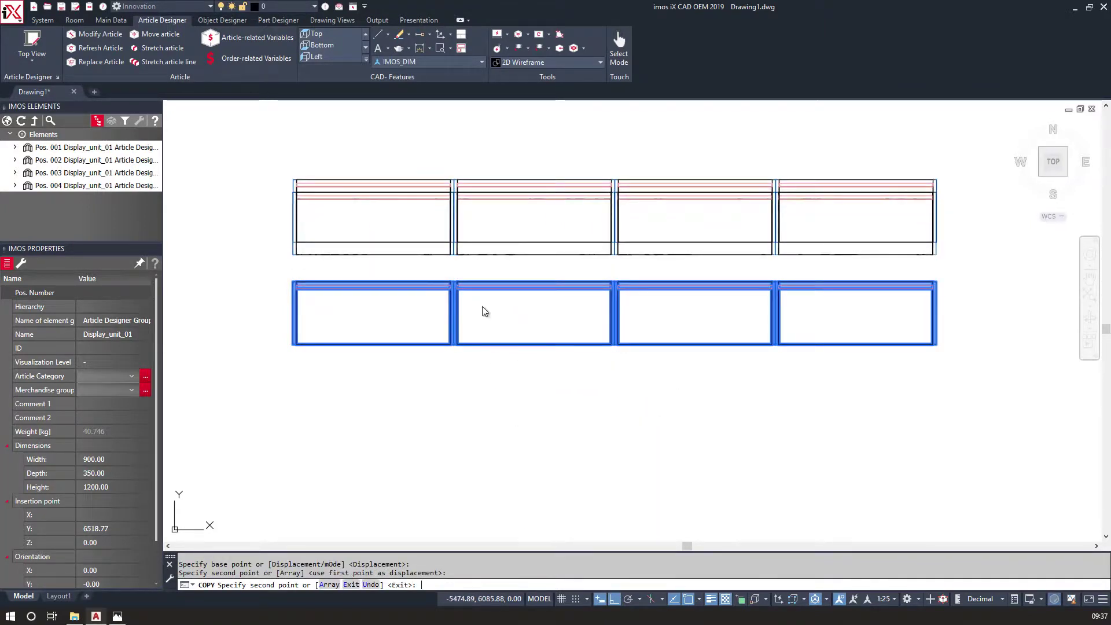
{"action": "left_click", "coordinate": [455, 190]}
Rotate the copied upper row by 180 degrees about its centre so both rows stand back to back.
{"action": "left_click", "coordinate": [837, 223]}
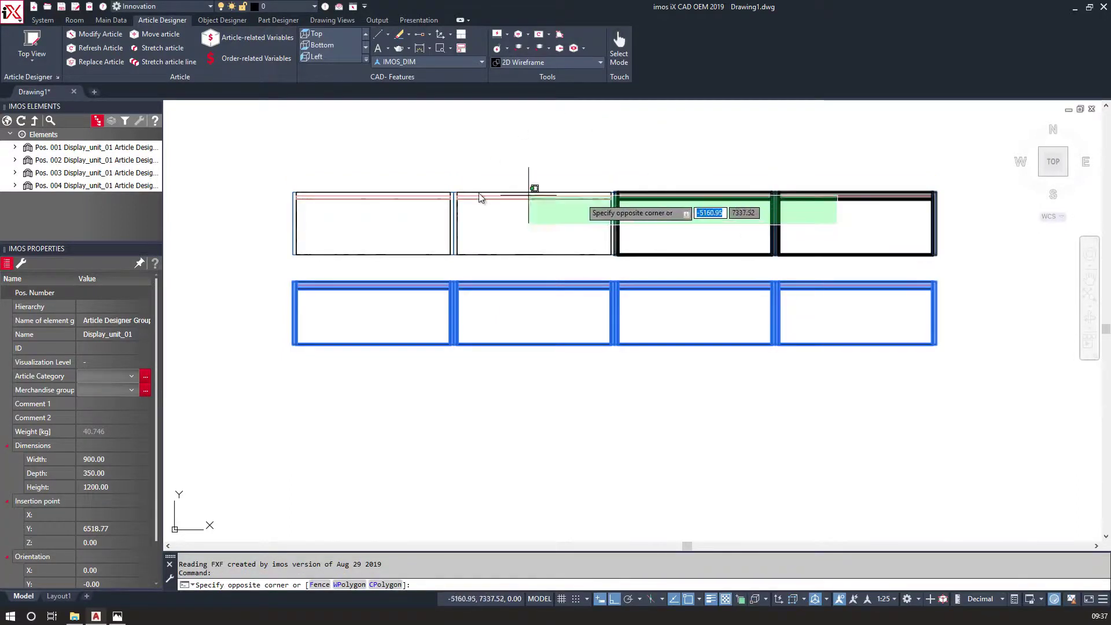
{"action": "left_click", "coordinate": [349, 183]}
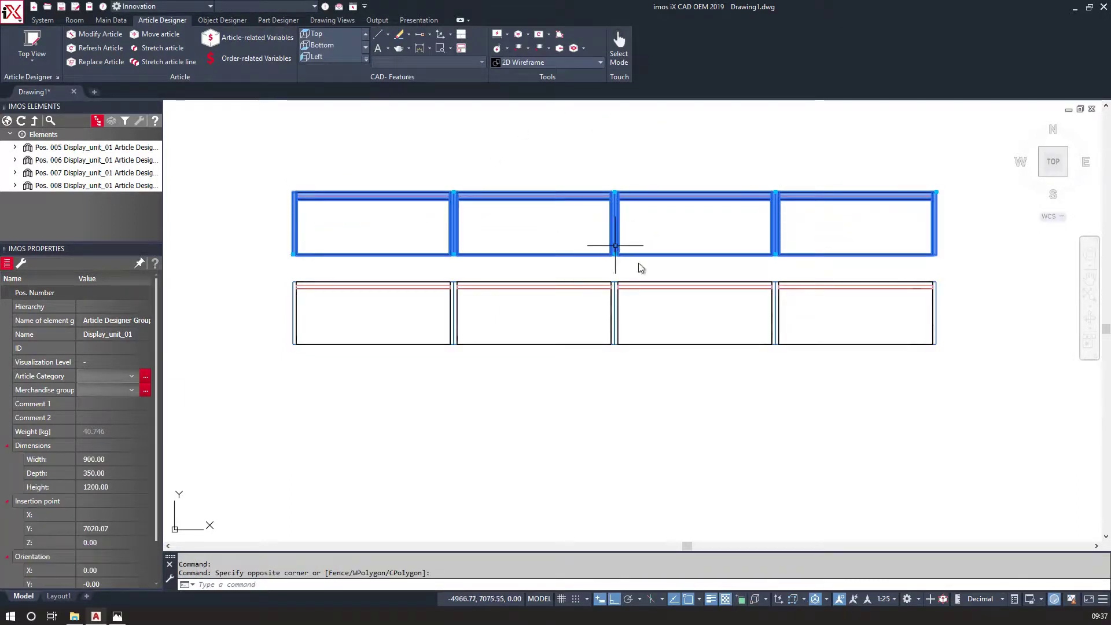
{"action": "right_click", "coordinate": [573, 231]}
{"action": "left_click", "coordinate": [602, 352]}
{"action": "left_click", "coordinate": [613, 222]}
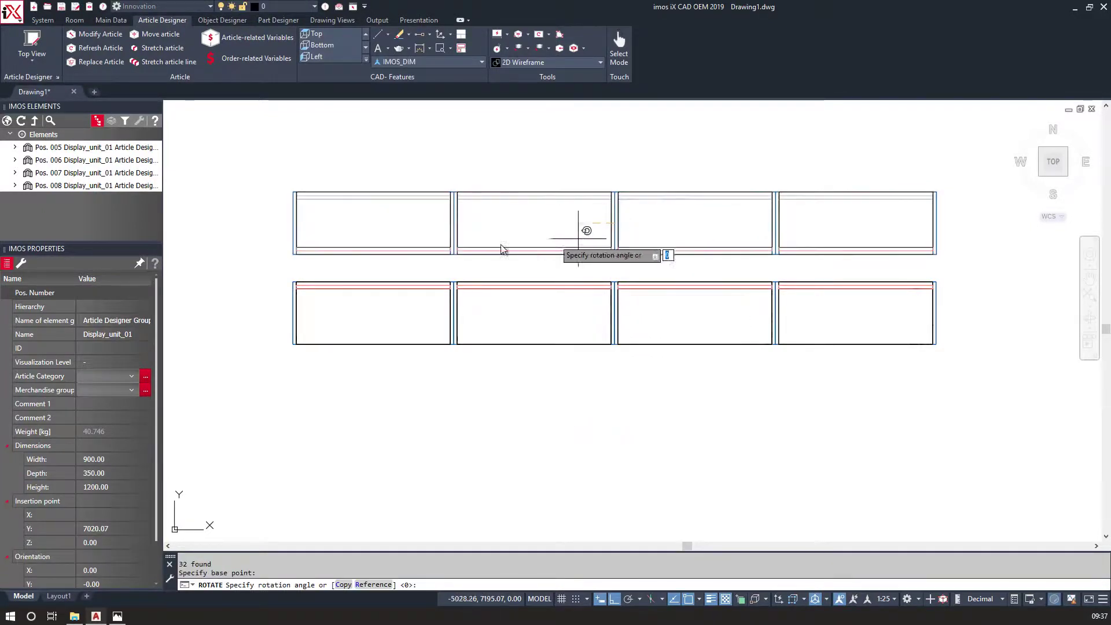
{"action": "left_click", "coordinate": [223, 236]}
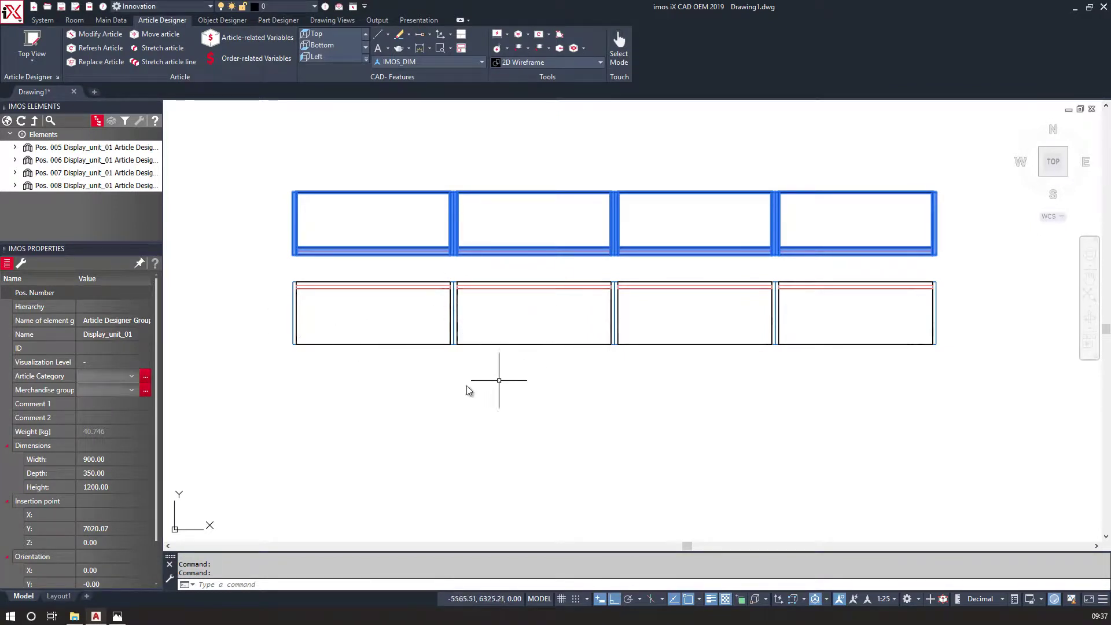
{"action": "key", "text": "Escape"}
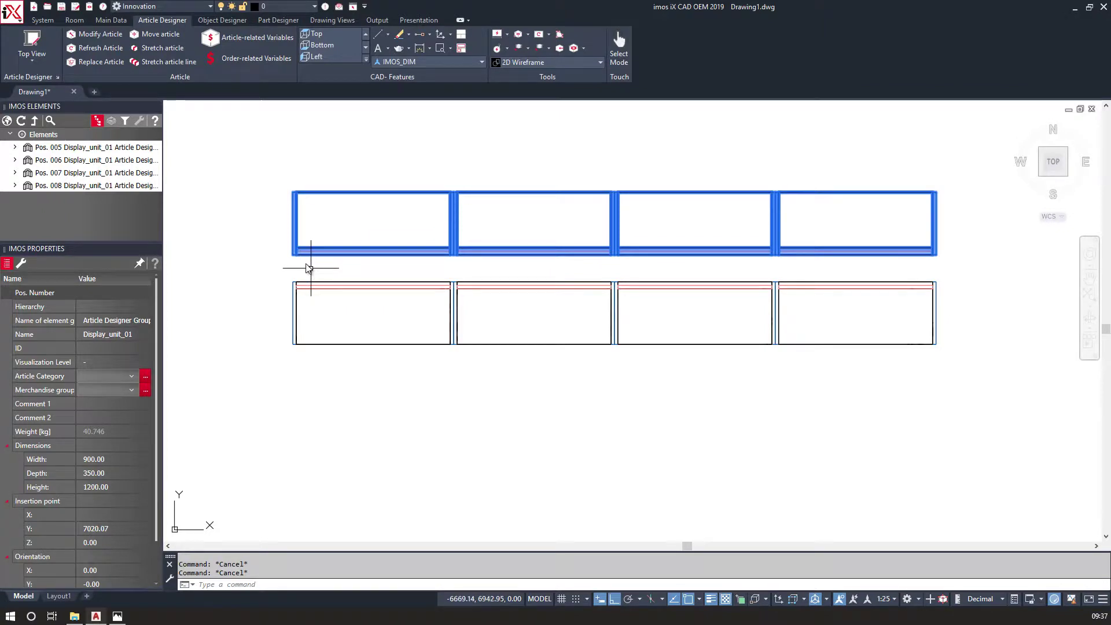
{"action": "key", "text": "Escape"}
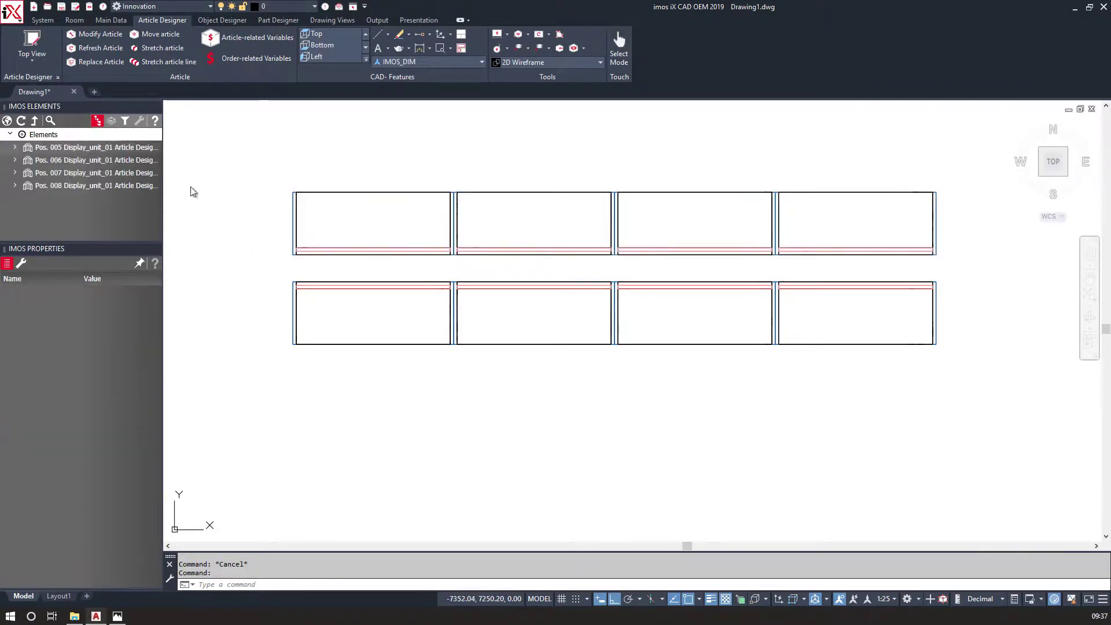
Edit the outline of the upper row's first cabinet, moving its outer front corner to the midpoint of the end side.
{"action": "left_click", "coordinate": [344, 197]}
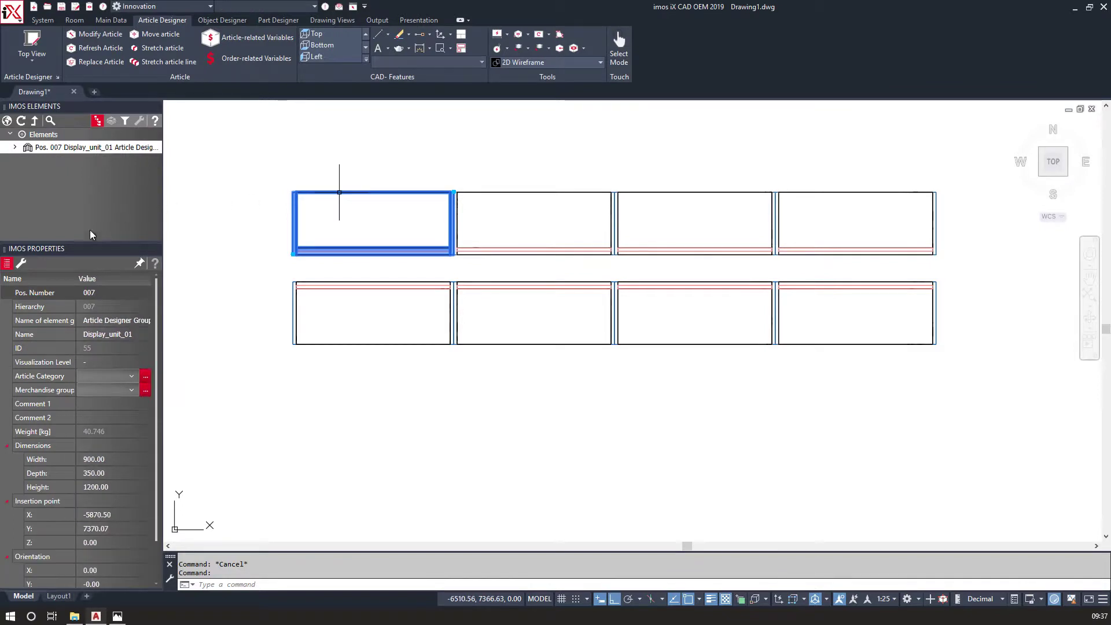
{"action": "left_click", "coordinate": [21, 264]}
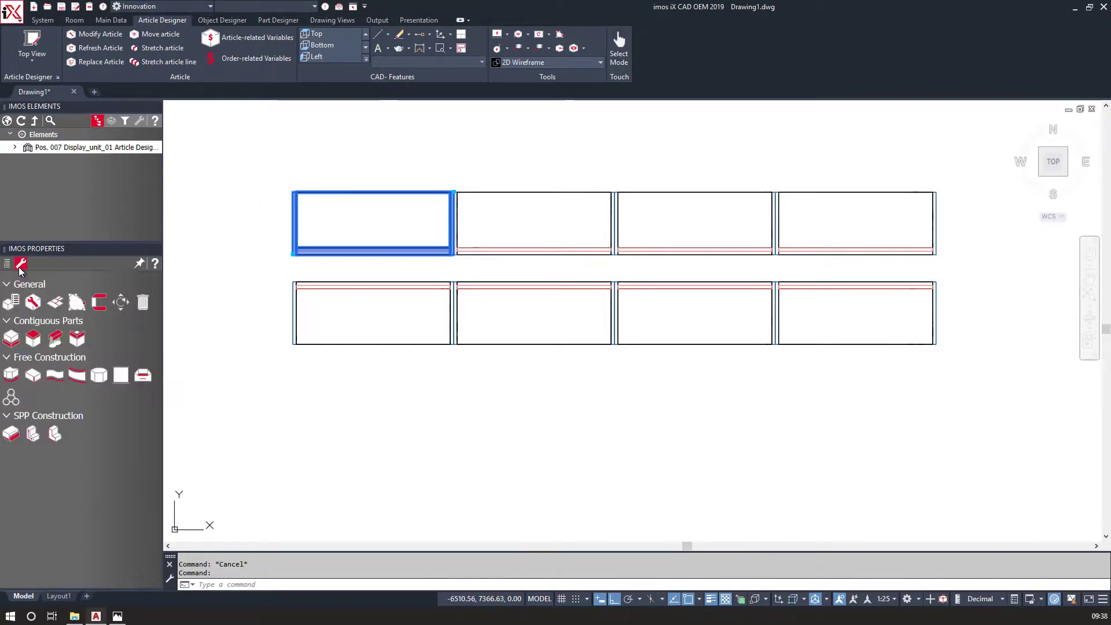
{"action": "left_click", "coordinate": [78, 303]}
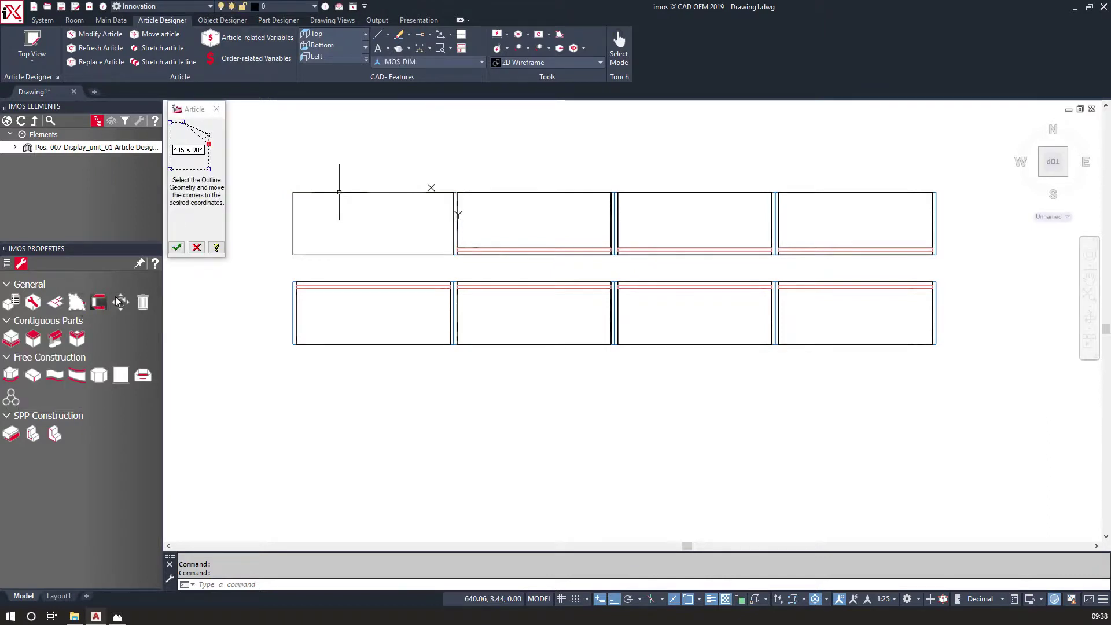
{"action": "left_click", "coordinate": [291, 196]}
{"action": "left_click", "coordinate": [294, 191]}
{"action": "key", "text": "Down"}
{"action": "left_click", "coordinate": [293, 222]}
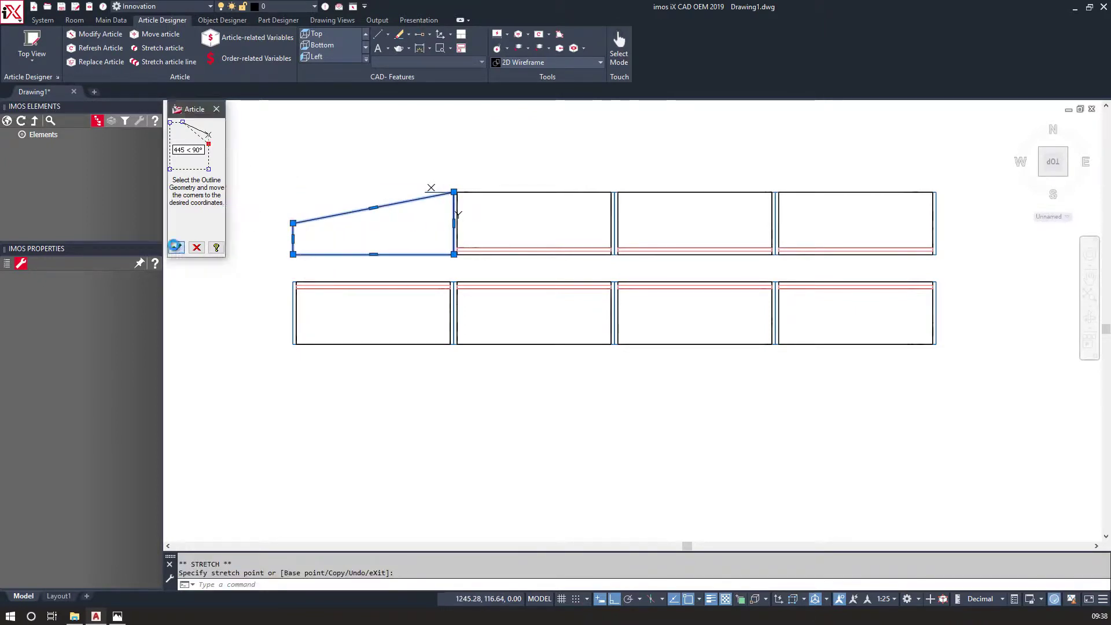
{"action": "left_click", "coordinate": [177, 247]}
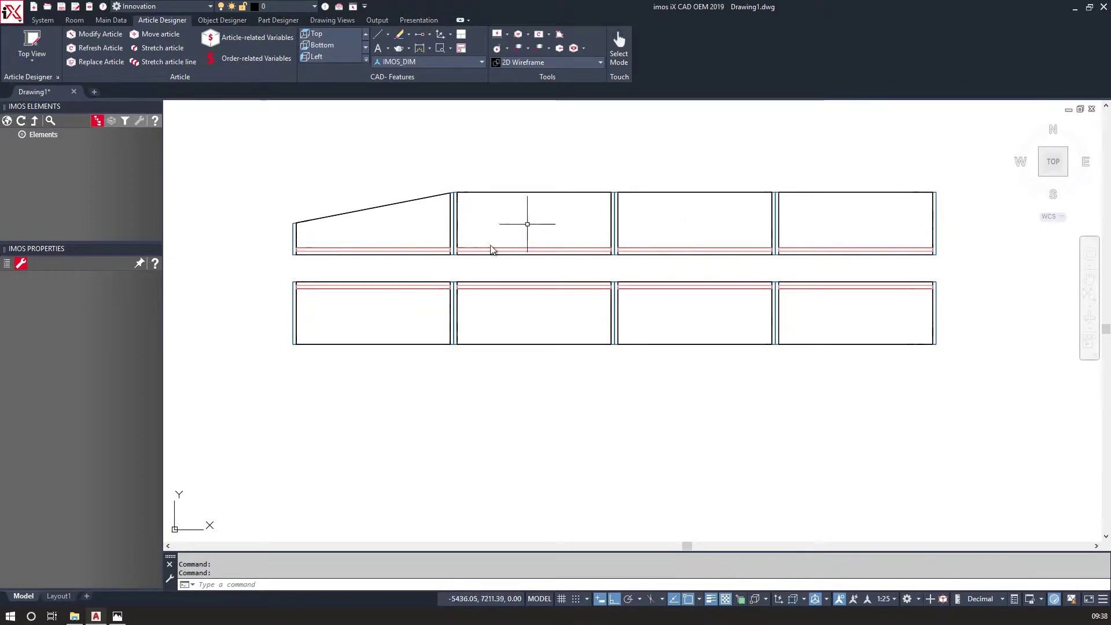
Reshape the second upper cabinet's outline by moving its front corner beside the third cabinet to the midpoint of that side.
{"action": "left_click", "coordinate": [528, 191]}
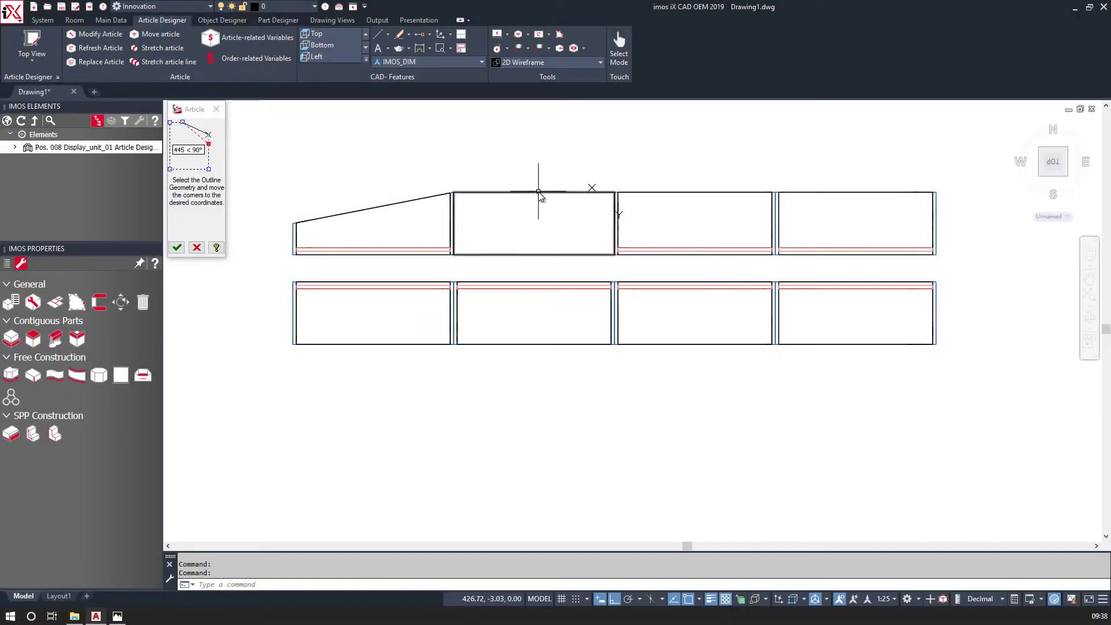
{"action": "left_click", "coordinate": [614, 192]}
{"action": "left_click", "coordinate": [616, 225]}
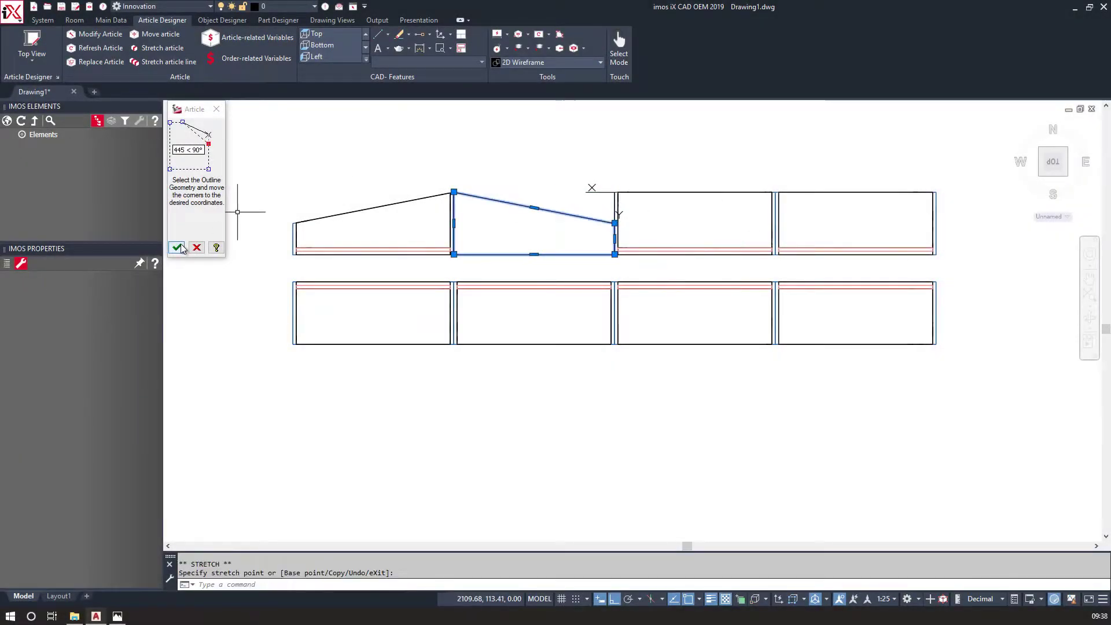
Taper the third upper cabinet's outline towards the second cabinet and move its opposite side inward to make it narrower.
{"action": "left_click", "coordinate": [668, 192]}
{"action": "left_click", "coordinate": [667, 192]}
{"action": "left_click", "coordinate": [614, 191]}
{"action": "left_click", "coordinate": [615, 224]}
{"action": "left_click", "coordinate": [775, 224]}
{"action": "left_click", "coordinate": [742, 229]}
{"action": "left_click", "coordinate": [775, 192]}
{"action": "left_click", "coordinate": [742, 191]}
{"action": "left_click", "coordinate": [177, 247]}
Widen the fourth upper cabinet's outline to meet the third cabinet and move its outer front corner to the side's midpoint.
{"action": "left_click", "coordinate": [782, 225]}
{"action": "left_click", "coordinate": [763, 212]}
{"action": "left_click", "coordinate": [77, 302]}
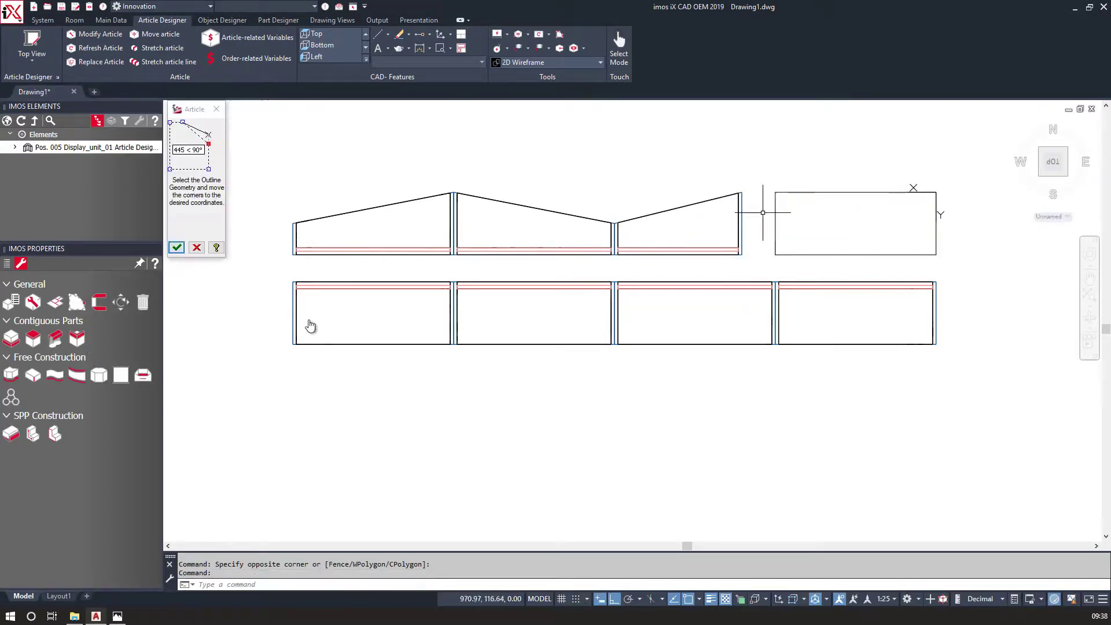
{"action": "left_click", "coordinate": [775, 224]}
{"action": "left_click", "coordinate": [775, 223]}
{"action": "left_click", "coordinate": [742, 223]}
{"action": "left_click", "coordinate": [936, 191]}
{"action": "left_click", "coordinate": [936, 223]}
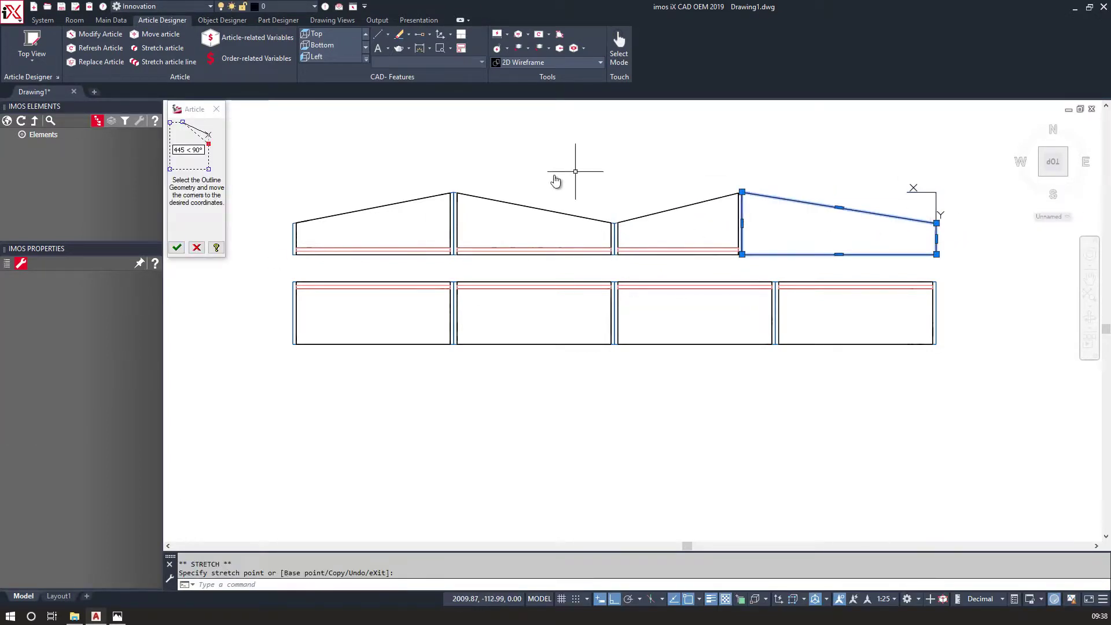
{"action": "left_click", "coordinate": [177, 247]}
Extend the outer front corner of the lower row's fourth cabinet forward so that its front slants outward.
{"action": "left_click", "coordinate": [818, 287]}
{"action": "left_click", "coordinate": [76, 302]}
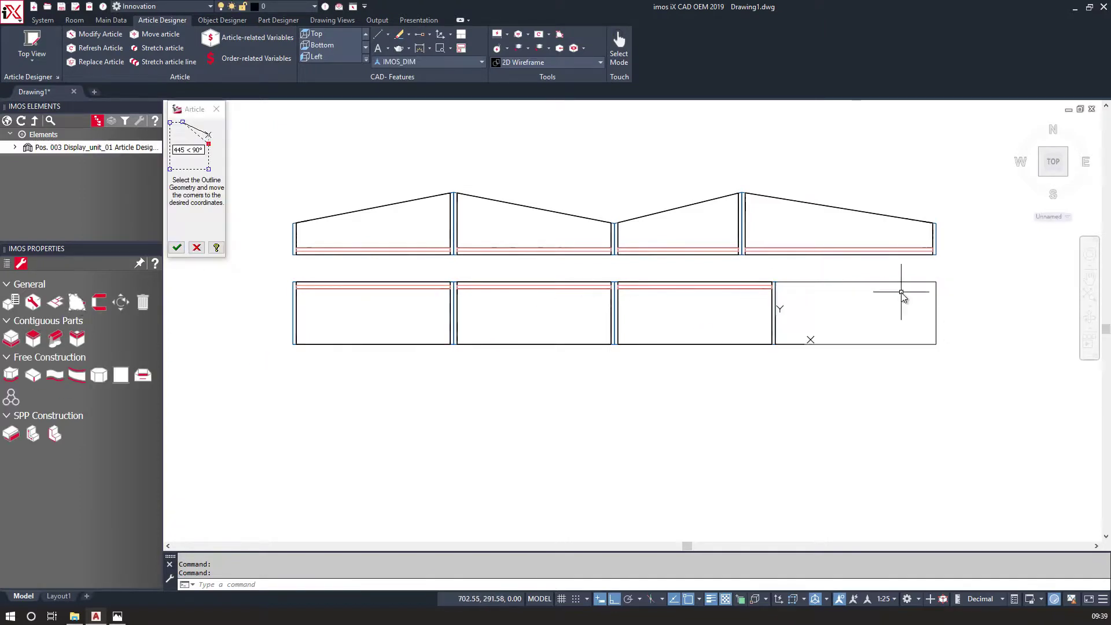
{"action": "left_click", "coordinate": [936, 313]}
{"action": "left_click", "coordinate": [936, 344]}
{"action": "left_click", "coordinate": [177, 247]}
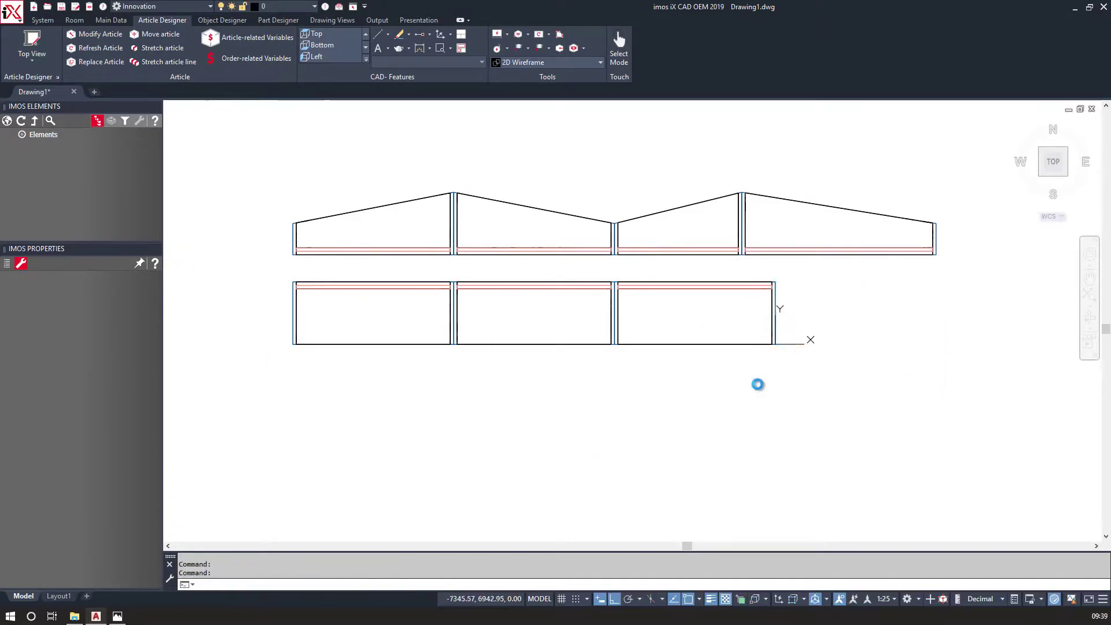
Move the third lower cabinet's front corner beside the second cabinet to the midpoint of that side and apply the outline.
{"action": "left_click", "coordinate": [685, 342]}
{"action": "left_click", "coordinate": [77, 302]}
{"action": "left_click", "coordinate": [642, 344]}
{"action": "left_click", "coordinate": [613, 345]}
{"action": "scroll", "coordinate": [614, 342], "scroll_direction": "up", "scroll_amount": 6}
{"action": "scroll", "coordinate": [614, 342], "scroll_direction": "down", "scroll_amount": 4}
{"action": "scroll", "coordinate": [596, 366], "scroll_direction": "down", "scroll_amount": 2}
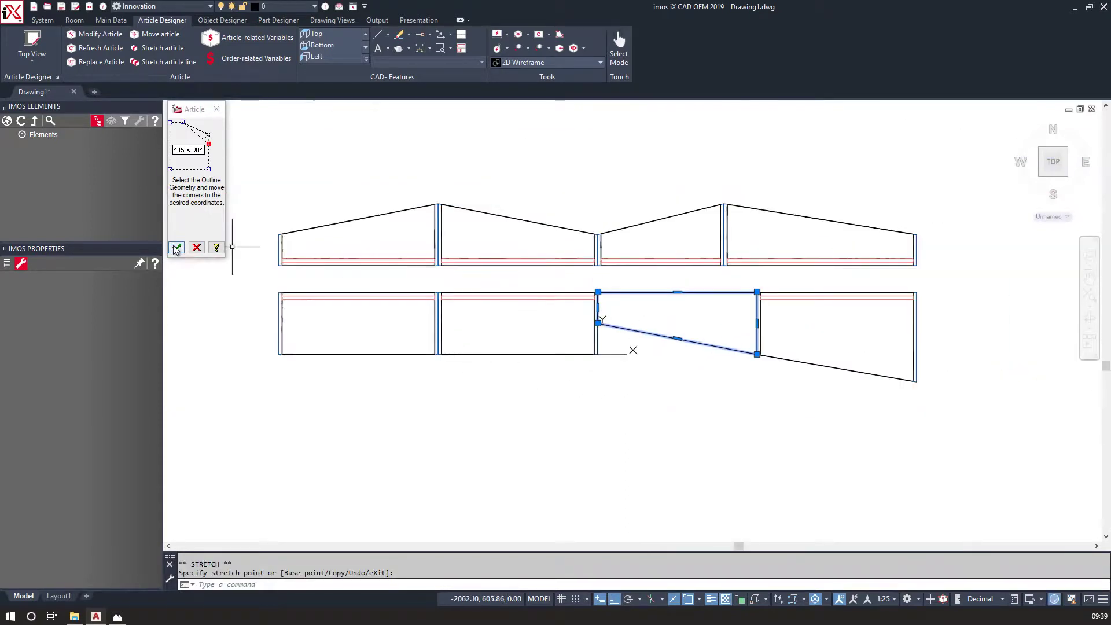
{"action": "left_click", "coordinate": [177, 247]}
Move the second lower cabinet's front corner beside the third cabinet to the midpoint of that side and apply the outline.
{"action": "left_click", "coordinate": [537, 353]}
{"action": "left_click", "coordinate": [77, 302]}
{"action": "left_click", "coordinate": [595, 354]}
{"action": "left_click", "coordinate": [596, 324]}
{"action": "left_click", "coordinate": [178, 247]}
Taper the first lower cabinet by moving its outer front corner to the midpoint of the end side.
{"action": "left_click", "coordinate": [378, 354]}
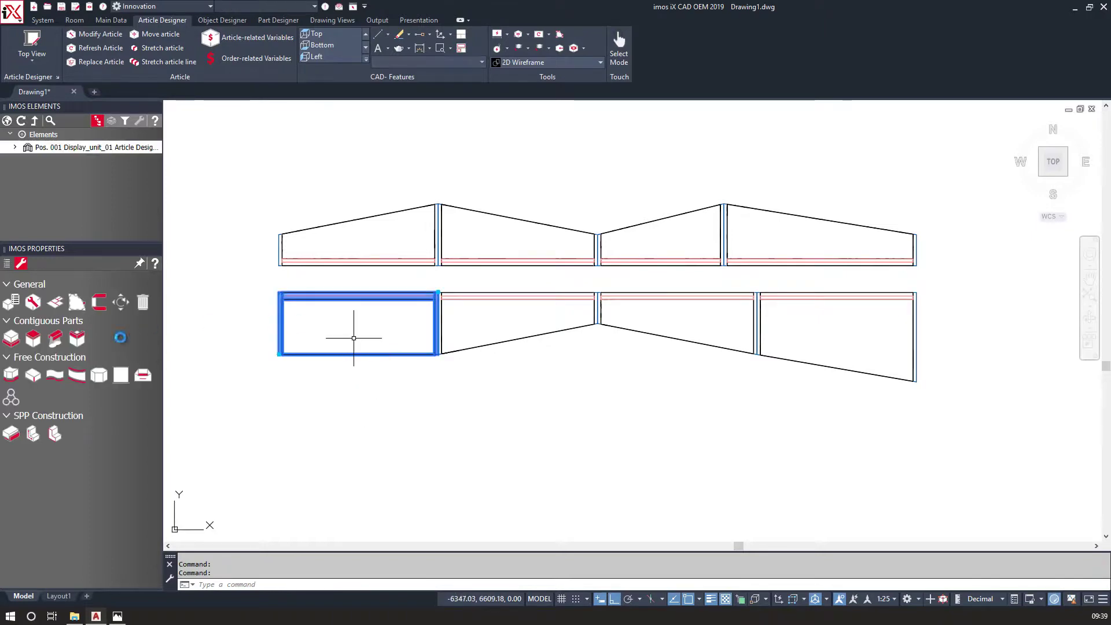
{"action": "left_click", "coordinate": [77, 302]}
{"action": "left_click", "coordinate": [282, 354]}
{"action": "left_click", "coordinate": [279, 354]}
{"action": "left_click", "coordinate": [280, 323]}
{"action": "left_click", "coordinate": [177, 247]}
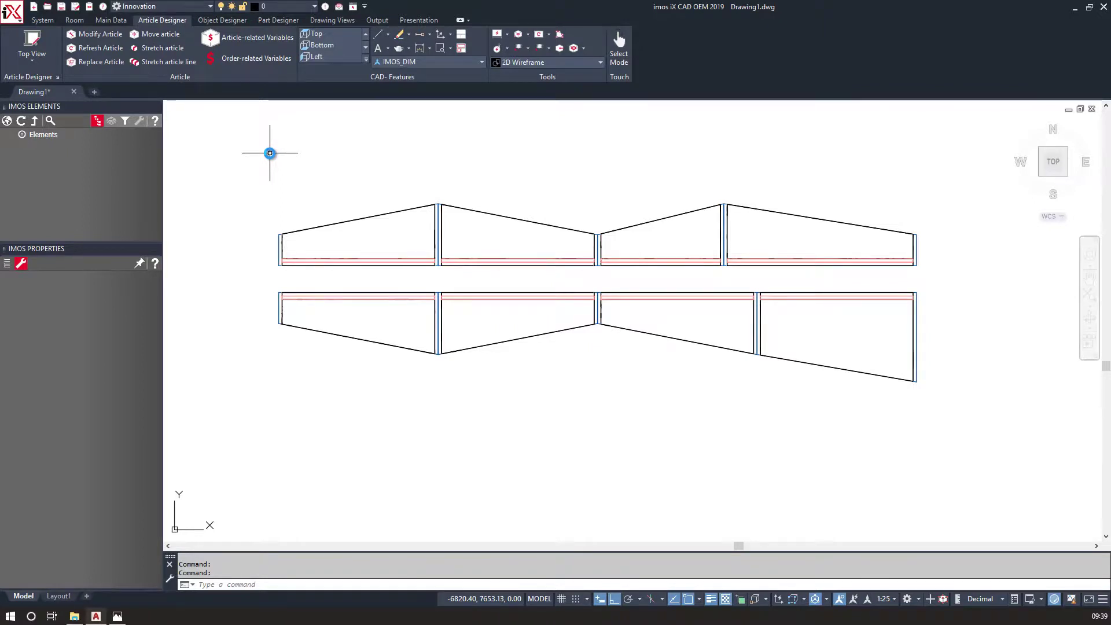
Draw construction lines along the slanted fronts of the first upper and first lower cabinets.
{"action": "type", "text": "xl"}
{"action": "key", "text": "Return"}
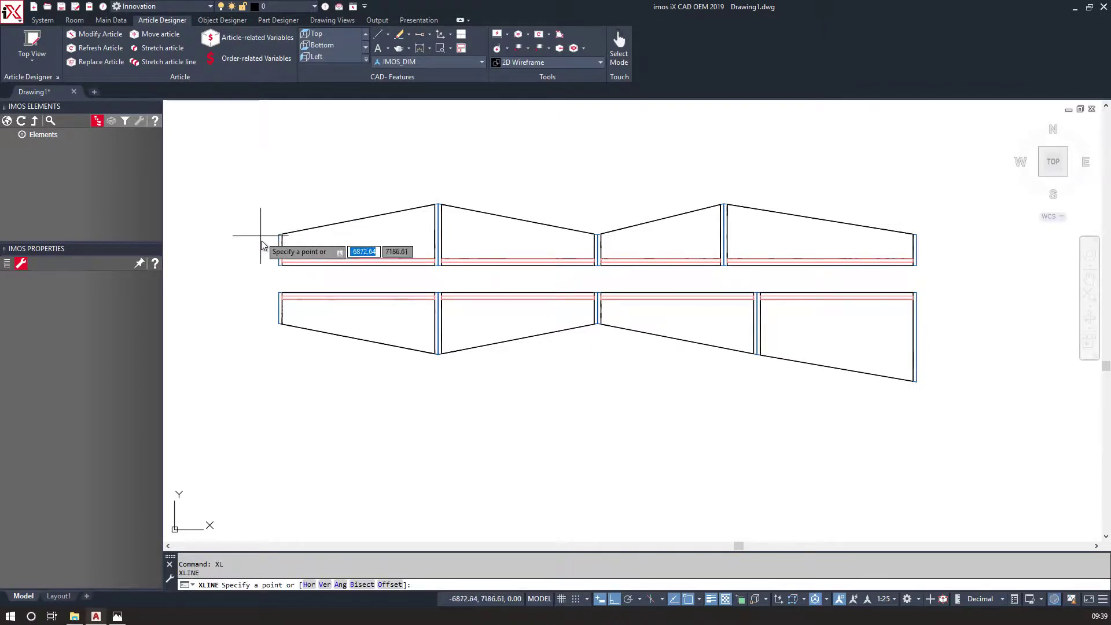
{"action": "left_click", "coordinate": [280, 234]}
{"action": "left_click", "coordinate": [368, 218]}
{"action": "key", "text": "Return"}
{"action": "key", "text": "Return"}
{"action": "left_click", "coordinate": [279, 322]}
{"action": "left_click", "coordinate": [371, 340]}
Draw a construction line along the slanted front of the fourth lower cabinet and delete the misplaced line.
{"action": "key", "text": "Return"}
{"action": "key", "text": "Return"}
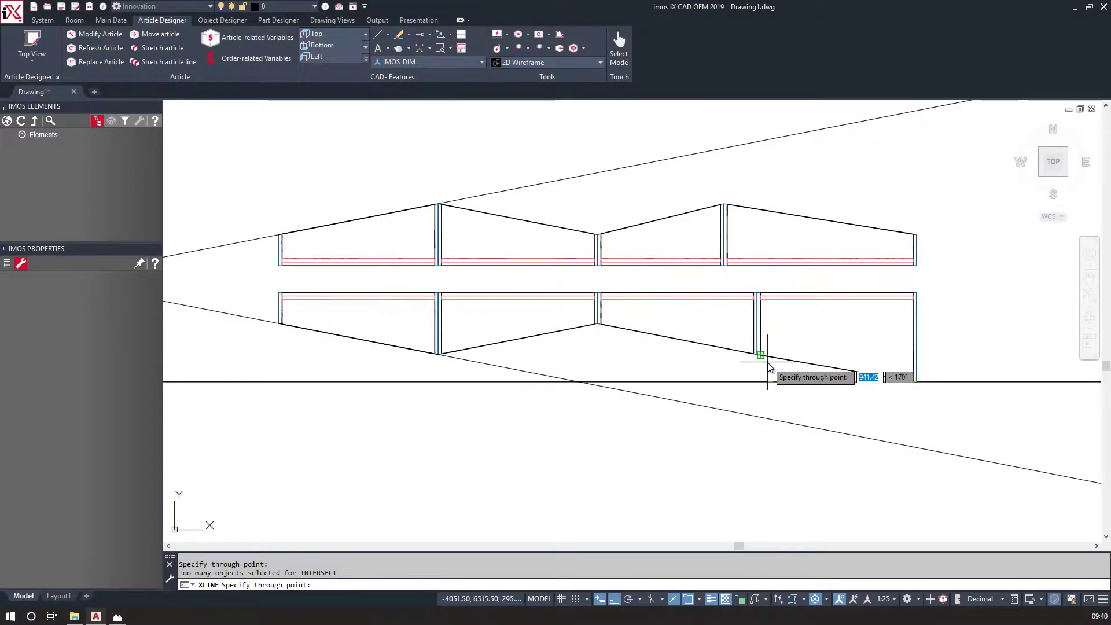
{"action": "scroll", "coordinate": [757, 355], "scroll_direction": "up", "scroll_amount": 5}
{"action": "left_click", "coordinate": [694, 325]}
{"action": "scroll", "coordinate": [697, 329], "scroll_direction": "down", "scroll_amount": 10}
{"action": "key", "text": "Return"}
{"action": "left_click", "coordinate": [851, 383]}
{"action": "left_click", "coordinate": [833, 371]}
{"action": "key", "text": "Delete"}
Draw a construction line along the slanted front of the fourth upper cabinet.
{"action": "middle_click_drag", "start_coordinate": [814, 245], "coordinate": [666, 353]}
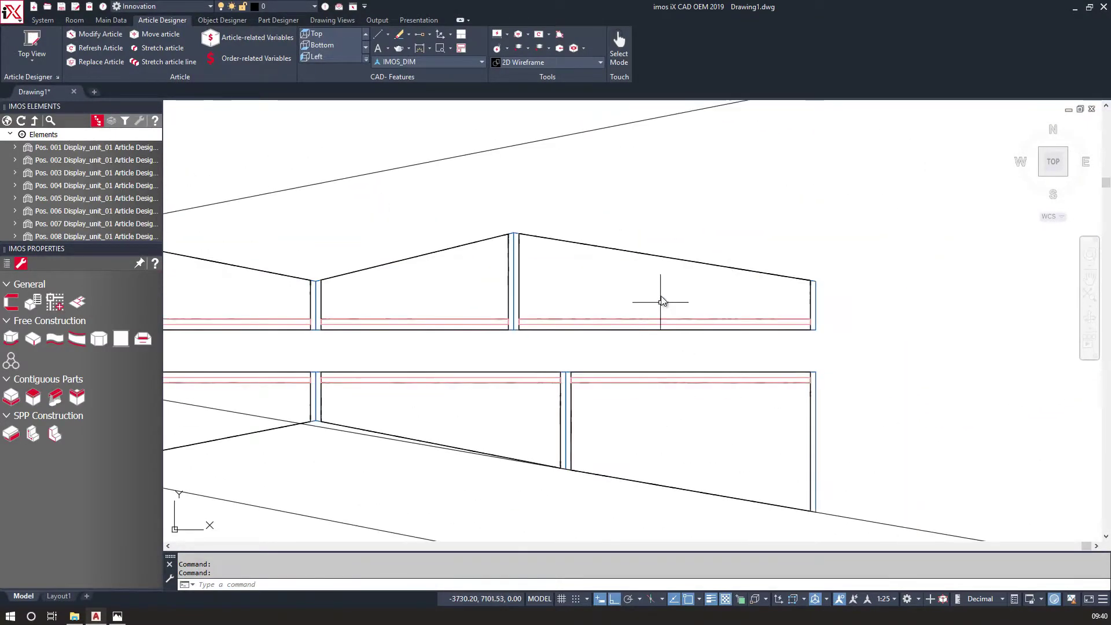
{"action": "key", "text": "Return"}
{"action": "left_click", "coordinate": [514, 235]}
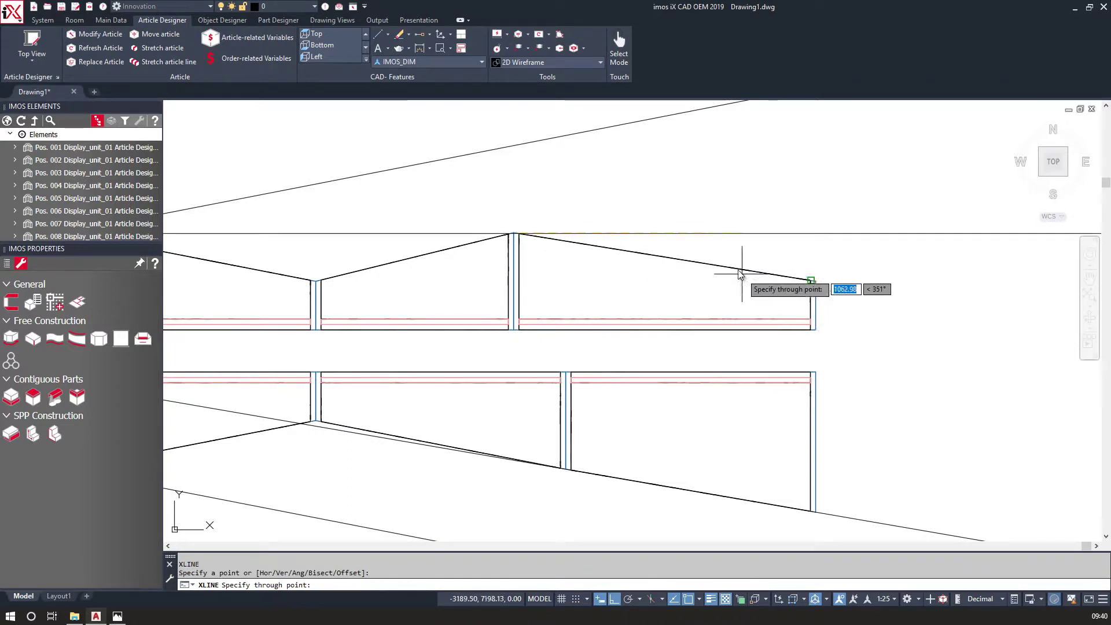
{"action": "left_click", "coordinate": [738, 271]}
{"action": "scroll", "coordinate": [842, 258], "scroll_direction": "down", "scroll_amount": 3}
{"action": "middle_click_drag", "start_coordinate": [842, 259], "coordinate": [765, 272]}
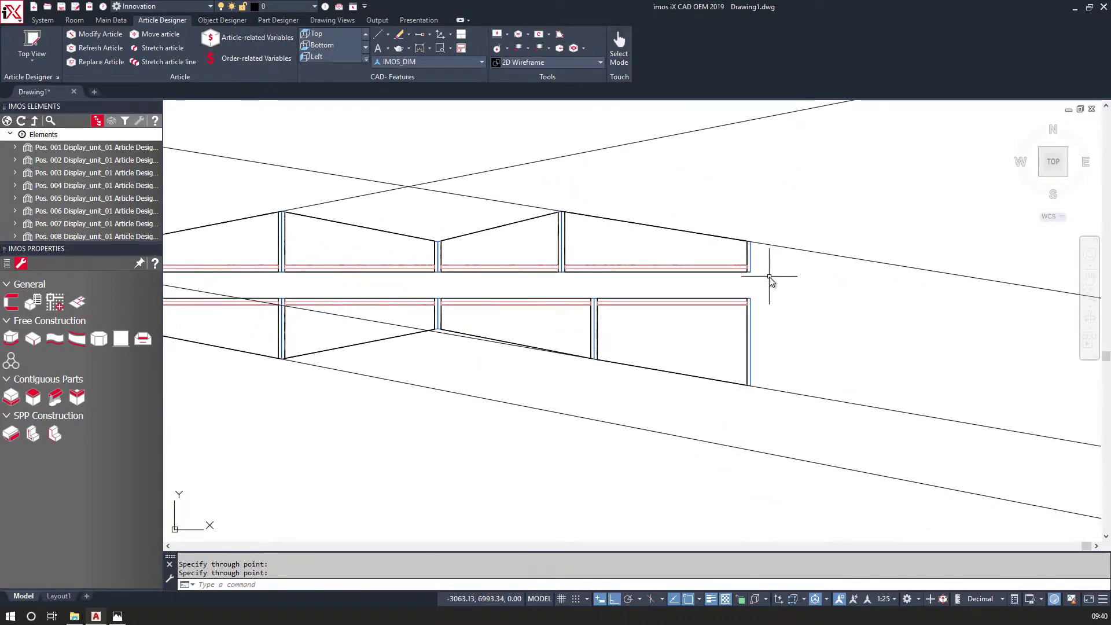
Draw vertical construction lines along the outer sides at both ends of the cabinet rows.
{"action": "type", "text": "l"}
{"action": "key", "text": "Return"}
{"action": "left_click", "coordinate": [750, 272]}
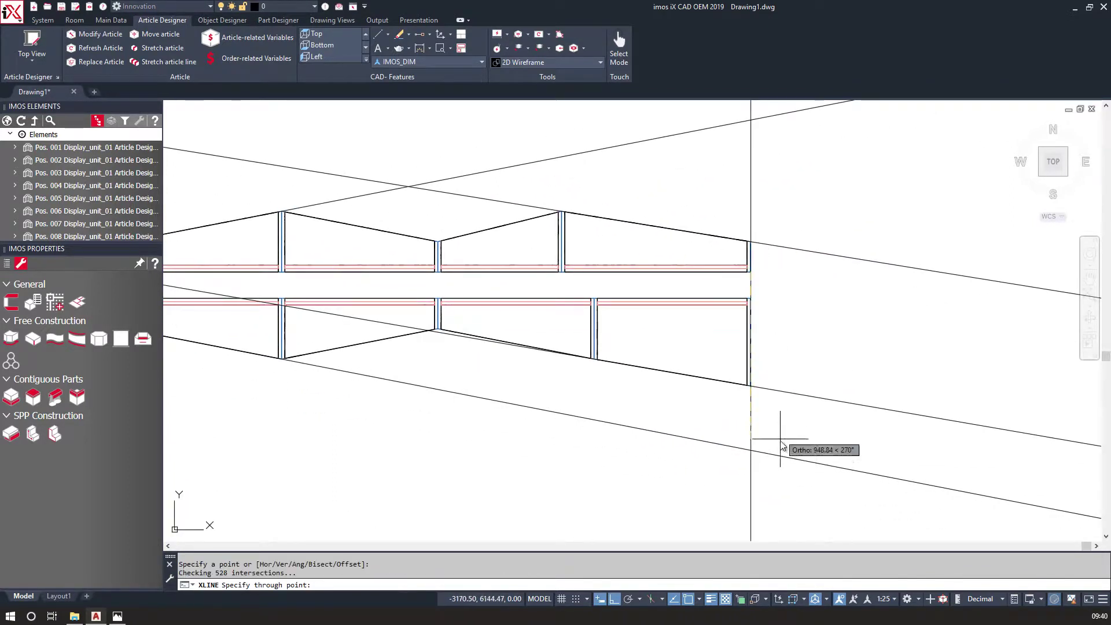
{"action": "left_click", "coordinate": [785, 440]}
{"action": "key", "text": "Return"}
{"action": "middle_click_drag", "start_coordinate": [424, 364], "coordinate": [823, 371]}
{"action": "key", "text": "Return"}
{"action": "left_click", "coordinate": [525, 277]}
{"action": "left_click", "coordinate": [523, 208]}
{"action": "key", "text": "Return"}
Offset the vertical construction lines at both ends of the rows outward by 350.
{"action": "type", "text": "offset"}
{"action": "key", "text": "Return"}
{"action": "type", "text": "35"}
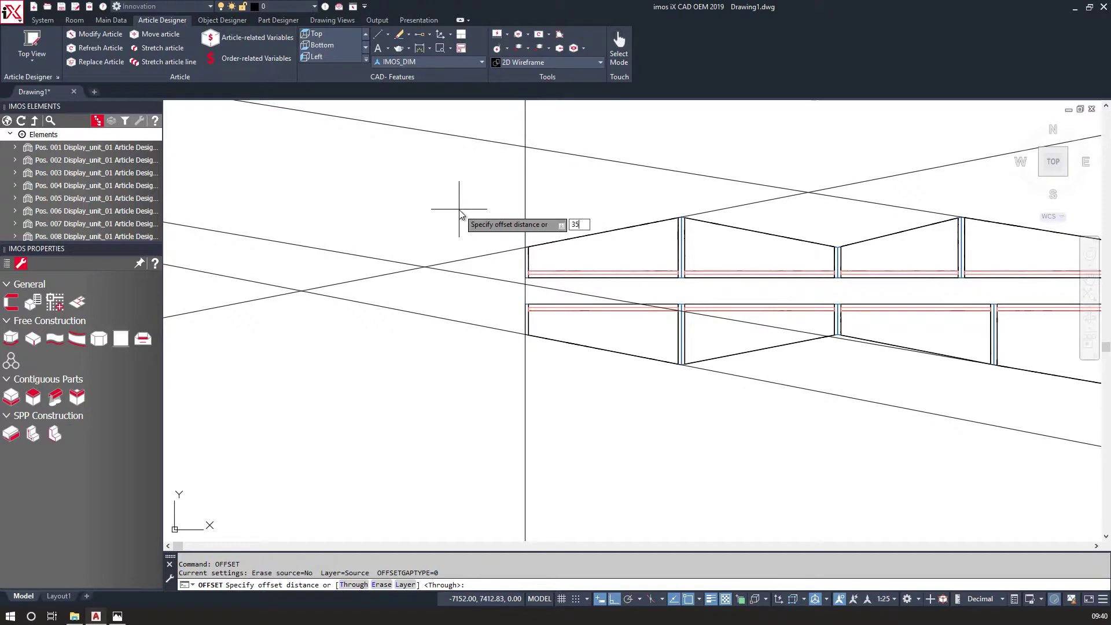
{"action": "type", "text": "0"}
{"action": "key", "text": "Return"}
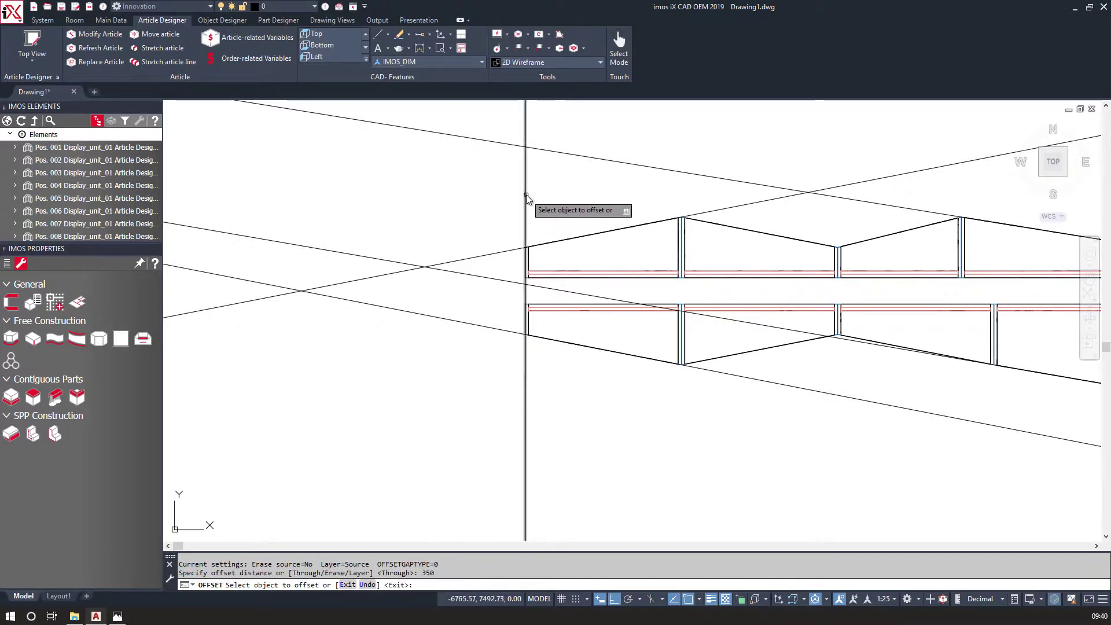
{"action": "left_click", "coordinate": [525, 198]}
{"action": "left_click", "coordinate": [494, 211]}
{"action": "scroll", "coordinate": [552, 218], "scroll_direction": "right", "scroll_amount": 5}
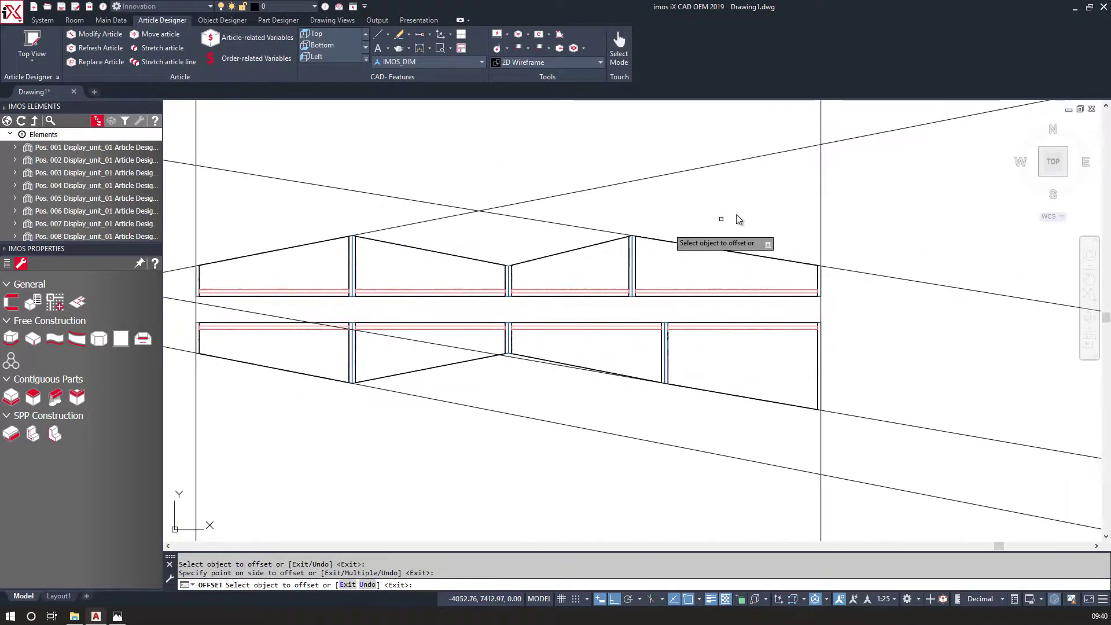
{"action": "left_click", "coordinate": [821, 167]}
{"action": "left_click", "coordinate": [843, 211]}
{"action": "scroll", "coordinate": [682, 257], "scroll_direction": "down", "scroll_amount": 2}
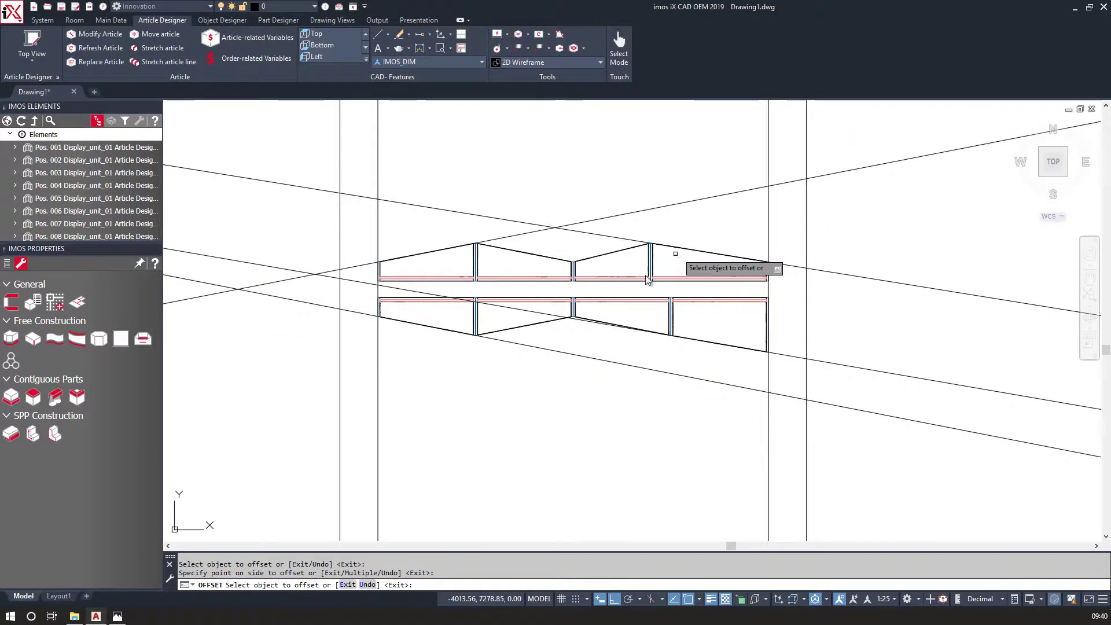
{"action": "key", "text": "Return"}
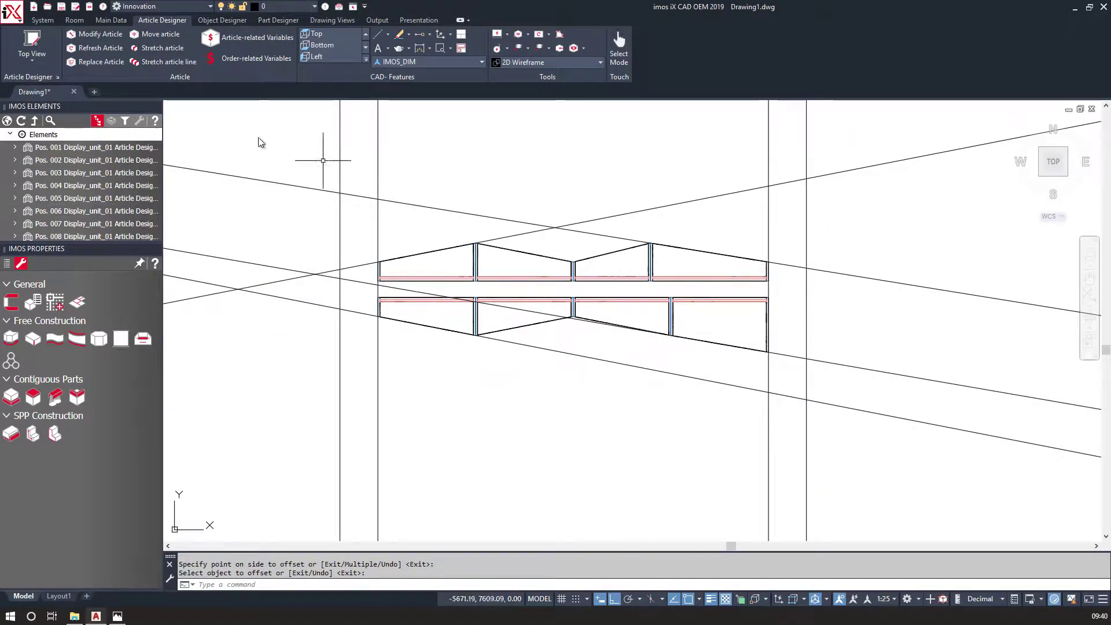
Insert two Display_unit_01 articles from the Project folder, one beyond each end of the cabinet rows.
{"action": "left_click", "coordinate": [42, 21]}
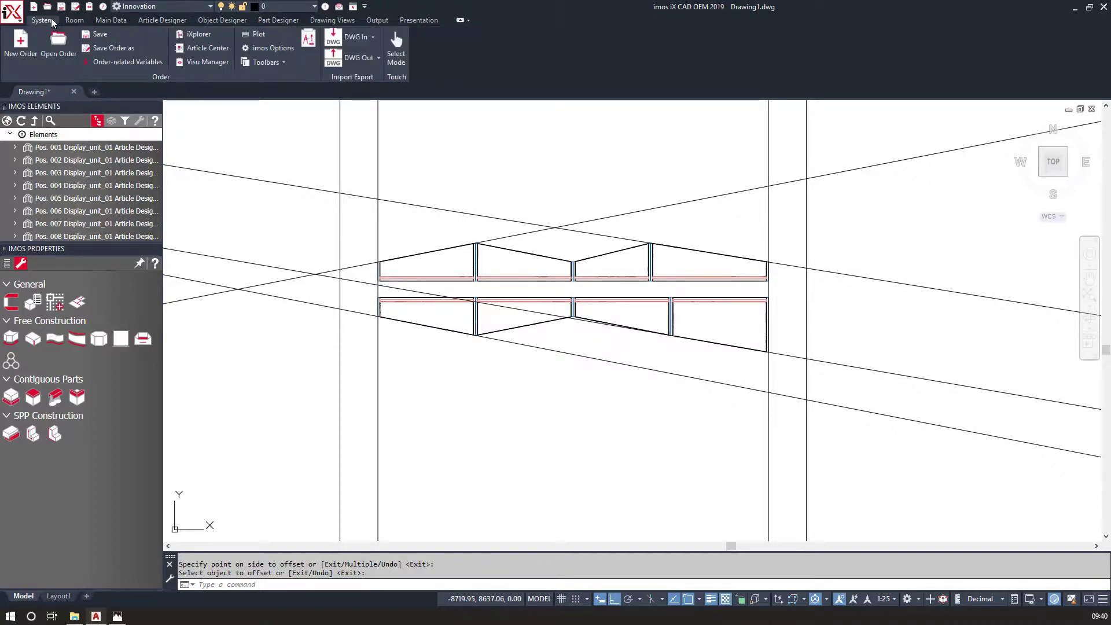
{"action": "left_click", "coordinate": [201, 50]}
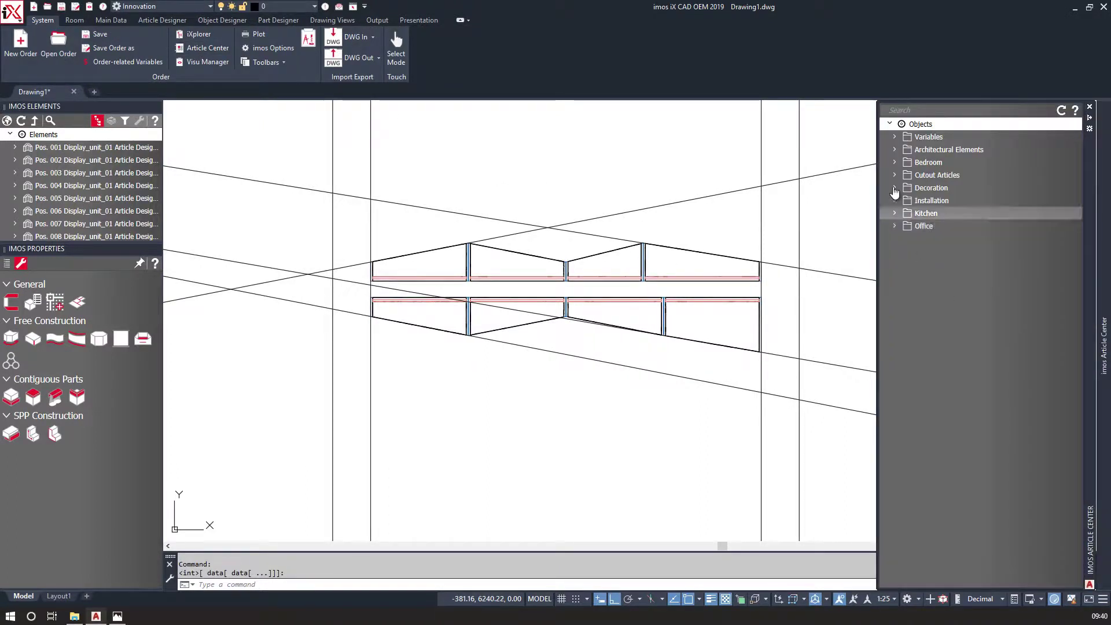
{"action": "left_click", "coordinate": [896, 238]}
{"action": "double_click", "coordinate": [912, 252]}
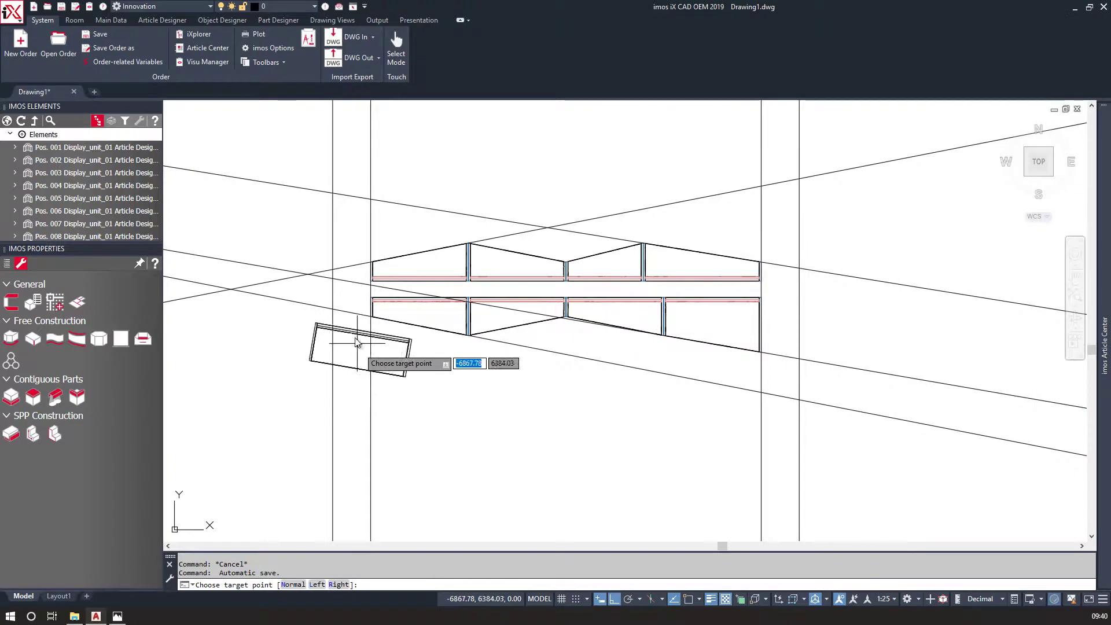
{"action": "left_click", "coordinate": [266, 336]}
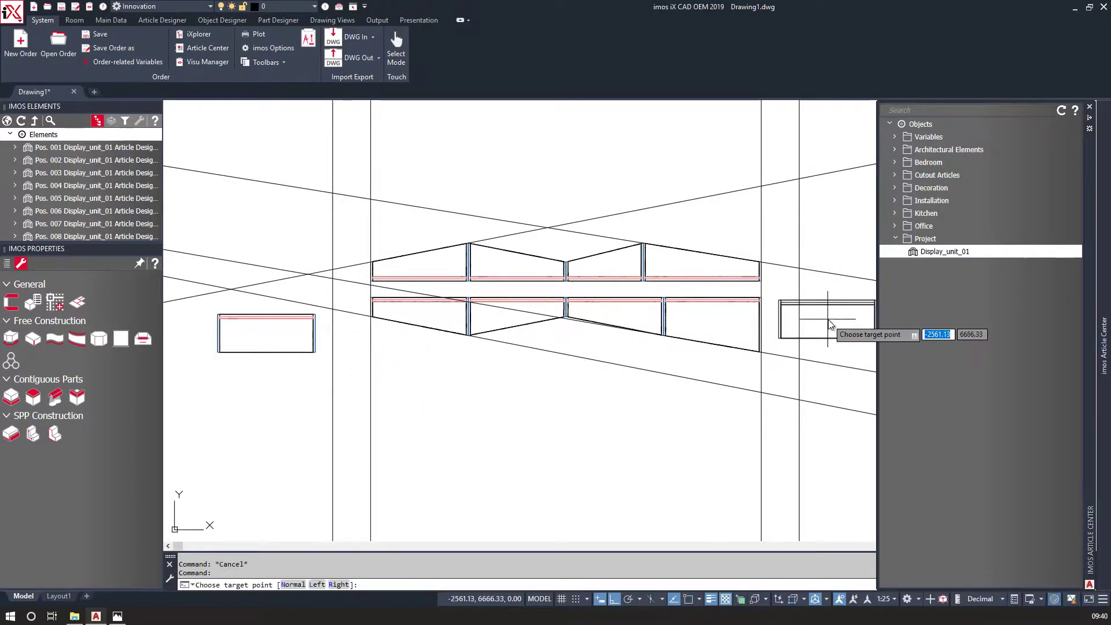
{"action": "left_click", "coordinate": [828, 324]}
Rotate the new unit at the left end a quarter turn clockwise so its back faces the rows.
{"action": "left_click", "coordinate": [280, 362]}
{"action": "left_click", "coordinate": [254, 334]}
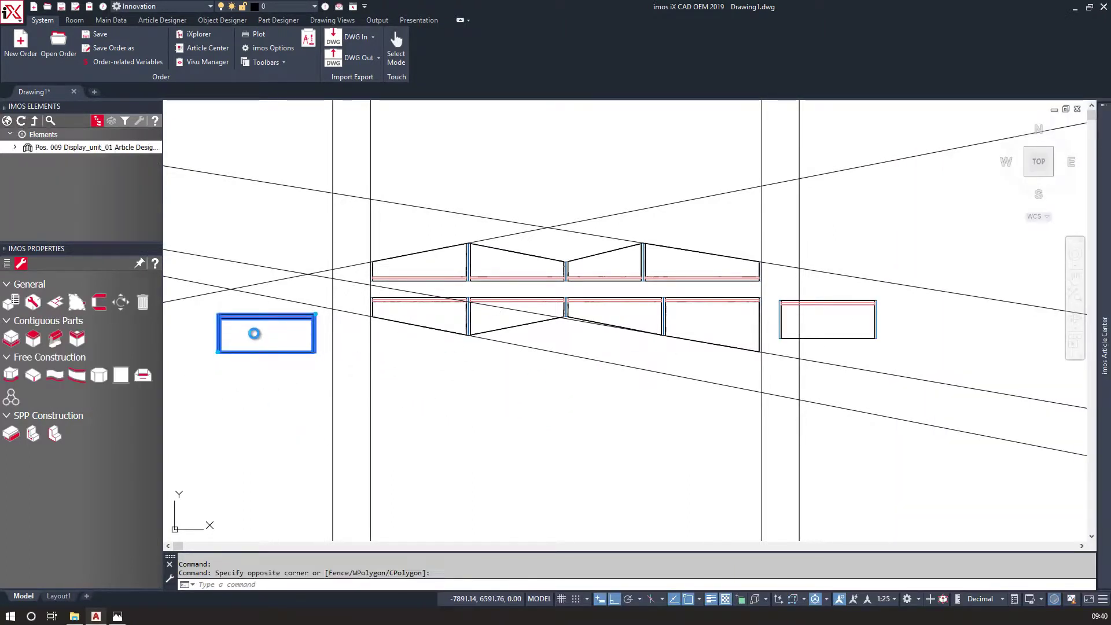
{"action": "right_click", "coordinate": [265, 355]}
{"action": "left_click", "coordinate": [295, 476]}
{"action": "left_click", "coordinate": [270, 331]}
{"action": "left_click", "coordinate": [283, 446]}
Rotate the new unit at the right end a quarter turn counterclockwise so its back faces the rows.
{"action": "left_click", "coordinate": [844, 308]}
{"action": "left_click", "coordinate": [835, 293]}
{"action": "right_click", "coordinate": [826, 294]}
{"action": "left_click", "coordinate": [876, 431]}
{"action": "left_click", "coordinate": [827, 317]}
{"action": "left_click", "coordinate": [828, 370]}
Move the left end unit so its upper back corner meets the end line at the upper cabinet's slanted front.
{"action": "left_click", "coordinate": [293, 285]}
{"action": "type", "text": "M"}
{"action": "key", "text": "Return"}
{"action": "scroll", "coordinate": [336, 249], "scroll_direction": "up", "scroll_amount": 3}
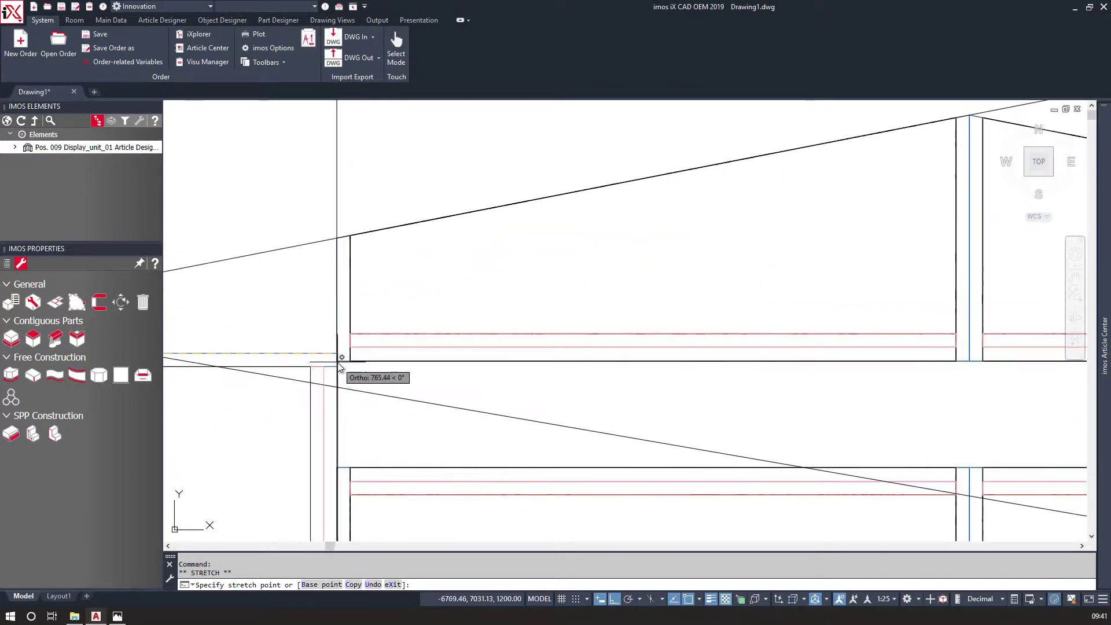
{"action": "scroll", "coordinate": [367, 249], "scroll_direction": "up", "scroll_amount": 3}
{"action": "left_click", "coordinate": [377, 246]}
{"action": "scroll", "coordinate": [390, 176], "scroll_direction": "up", "scroll_amount": 8}
{"action": "left_click", "coordinate": [323, 155]}
{"action": "scroll", "coordinate": [328, 159], "scroll_direction": "down", "scroll_amount": 8}
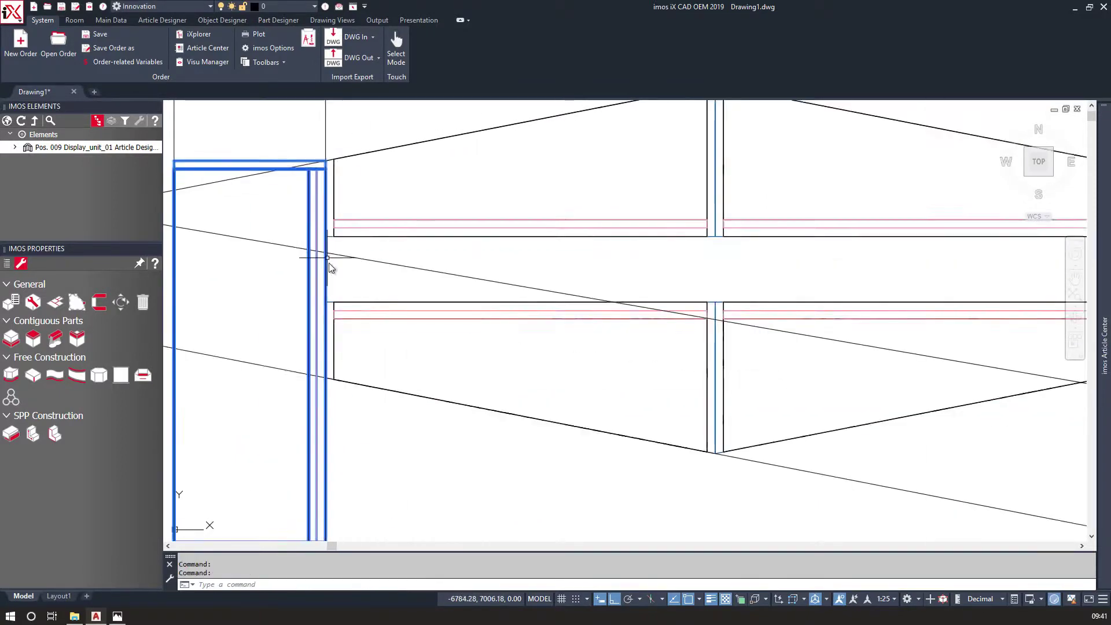
Move the right end unit so its upper back corner meets the end line at the upper cabinet's slanted front.
{"action": "scroll", "coordinate": [322, 218], "scroll_direction": "down", "scroll_amount": 5}
{"action": "scroll", "coordinate": [596, 266], "scroll_direction": "up", "scroll_amount": 4}
{"action": "left_click", "coordinate": [602, 270]}
{"action": "left_click", "coordinate": [538, 324]}
{"action": "type", "text": "M"}
{"action": "key", "text": "Return"}
{"action": "scroll", "coordinate": [491, 208], "scroll_direction": "up", "scroll_amount": 4}
{"action": "left_click", "coordinate": [502, 223]}
{"action": "left_click", "coordinate": [240, 184]}
{"action": "scroll", "coordinate": [246, 194], "scroll_direction": "down", "scroll_amount": 8}
{"action": "middle_click_drag", "start_coordinate": [255, 274], "coordinate": [786, 320]}
Set the insertion point Z of both end units to 150.
{"action": "scroll", "coordinate": [380, 281], "scroll_direction": "up", "scroll_amount": 4}
{"action": "scroll", "coordinate": [380, 281], "scroll_direction": "down", "scroll_amount": 4}
{"action": "left_click", "coordinate": [379, 280]}
{"action": "left_click", "coordinate": [631, 292]}
{"action": "left_click", "coordinate": [7, 263]}
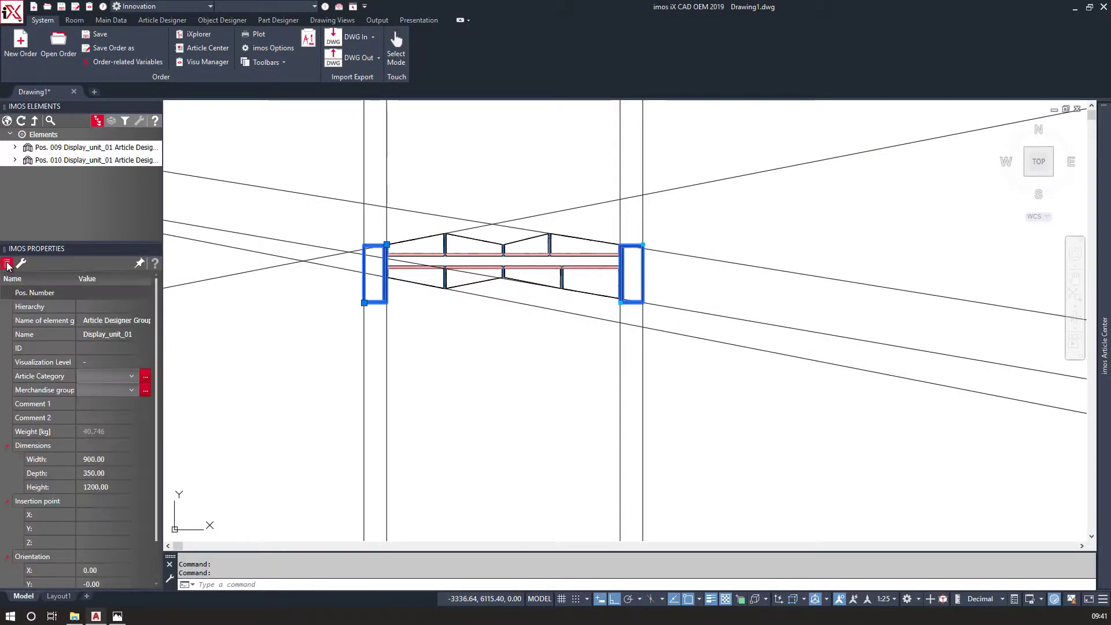
{"action": "left_click", "coordinate": [101, 541]}
{"action": "type", "text": "150"}
{"action": "key", "text": "Return"}
Edit the left end unit's outline, shortening it and fitting its lower corners onto the lower slanted construction line.
{"action": "scroll", "coordinate": [372, 280], "scroll_direction": "up", "scroll_amount": 3}
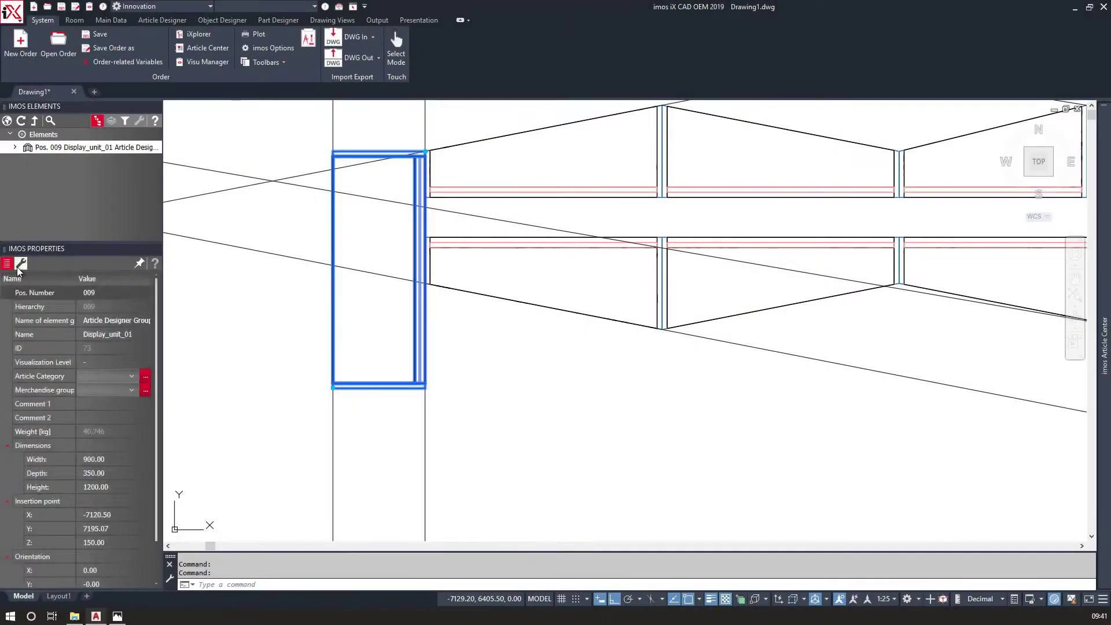
{"action": "left_click", "coordinate": [8, 264]}
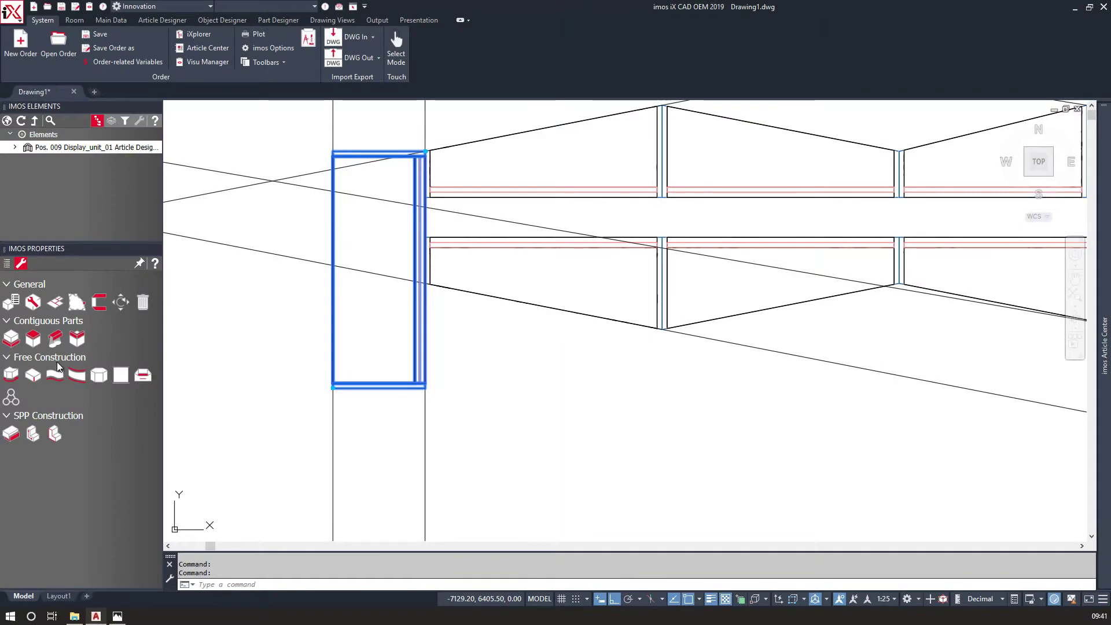
{"action": "left_click", "coordinate": [77, 311]}
{"action": "left_click", "coordinate": [373, 387]}
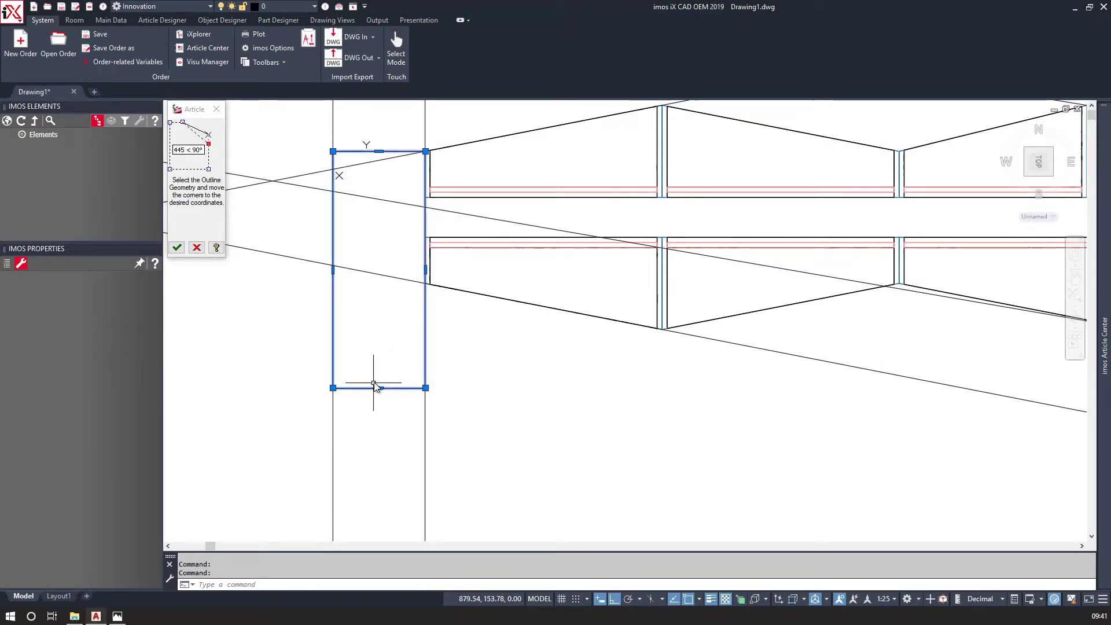
{"action": "left_click", "coordinate": [379, 388]}
{"action": "left_click", "coordinate": [377, 252]}
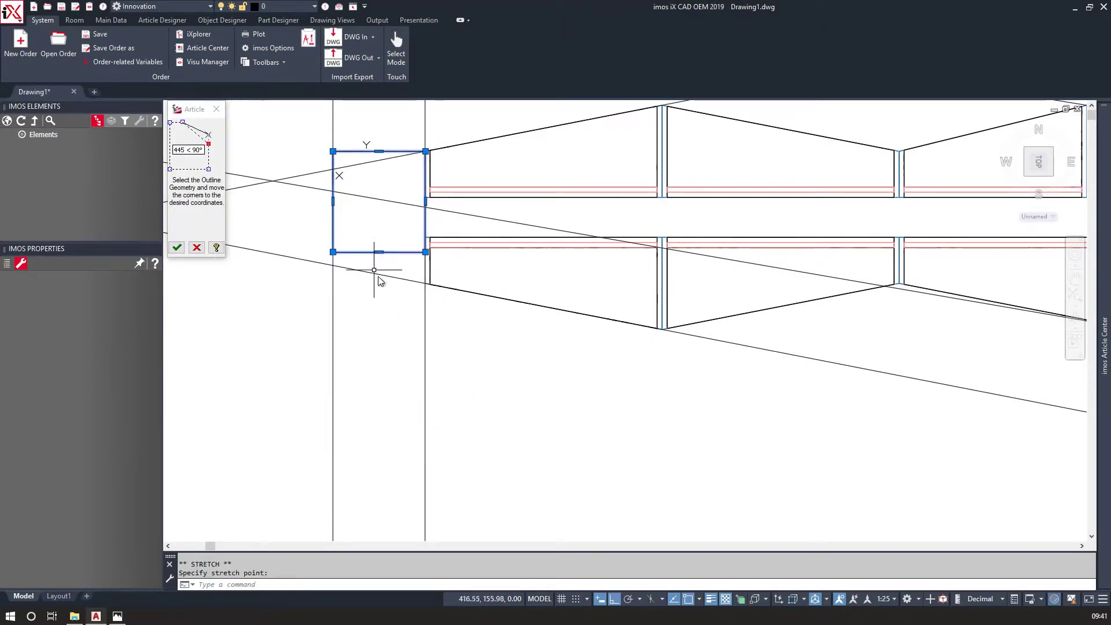
{"action": "left_click", "coordinate": [426, 251]}
{"action": "left_click", "coordinate": [426, 284]}
{"action": "left_click", "coordinate": [332, 252]}
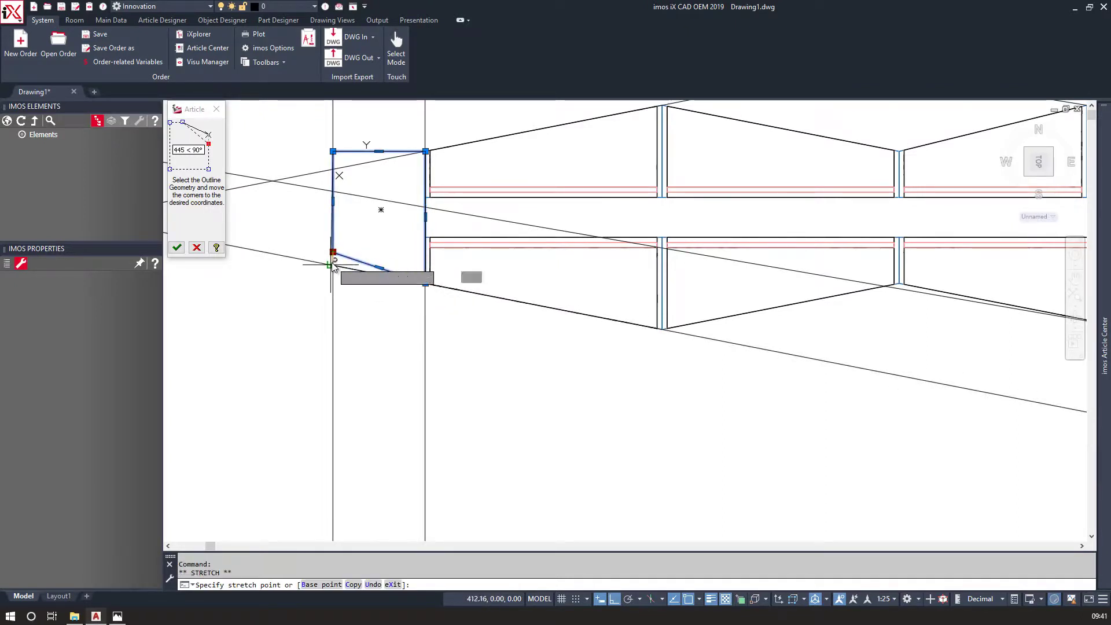
{"action": "scroll", "coordinate": [334, 266], "scroll_direction": "up", "scroll_amount": 2}
{"action": "left_click", "coordinate": [332, 264]}
Move the left end unit's outer upper corner onto the upper slanted construction line and apply the outline.
{"action": "middle_click_drag", "start_coordinate": [338, 130], "coordinate": [338, 254]}
{"action": "left_click", "coordinate": [331, 207]}
{"action": "left_click", "coordinate": [332, 235]}
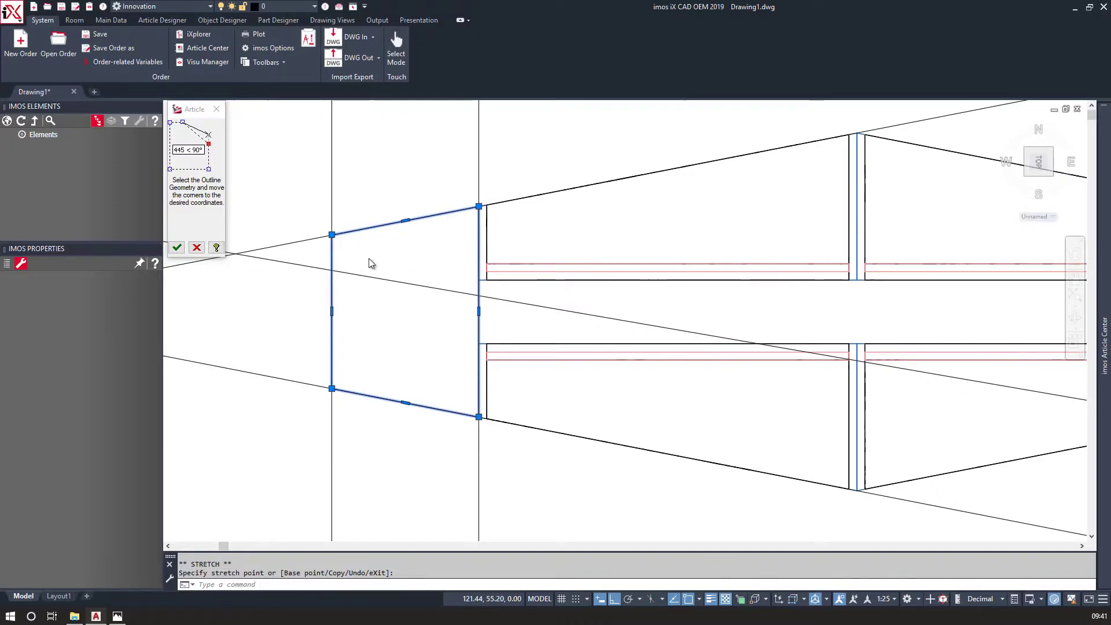
{"action": "scroll", "coordinate": [367, 259], "scroll_direction": "down", "scroll_amount": 4}
{"action": "left_click", "coordinate": [176, 247]}
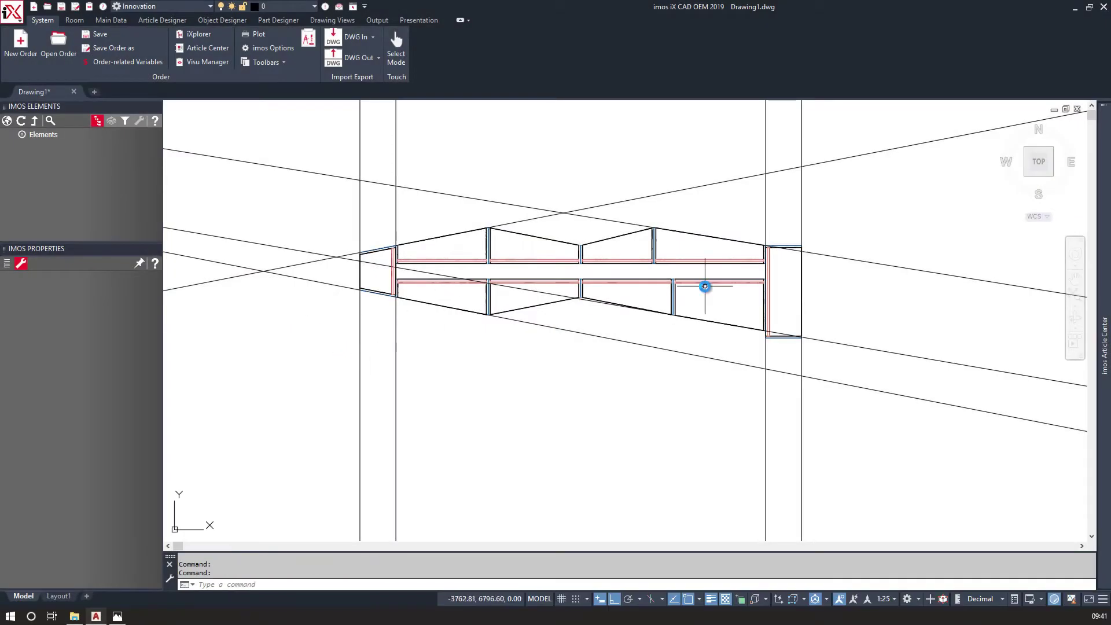
Edit the right end unit's outline, moving its outer upper corner onto the upper slanted construction line.
{"action": "scroll", "coordinate": [704, 286], "scroll_direction": "up", "scroll_amount": 3}
{"action": "scroll", "coordinate": [622, 231], "scroll_direction": "up", "scroll_amount": 2}
{"action": "left_click", "coordinate": [620, 145]}
{"action": "double_click", "coordinate": [620, 144]}
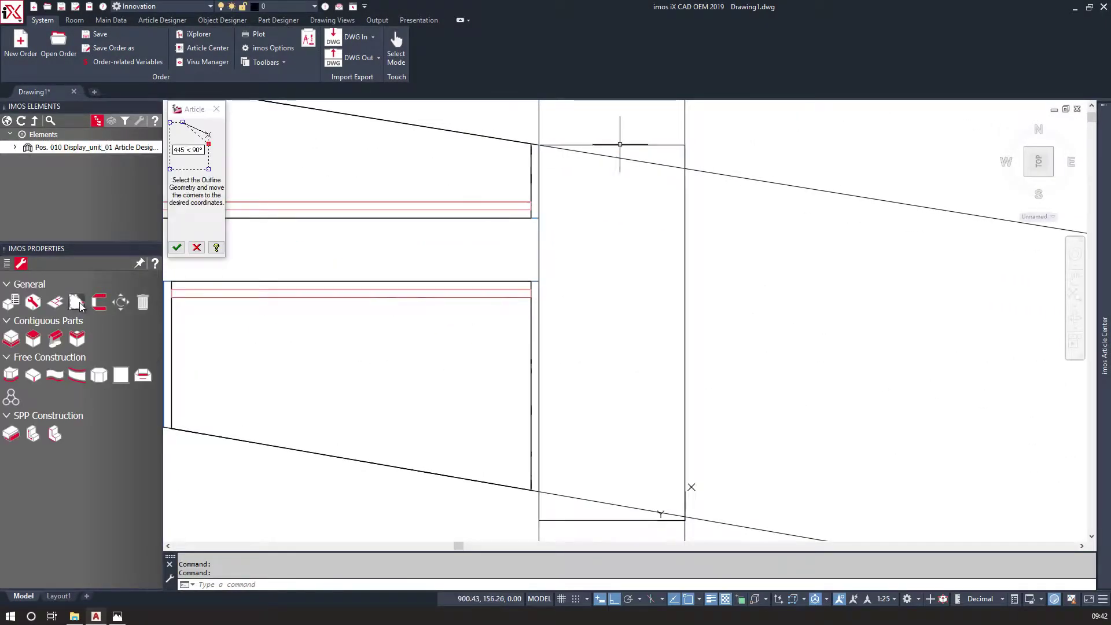
{"action": "left_click", "coordinate": [685, 145]}
{"action": "left_click", "coordinate": [685, 167]}
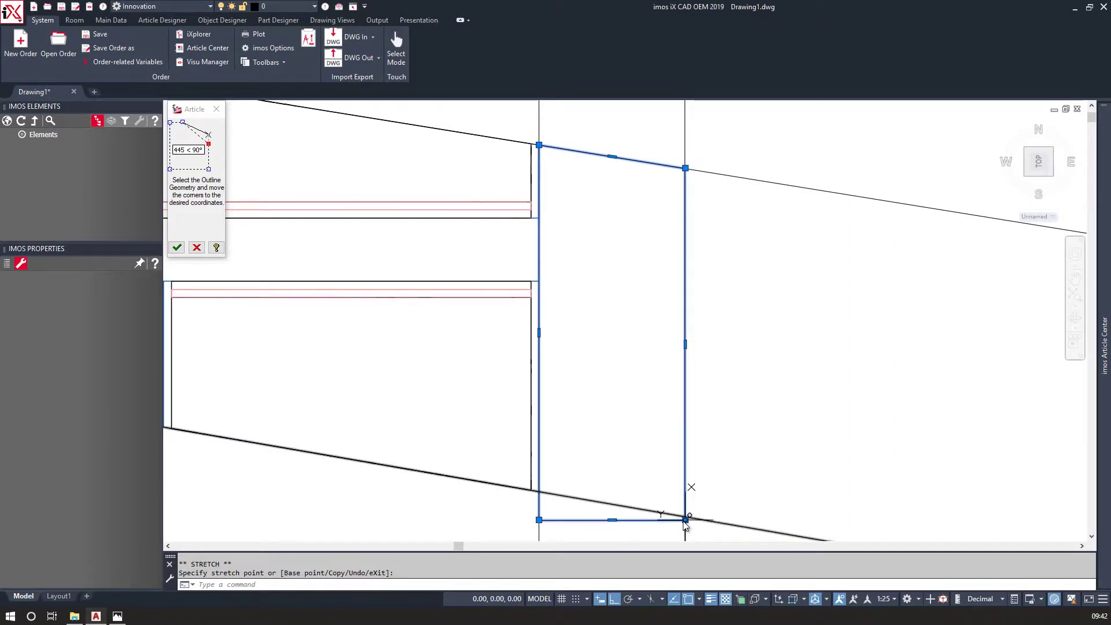
Fit the right end unit's lower corners onto the lower slanted construction line and apply the outline.
{"action": "left_click", "coordinate": [612, 520]}
{"action": "left_click", "coordinate": [538, 491]}
{"action": "left_click", "coordinate": [684, 467]}
{"action": "scroll", "coordinate": [684, 517], "scroll_direction": "up", "scroll_amount": 3}
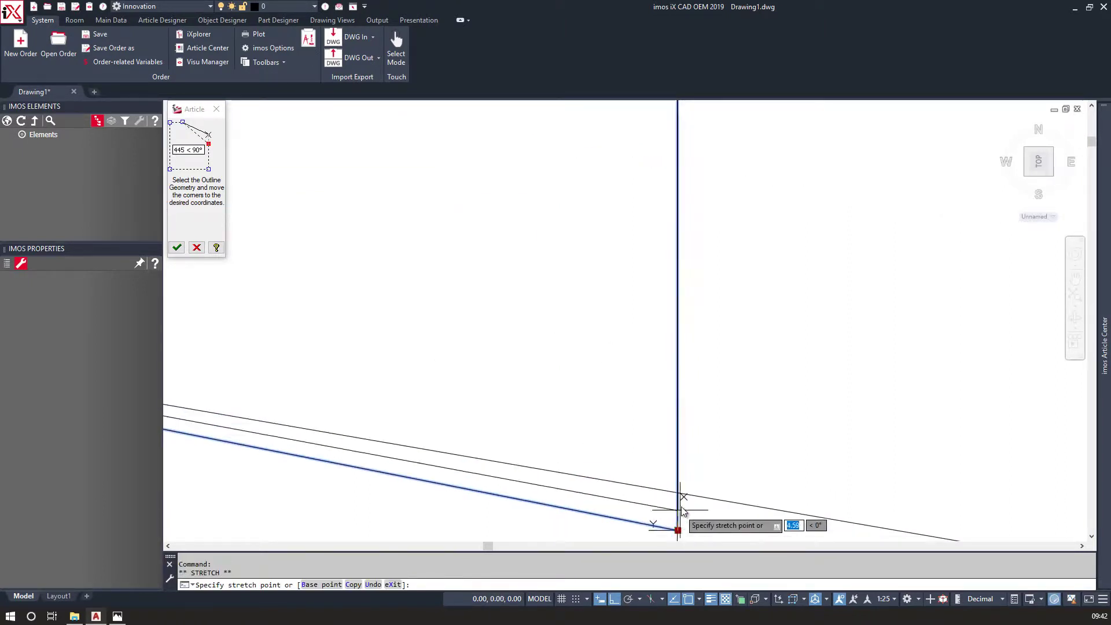
{"action": "left_click", "coordinate": [685, 517]}
{"action": "scroll", "coordinate": [435, 331], "scroll_direction": "down", "scroll_amount": 4}
{"action": "left_click", "coordinate": [176, 248]}
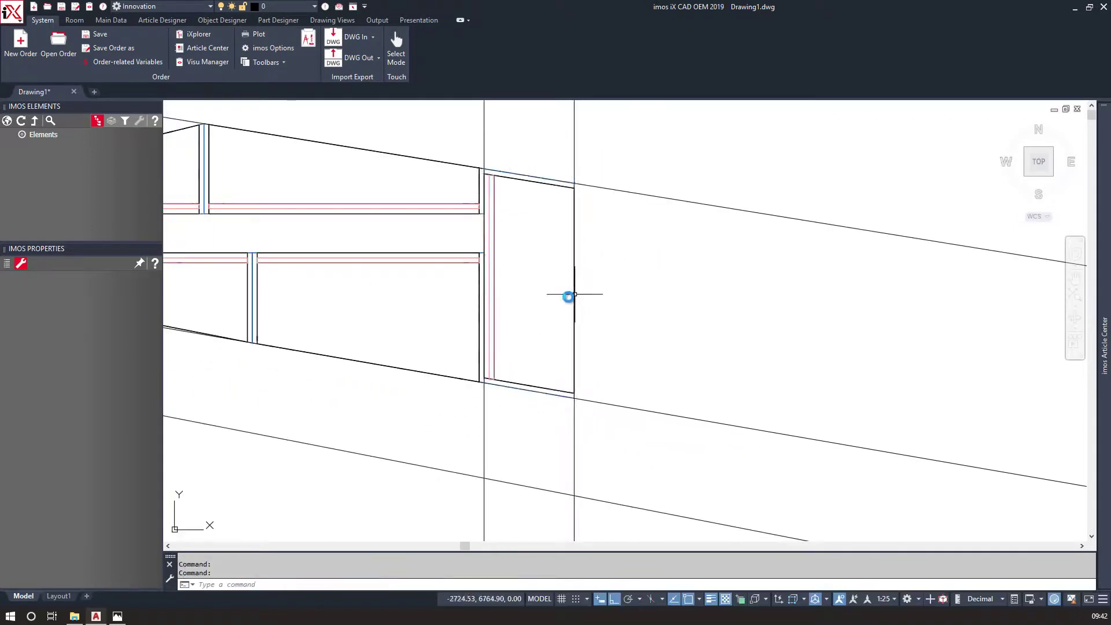
Delete all vertical and slanted construction lines around the cabinets.
{"action": "scroll", "coordinate": [582, 291], "scroll_direction": "down", "scroll_amount": 2}
{"action": "left_click", "coordinate": [687, 454]}
{"action": "left_click", "coordinate": [624, 214]}
{"action": "scroll", "coordinate": [402, 204], "scroll_direction": "down", "scroll_amount": 2}
{"action": "middle_click_drag", "start_coordinate": [402, 204], "coordinate": [705, 238]}
{"action": "key", "text": "Delete"}
{"action": "left_click", "coordinate": [868, 183]}
{"action": "left_click", "coordinate": [300, 149]}
{"action": "key", "text": "Delete"}
{"action": "mouse_move", "coordinate": [370, 257]}
{"action": "middle_mouse_down"}
{"action": "mouse_move", "coordinate": [377, 297]}
{"action": "mouse_move", "coordinate": [295, 243]}
{"action": "middle_mouse_up"}
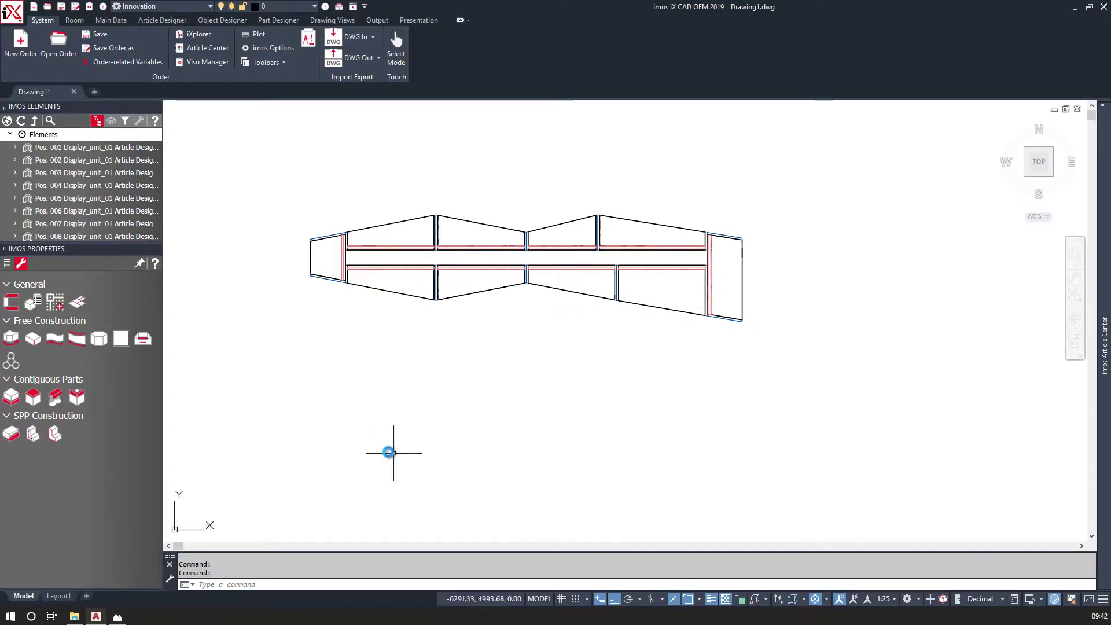
Set the insertion point Z of the eight row cabinets to 150, level with the end units.
{"action": "mouse_move", "coordinate": [413, 448]}
{"action": "middle_mouse_down", "text": "shift"}
{"action": "mouse_move", "coordinate": [515, 335]}
{"action": "mouse_move", "coordinate": [622, 293]}
{"action": "mouse_move", "coordinate": [657, 299]}
{"action": "mouse_move", "coordinate": [626, 311]}
{"action": "middle_mouse_up", "text": "shift"}
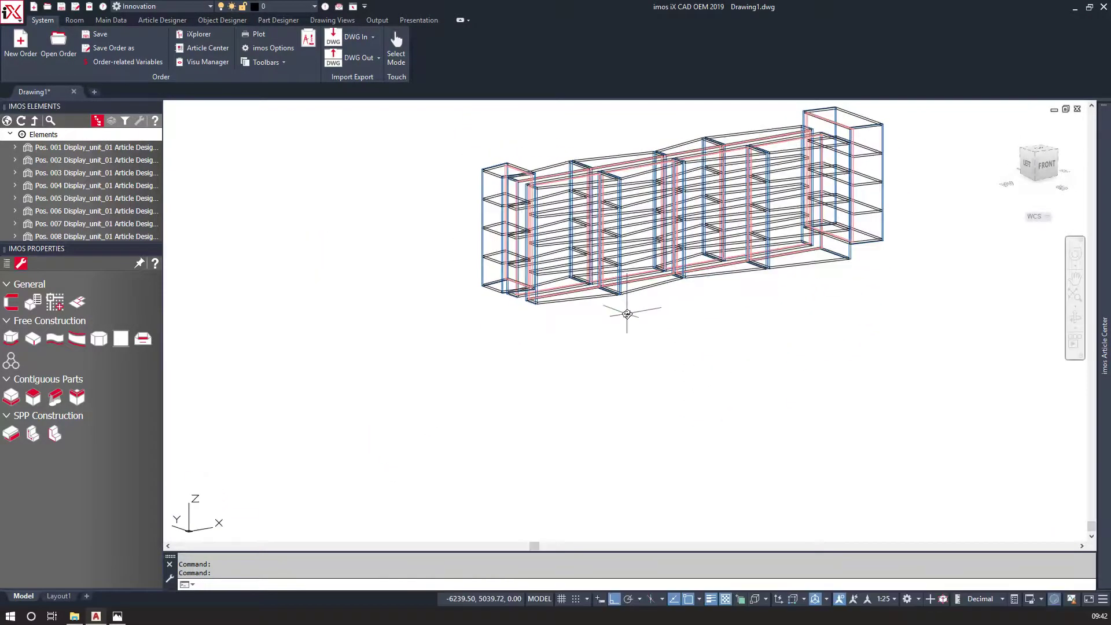
{"action": "middle_click_drag", "start_coordinate": [732, 224], "coordinate": [631, 384], "text": "shift"}
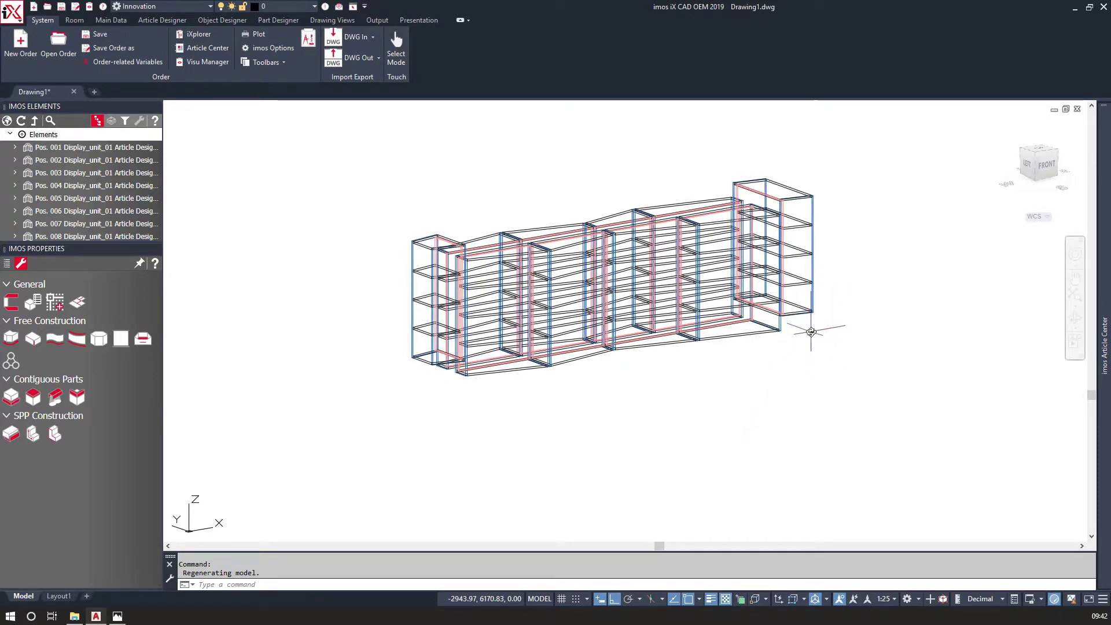
{"action": "left_click", "coordinate": [704, 398]}
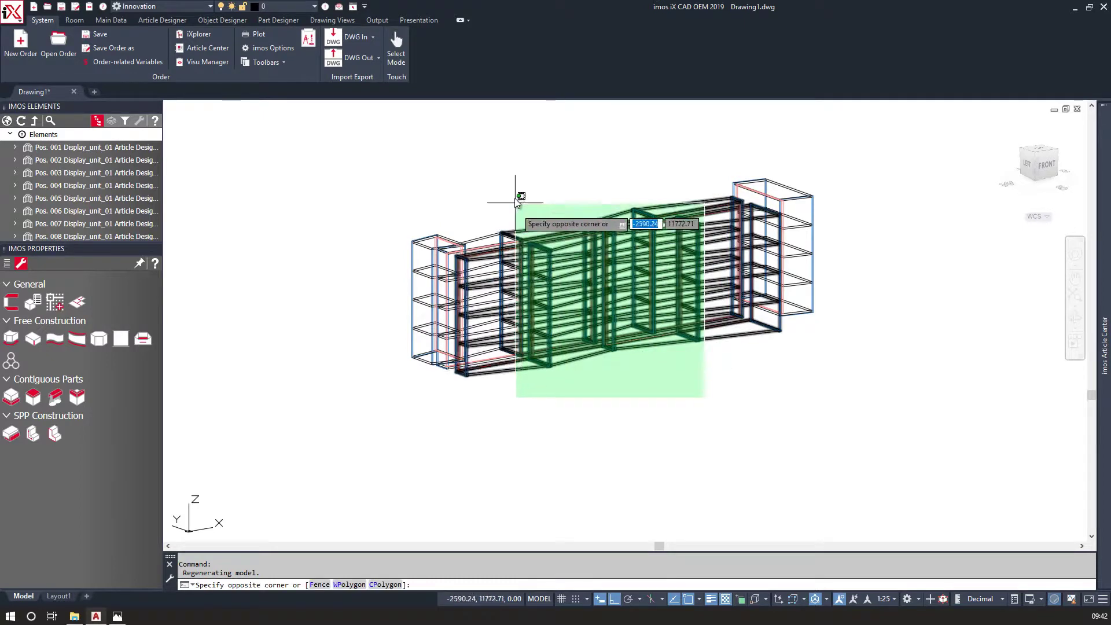
{"action": "left_click", "coordinate": [517, 207]}
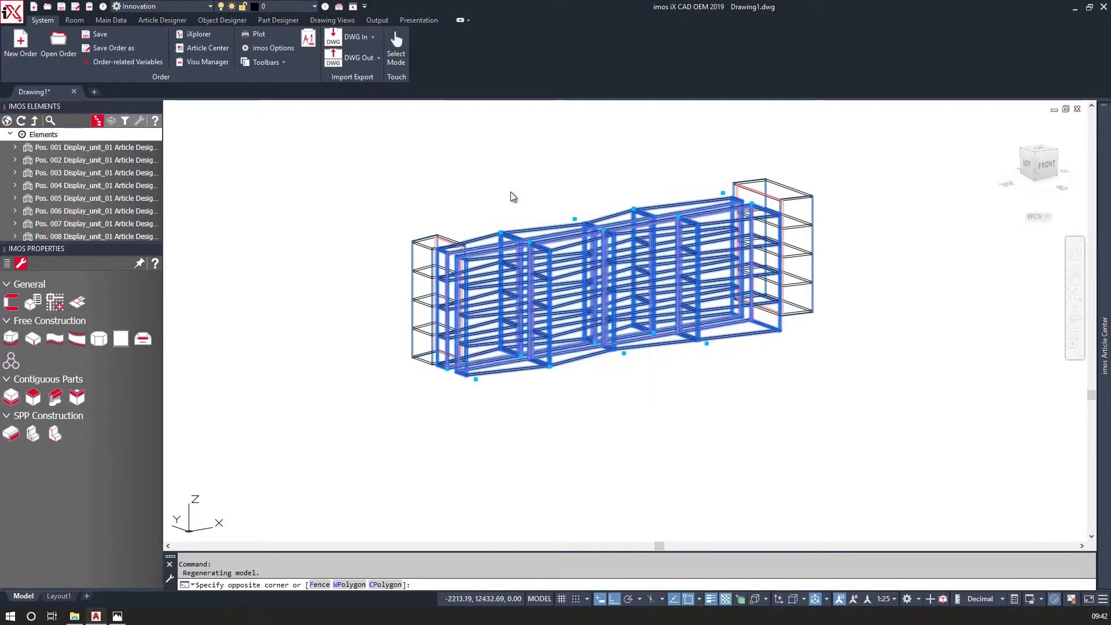
{"action": "left_click", "coordinate": [7, 264]}
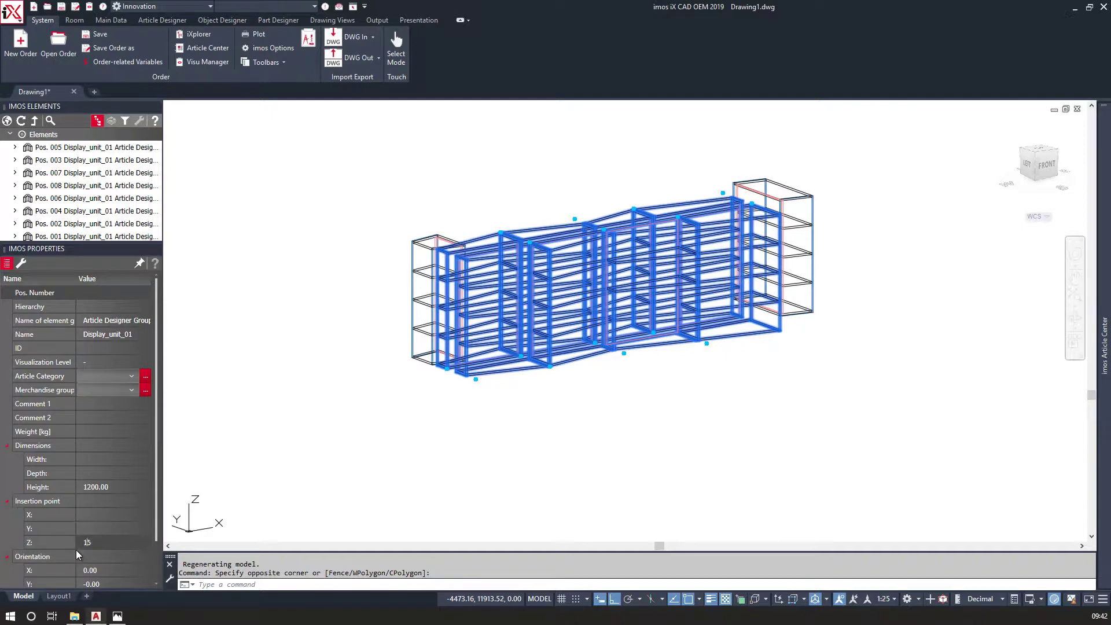
{"action": "key", "text": "Return"}
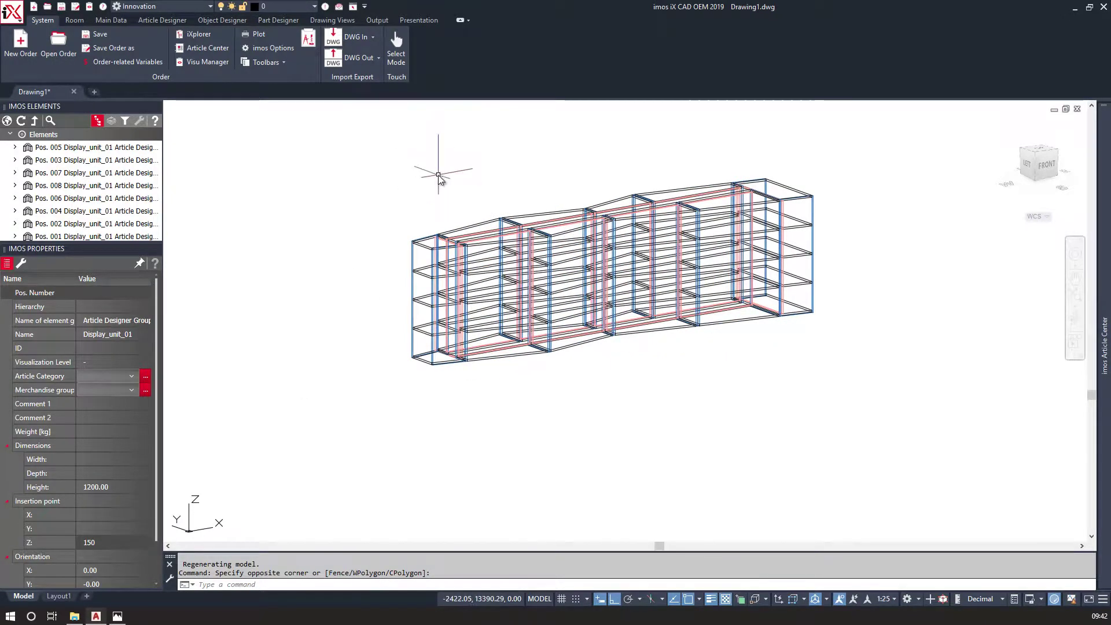
Display the cabinet block in the Realistic visual style and view it in 3D from the front left.
{"action": "middle_click_drag", "start_coordinate": [438, 179], "coordinate": [374, 184]}
{"action": "left_click", "coordinate": [376, 21]}
{"action": "left_click", "coordinate": [487, 61]}
{"action": "left_click", "coordinate": [458, 139]}
{"action": "mouse_move", "coordinate": [440, 443]}
{"action": "middle_mouse_down", "text": "shift"}
{"action": "mouse_move", "coordinate": [536, 434]}
{"action": "mouse_move", "coordinate": [676, 474]}
{"action": "mouse_move", "coordinate": [868, 449]}
{"action": "mouse_move", "coordinate": [986, 457]}
{"action": "mouse_move", "coordinate": [766, 478]}
{"action": "mouse_move", "coordinate": [310, 458]}
{"action": "mouse_move", "coordinate": [451, 463]}
{"action": "mouse_move", "coordinate": [453, 452]}
{"action": "middle_mouse_up", "text": "shift"}
{"action": "scroll", "coordinate": [554, 377], "scroll_direction": "up", "scroll_amount": 2}
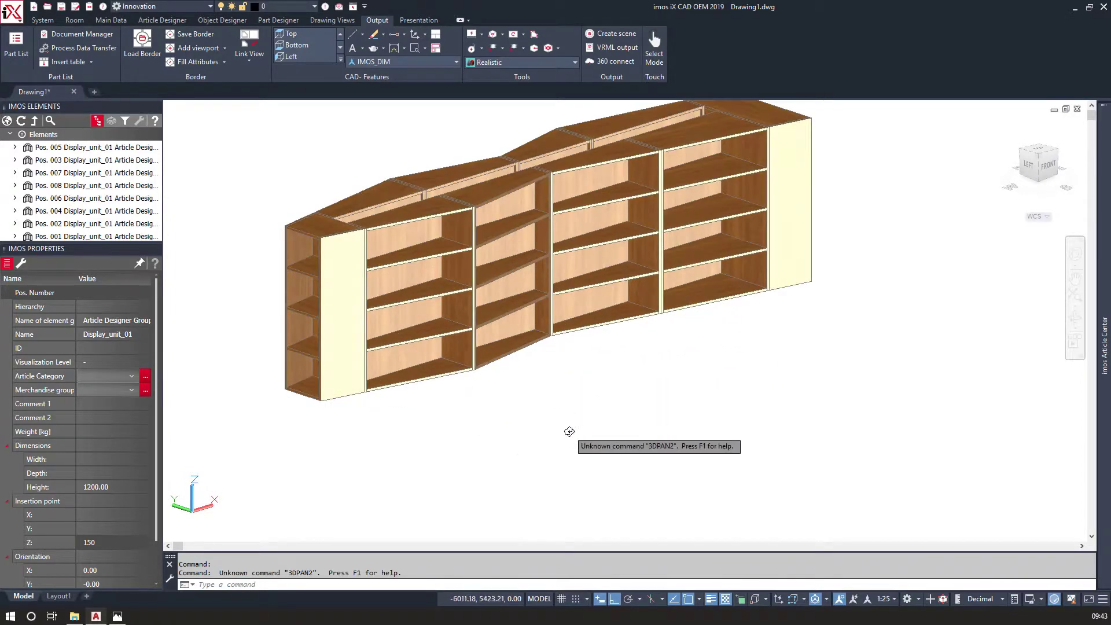
{"action": "middle_click_drag", "start_coordinate": [588, 335], "coordinate": [590, 397]}
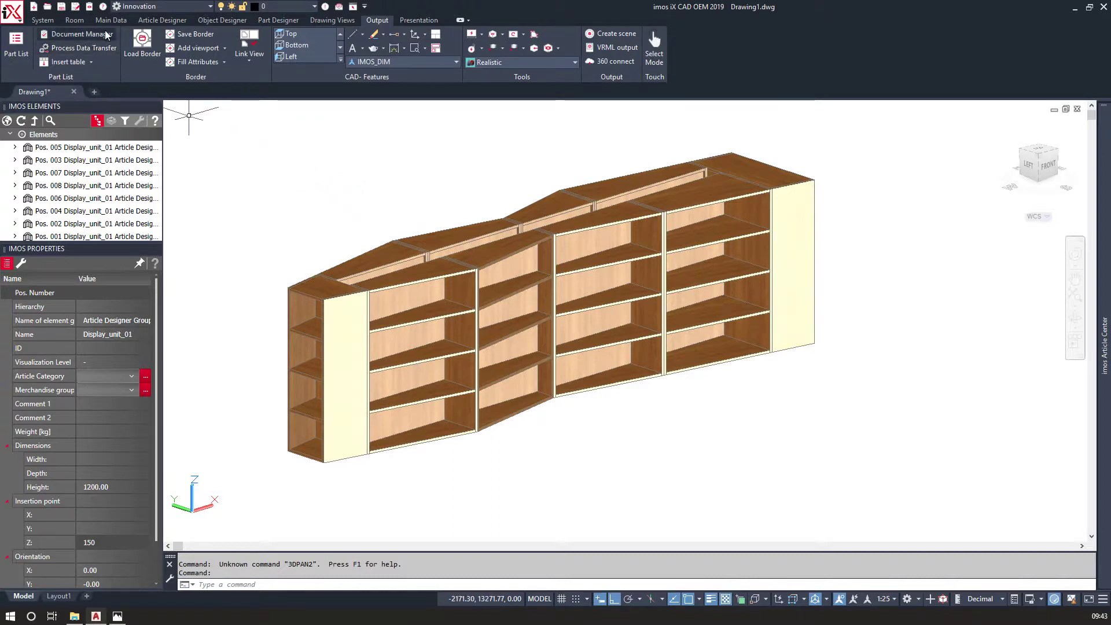
{"action": "left_click", "coordinate": [162, 21]}
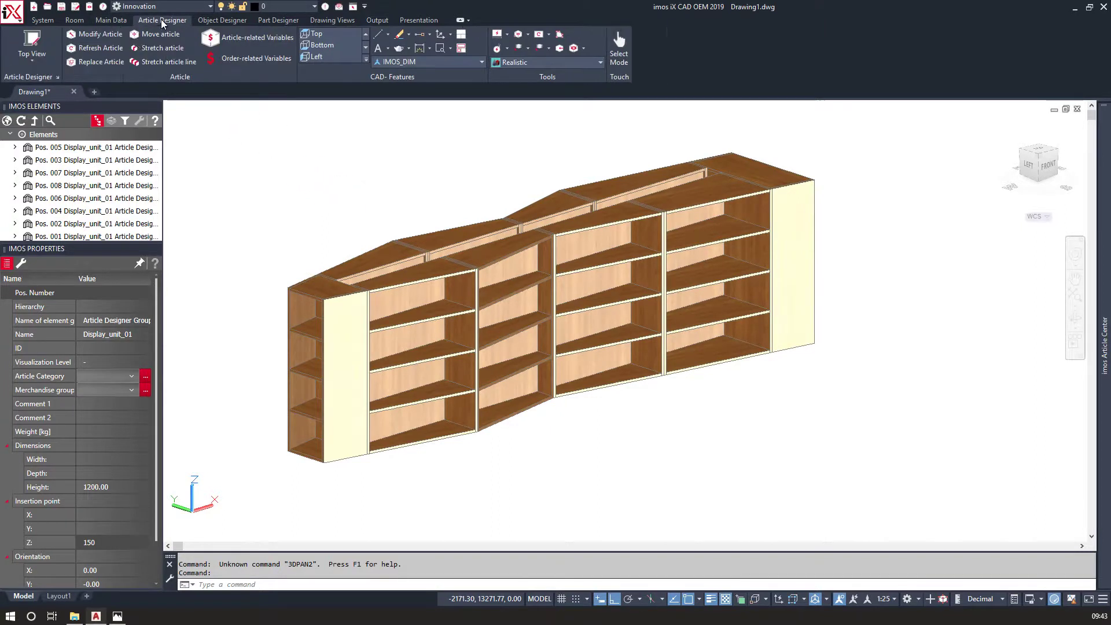
Modify the leftmost front-row cabinet so its shelves use the linear division 1:1:1, and return to the drawing.
{"action": "left_click", "coordinate": [91, 33]}
{"action": "left_click", "coordinate": [442, 352]}
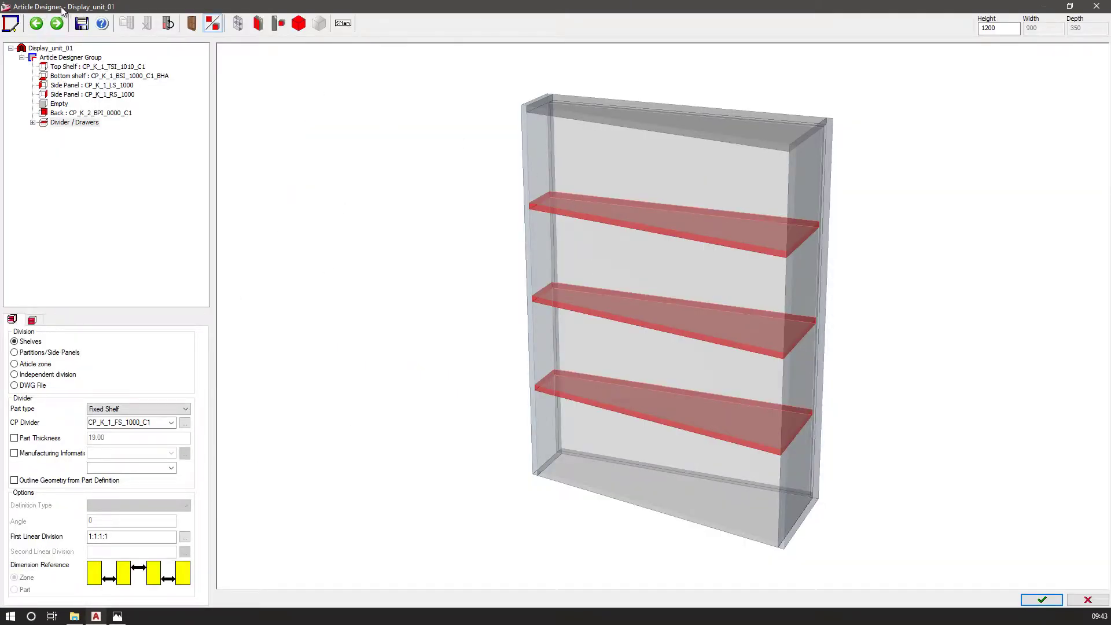
{"action": "mouse_move", "coordinate": [533, 346]}
{"action": "left_mouse_down"}
{"action": "mouse_move", "coordinate": [645, 412]}
{"action": "mouse_move", "coordinate": [907, 488]}
{"action": "mouse_move", "coordinate": [235, 305]}
{"action": "mouse_move", "coordinate": [202, 322]}
{"action": "left_mouse_up"}
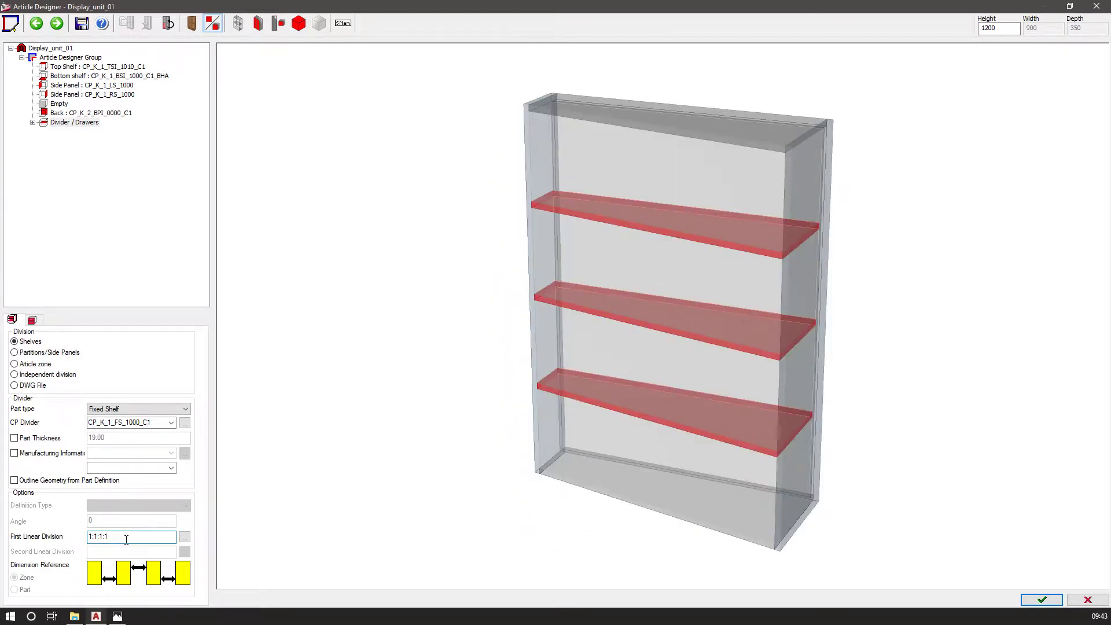
{"action": "key", "text": "Return"}
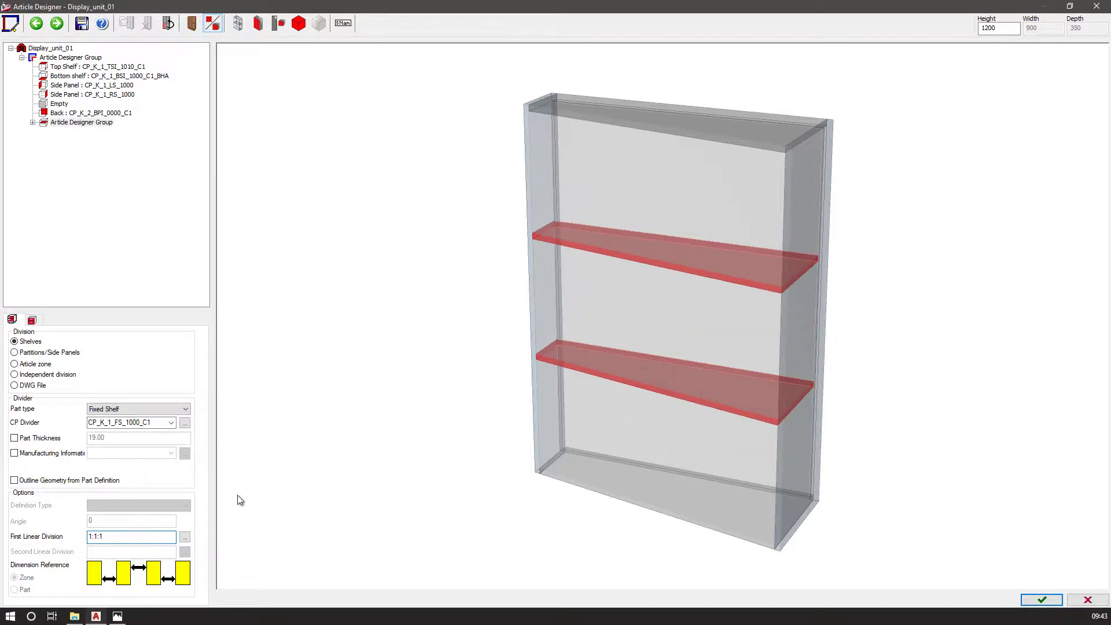
{"action": "left_click", "coordinate": [1041, 600]}
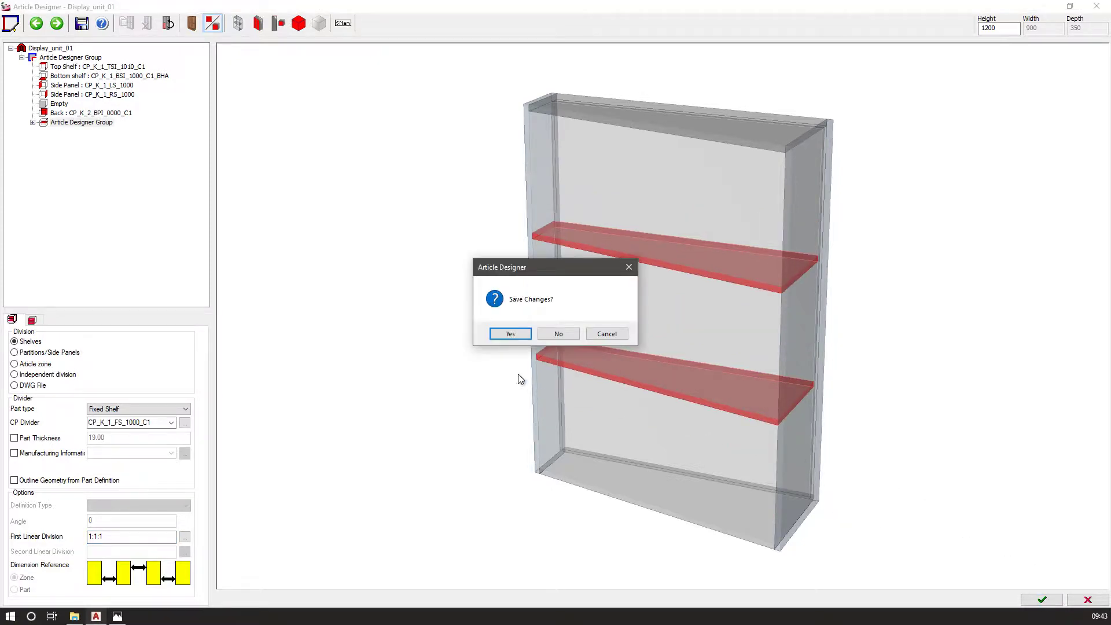
{"action": "left_click", "coordinate": [522, 337]}
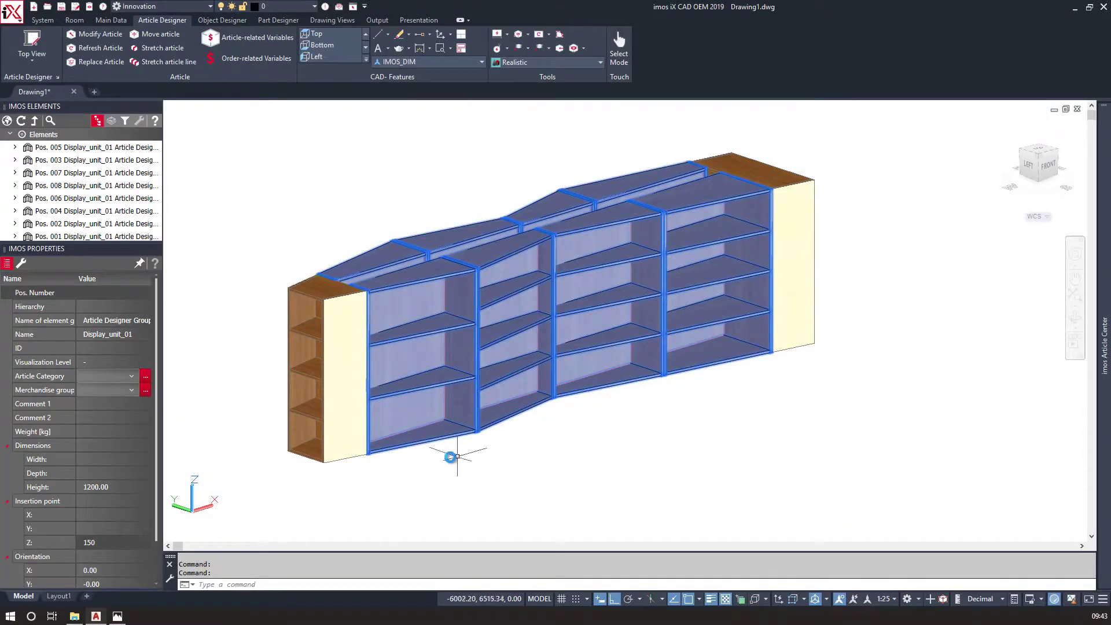
Modify the third front-row cabinet from the left so its shelves use the linear division 1:1:1:1:1.
{"action": "left_click", "coordinate": [146, 35]}
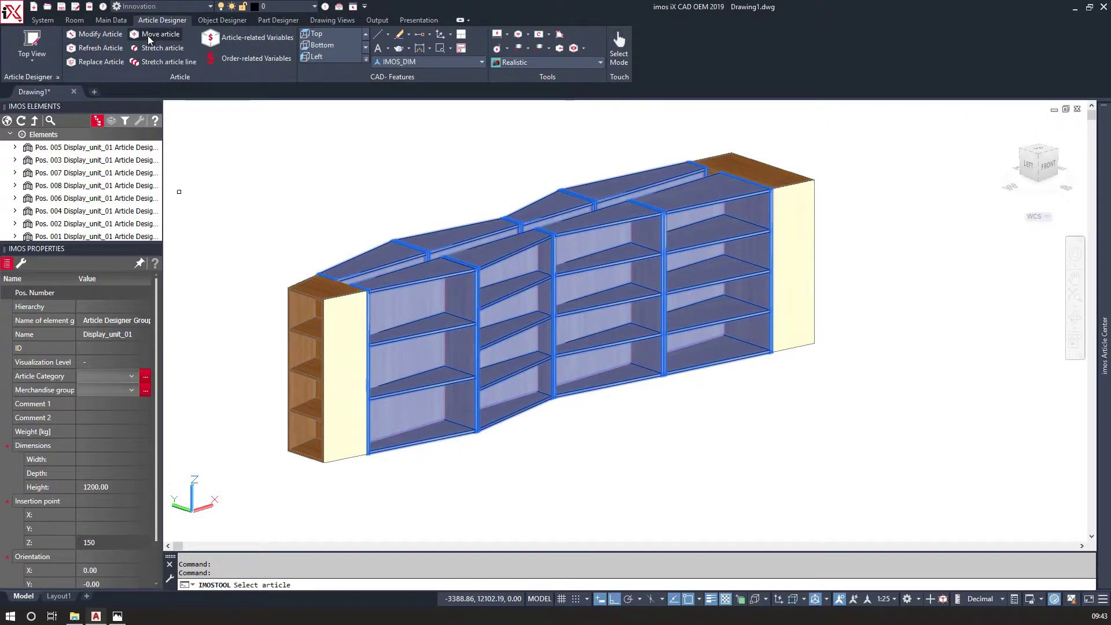
{"action": "left_click", "coordinate": [617, 302]}
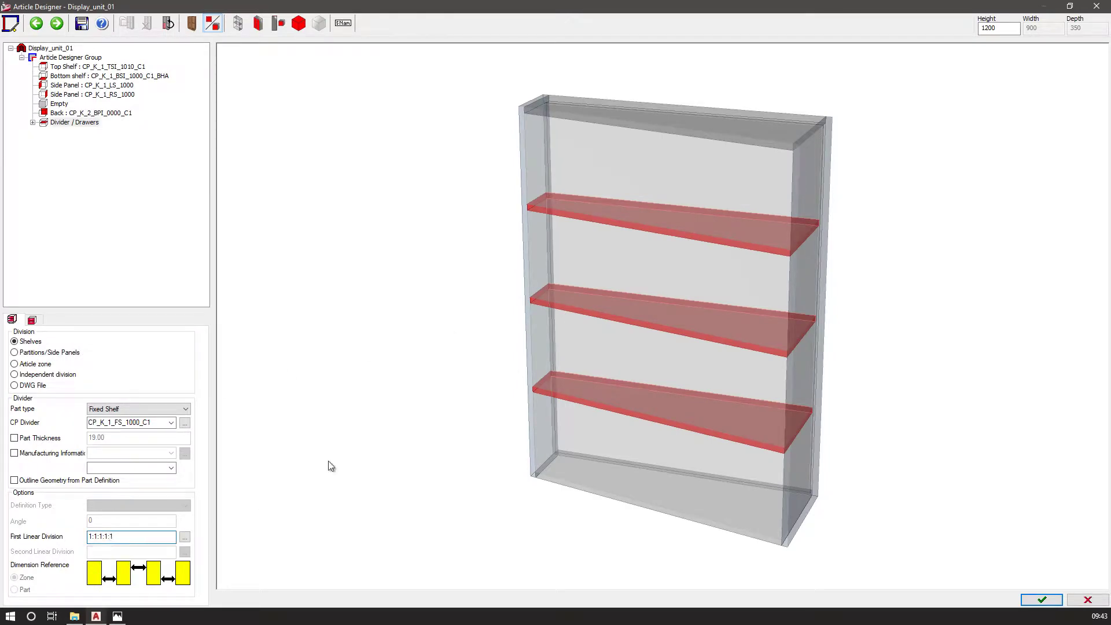
{"action": "left_click", "coordinate": [1036, 600]}
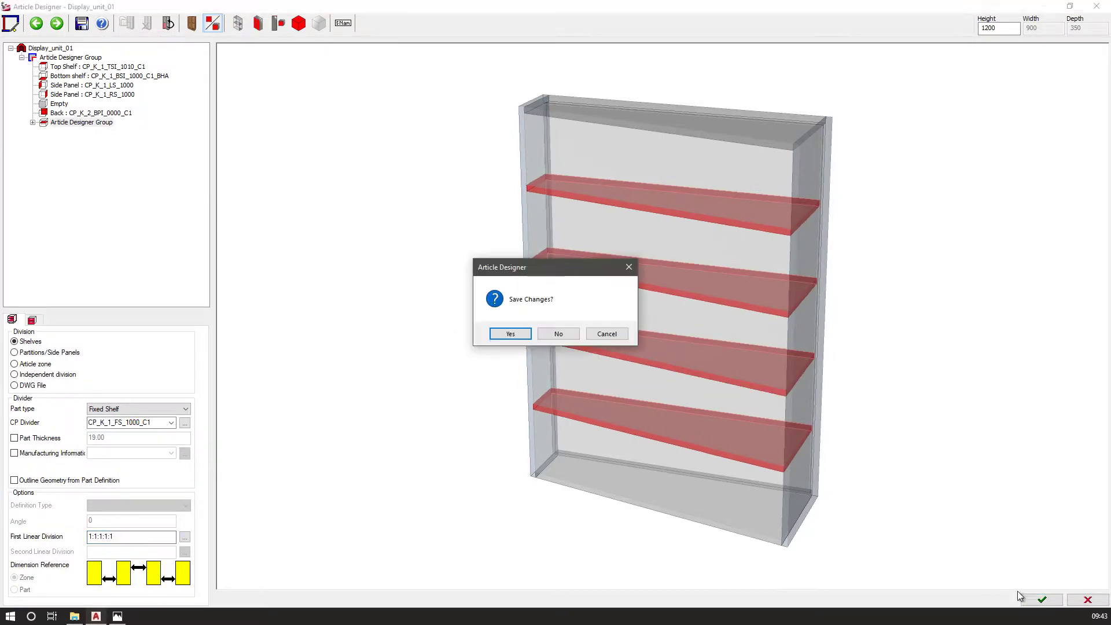
{"action": "left_click", "coordinate": [548, 335]}
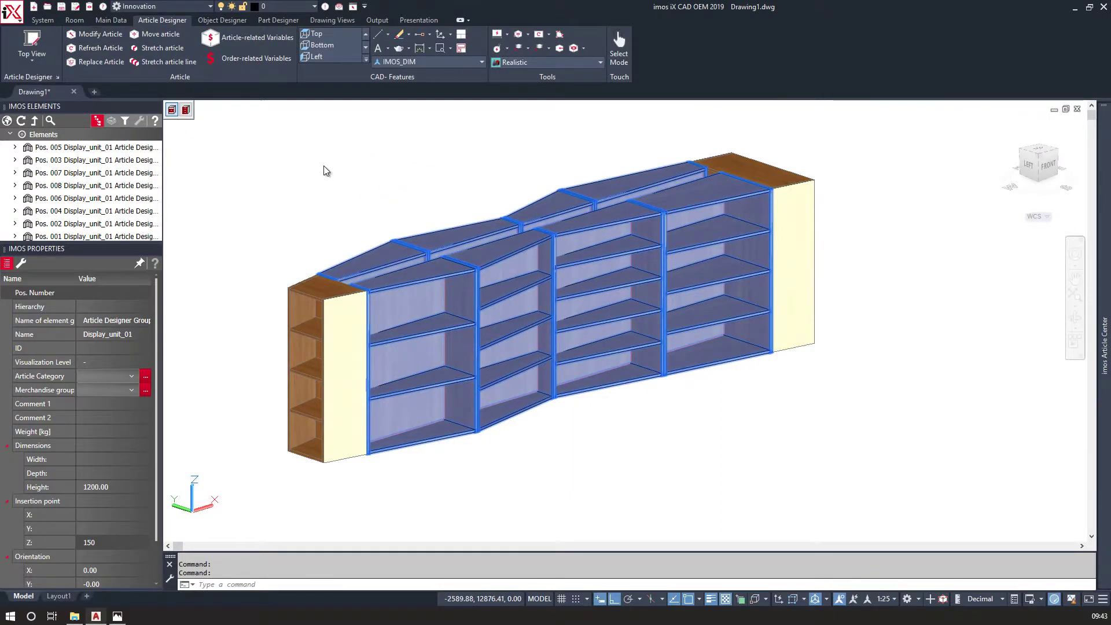
Set the shelf division of the rightmost front-row cabinet to 1:1:1:1:1:1 and clear the selection.
{"action": "left_click", "coordinate": [735, 274]}
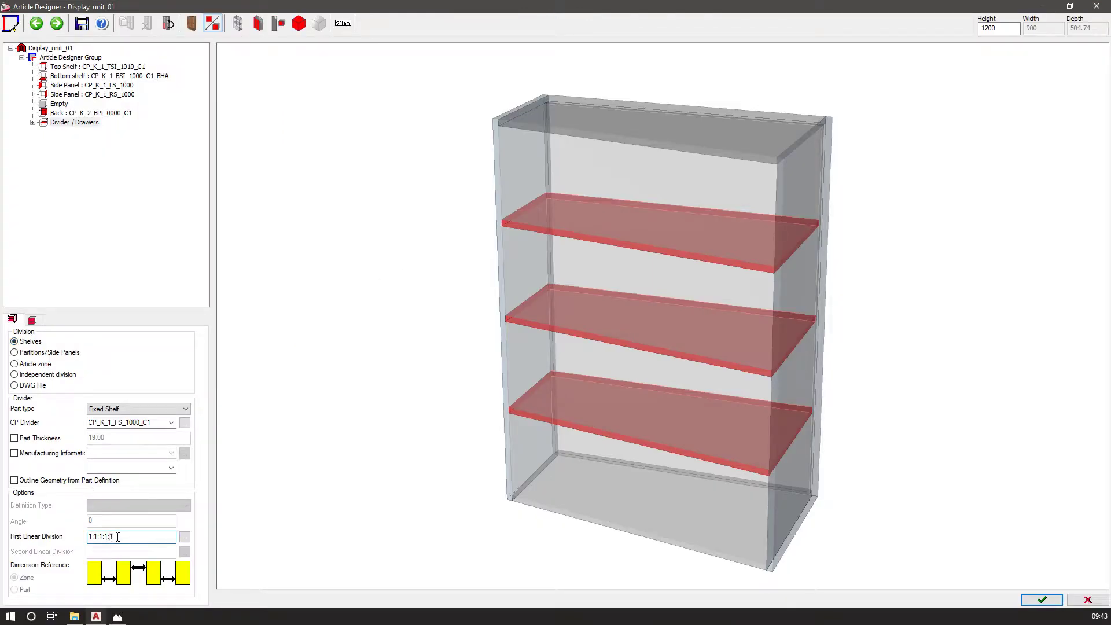
{"action": "key", "text": "Return"}
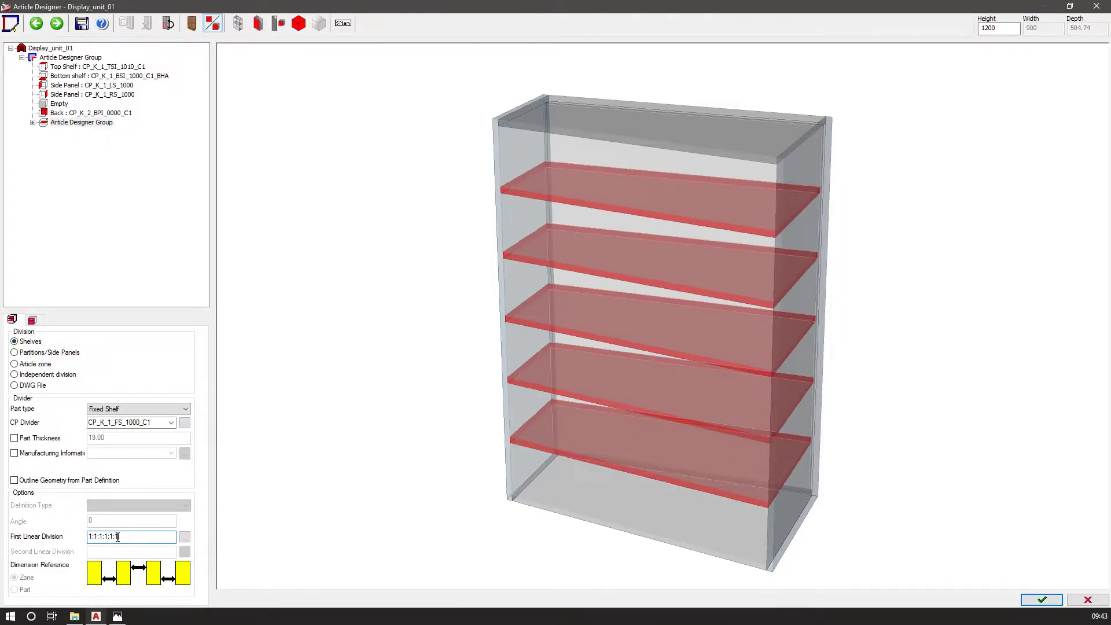
{"action": "left_click", "coordinate": [1042, 600]}
{"action": "left_click", "coordinate": [558, 334]}
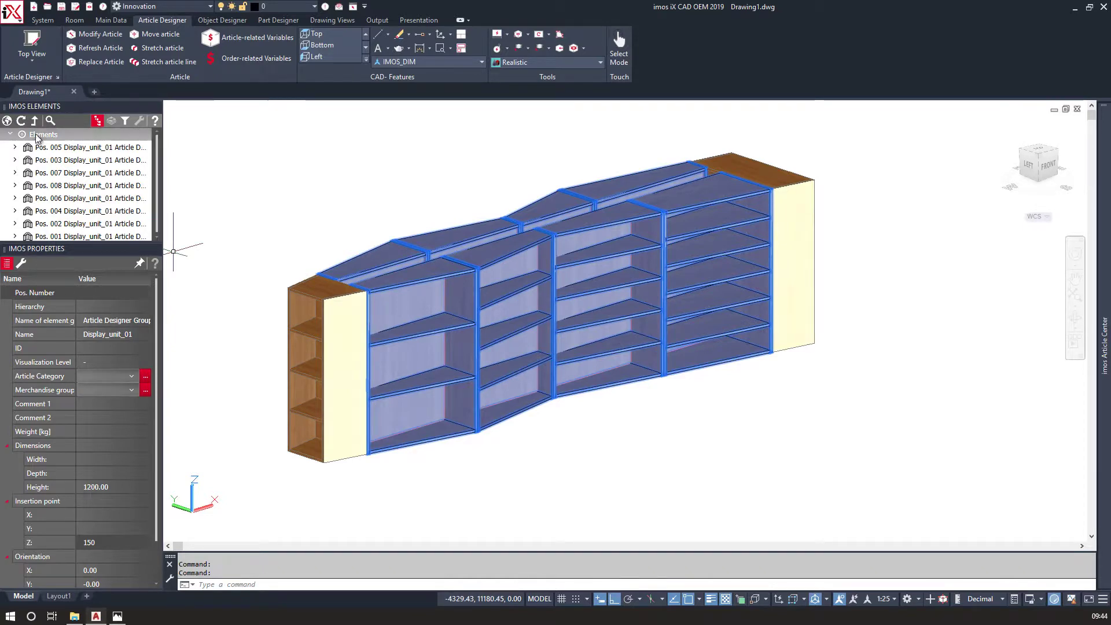
{"action": "key", "text": "Escape"}
Add a contiguous work surface over all ten Display_unit_01 cabinets, 20 mm thick with 20 mm oversize on every side.
{"action": "middle_click_drag", "start_coordinate": [380, 159], "coordinate": [342, 246], "text": "shift"}
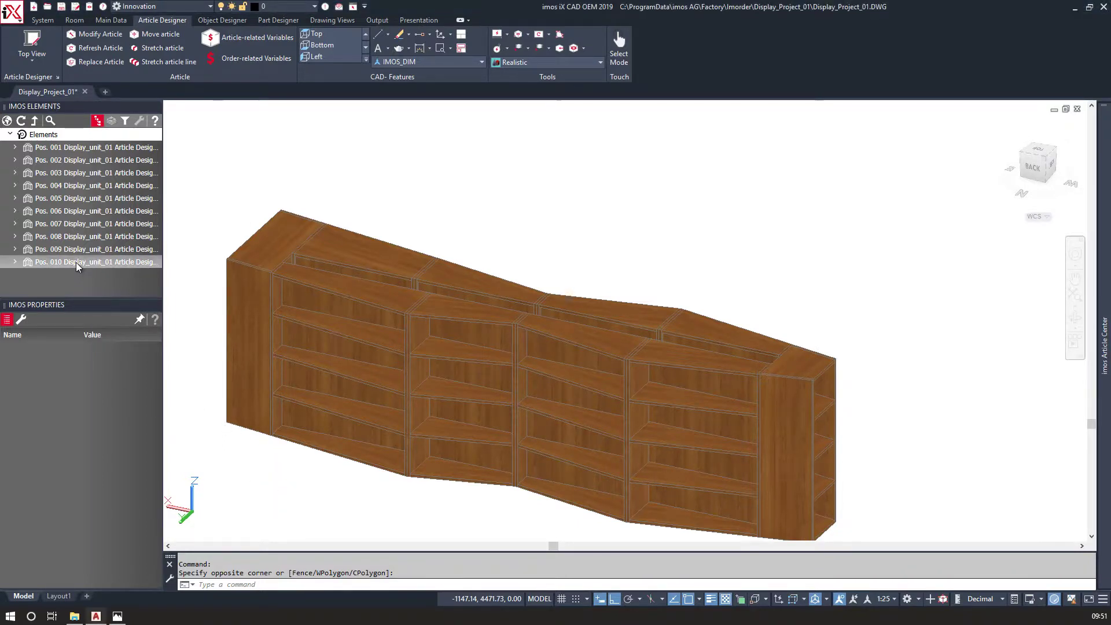
{"action": "left_click", "coordinate": [74, 149]}
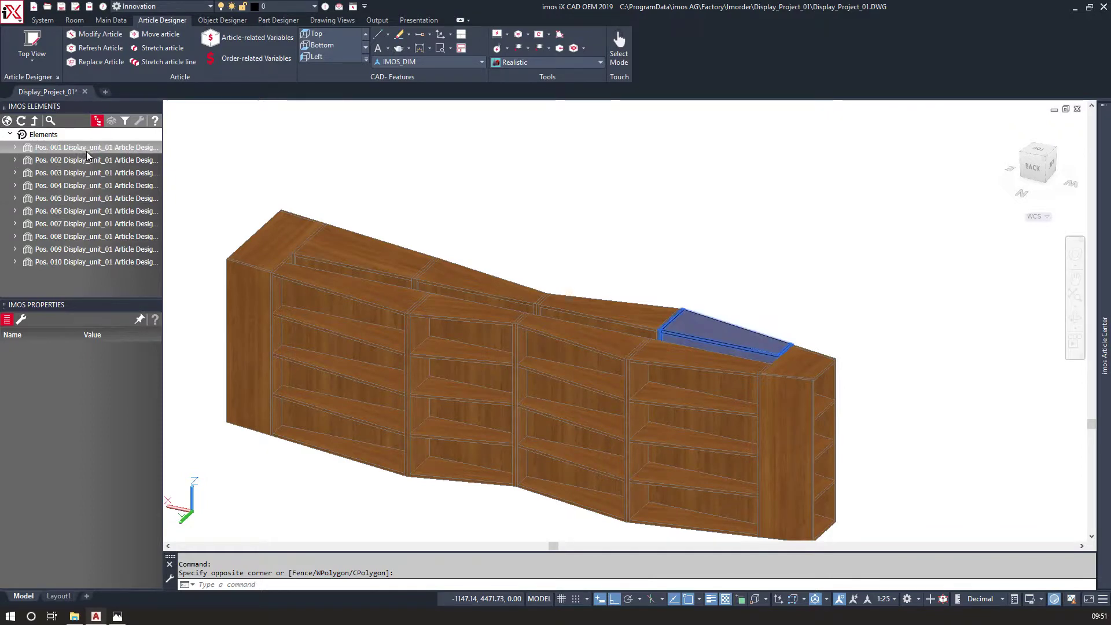
{"action": "left_click", "coordinate": [75, 262], "text": "shift"}
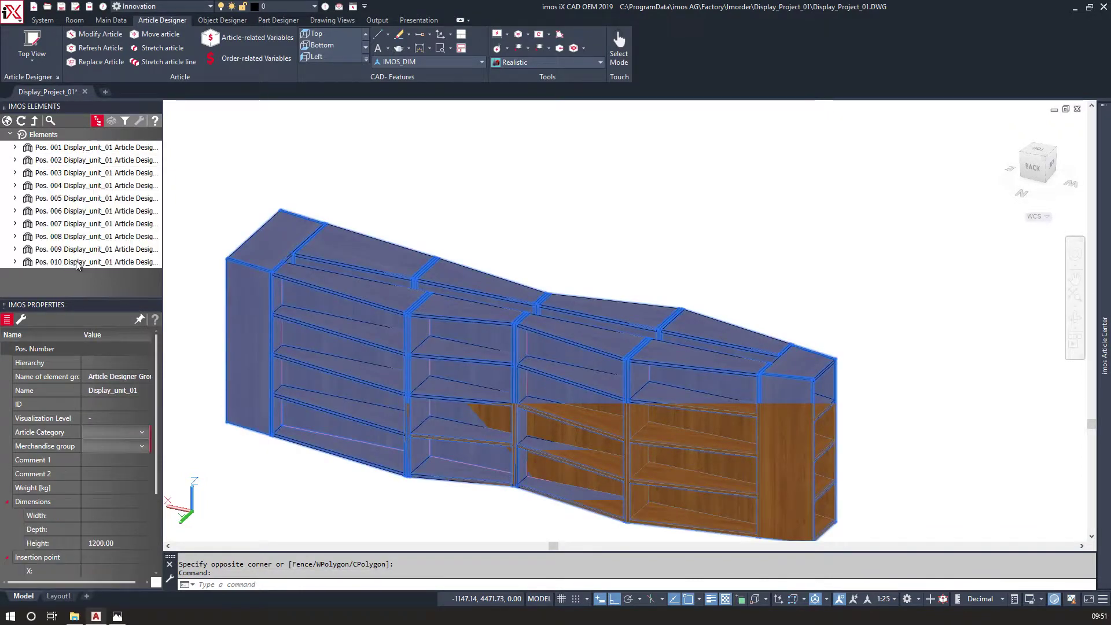
{"action": "left_click", "coordinate": [20, 321]}
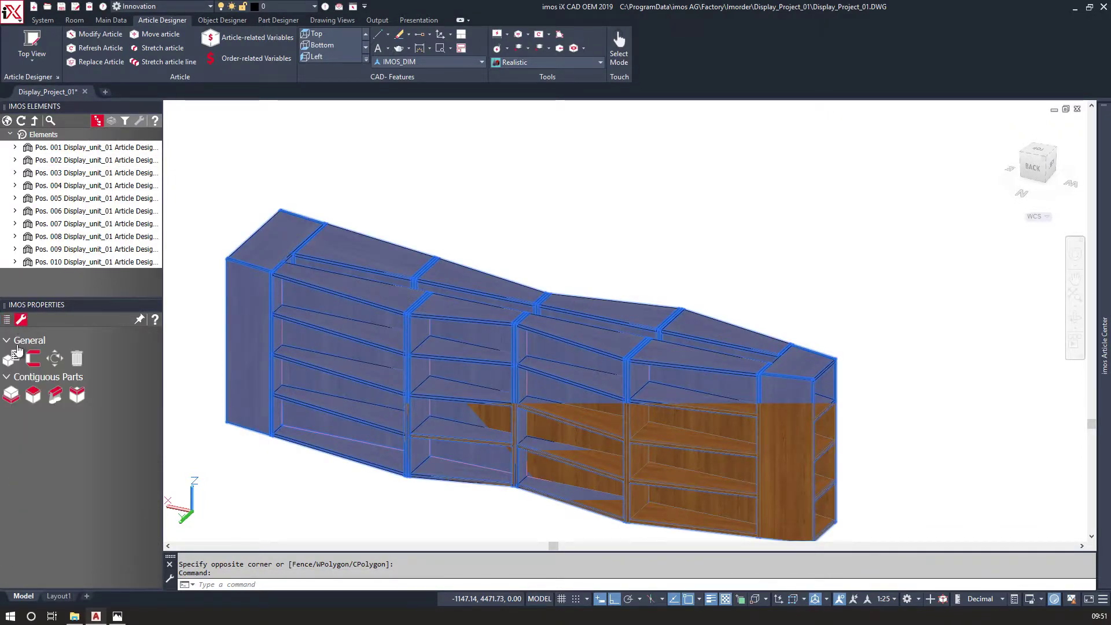
{"action": "left_click", "coordinate": [32, 399]}
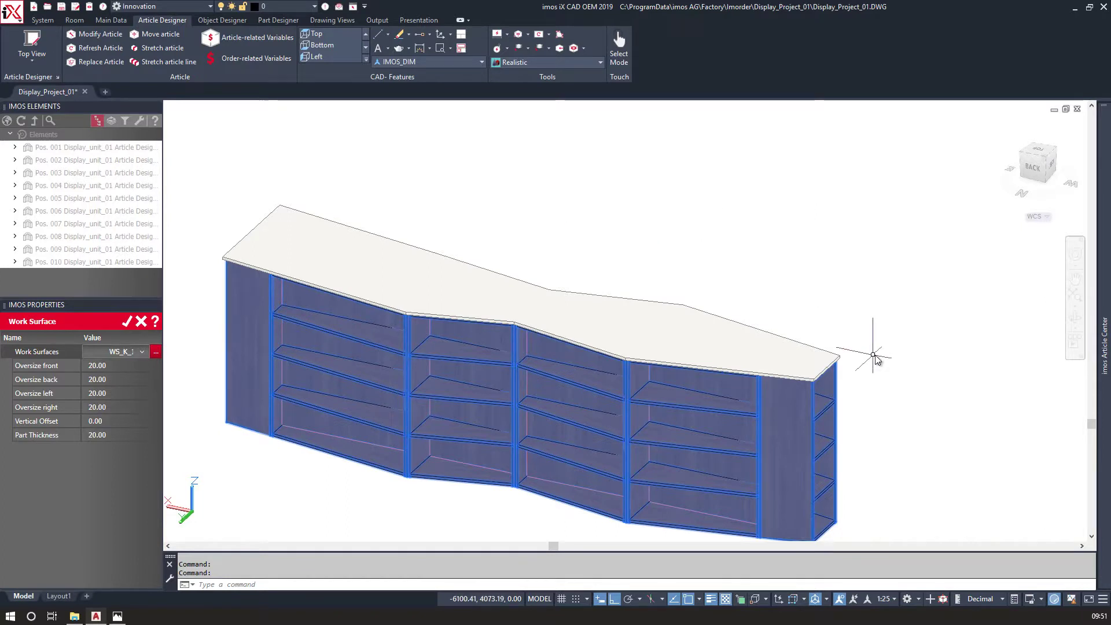
{"action": "left_click", "coordinate": [127, 323]}
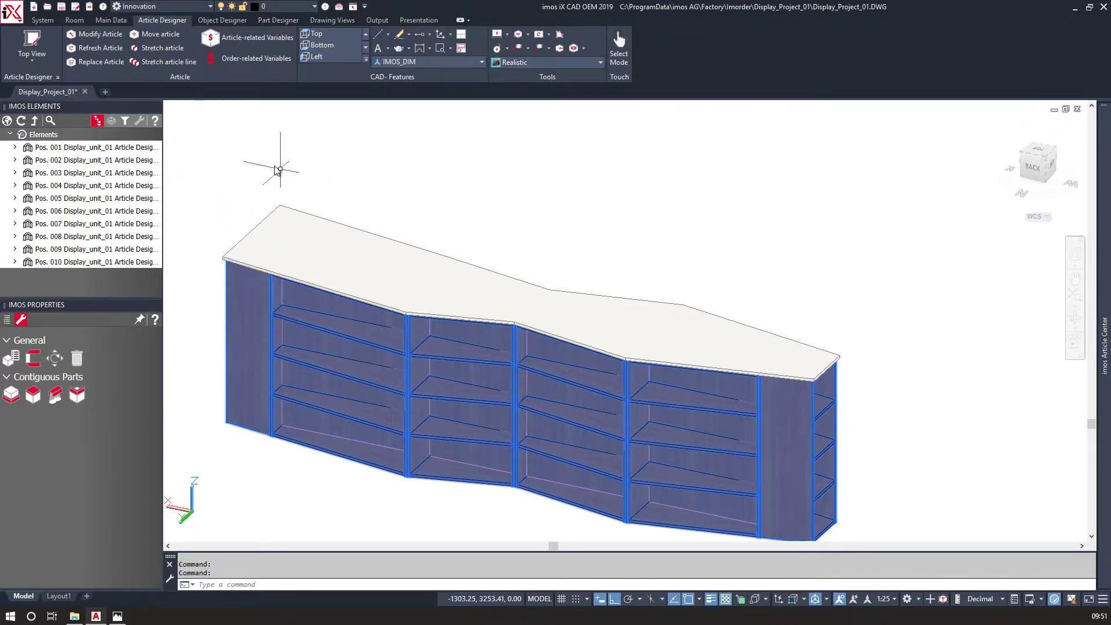
Isolate the new work surface and display it from above in the 2D Wireframe visual style.
{"action": "left_click", "coordinate": [23, 122]}
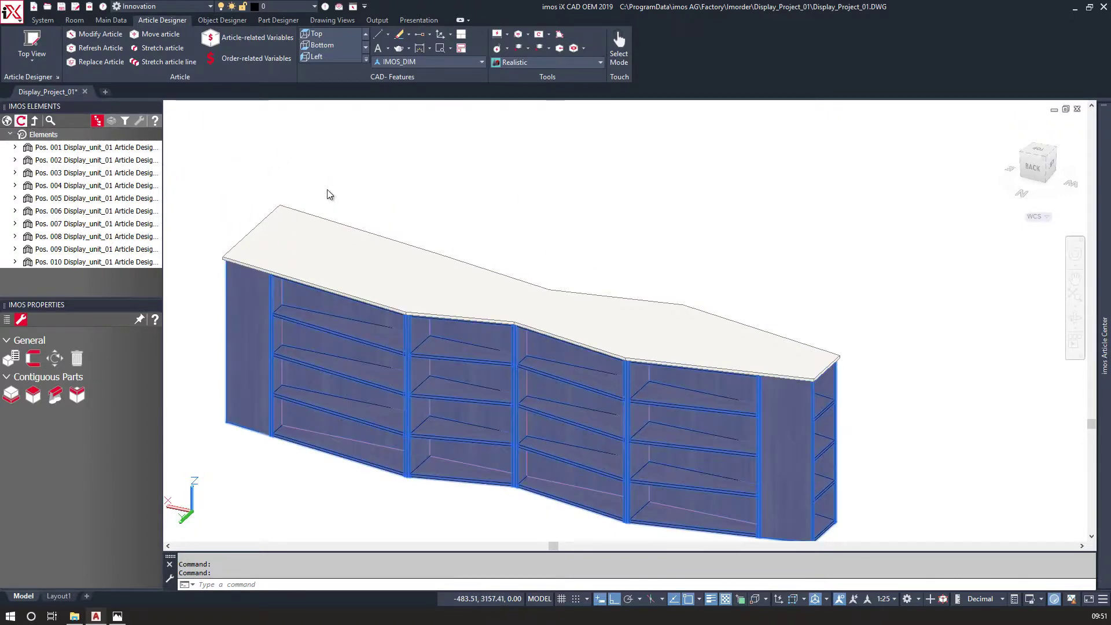
{"action": "left_click", "coordinate": [287, 218]}
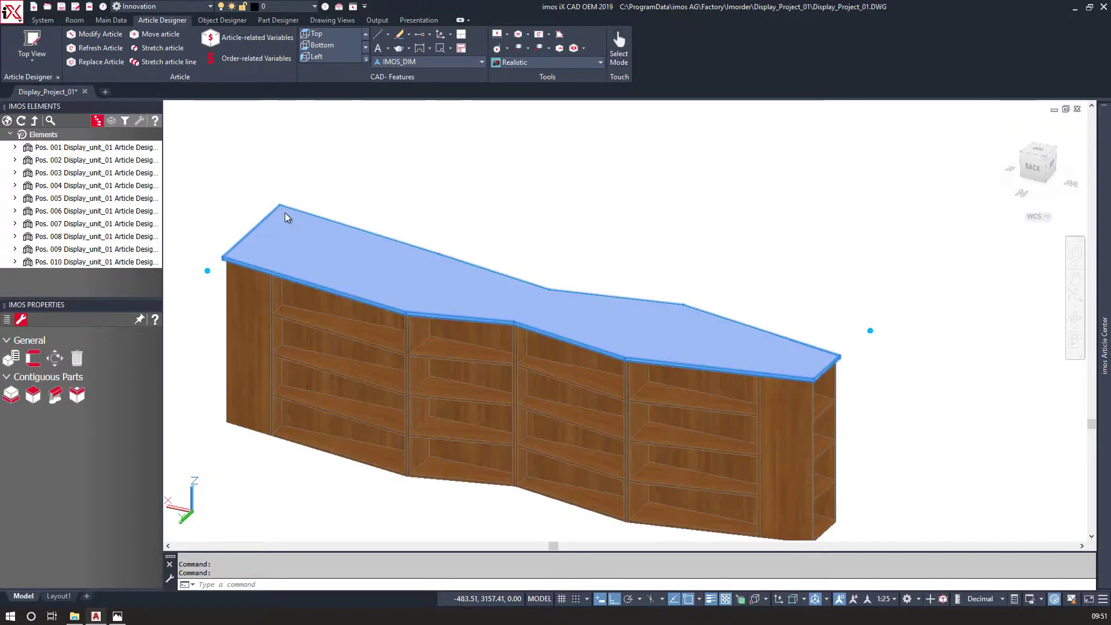
{"action": "right_click", "coordinate": [77, 149]}
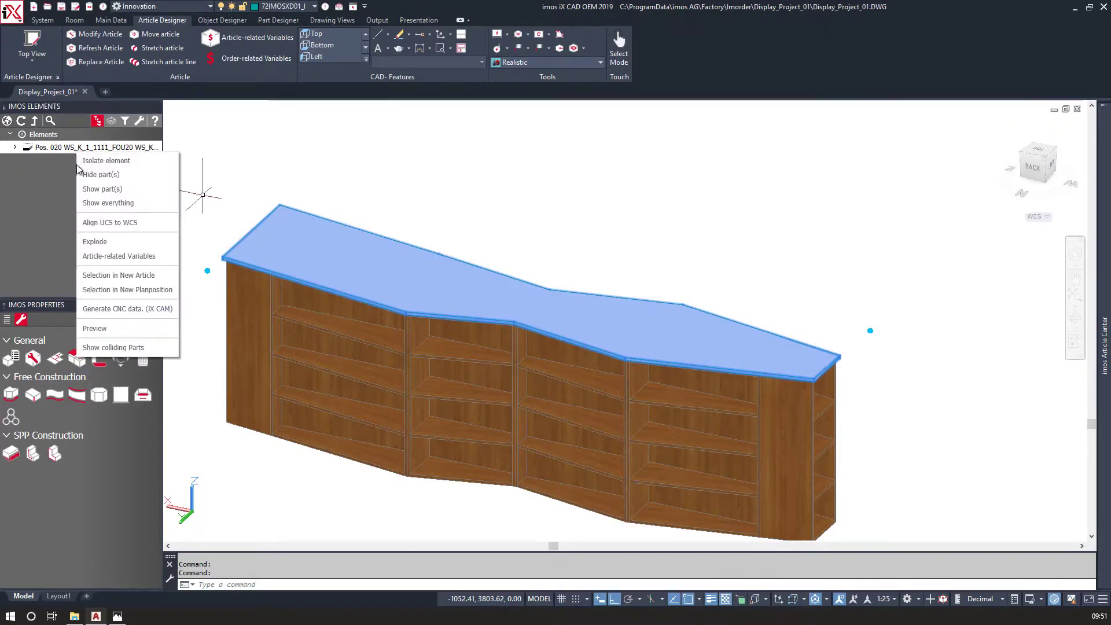
{"action": "left_click", "coordinate": [110, 163]}
{"action": "left_click", "coordinate": [528, 62]}
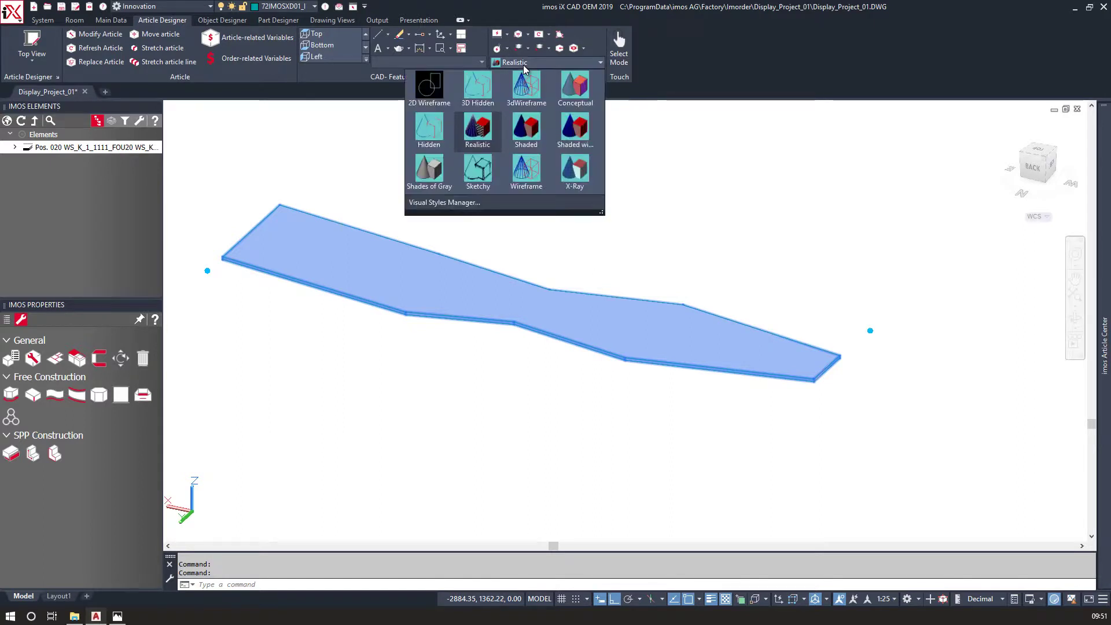
{"action": "left_click", "coordinate": [439, 88]}
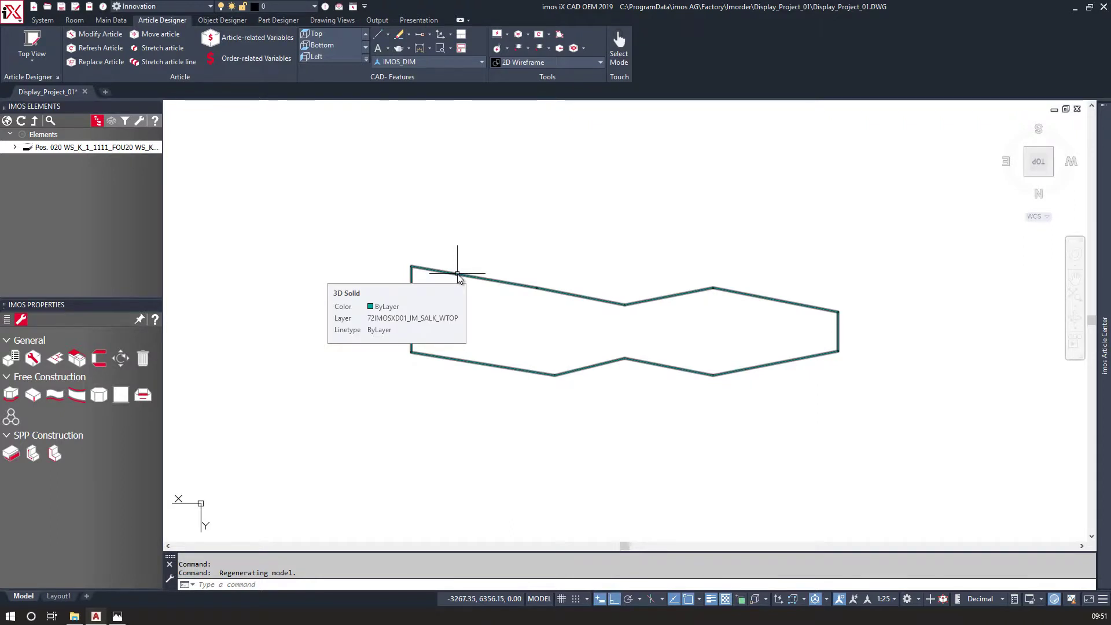
Split the work surface from point to point between the lower left contour corner and the opposite upper bend, using the default cutting settings.
{"action": "left_click", "coordinate": [458, 274]}
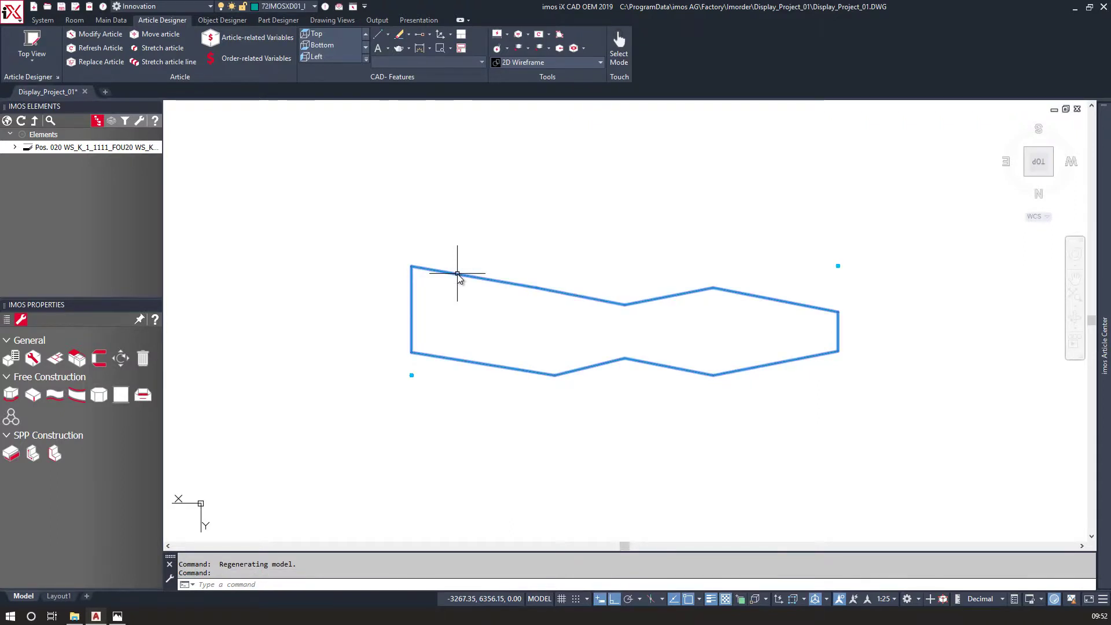
{"action": "left_click", "coordinate": [21, 160]}
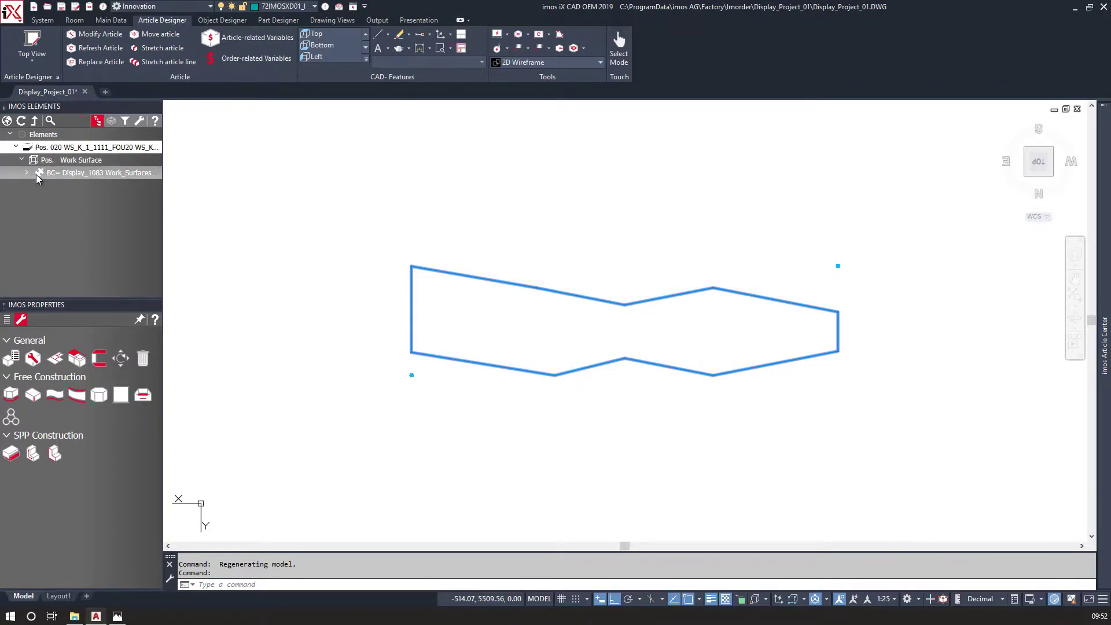
{"action": "left_click", "coordinate": [95, 173]}
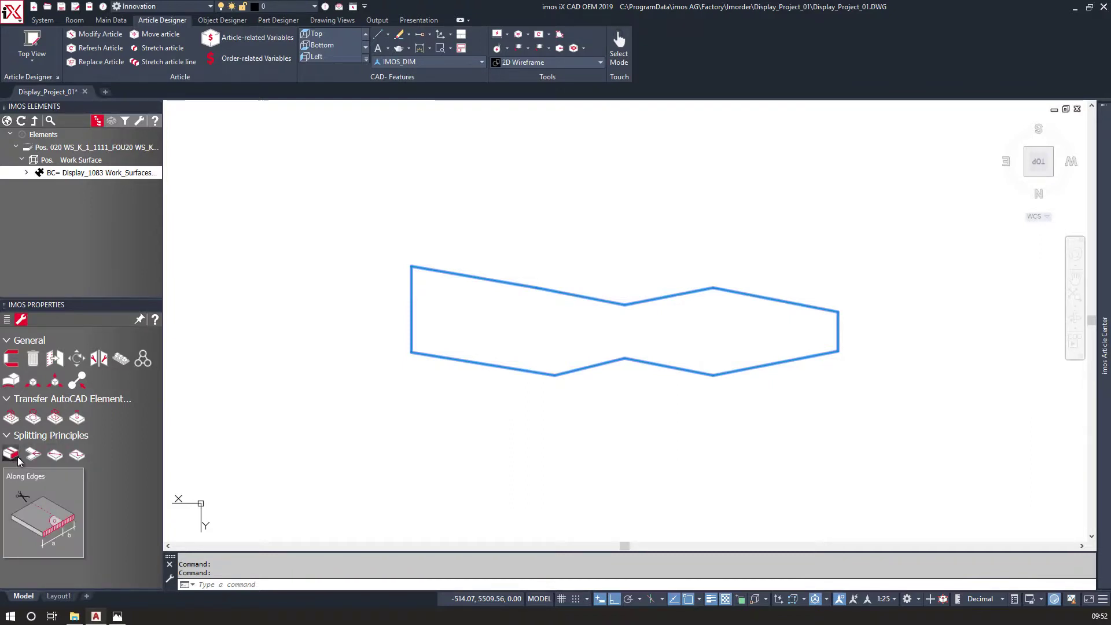
{"action": "left_click", "coordinate": [53, 455]}
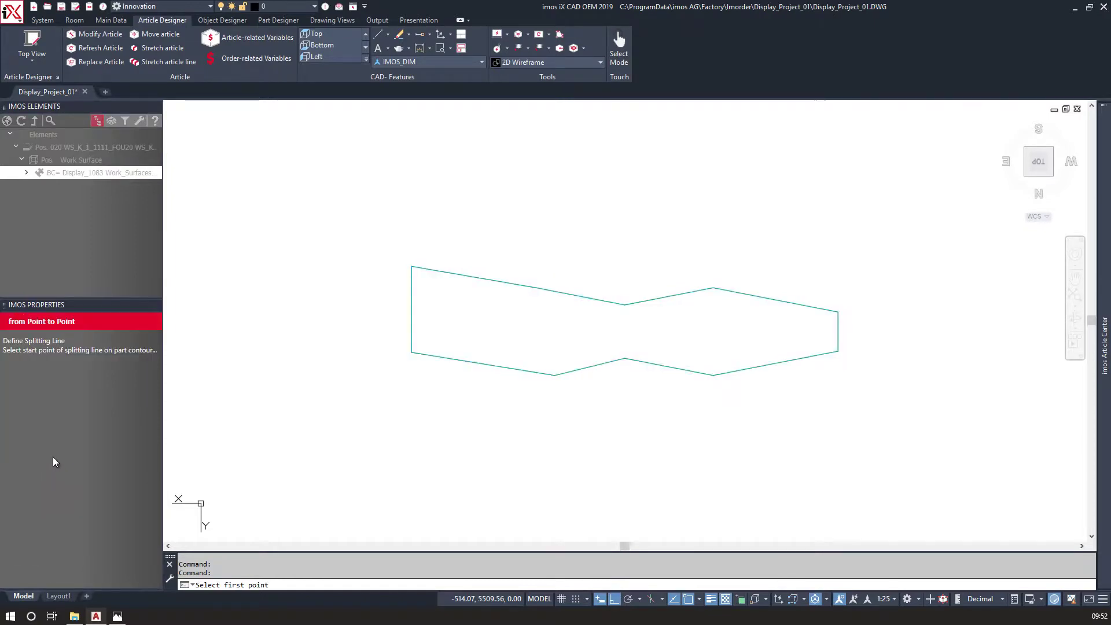
{"action": "left_click", "coordinate": [556, 376]}
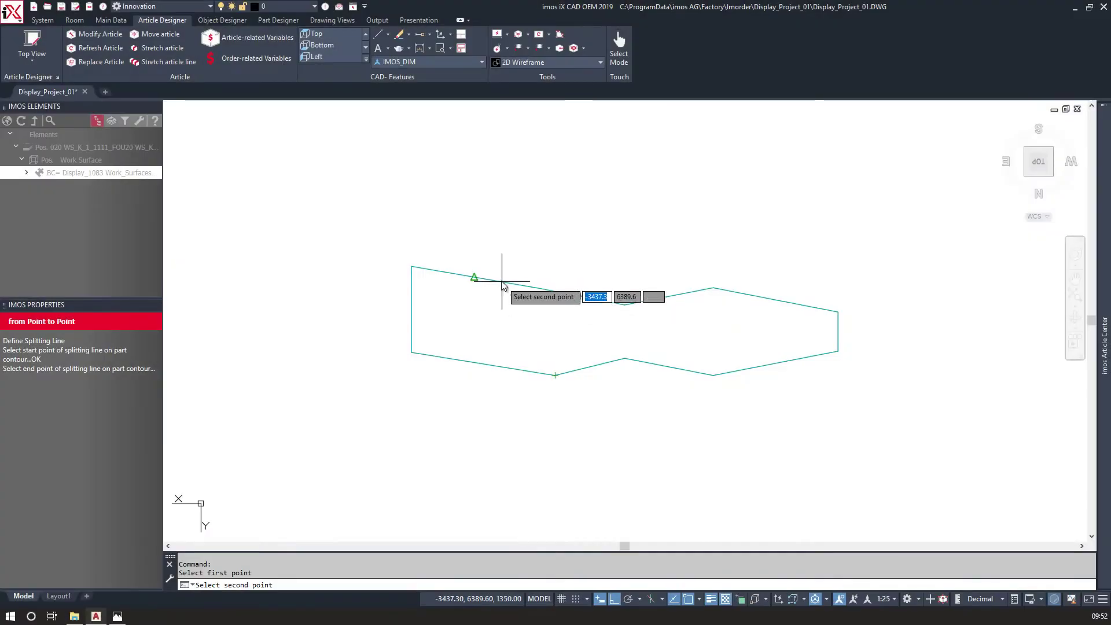
{"action": "left_click", "coordinate": [538, 288]}
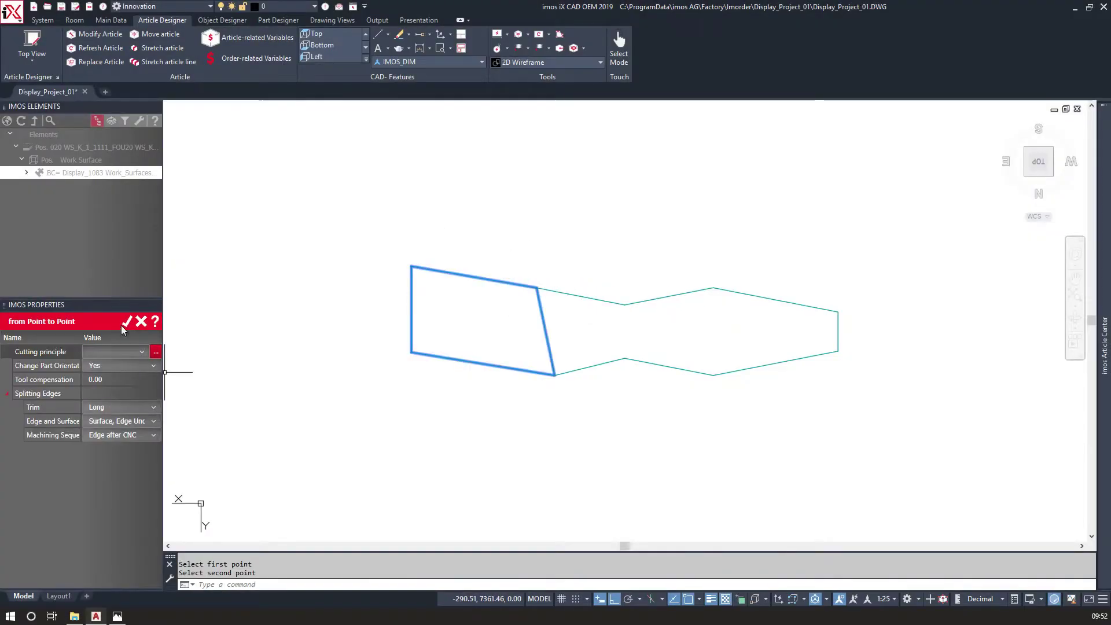
{"action": "key", "text": "Return"}
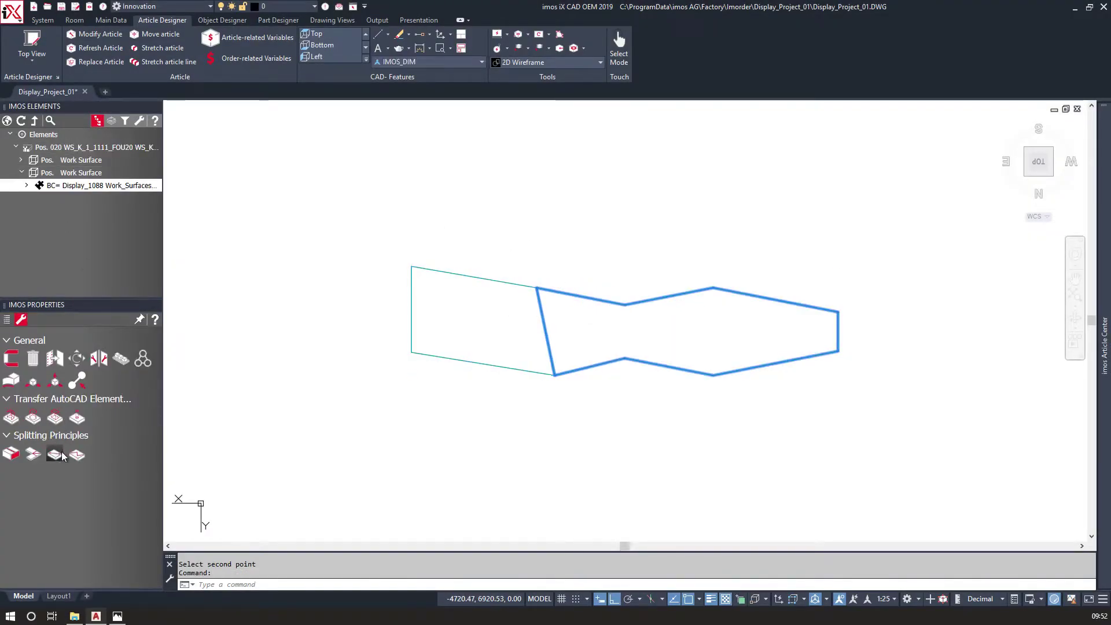
Split the remaining larger work surface part from point to point across its narrow waist.
{"action": "left_click", "coordinate": [55, 453]}
{"action": "left_click", "coordinate": [625, 359]}
{"action": "left_click", "coordinate": [625, 304]}
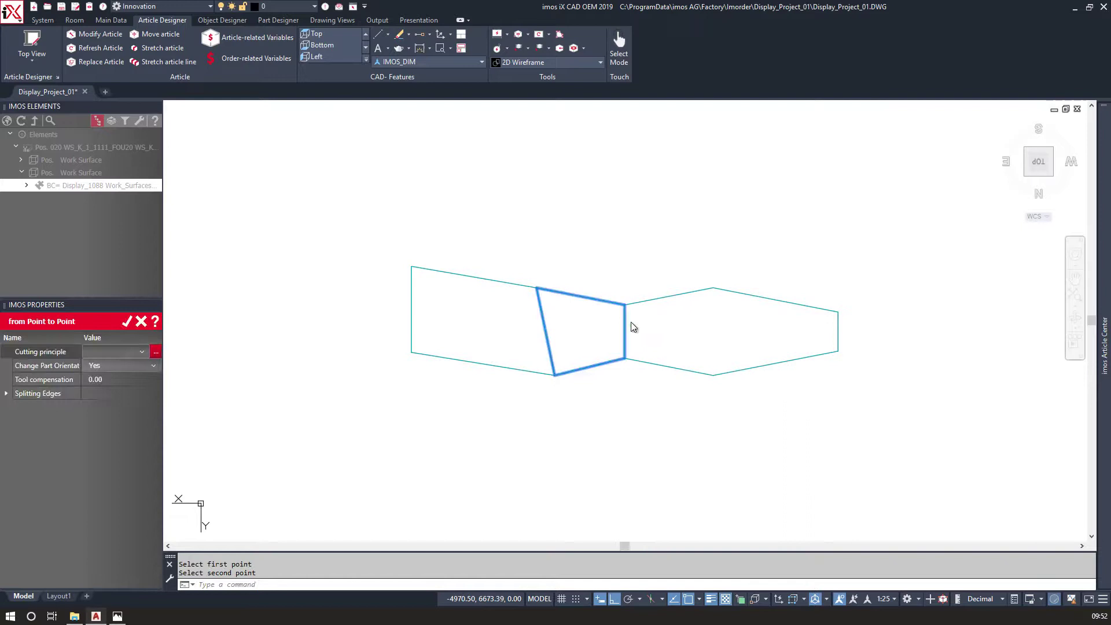
{"action": "left_click", "coordinate": [127, 322]}
Split the right-hand work surface part from point to point between its two widest corners and view the panels in 3D.
{"action": "right_click", "coordinate": [738, 292]}
{"action": "left_click", "coordinate": [765, 296]}
{"action": "left_click", "coordinate": [759, 297]}
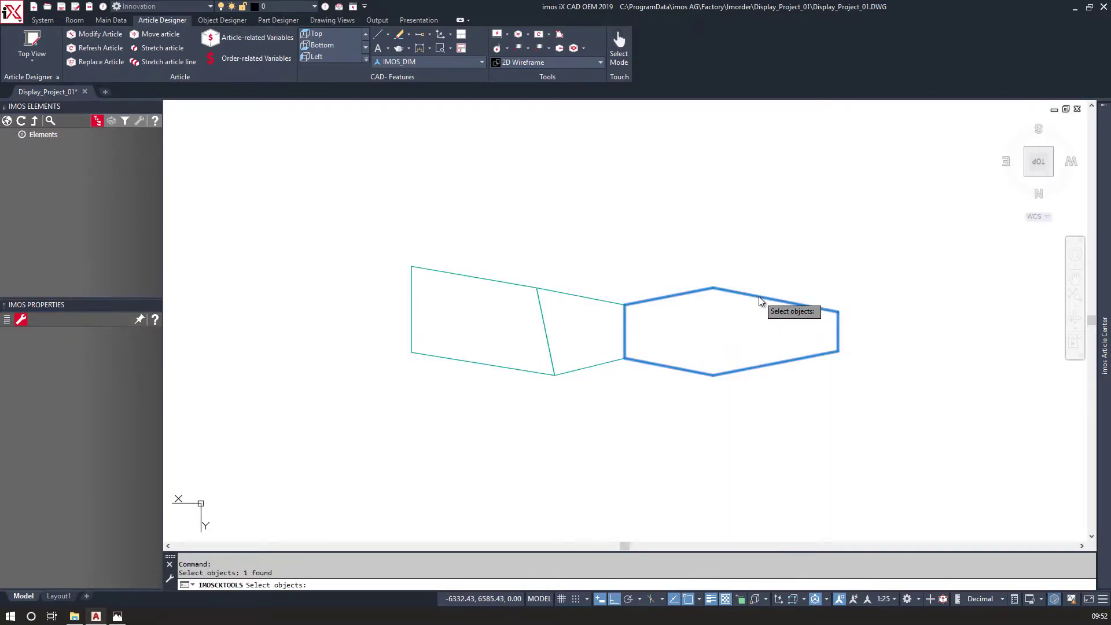
{"action": "key", "text": "Return"}
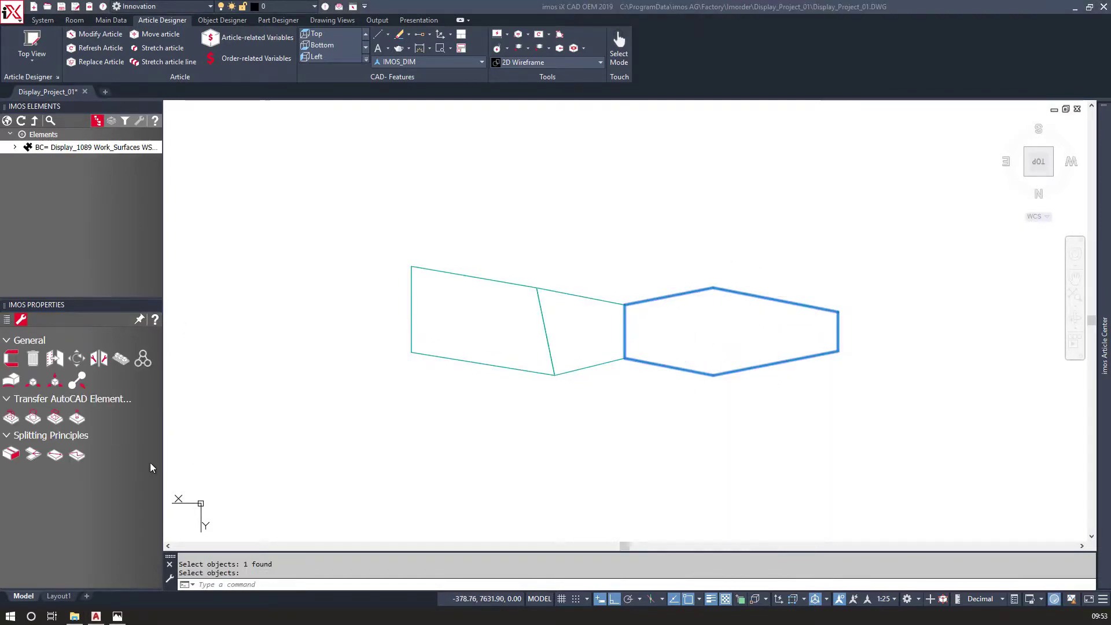
{"action": "left_click", "coordinate": [55, 454]}
{"action": "left_click", "coordinate": [713, 375]}
{"action": "left_click", "coordinate": [713, 287]}
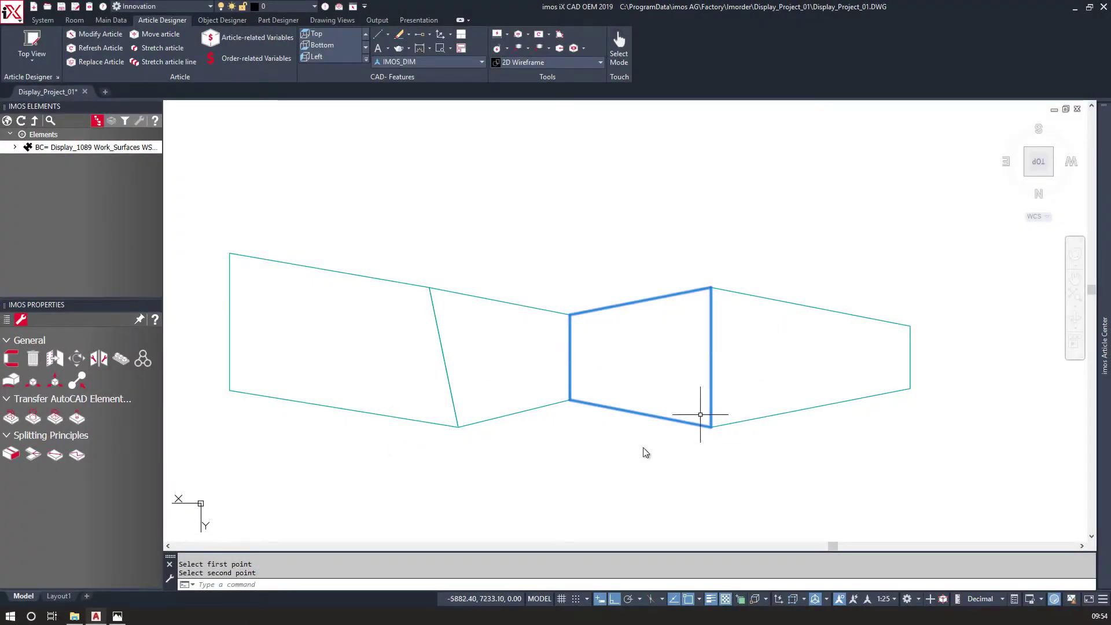
{"action": "middle_click_drag", "start_coordinate": [449, 478], "coordinate": [441, 351], "text": "shift"}
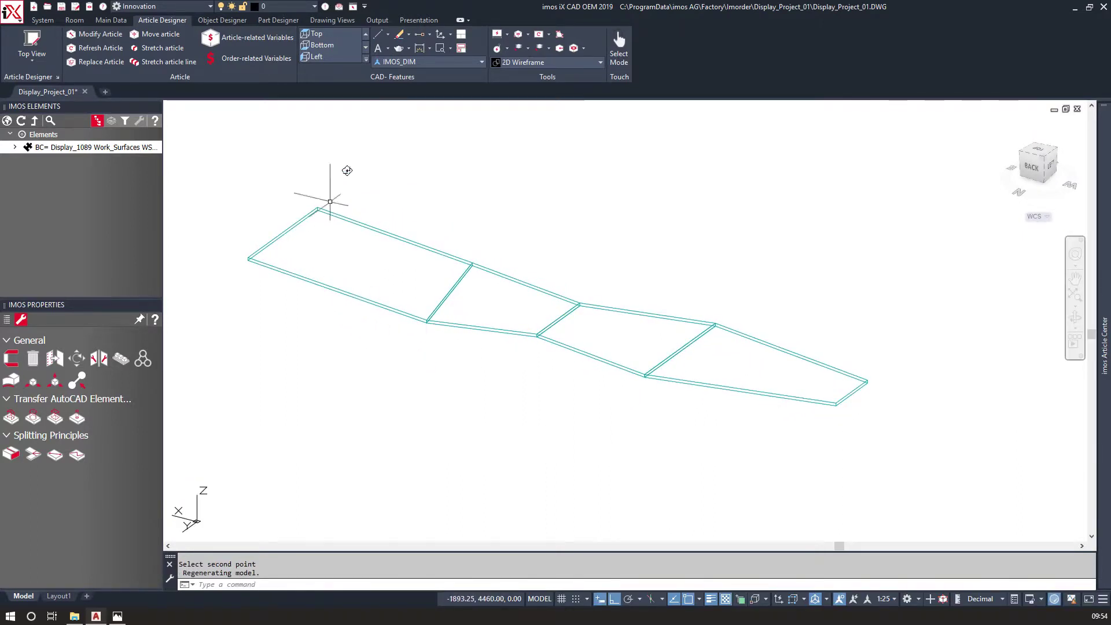
Display the work surface panels in the Realistic visual style and show all hidden elements of the shelf island again.
{"action": "left_click", "coordinate": [535, 63]}
{"action": "left_click", "coordinate": [473, 122]}
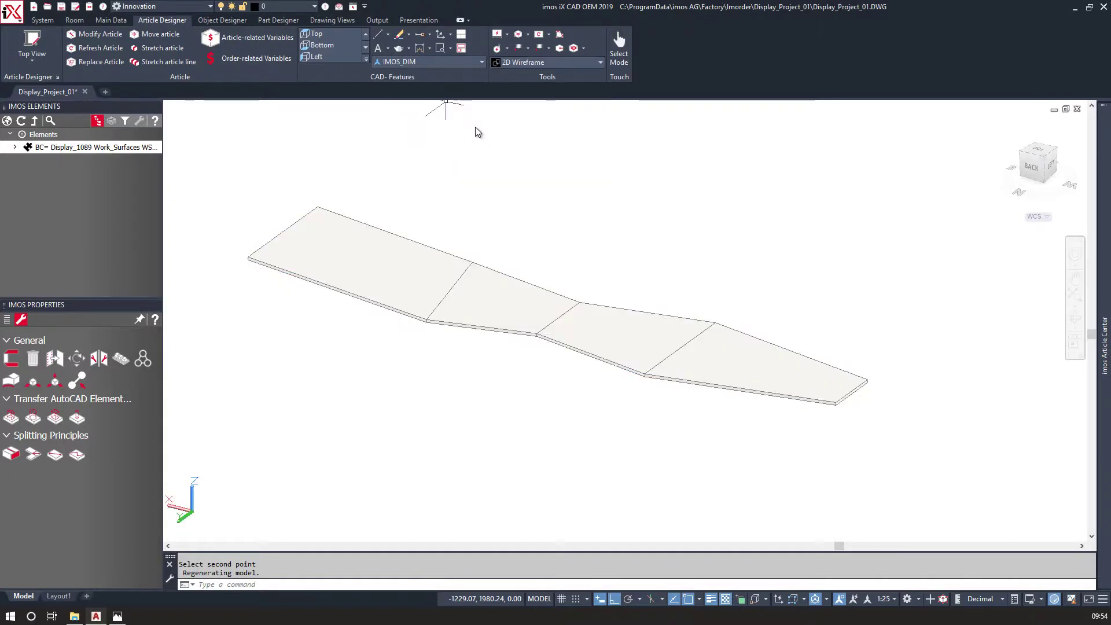
{"action": "right_click", "coordinate": [506, 209]}
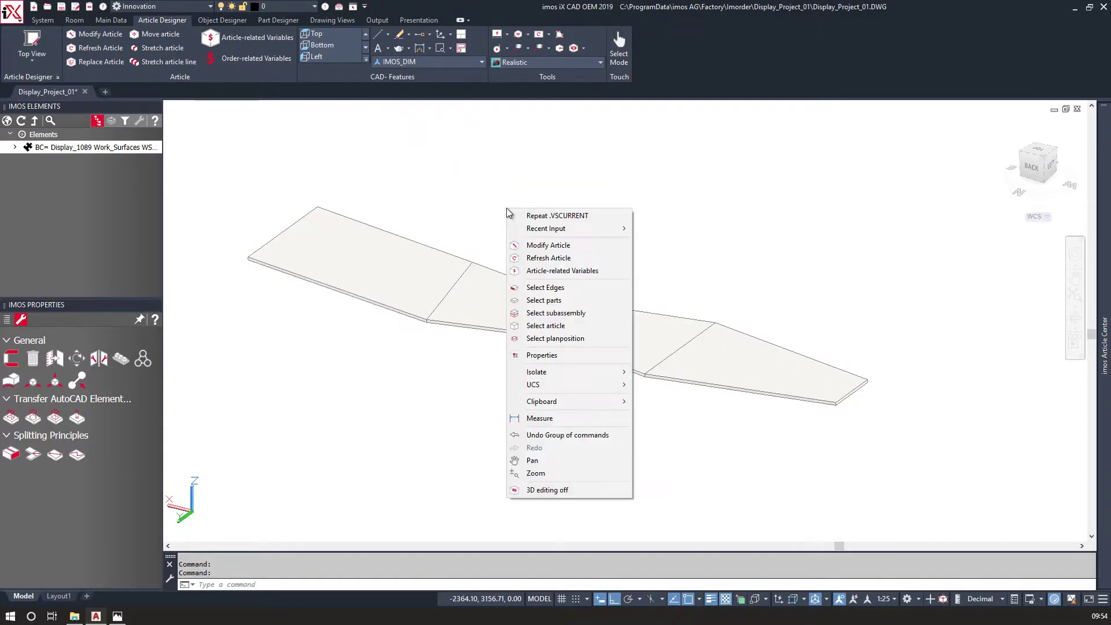
{"action": "mouse_move", "coordinate": [598, 376]}
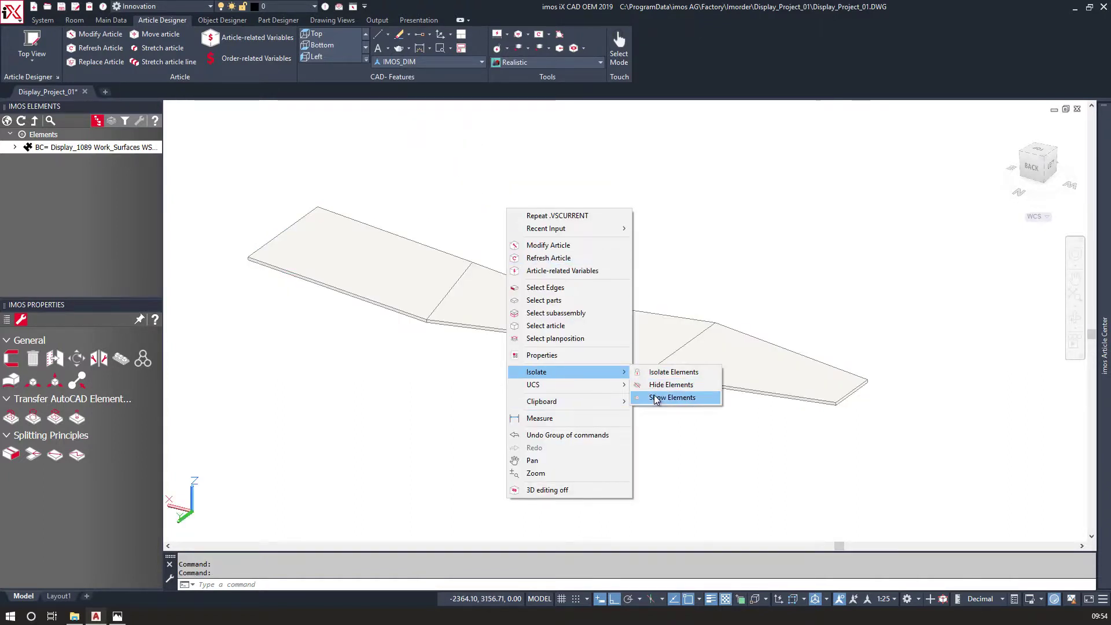
{"action": "left_click", "coordinate": [671, 397]}
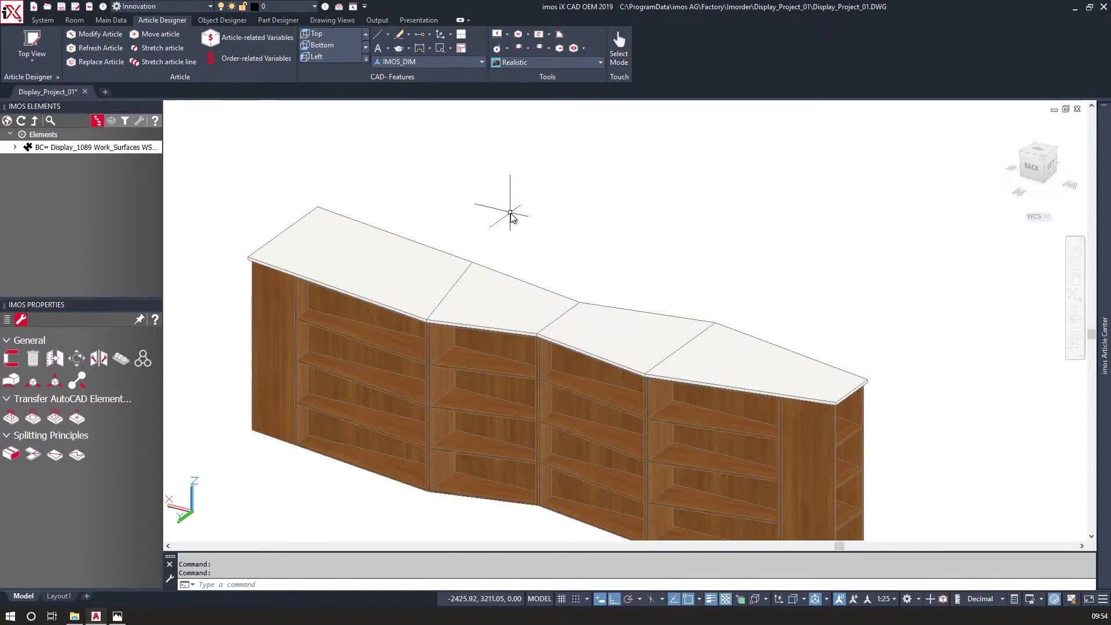
{"action": "middle_click_drag", "start_coordinate": [275, 422], "coordinate": [279, 378]}
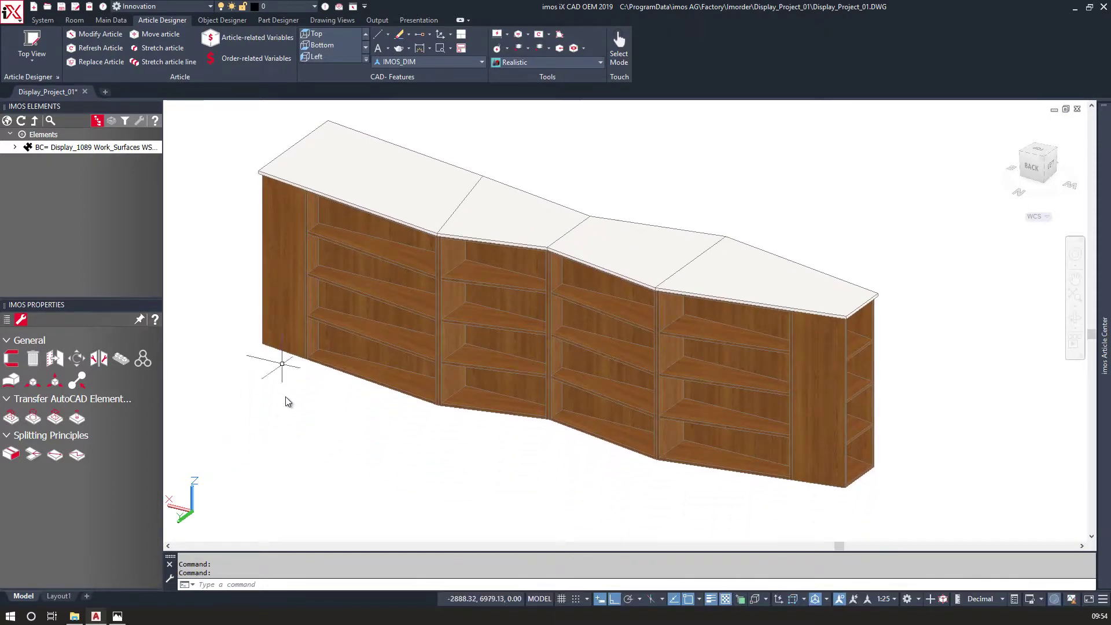
{"action": "middle_click_drag", "start_coordinate": [315, 421], "coordinate": [479, 303], "text": "shift"}
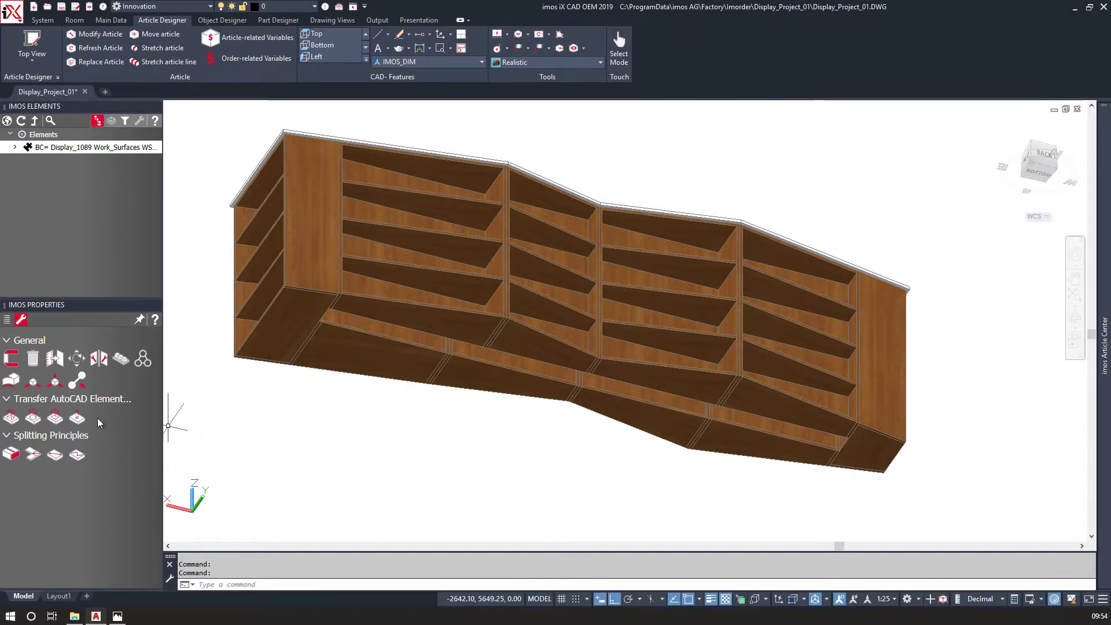
Start a contiguous base for the ten Display_unit_01 articles, based on the kitchen variable-height base BA_K_1_FIN20_FLRB_SVR.
{"action": "left_click", "coordinate": [7, 121]}
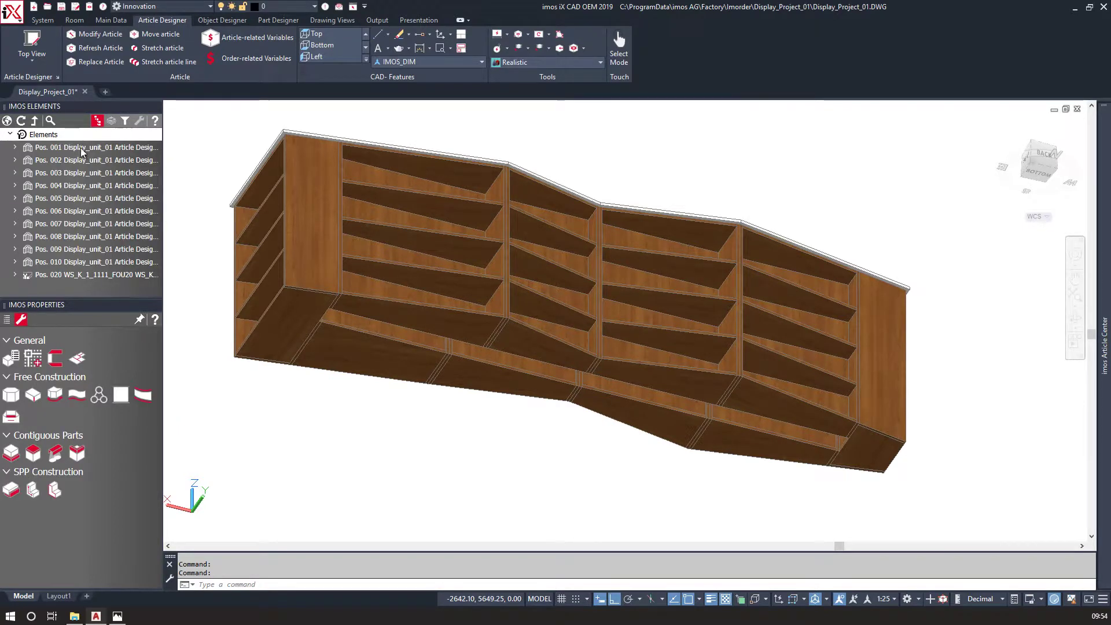
{"action": "left_click", "coordinate": [67, 148]}
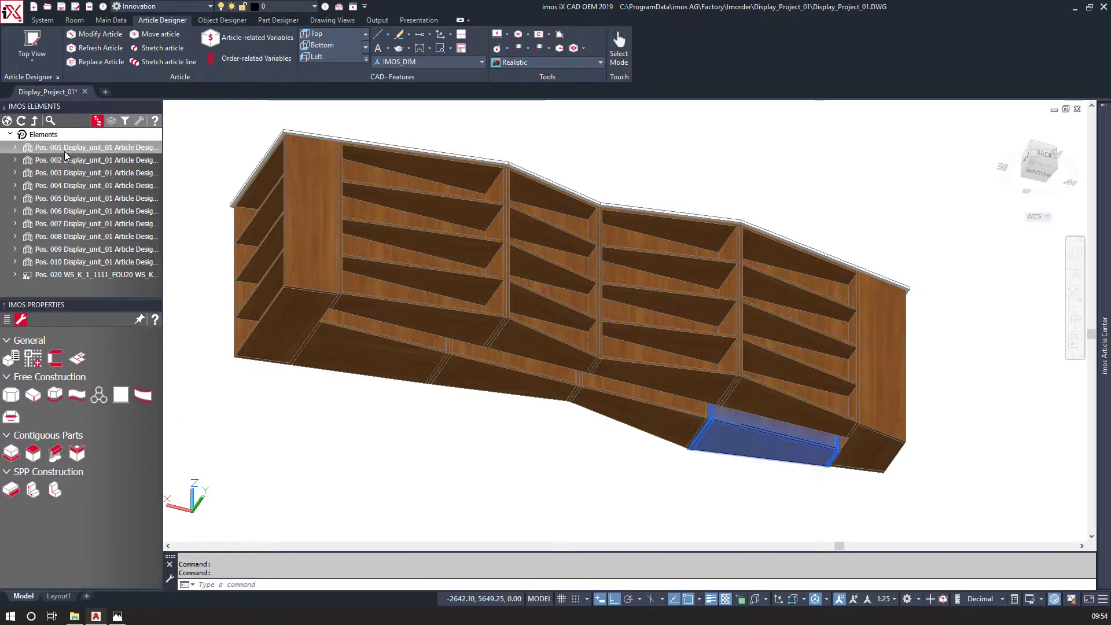
{"action": "left_click", "coordinate": [82, 265], "text": "shift"}
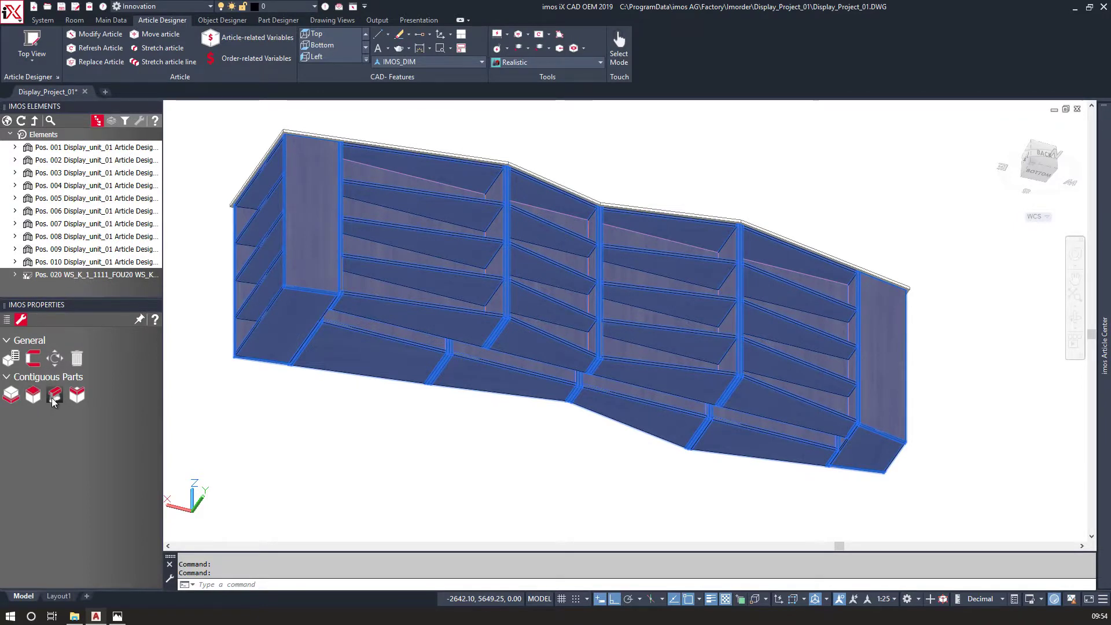
{"action": "left_click", "coordinate": [9, 396]}
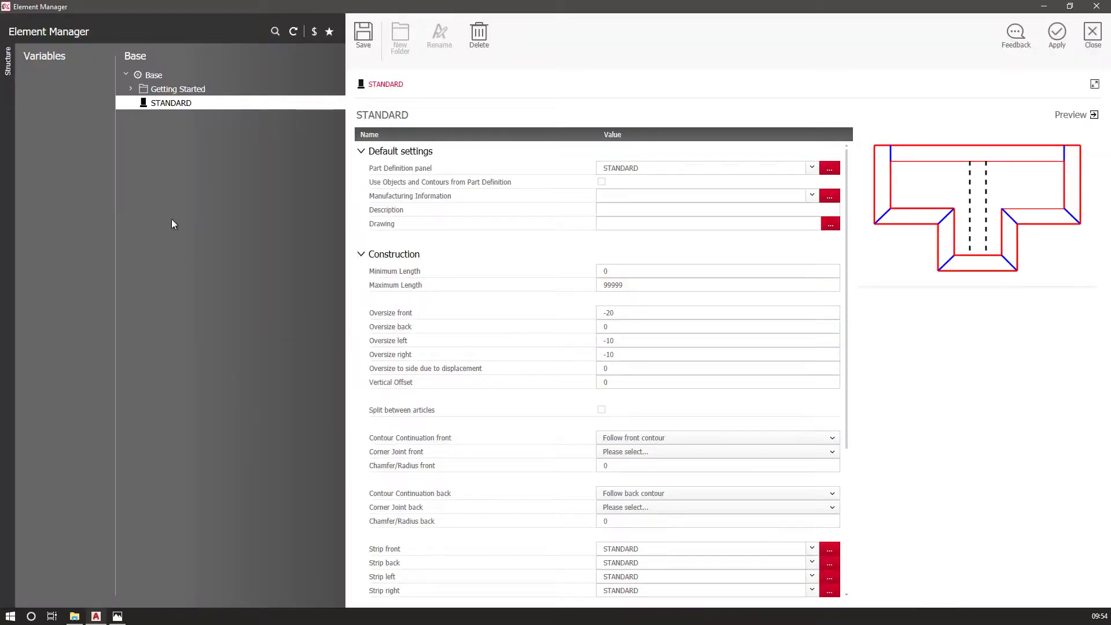
{"action": "left_click", "coordinate": [132, 89]}
{"action": "left_click", "coordinate": [137, 117]}
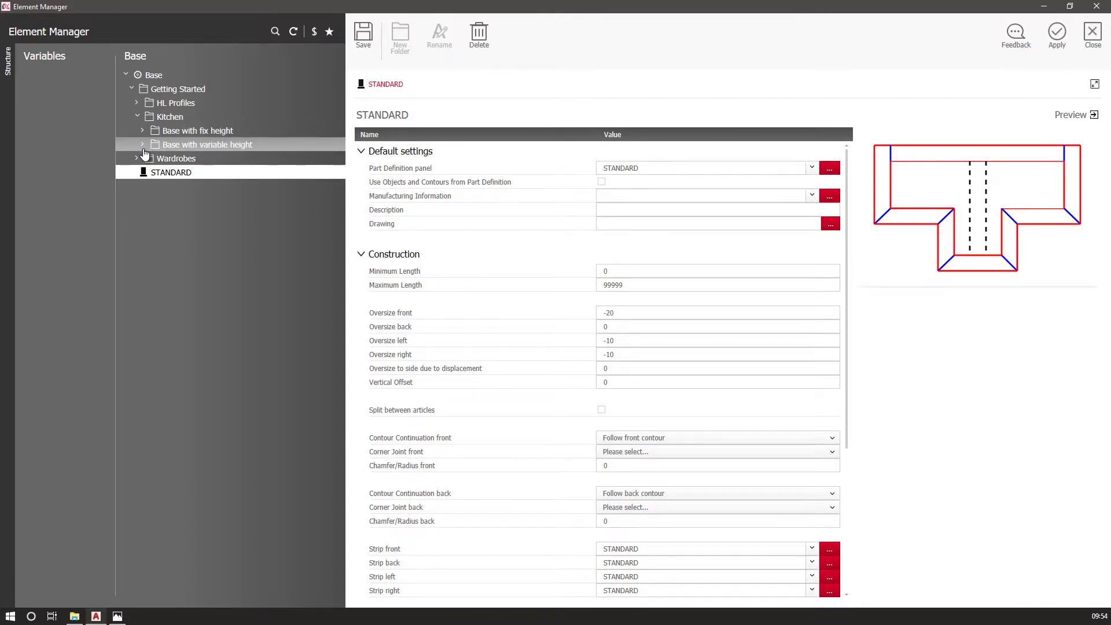
{"action": "left_click", "coordinate": [142, 144]}
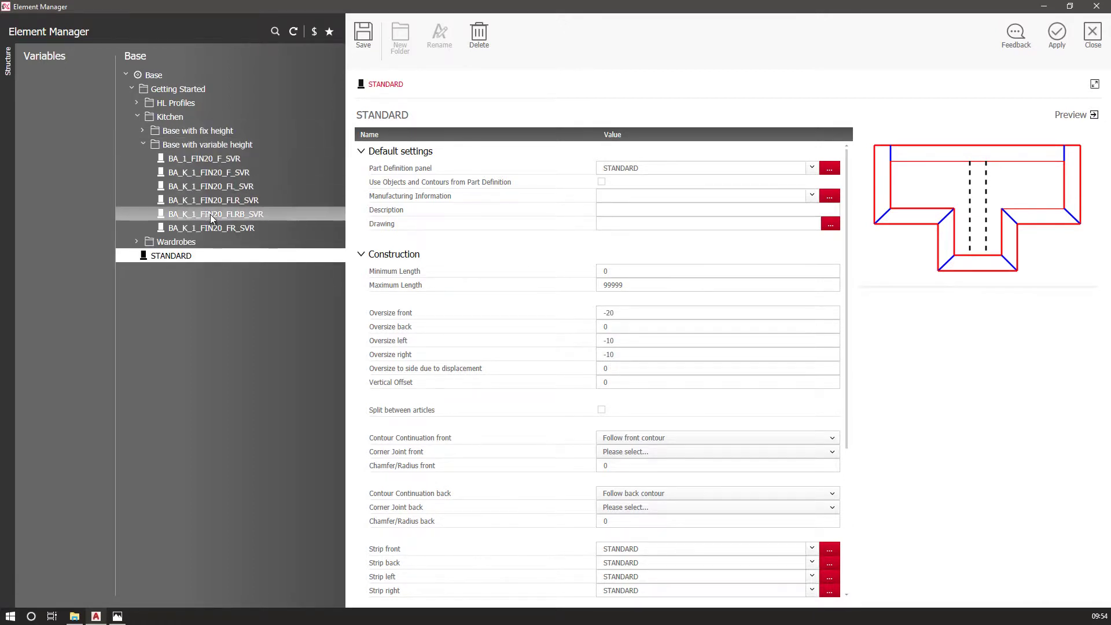
{"action": "left_click", "coordinate": [243, 215]}
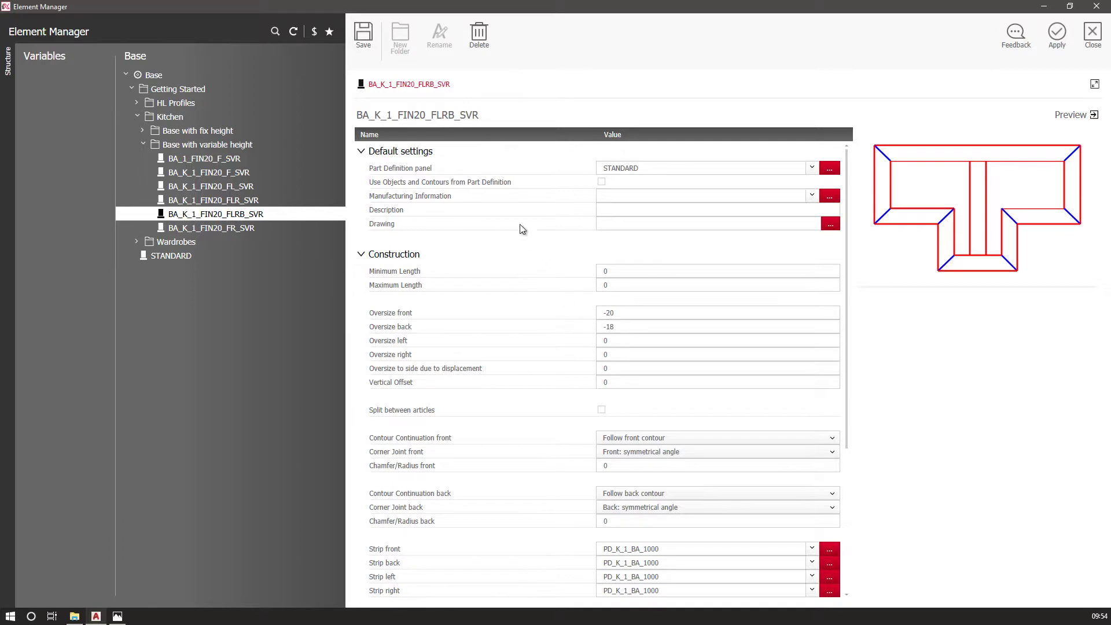
Create the base variant BA_K_1_FIN20_FLRB20_SVR, set its back, left and right oversizes to -20, and save it.
{"action": "left_click", "coordinate": [454, 115]}
{"action": "type", "text": "20"}
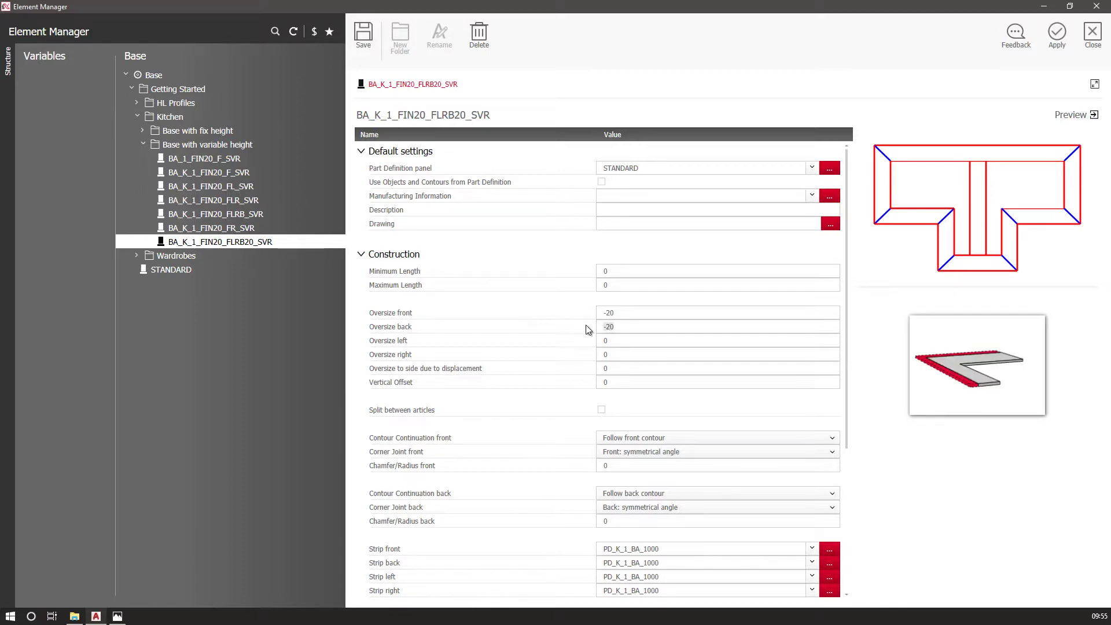
{"action": "type", "text": "-20"}
{"action": "left_click_drag", "start_coordinate": [625, 357], "coordinate": [583, 363]}
{"action": "type", "text": "-20"}
{"action": "left_click", "coordinate": [364, 33]}
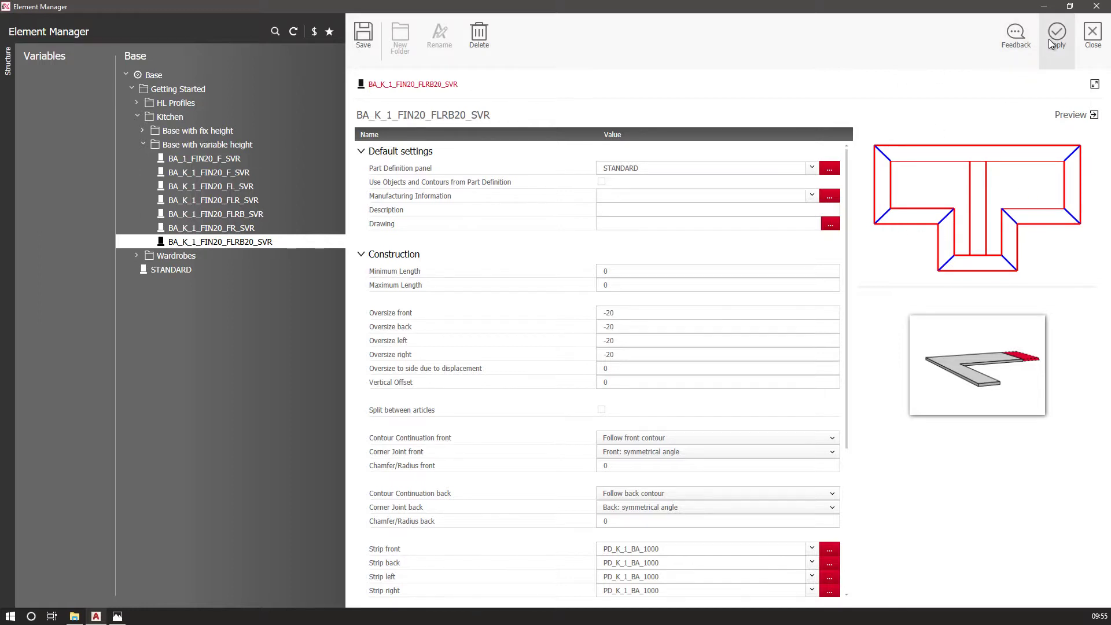
Apply the new base definition to the selected display units, accept the base and clear the selection.
{"action": "left_click", "coordinate": [1049, 39]}
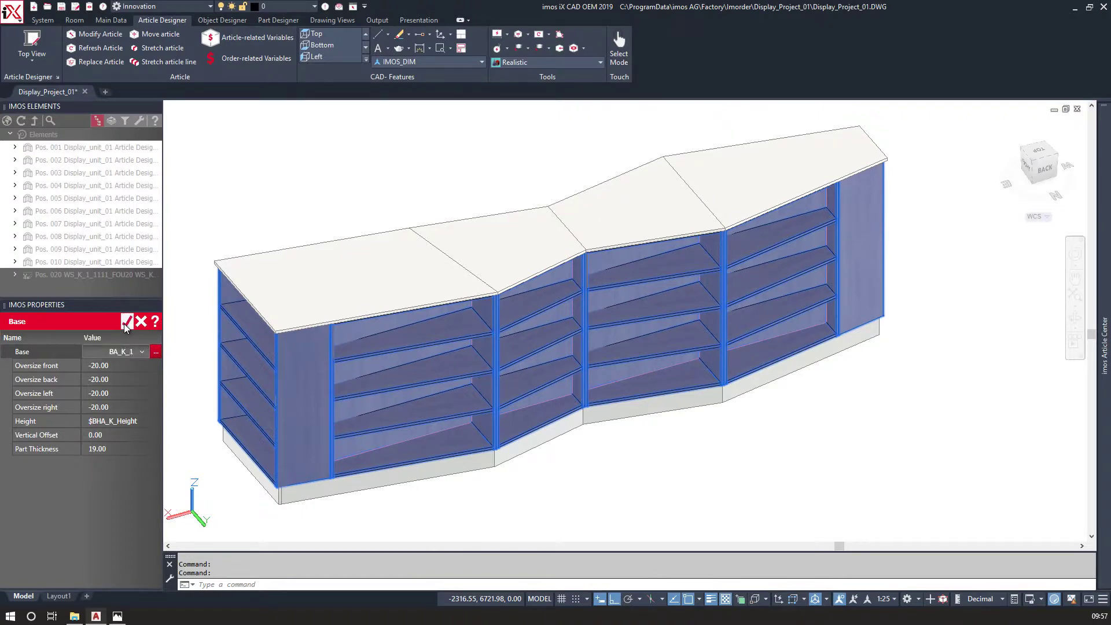
{"action": "left_click", "coordinate": [126, 322]}
{"action": "scroll", "coordinate": [607, 421], "scroll_direction": "down", "scroll_amount": 3}
{"action": "mouse_move", "coordinate": [602, 439]}
{"action": "middle_mouse_down", "text": "shift"}
{"action": "mouse_move", "coordinate": [593, 464]}
{"action": "mouse_move", "coordinate": [689, 421]}
{"action": "mouse_move", "coordinate": [878, 461]}
{"action": "mouse_move", "coordinate": [841, 459]}
{"action": "mouse_move", "coordinate": [967, 446]}
{"action": "mouse_move", "coordinate": [768, 456]}
{"action": "mouse_move", "coordinate": [459, 449]}
{"action": "middle_mouse_up", "text": "shift"}
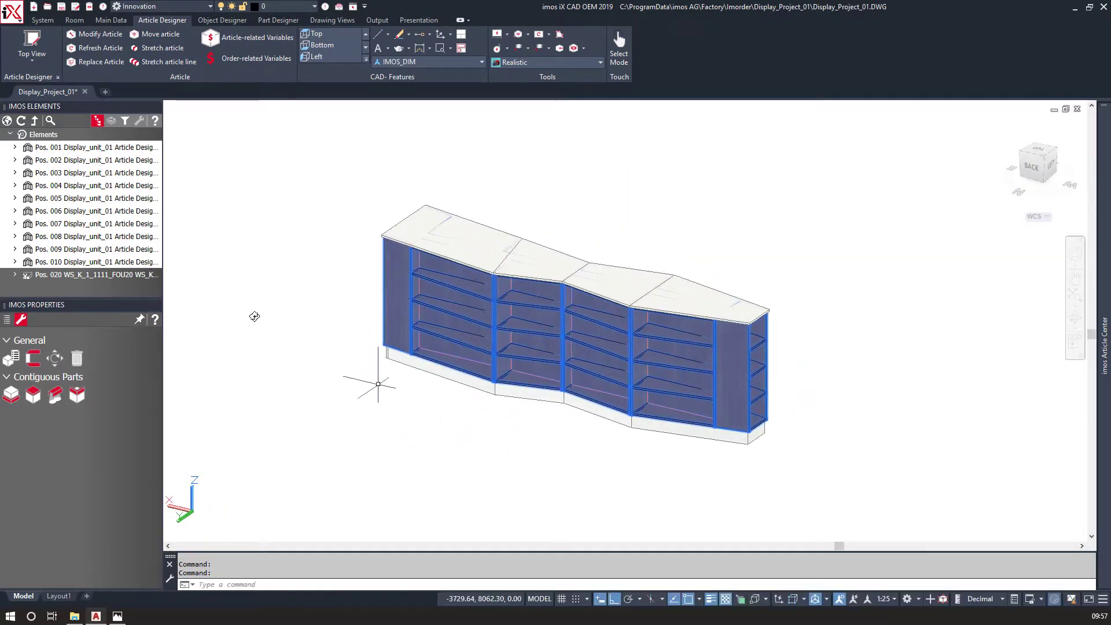
{"action": "left_click", "coordinate": [46, 136]}
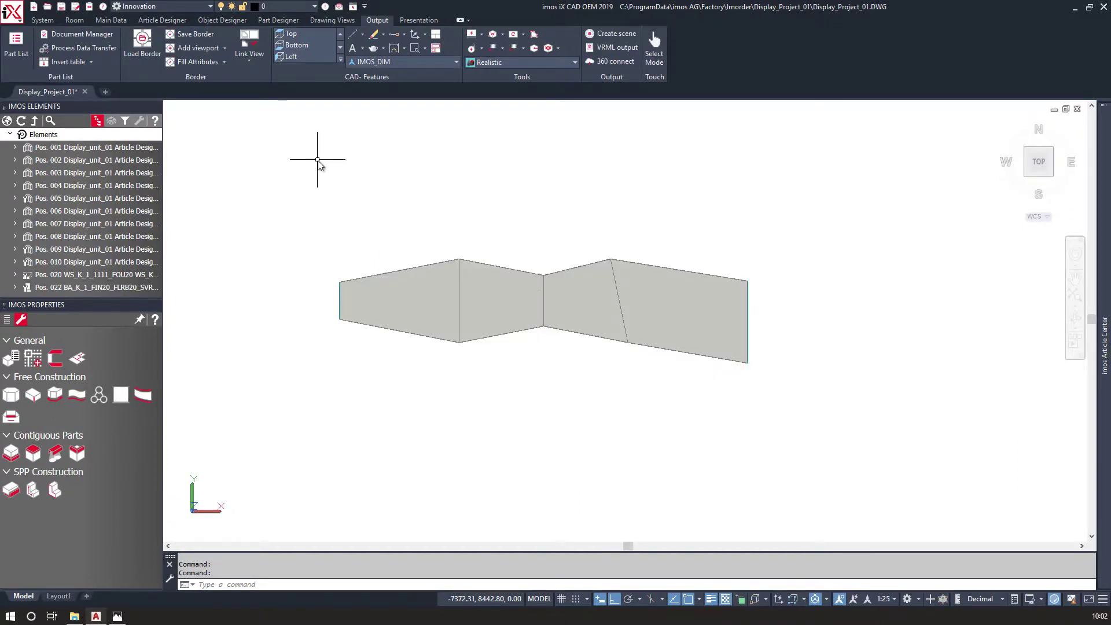
Generate a 2D plan view of the whole shelf island with the default section options and place it beside the model.
{"action": "left_click", "coordinate": [324, 22]}
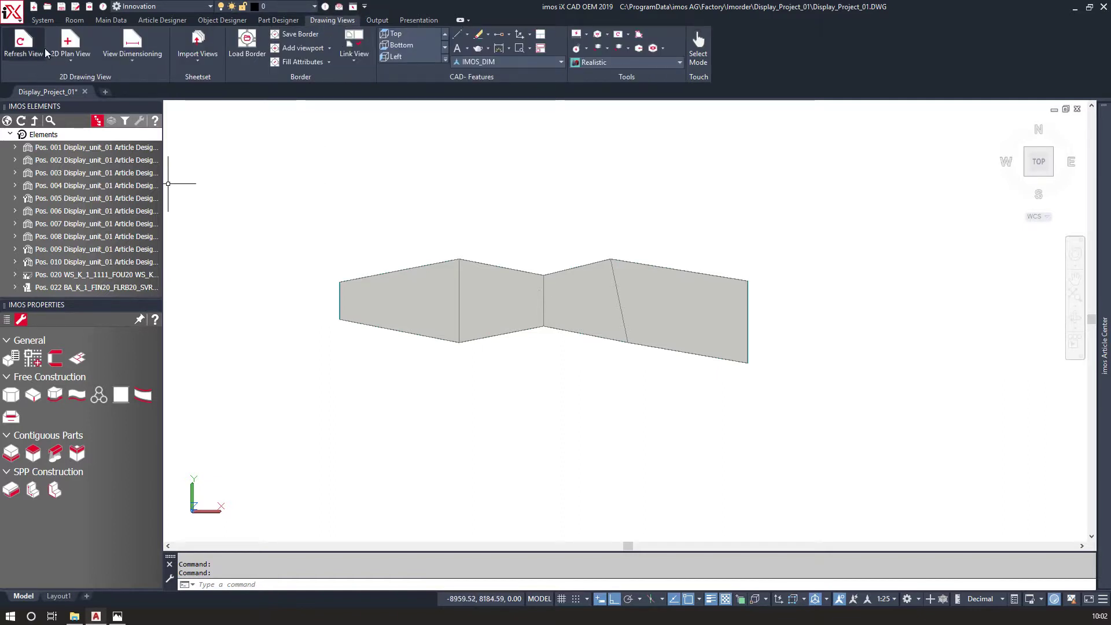
{"action": "left_click", "coordinate": [70, 44]}
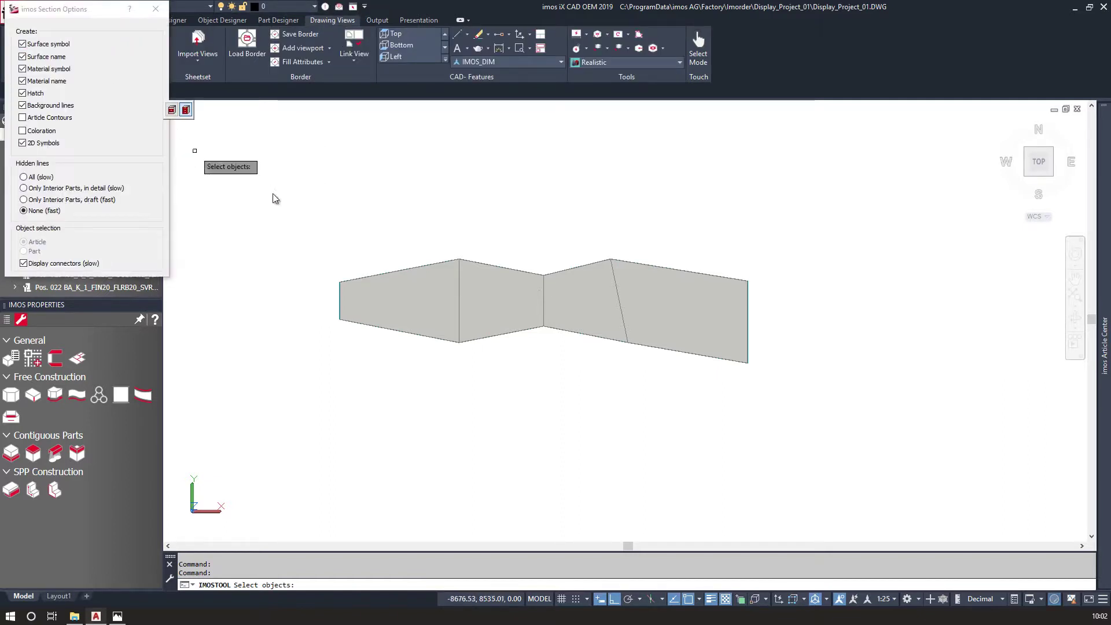
{"action": "mouse_move", "coordinate": [302, 217]}
{"action": "left_mouse_down"}
{"action": "mouse_move", "coordinate": [625, 307]}
{"action": "mouse_move", "coordinate": [807, 391]}
{"action": "left_mouse_up"}
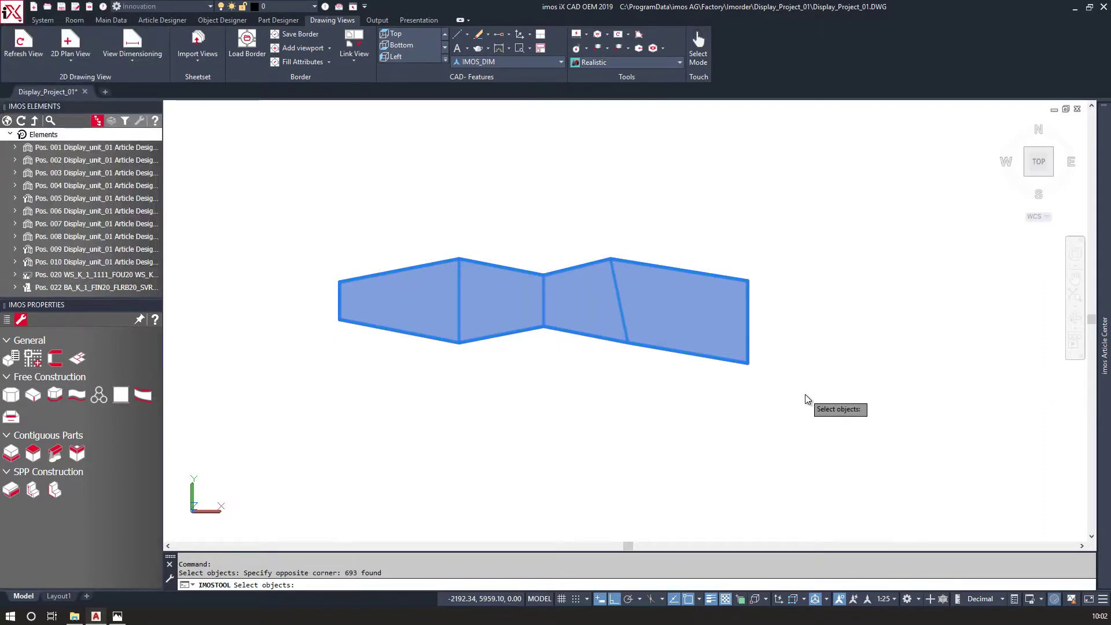
{"action": "key", "text": "Return"}
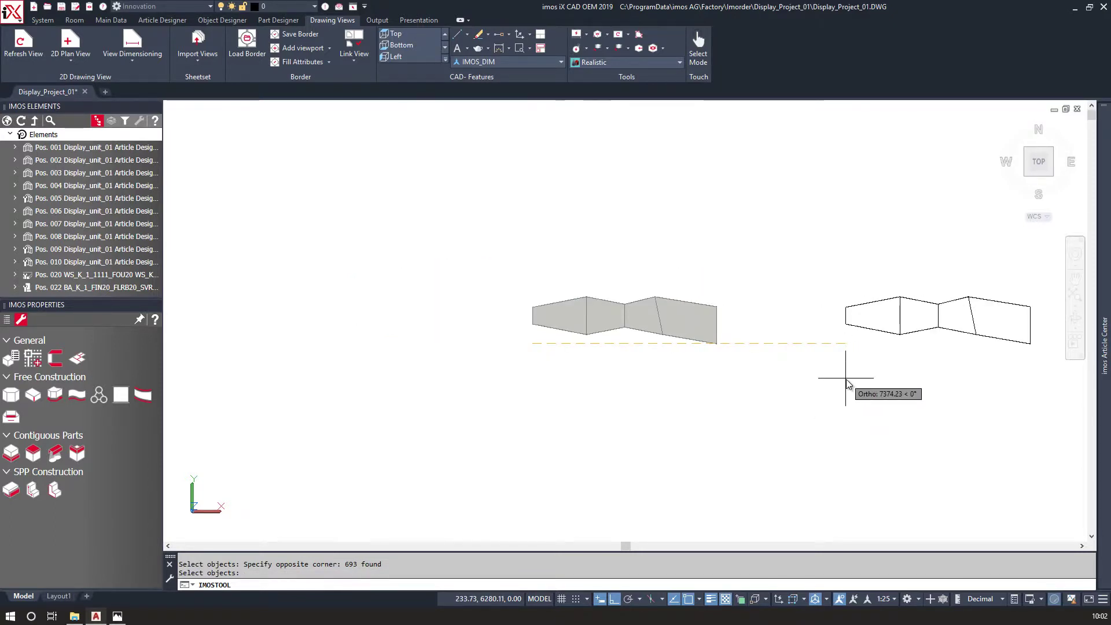
{"action": "mouse_move", "coordinate": [777, 388]}
{"action": "middle_mouse_down"}
{"action": "mouse_move", "coordinate": [446, 392]}
{"action": "mouse_move", "coordinate": [347, 342]}
{"action": "middle_mouse_up"}
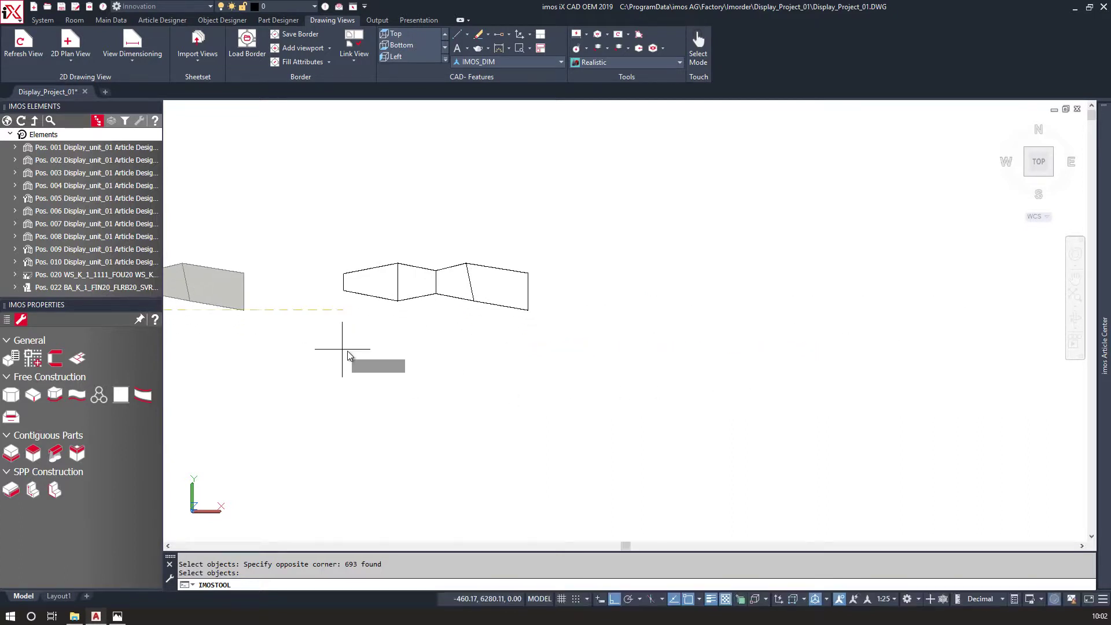
{"action": "key", "text": "Return"}
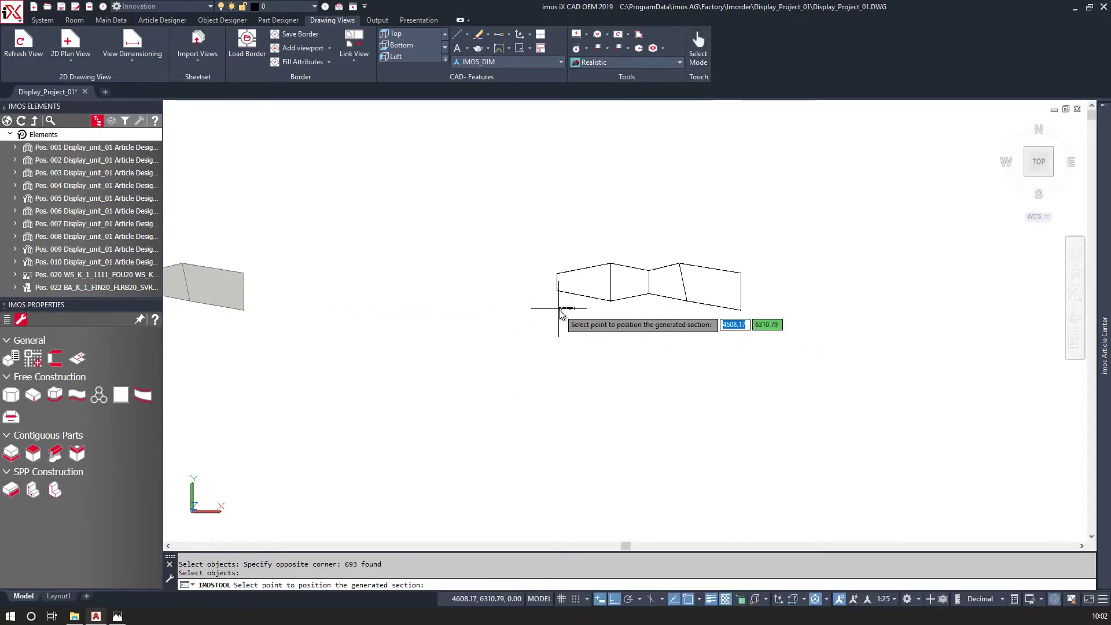
{"action": "left_click", "coordinate": [556, 320]}
Create a 2D elevation view from the plan view with its view symbol below the plan, and place the elevation underneath.
{"action": "left_click", "coordinate": [74, 59]}
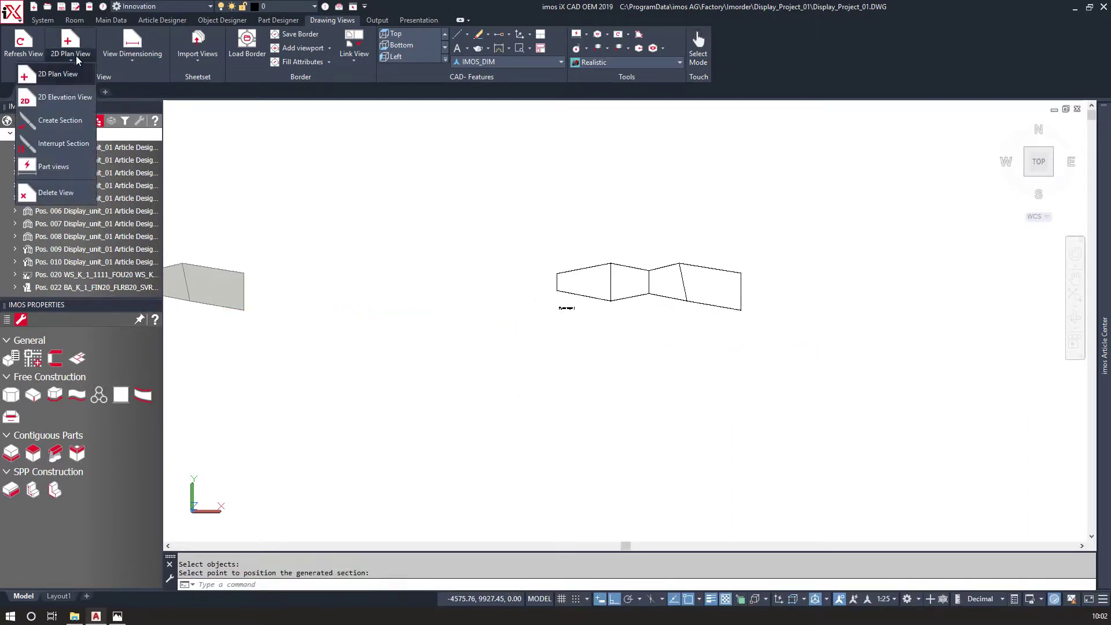
{"action": "left_click", "coordinate": [80, 97]}
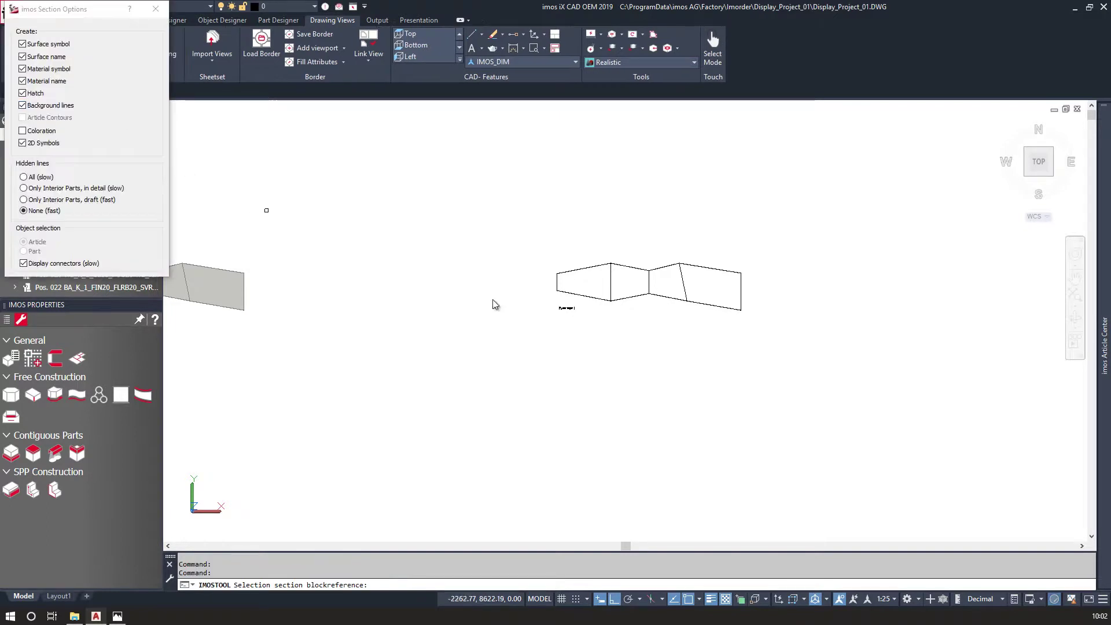
{"action": "left_click", "coordinate": [654, 299]}
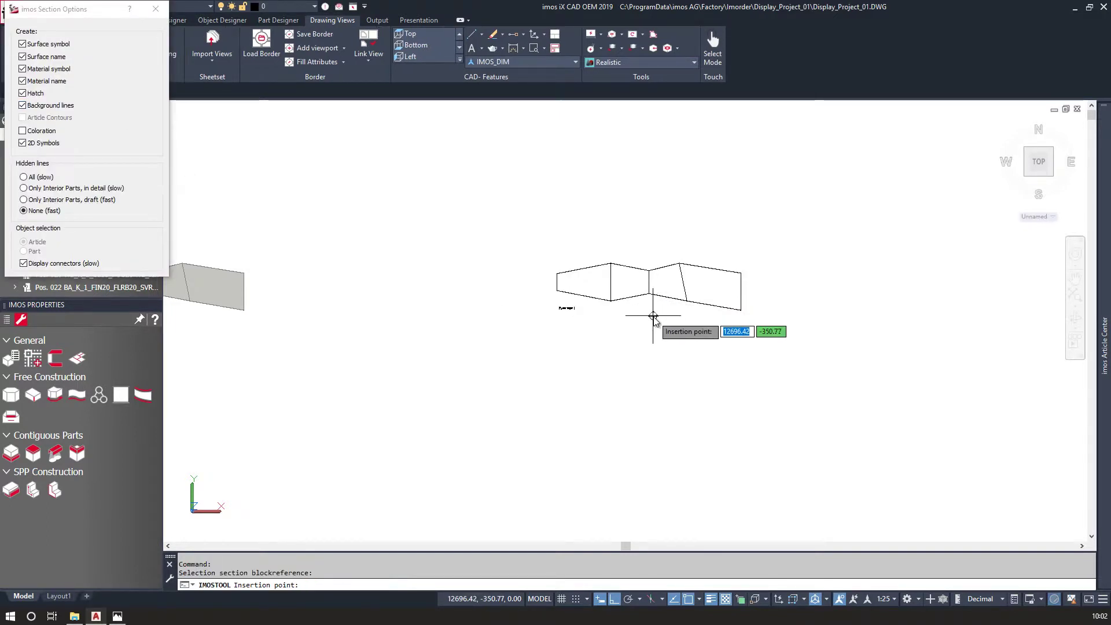
{"action": "left_click", "coordinate": [653, 316]}
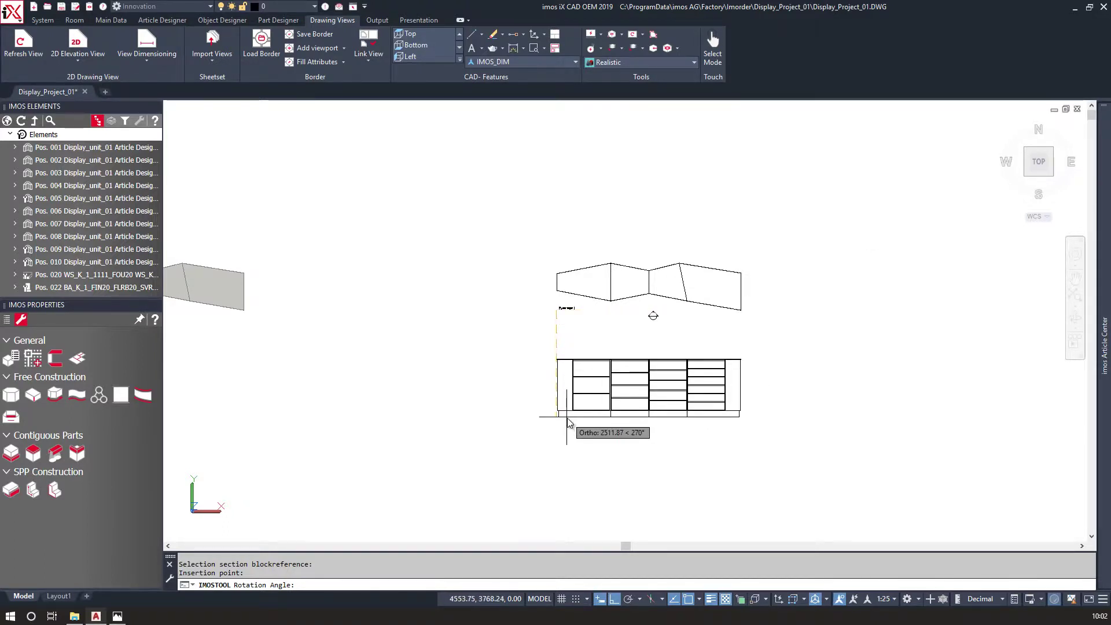
{"action": "left_click", "coordinate": [567, 424]}
{"action": "left_click", "coordinate": [398, 403]}
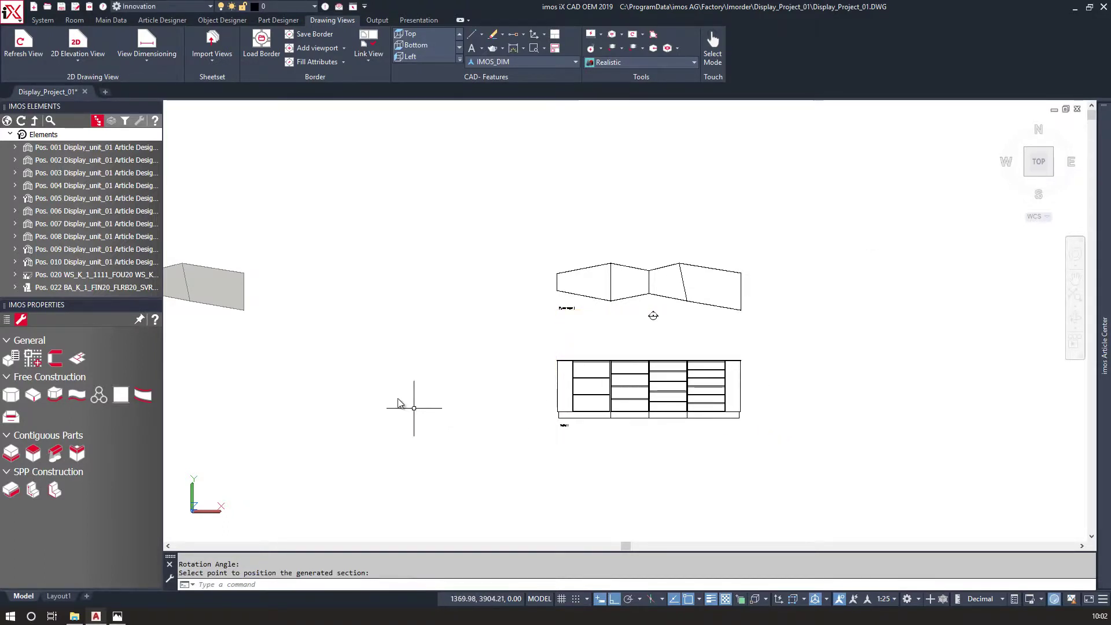
Create a second 2D elevation from the plan view with its view symbol above the plan, placing it lower left of the first elevation.
{"action": "scroll", "coordinate": [702, 395], "scroll_direction": "up", "scroll_amount": 3}
{"action": "middle_click_drag", "start_coordinate": [650, 410], "coordinate": [600, 451]}
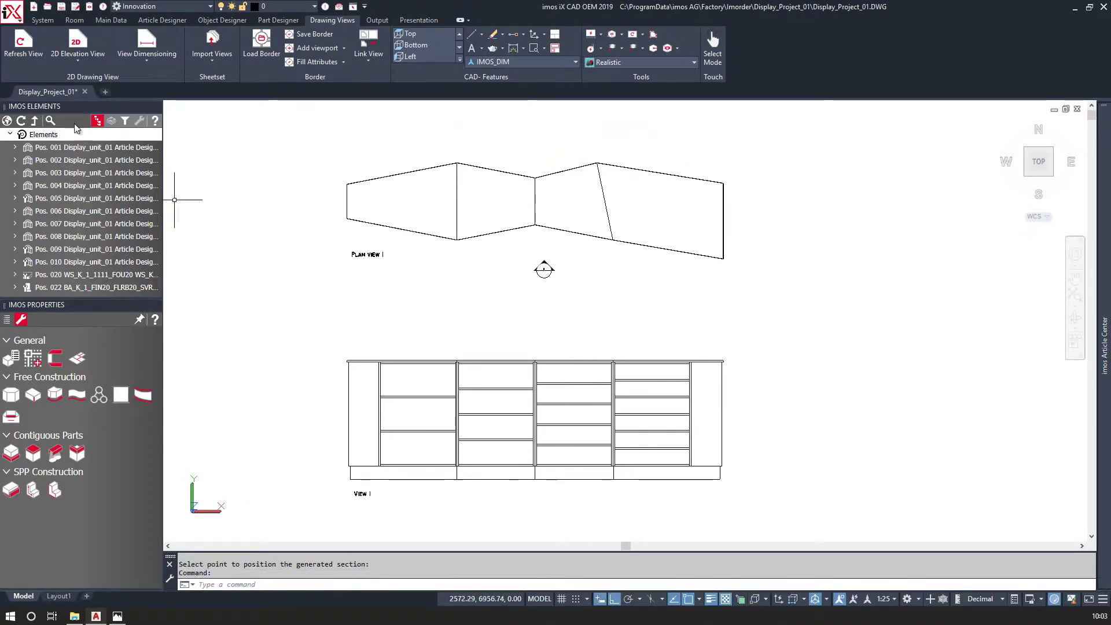
{"action": "left_click", "coordinate": [76, 45]}
{"action": "left_click", "coordinate": [454, 166]}
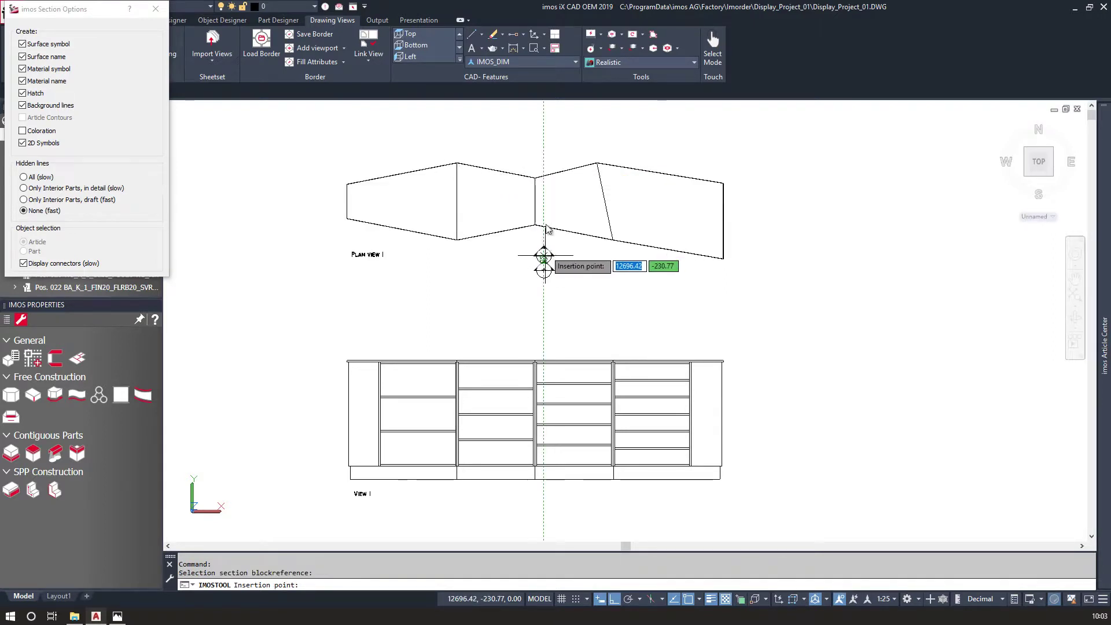
{"action": "left_click", "coordinate": [544, 140]}
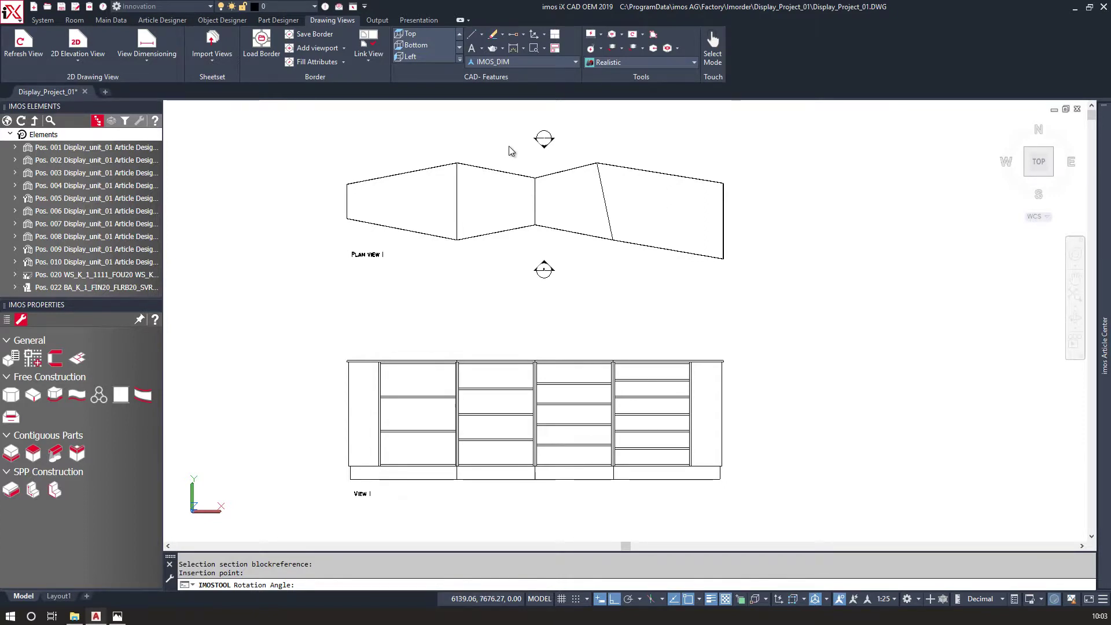
{"action": "scroll", "coordinate": [674, 332], "scroll_direction": "down", "scroll_amount": 2}
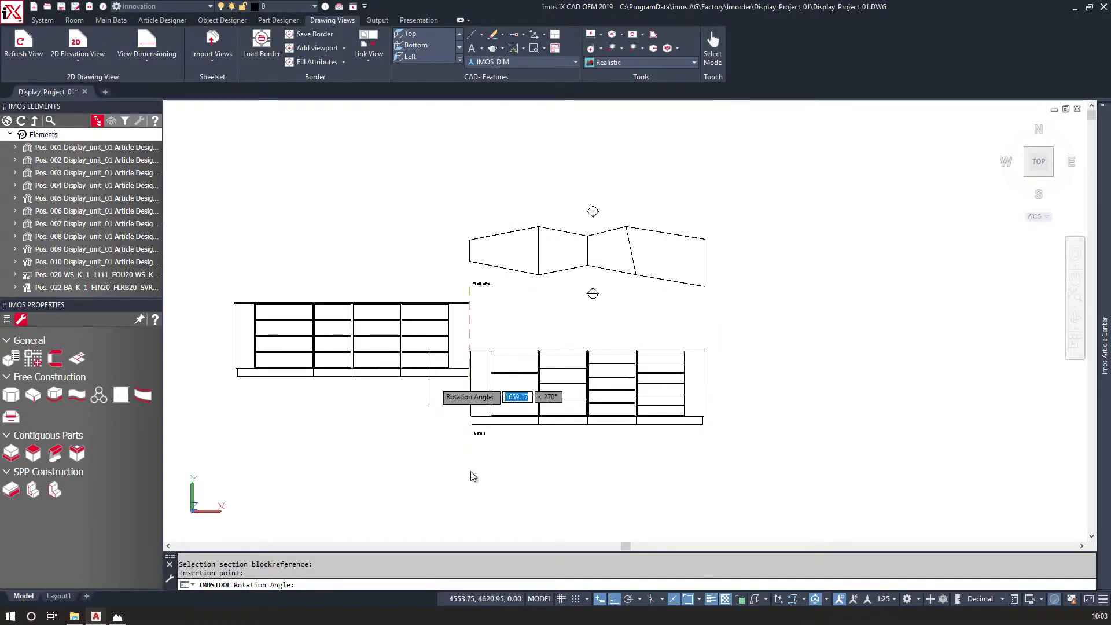
{"action": "key", "text": "Return"}
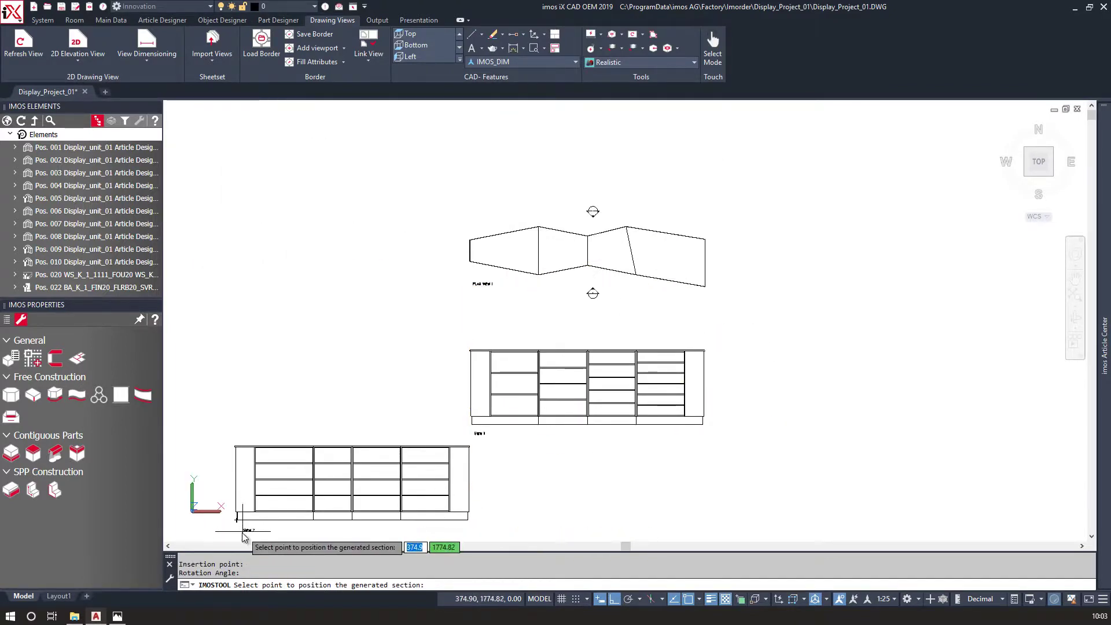
{"action": "left_click", "coordinate": [242, 537]}
Move the newly placed second elevation horizontally so its left edge lines up with the left edge of View 1.
{"action": "left_click", "coordinate": [242, 478]}
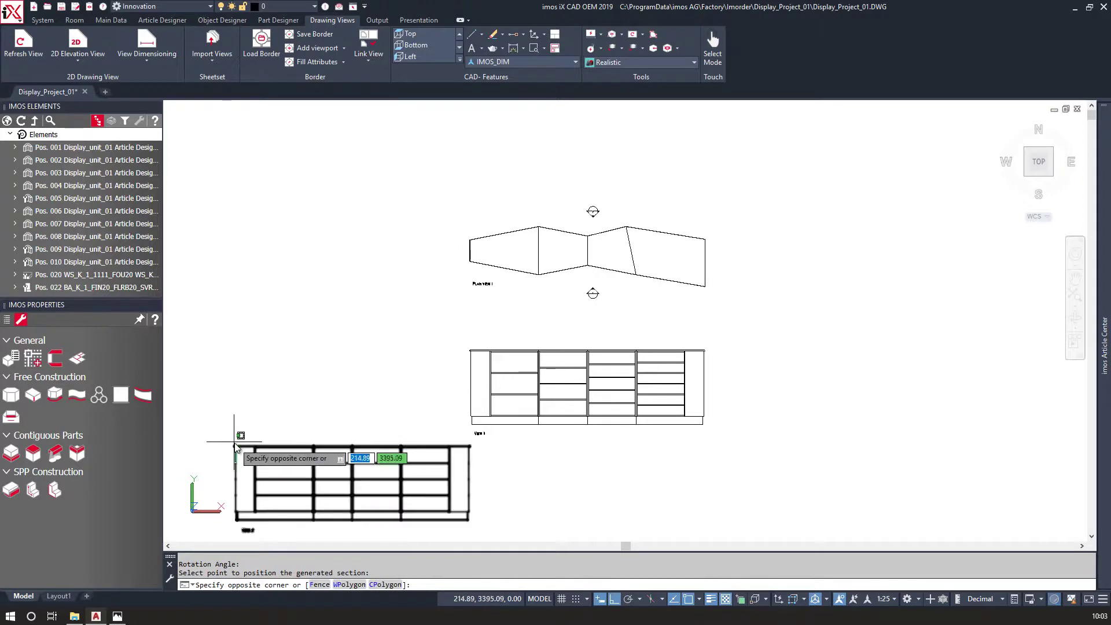
{"action": "left_click", "coordinate": [238, 451]}
{"action": "type", "text": "m"}
{"action": "key", "text": "Return"}
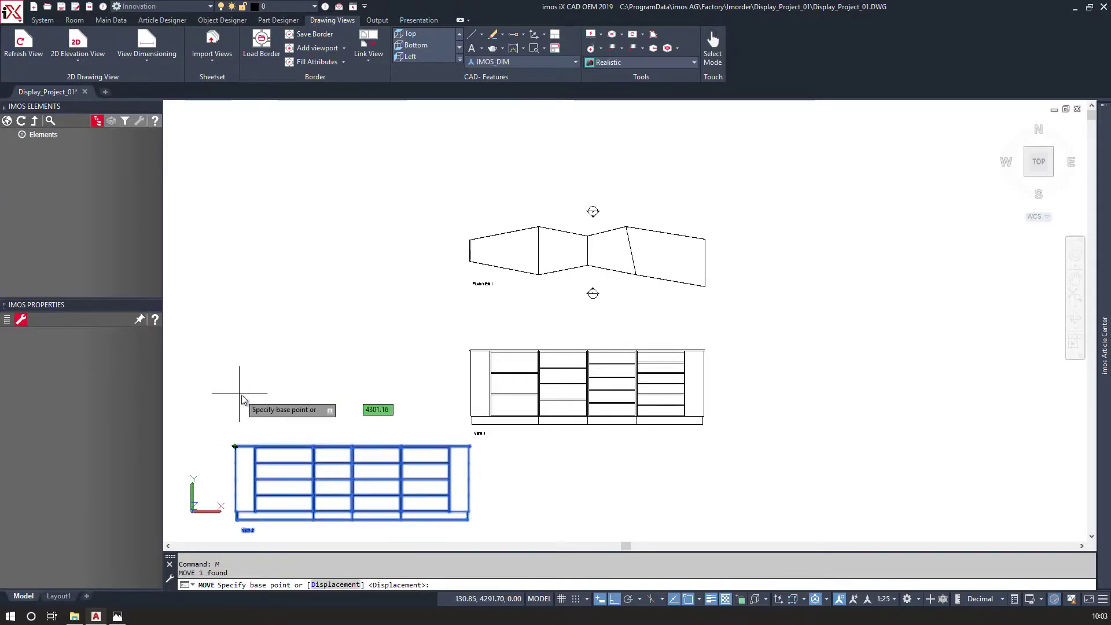
{"action": "scroll", "coordinate": [230, 456], "scroll_direction": "up", "scroll_amount": 1}
{"action": "scroll", "coordinate": [230, 456], "scroll_direction": "up", "scroll_amount": 2}
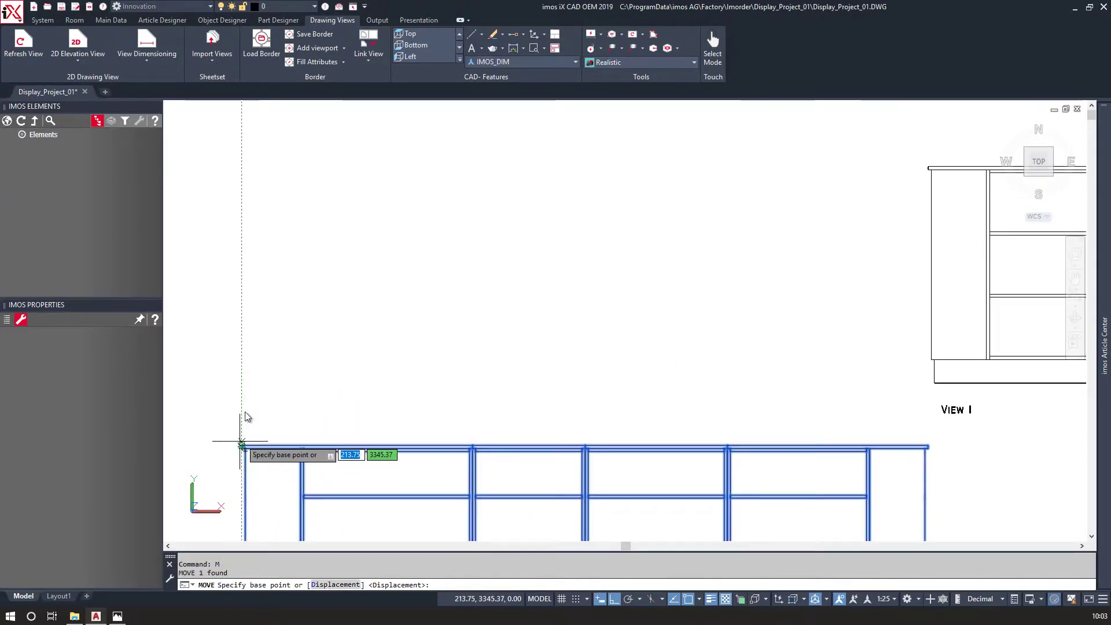
{"action": "left_click", "coordinate": [242, 327]}
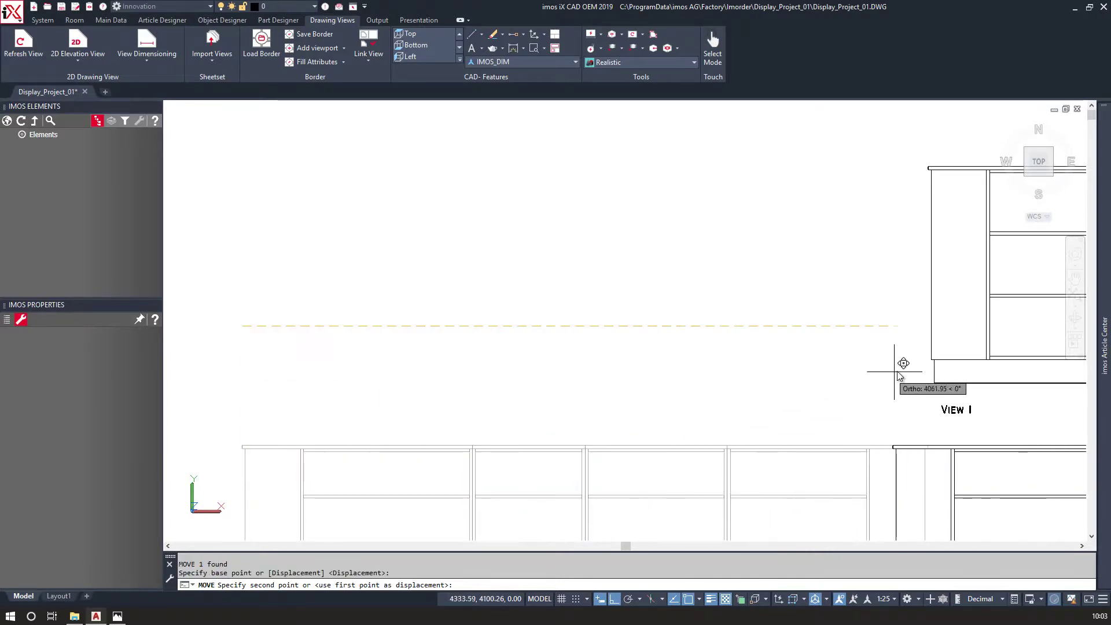
{"action": "left_click", "coordinate": [927, 165]}
Move the View 2 elevation straight down so it sits clear below View 1 and its label.
{"action": "scroll", "coordinate": [922, 180], "scroll_direction": "down", "scroll_amount": 9}
{"action": "middle_click_drag", "start_coordinate": [778, 356], "coordinate": [345, 341]}
{"action": "left_click", "coordinate": [636, 405]}
{"action": "left_click", "coordinate": [512, 323]}
{"action": "type", "text": "m"}
{"action": "key", "text": "Return"}
{"action": "left_click", "coordinate": [376, 293]}
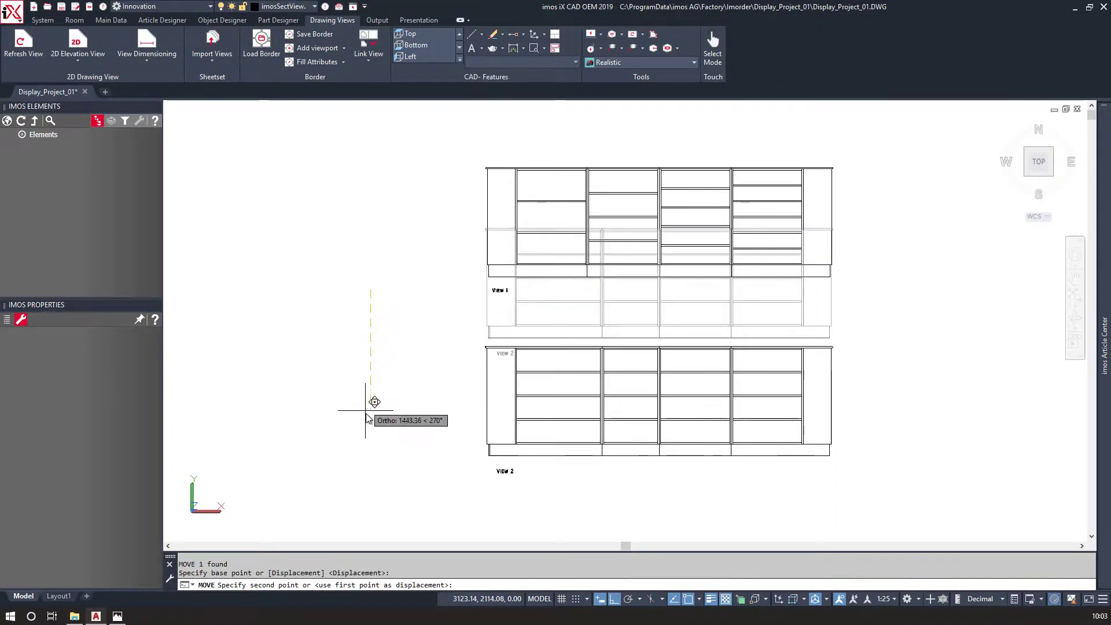
{"action": "left_click", "coordinate": [376, 428]}
Create a third 2D elevation from the plan view with its view symbol left of the plan, placing it left of View 1.
{"action": "scroll", "coordinate": [440, 321], "scroll_direction": "down", "scroll_amount": 2}
{"action": "middle_click_drag", "start_coordinate": [437, 323], "coordinate": [389, 377]}
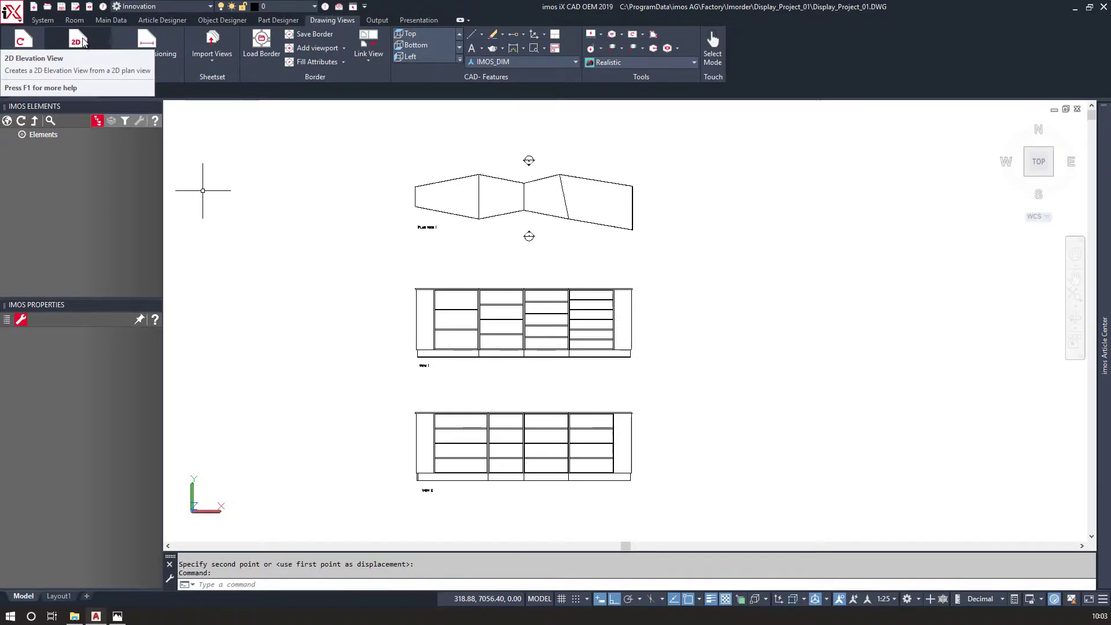
{"action": "left_click", "coordinate": [84, 42]}
{"action": "left_click", "coordinate": [419, 199]}
{"action": "left_click", "coordinate": [402, 197]}
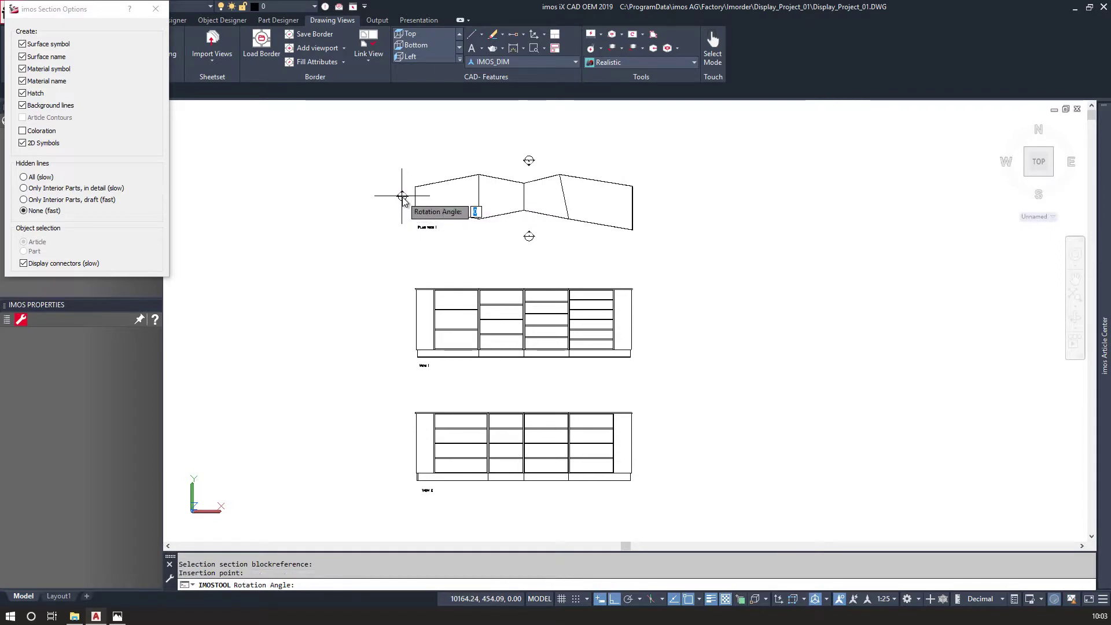
{"action": "left_click", "coordinate": [402, 234]}
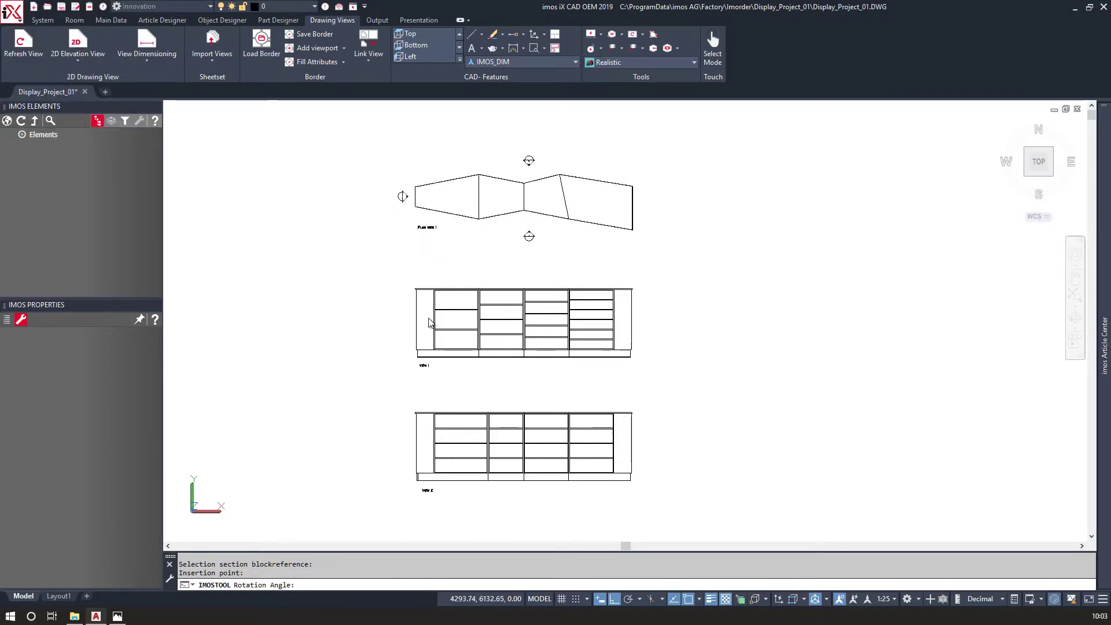
{"action": "left_click", "coordinate": [363, 363]}
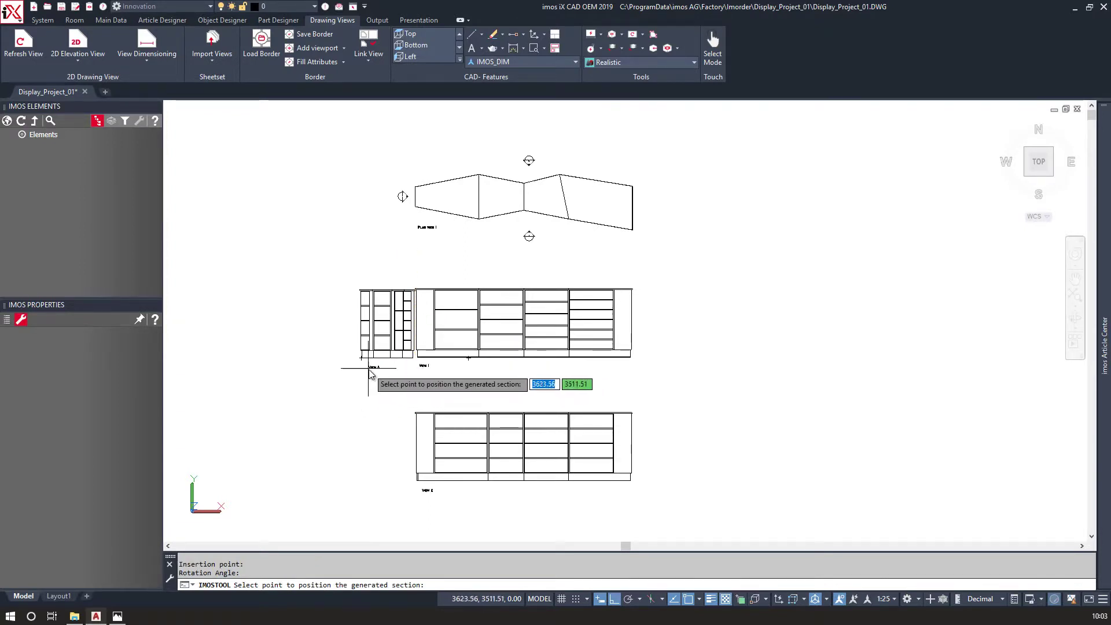
{"action": "left_click", "coordinate": [359, 356]}
Move the third elevation horizontally to the left to leave a clear gap beside View 1.
{"action": "left_click", "coordinate": [352, 349]}
{"action": "left_click", "coordinate": [376, 383]}
{"action": "left_click", "coordinate": [389, 384]}
{"action": "left_click", "coordinate": [347, 334]}
{"action": "type", "text": "m"}
{"action": "key", "text": "Return"}
{"action": "left_click", "coordinate": [335, 313]}
{"action": "left_click", "coordinate": [305, 314]}
Create a fourth 2D elevation from the plan view with its view symbol right of the plan.
{"action": "left_click", "coordinate": [78, 43]}
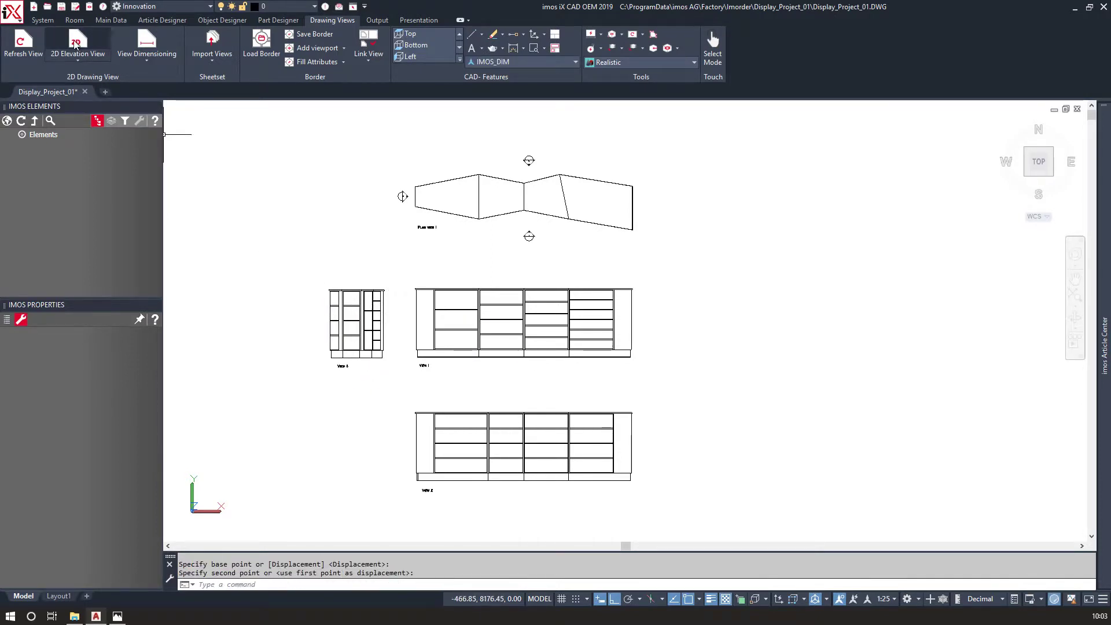
{"action": "left_click", "coordinate": [634, 199]}
{"action": "left_click", "coordinate": [655, 209]}
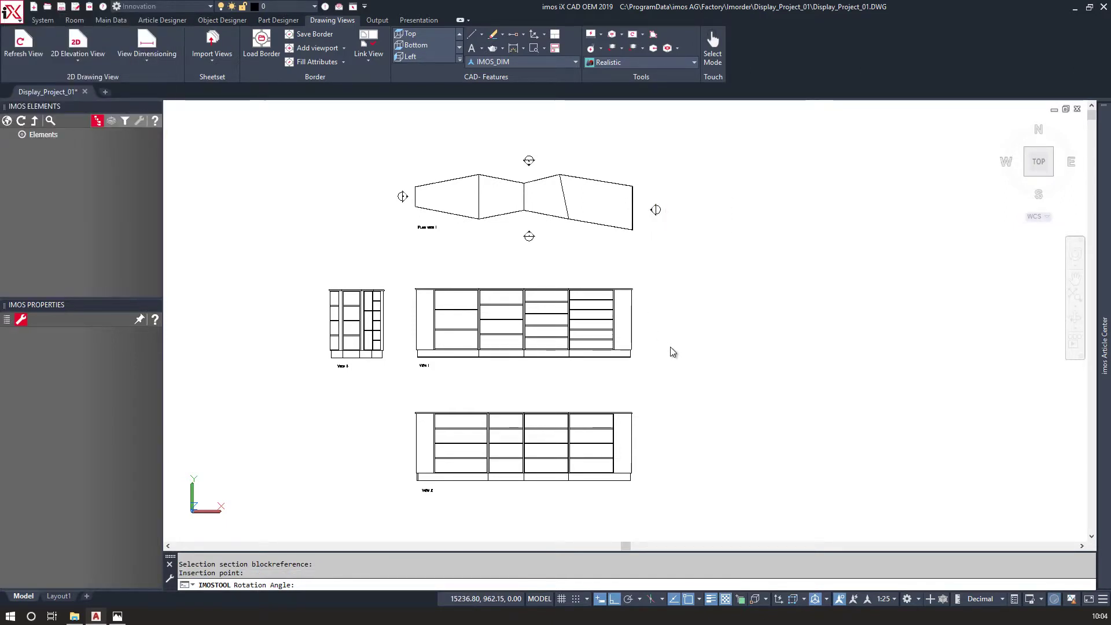
{"action": "left_click", "coordinate": [689, 347]}
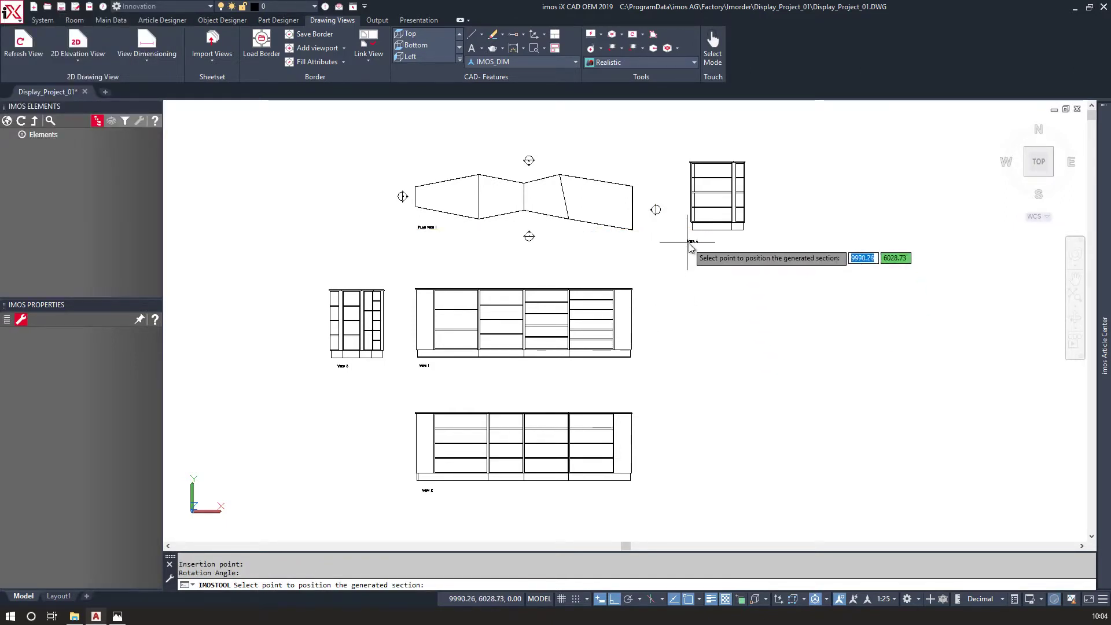
Move the fourth elevation down to the right of View 1, level with it.
{"action": "left_click", "coordinate": [715, 247]}
{"action": "left_click", "coordinate": [682, 219]}
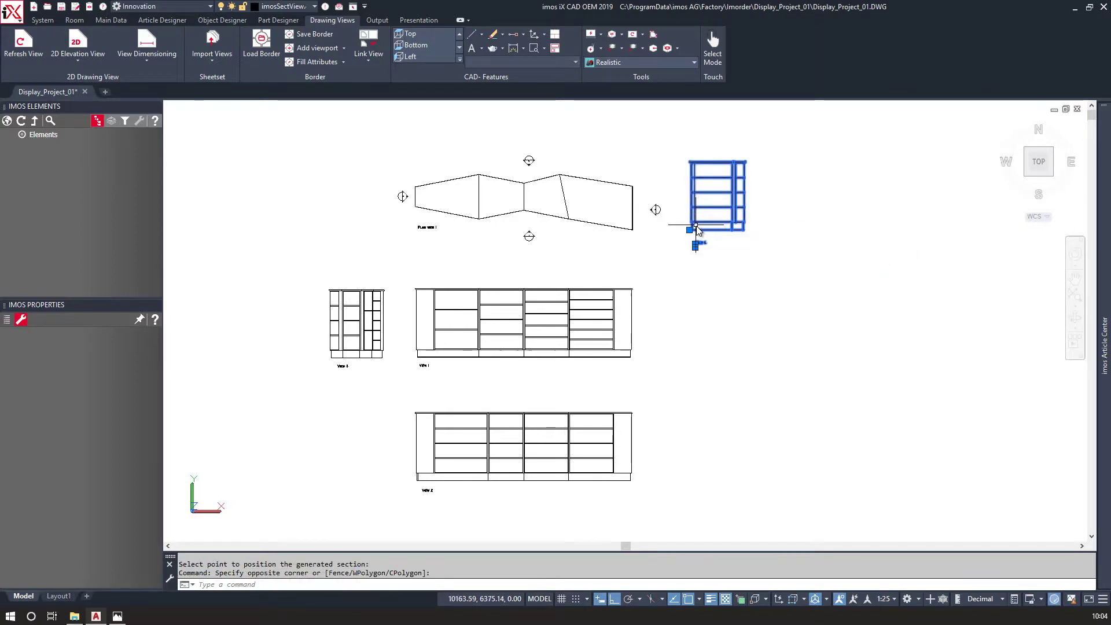
{"action": "type", "text": "m"}
{"action": "key", "text": "Return"}
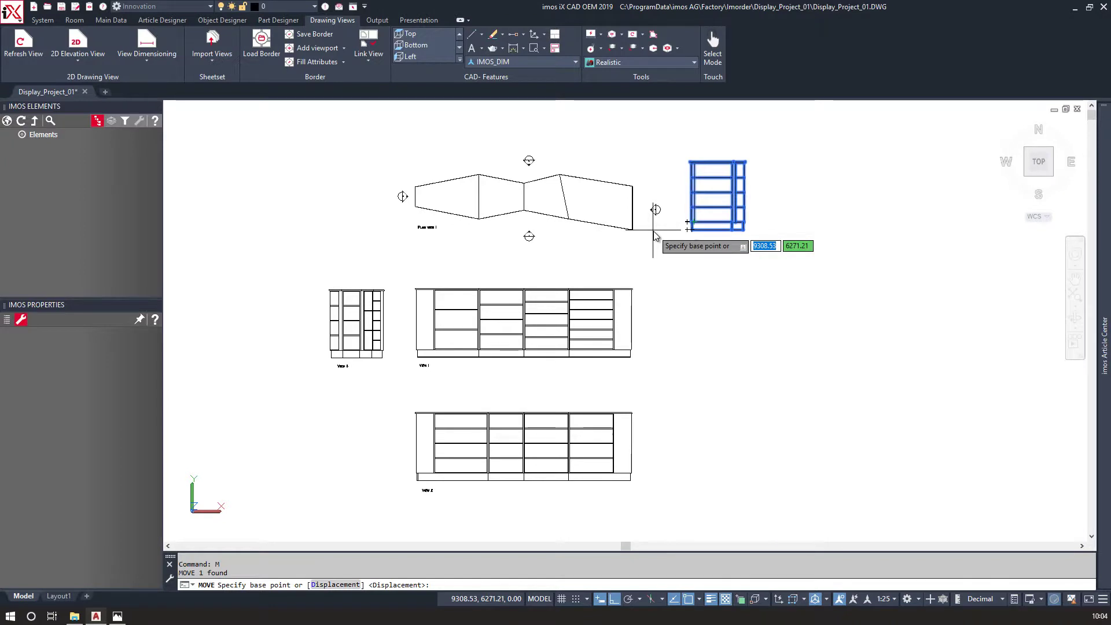
{"action": "left_click", "coordinate": [695, 230]}
{"action": "left_click", "coordinate": [634, 364]}
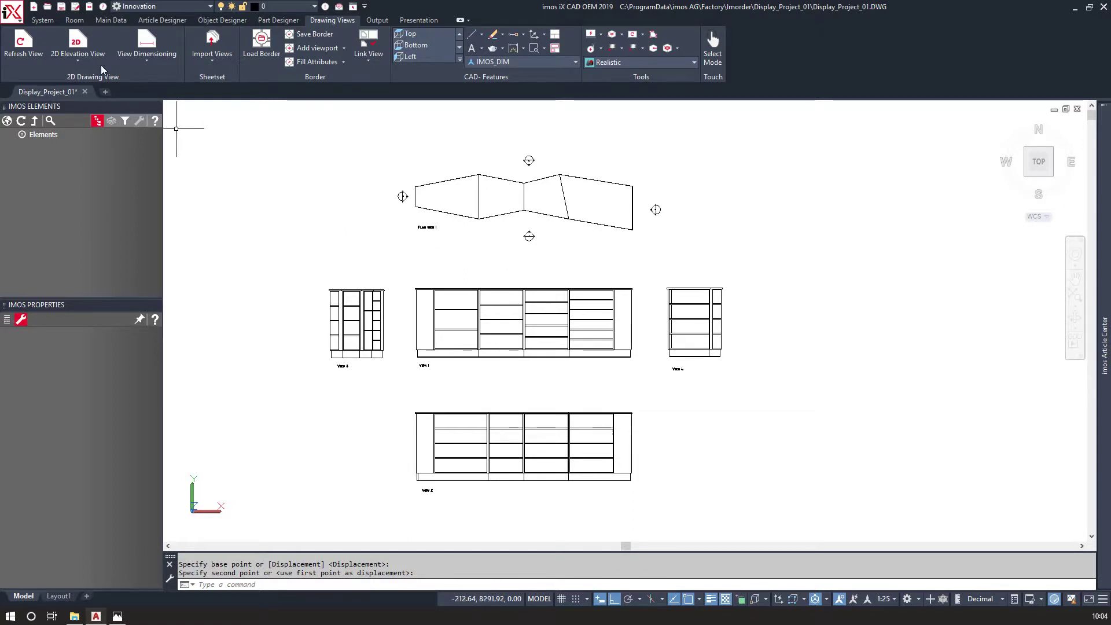
Start a section with the default options and choose the third shelf bay of View 1, the work surface and the base as its objects.
{"action": "left_click", "coordinate": [87, 56]}
{"action": "left_click", "coordinate": [86, 122]}
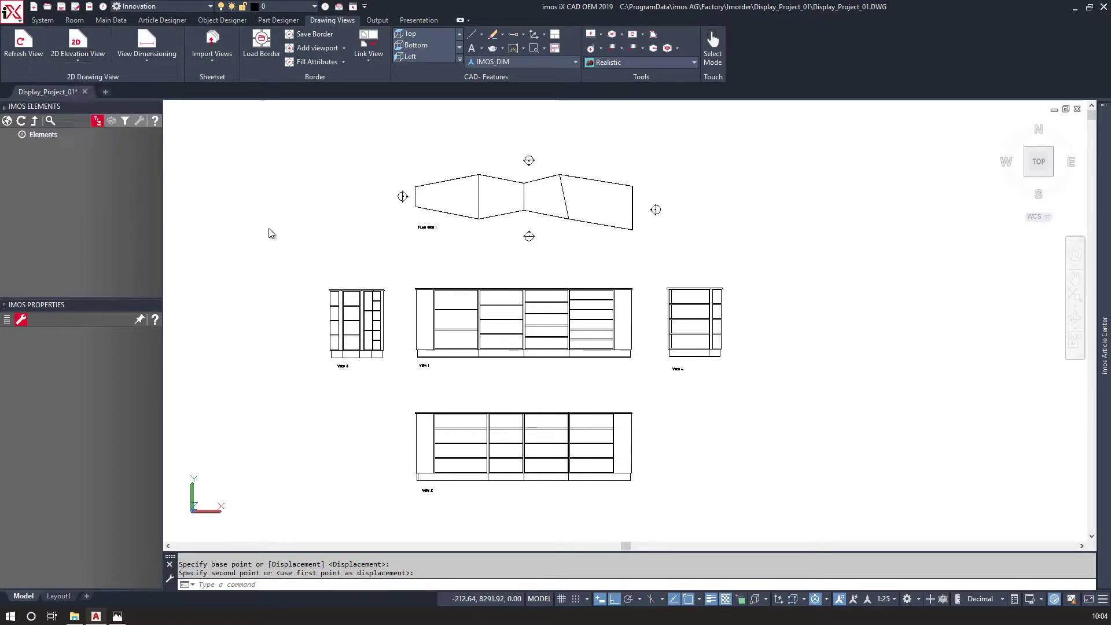
{"action": "left_click", "coordinate": [544, 305]}
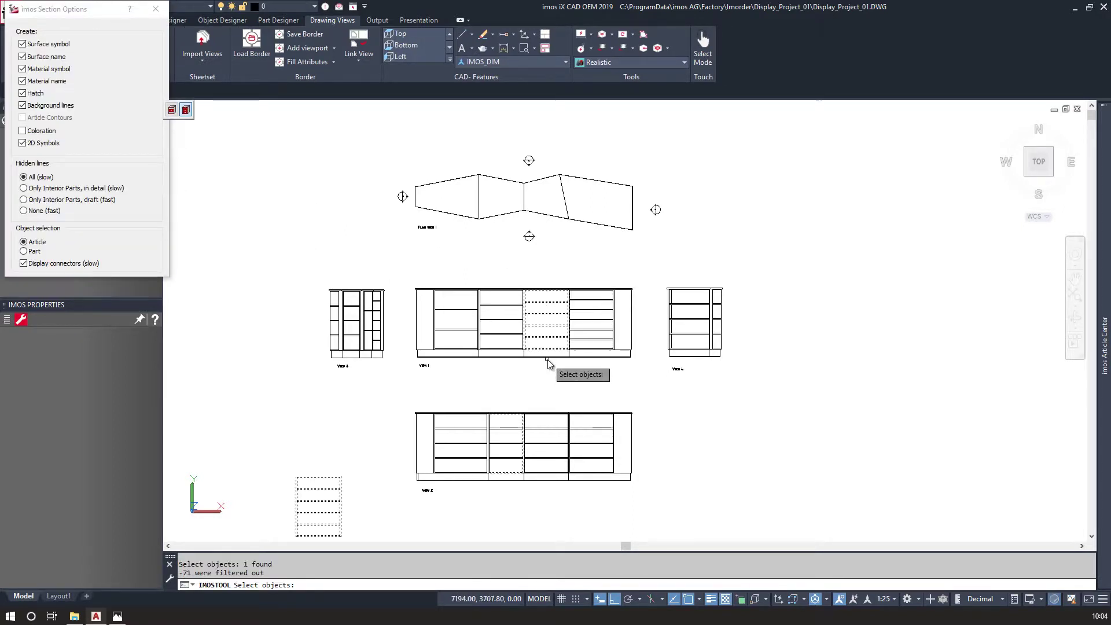
{"action": "left_click", "coordinate": [546, 290]}
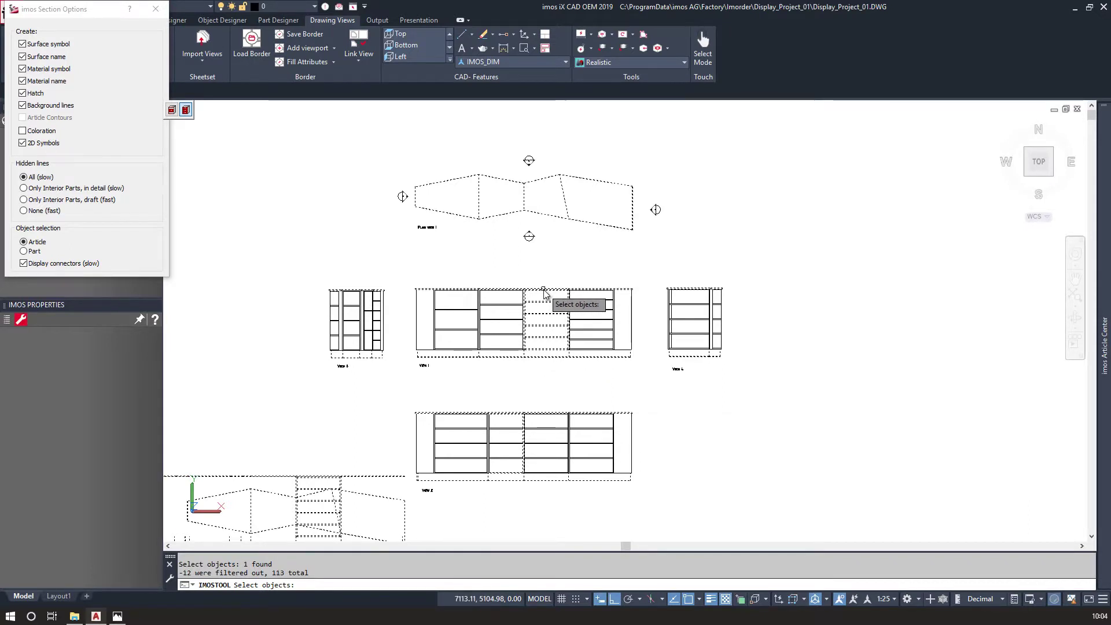
{"action": "key", "text": "Return"}
Define a vertical section line through the third bay of View 1, name it A, and place the section right of View 4.
{"action": "left_click", "coordinate": [547, 278]}
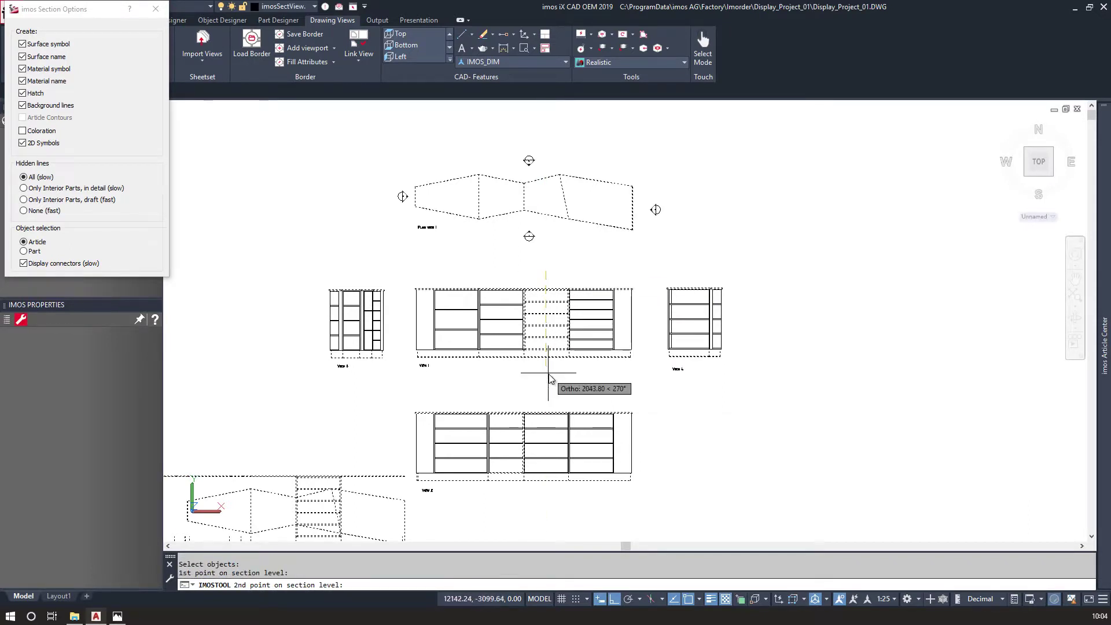
{"action": "left_click", "coordinate": [548, 376]}
{"action": "left_click", "coordinate": [560, 370]}
{"action": "key", "text": "Return"}
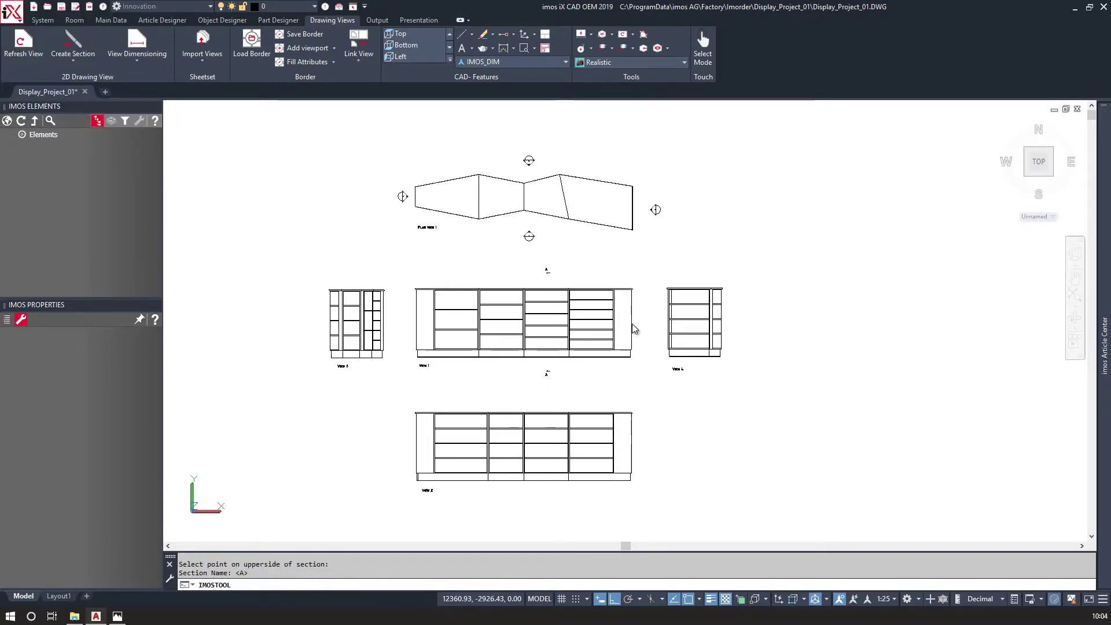
{"action": "left_click", "coordinate": [763, 385]}
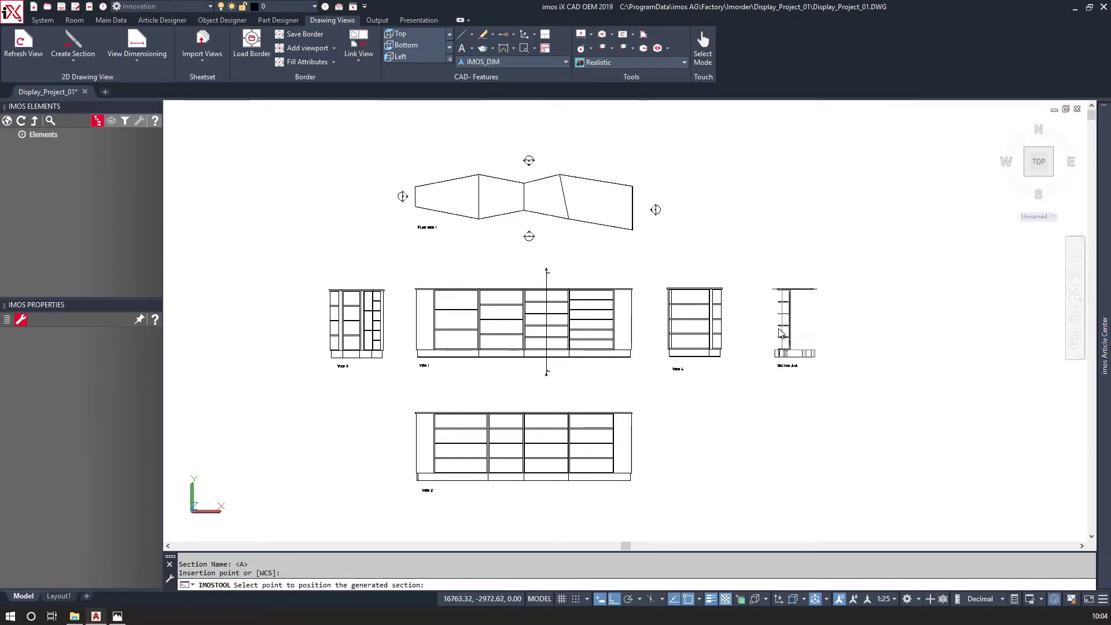
Refresh Section A-A with surface symbol, surface name, material symbol and 2D symbols switched off and hidden lines set to None (fast).
{"action": "left_click", "coordinate": [36, 48]}
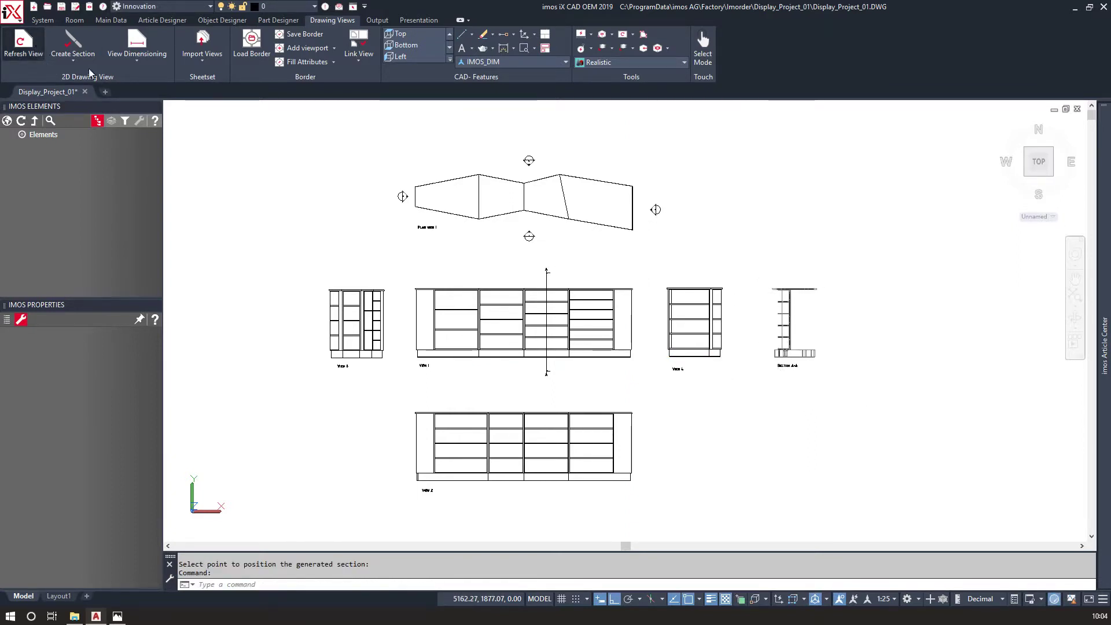
{"action": "left_click", "coordinate": [779, 289]}
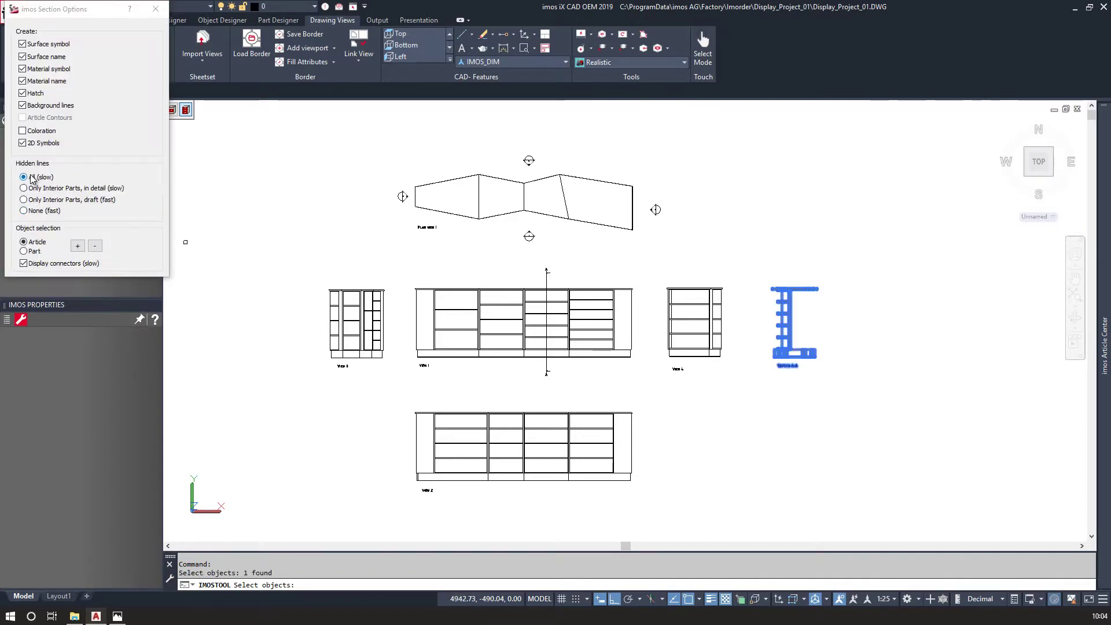
{"action": "left_click", "coordinate": [22, 56]}
{"action": "left_click", "coordinate": [22, 69]}
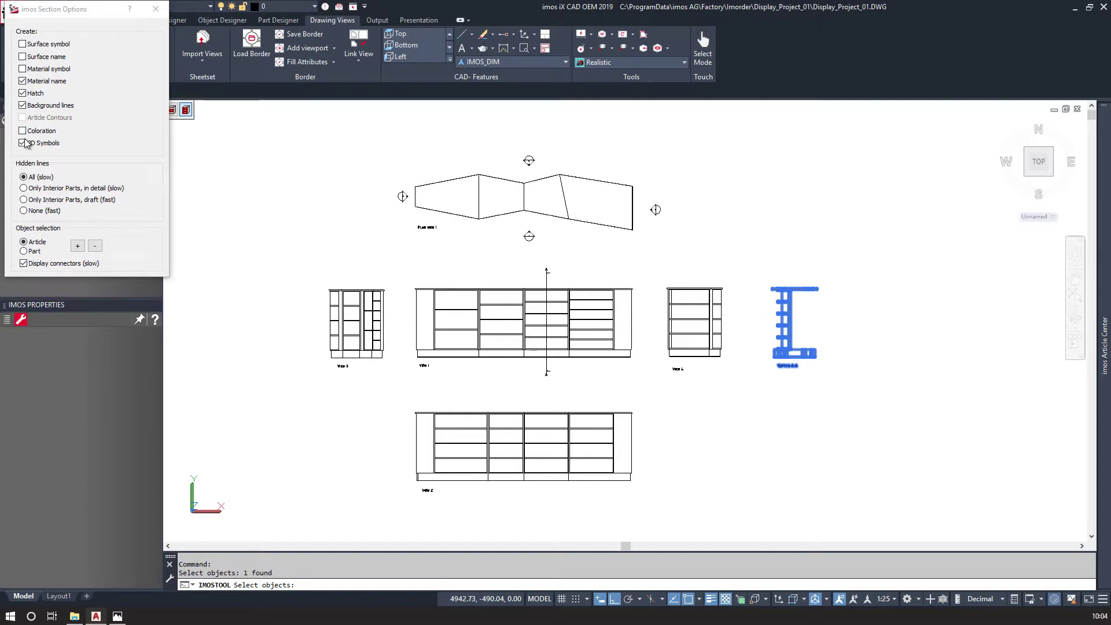
{"action": "left_click", "coordinate": [24, 210]}
Add the whole 3D shelf island to the objects of Section A-A and regenerate the section.
{"action": "left_click", "coordinate": [82, 249]}
{"action": "scroll", "coordinate": [318, 255], "scroll_direction": "down", "scroll_amount": 8}
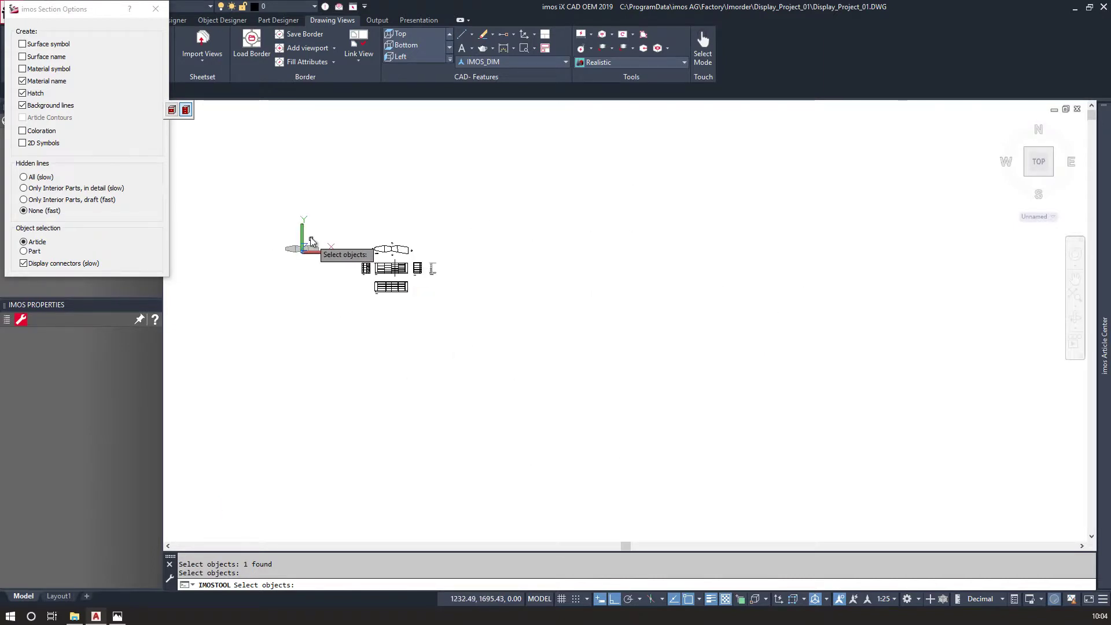
{"action": "left_click", "coordinate": [271, 228]}
{"action": "left_click", "coordinate": [331, 278]}
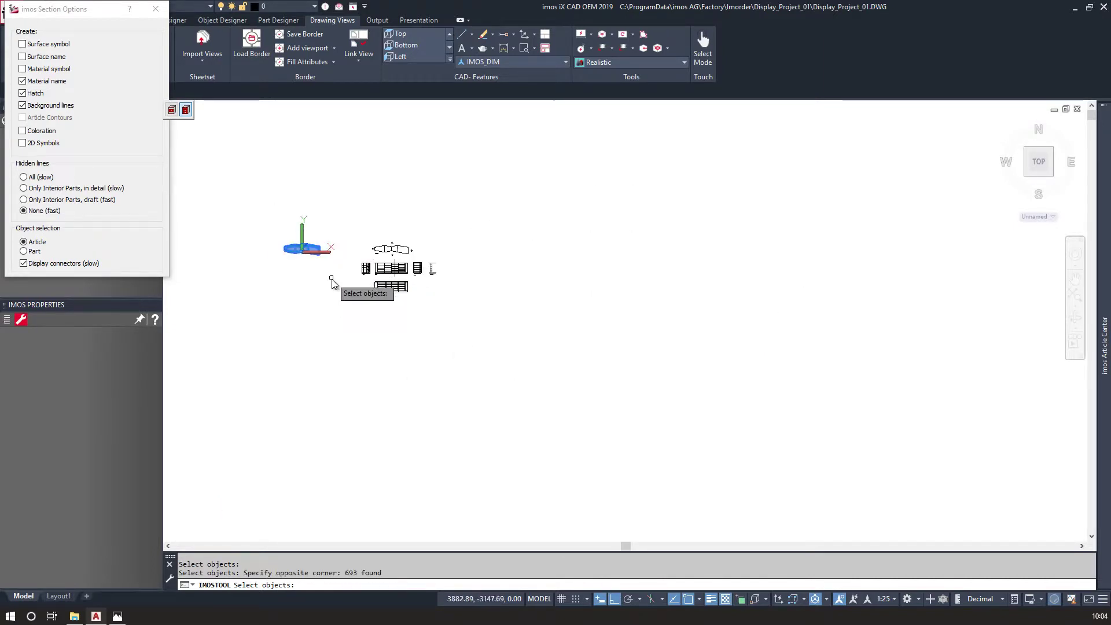
{"action": "scroll", "coordinate": [440, 272], "scroll_direction": "up", "scroll_amount": 6}
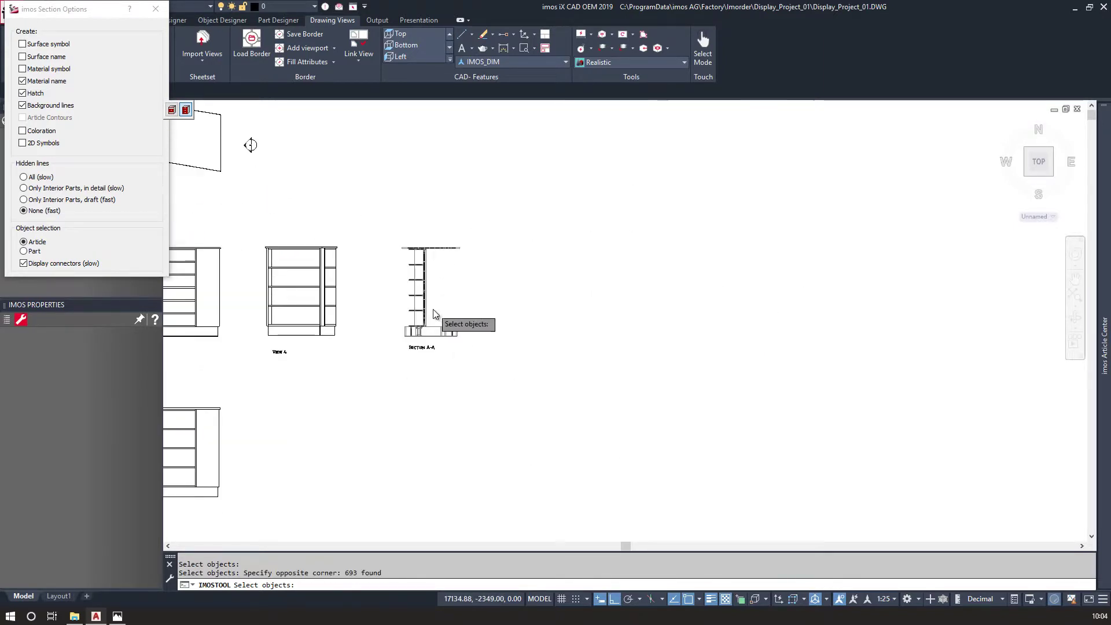
{"action": "scroll", "coordinate": [435, 309], "scroll_direction": "up", "scroll_amount": 4}
{"action": "key", "text": "Return"}
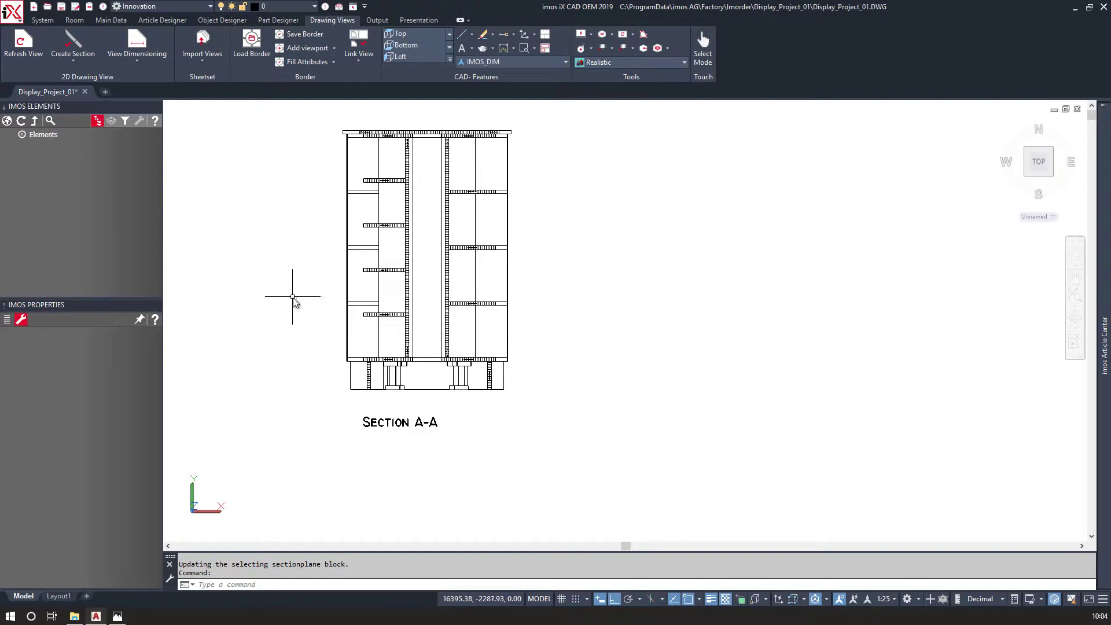
Move Section A-A horizontally along the elevations' base line so it sits beside View 4.
{"action": "scroll", "coordinate": [323, 169], "scroll_direction": "up", "scroll_amount": 6}
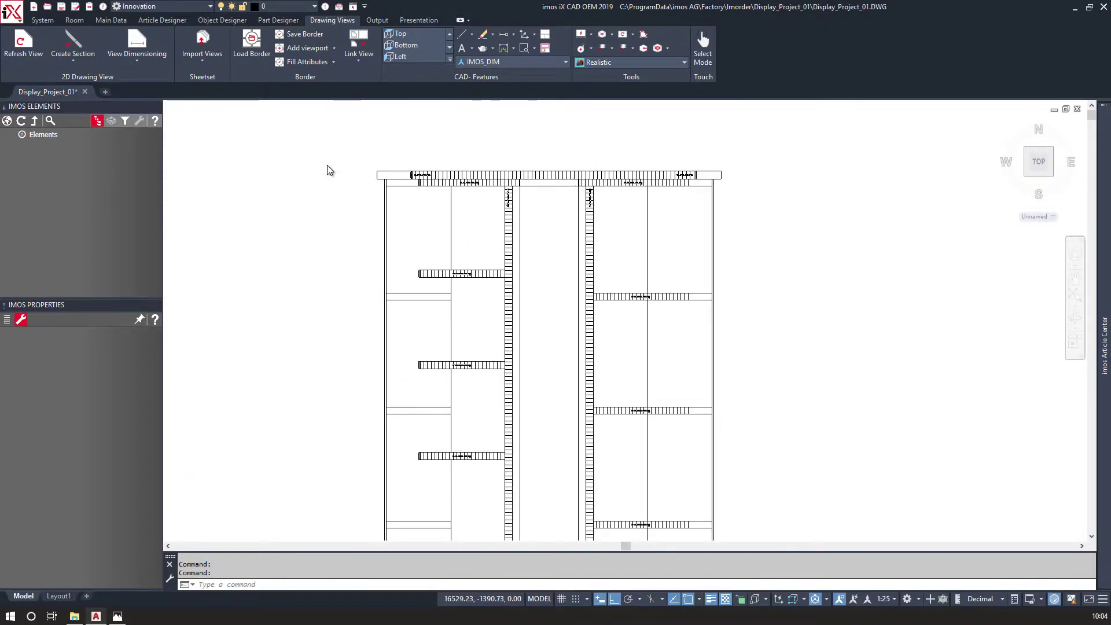
{"action": "scroll", "coordinate": [285, 390], "scroll_direction": "down", "scroll_amount": 6}
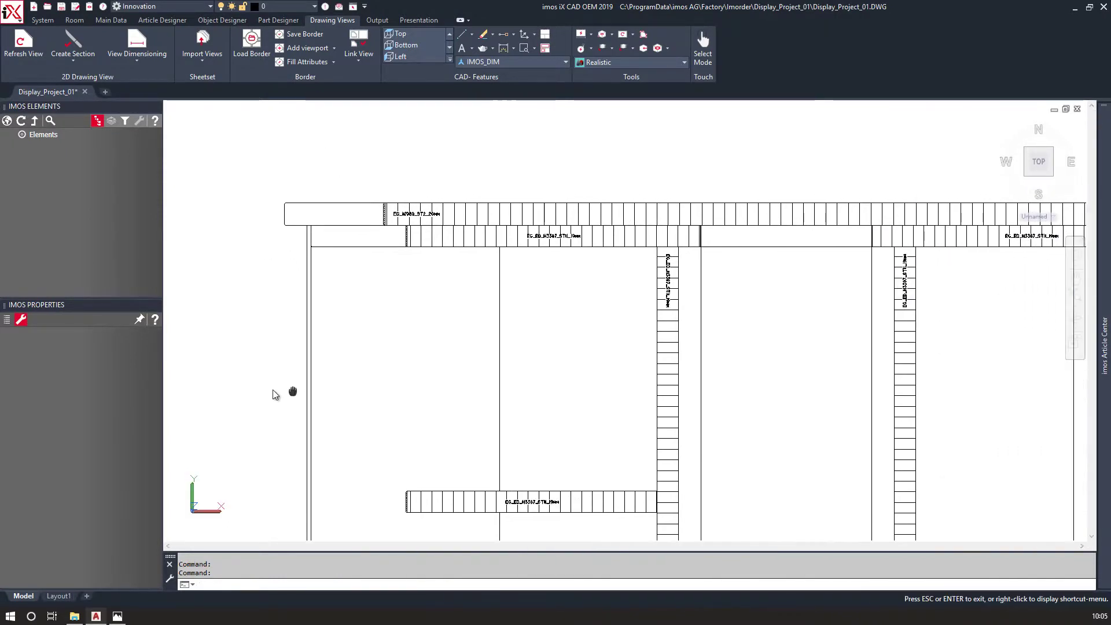
{"action": "scroll", "coordinate": [201, 387], "scroll_direction": "down", "scroll_amount": 2}
{"action": "middle_click_drag", "start_coordinate": [207, 412], "coordinate": [519, 215]}
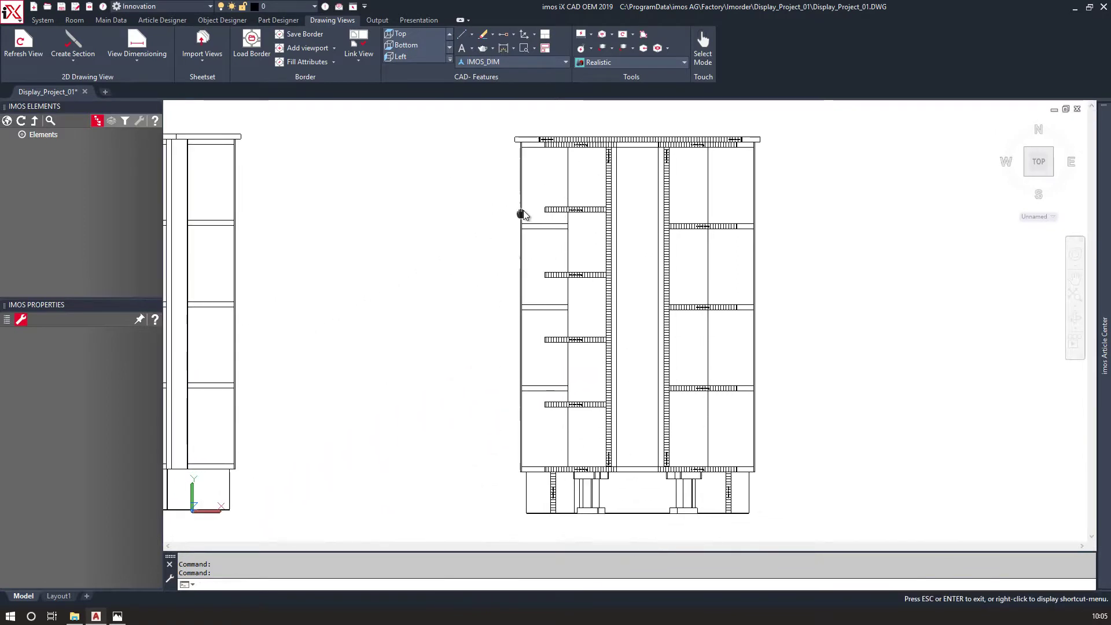
{"action": "scroll", "coordinate": [522, 214], "scroll_direction": "down", "scroll_amount": 2}
{"action": "left_click", "coordinate": [568, 470]}
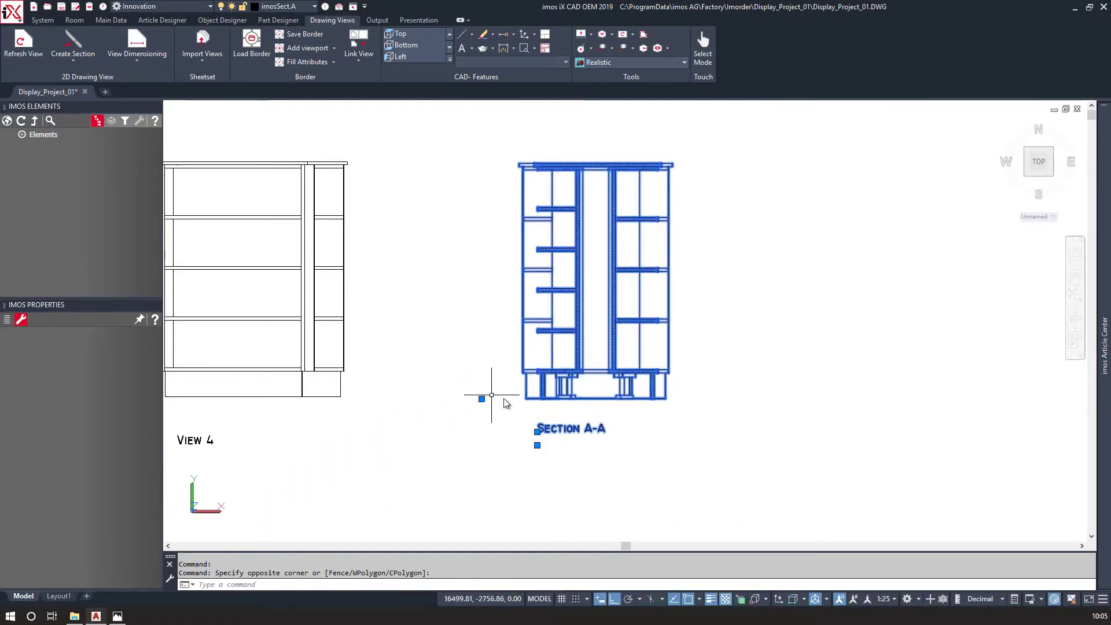
{"action": "left_click", "coordinate": [481, 396]}
{"action": "type", "text": "m"}
{"action": "key", "text": "Return"}
{"action": "scroll", "coordinate": [540, 404], "scroll_direction": "up", "scroll_amount": 6}
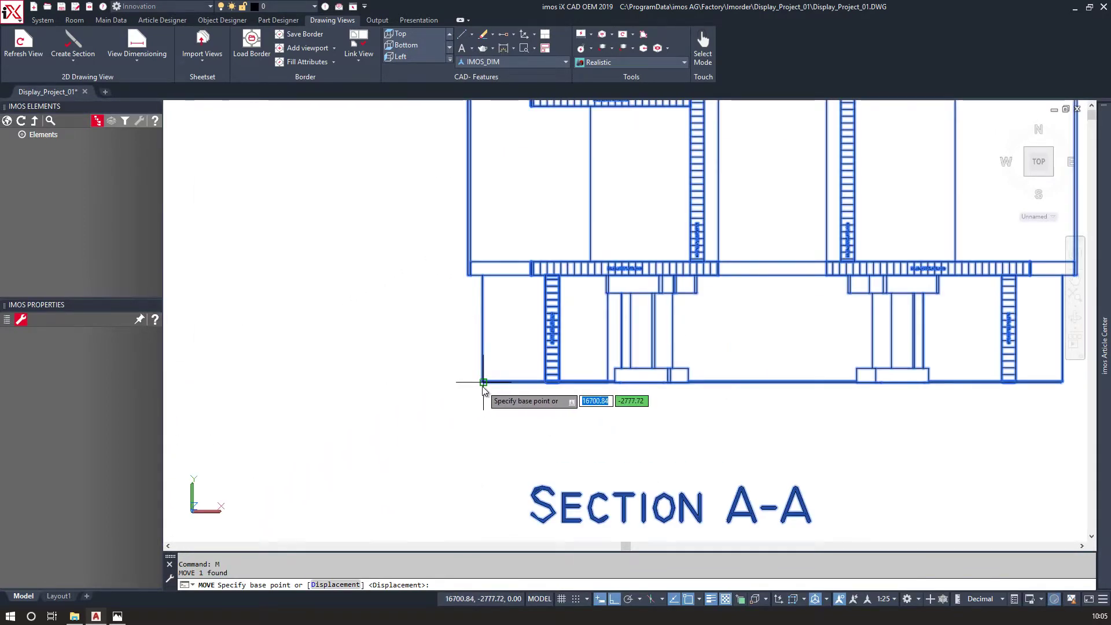
{"action": "left_click", "coordinate": [221, 385]}
{"action": "scroll", "coordinate": [248, 384], "scroll_direction": "down", "scroll_amount": 5}
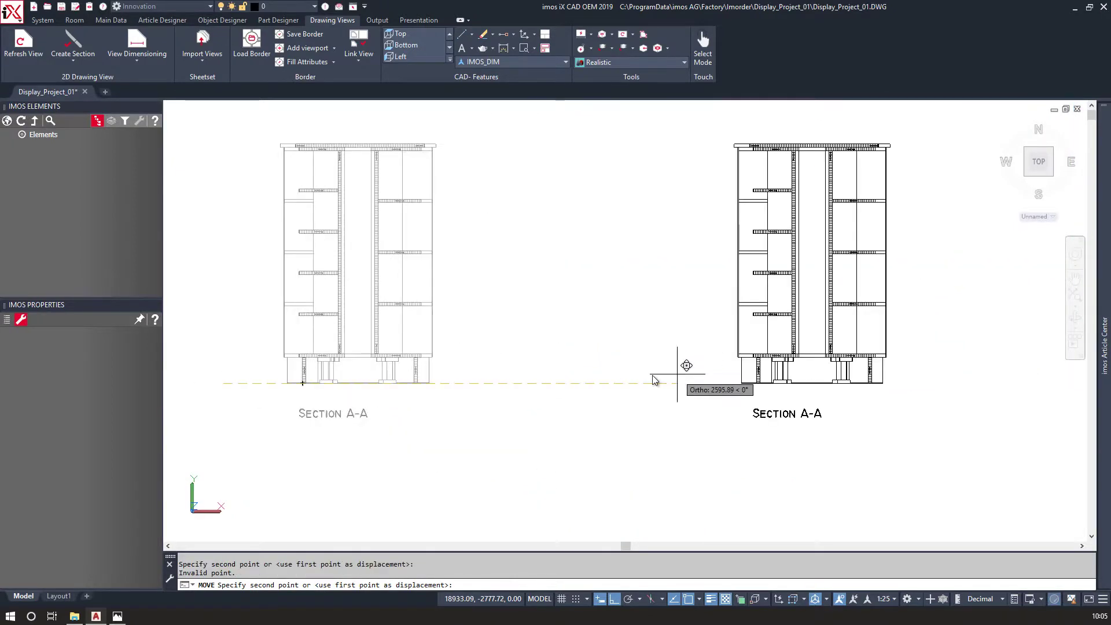
{"action": "scroll", "coordinate": [742, 391], "scroll_direction": "down", "scroll_amount": 4}
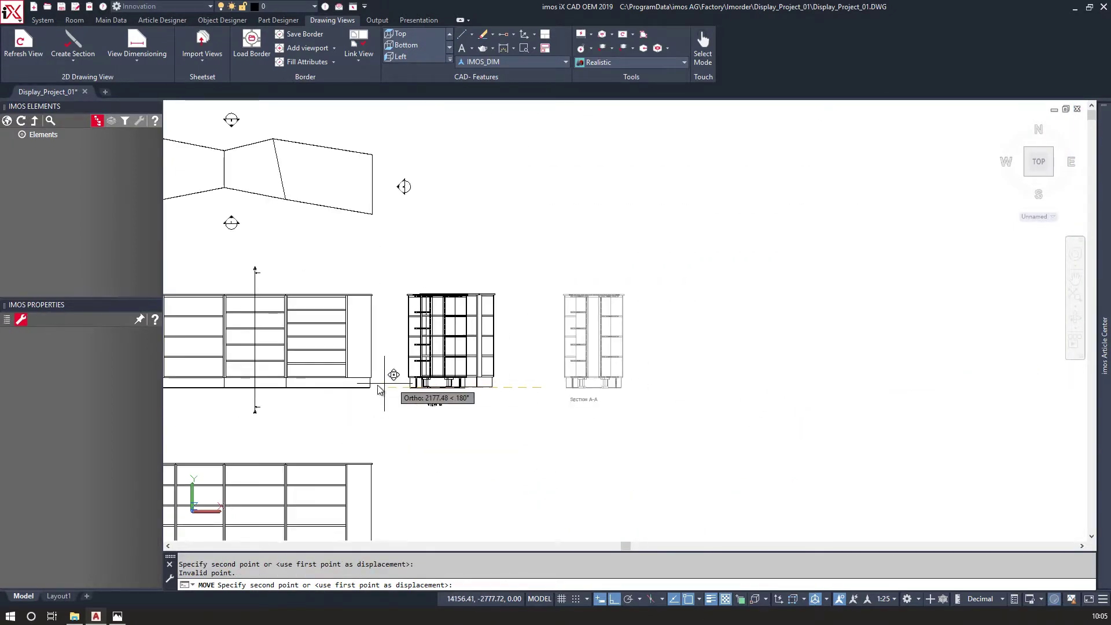
{"action": "left_click", "coordinate": [491, 388]}
Shift Section A-A a short distance further right to leave a clear gap from View 4.
{"action": "left_click", "coordinate": [550, 406]}
{"action": "left_click", "coordinate": [529, 367]}
{"action": "type", "text": "m"}
{"action": "key", "text": "Return"}
{"action": "left_click", "coordinate": [518, 446]}
{"action": "left_click", "coordinate": [555, 446]}
{"action": "mouse_move", "coordinate": [448, 469]}
{"action": "middle_mouse_down"}
{"action": "mouse_move", "coordinate": [474, 443]}
{"action": "mouse_move", "coordinate": [607, 427]}
{"action": "middle_mouse_up"}
{"action": "scroll", "coordinate": [610, 431], "scroll_direction": "down", "scroll_amount": 2}
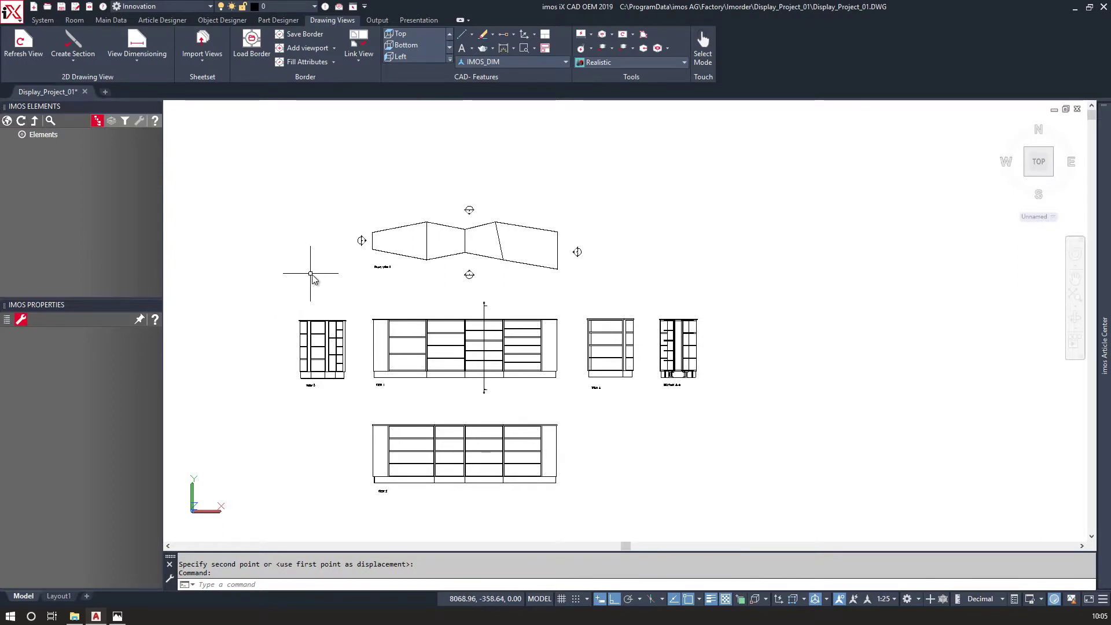
Refresh View 2 with coloration, hatch, background lines and 2D symbols enabled and hidden lines set to None (fast).
{"action": "left_click", "coordinate": [23, 44]}
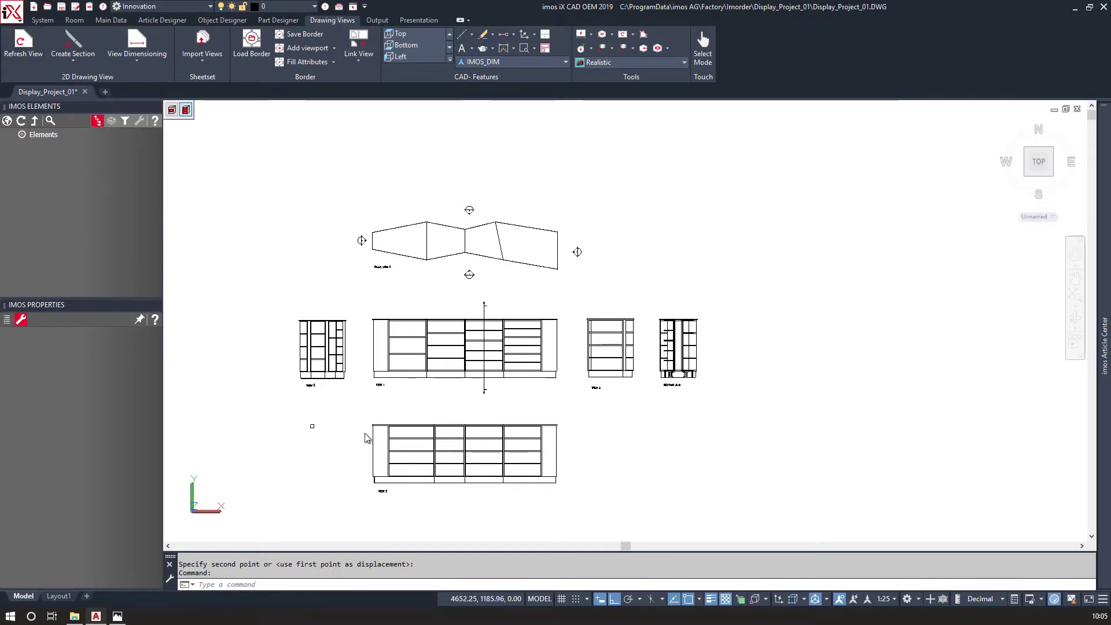
{"action": "left_click", "coordinate": [416, 426]}
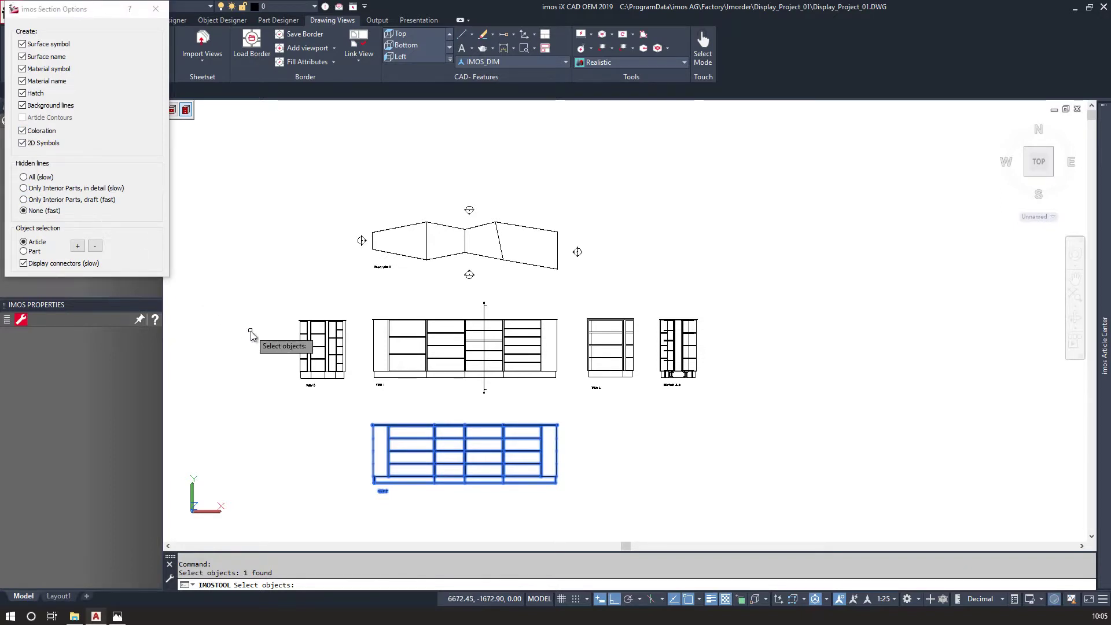
{"action": "key", "text": "Return"}
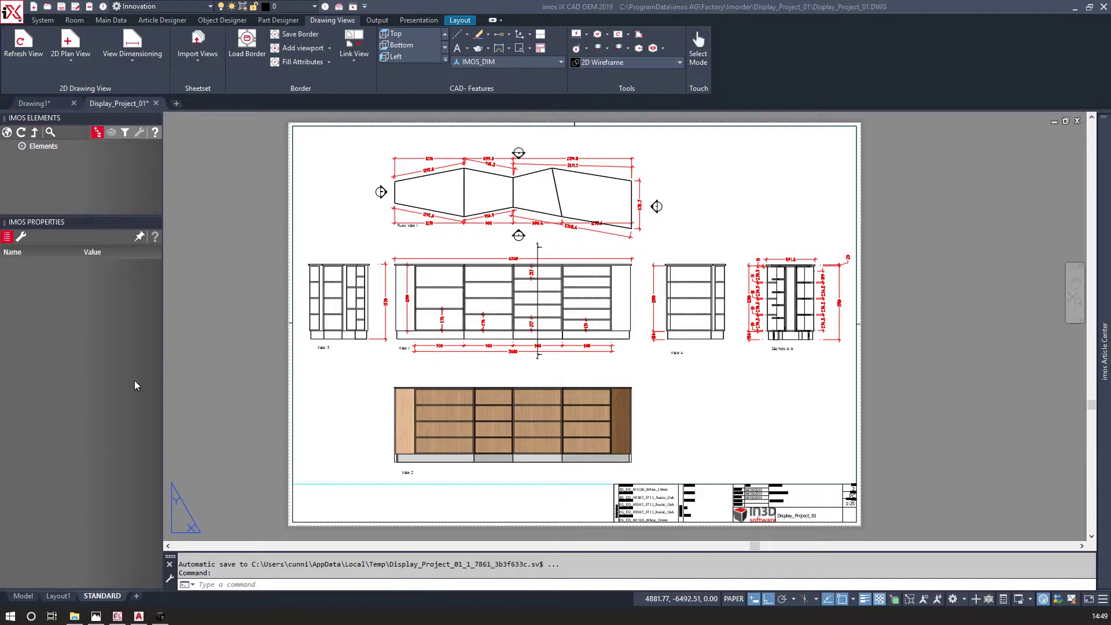
Return to model space and save the order as Display_Project_01 with Part List, Generate CNC data (iX CAM) and Part pictures enabled.
{"action": "mouse_move", "coordinate": [21, 597]}
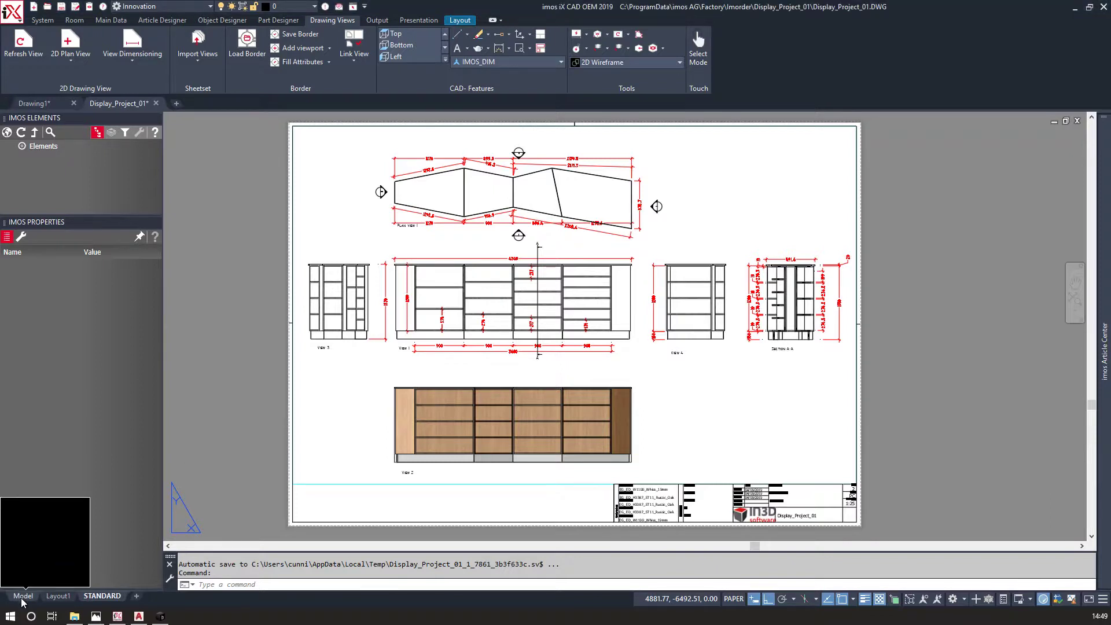
{"action": "left_click", "coordinate": [22, 596]}
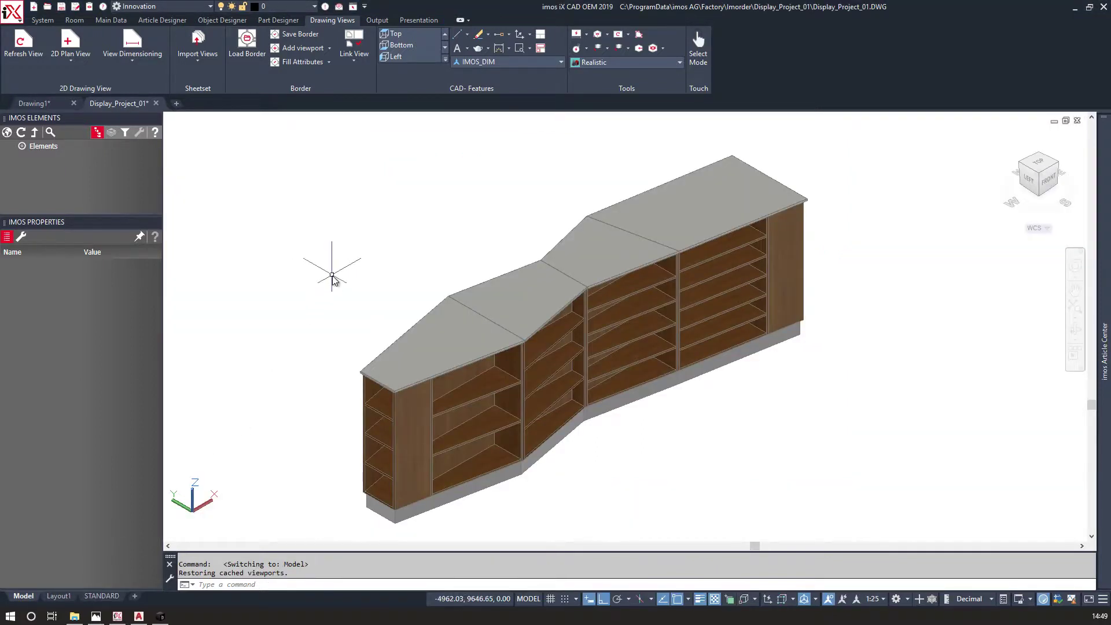
{"action": "left_click", "coordinate": [43, 20]}
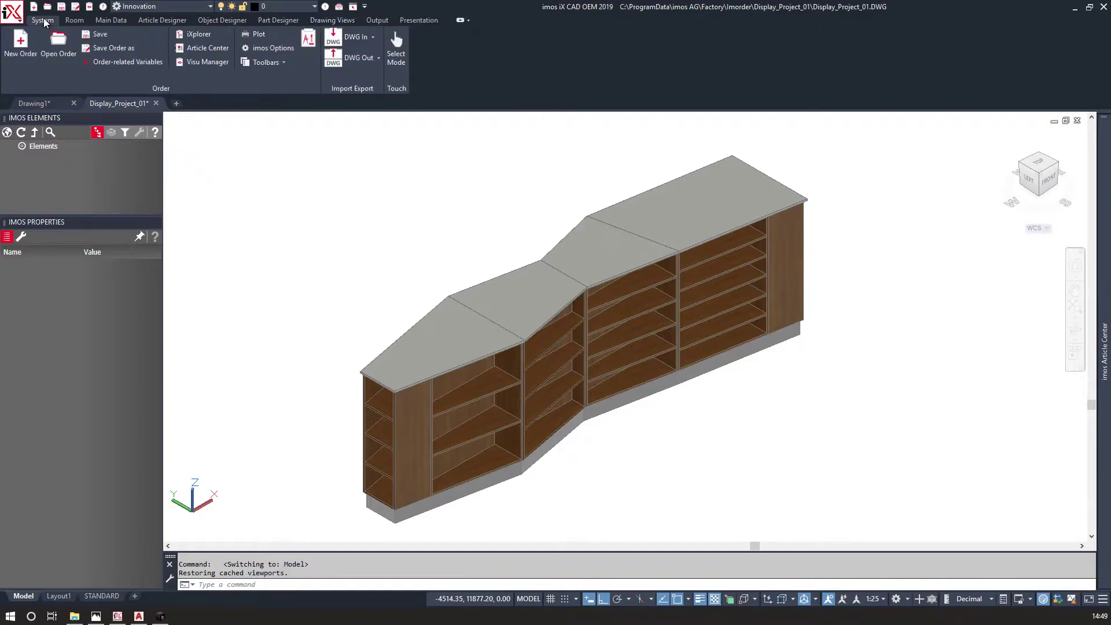
{"action": "left_click", "coordinate": [116, 47]}
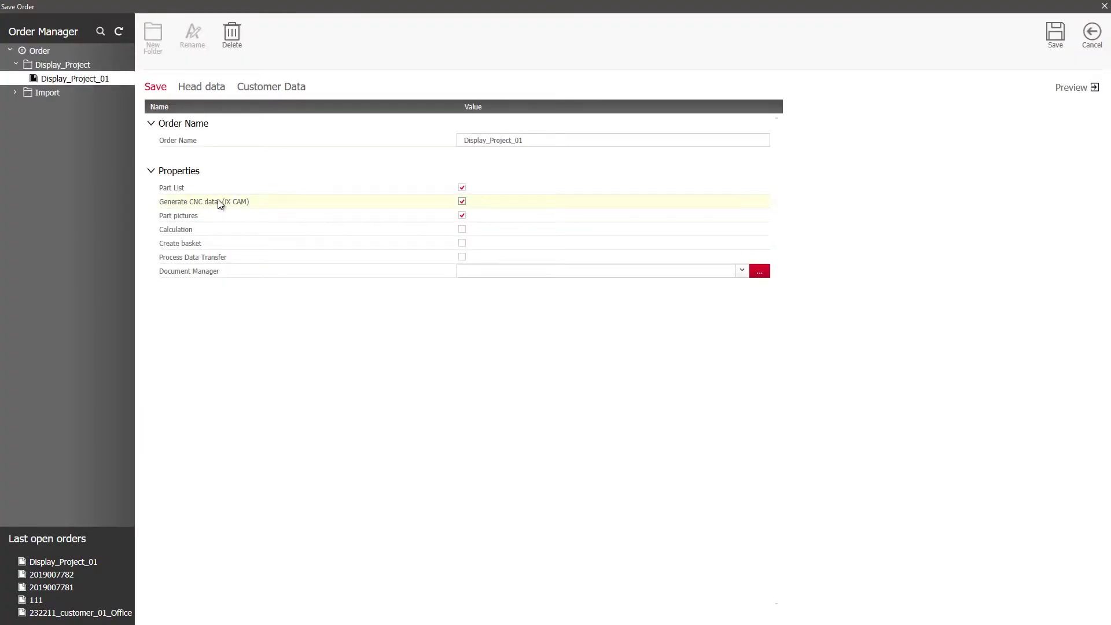
{"action": "left_click", "coordinate": [1059, 34]}
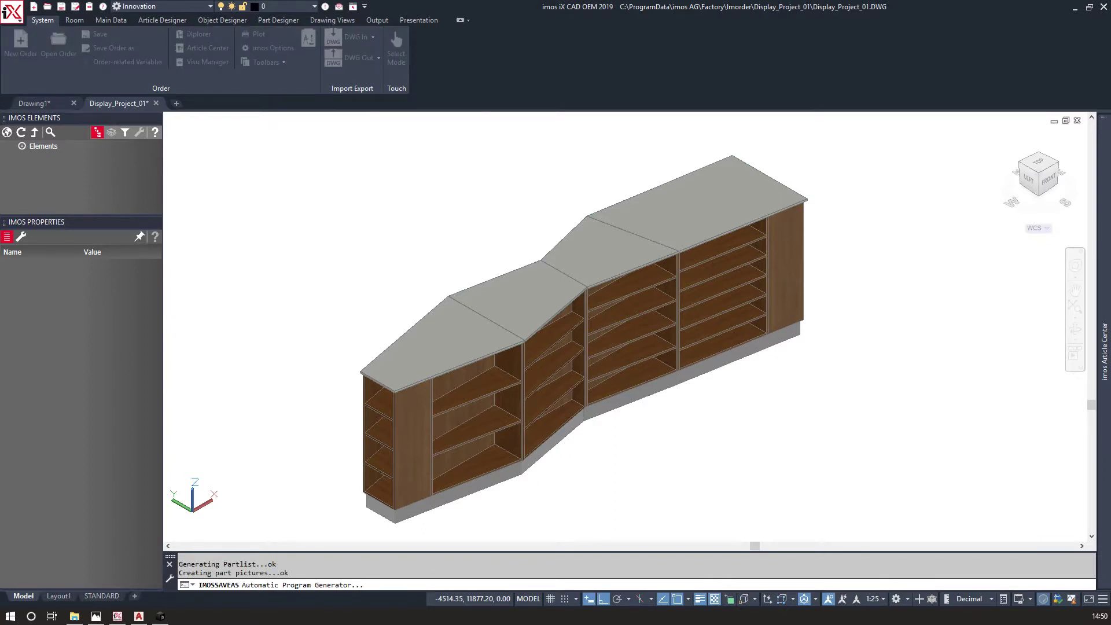
Generate the CNC programs with the WF_01_5Axis_Edge workflow, deleting the order's existing PXM files.
{"action": "left_click_drag", "start_coordinate": [0, 144], "coordinate": [287, 130]}
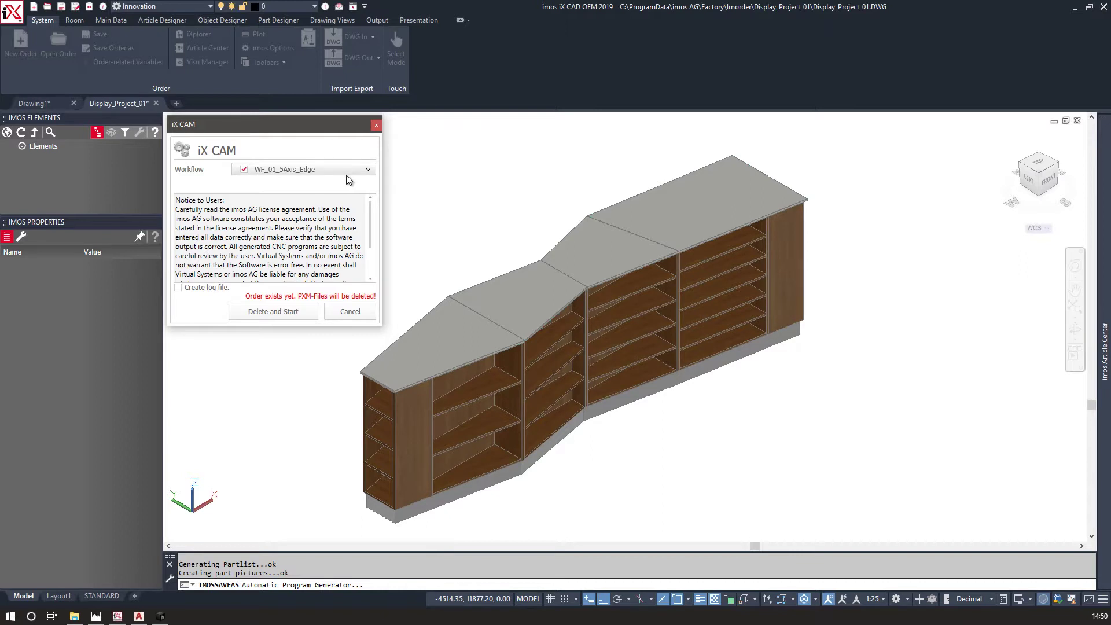
{"action": "left_click", "coordinate": [307, 169]}
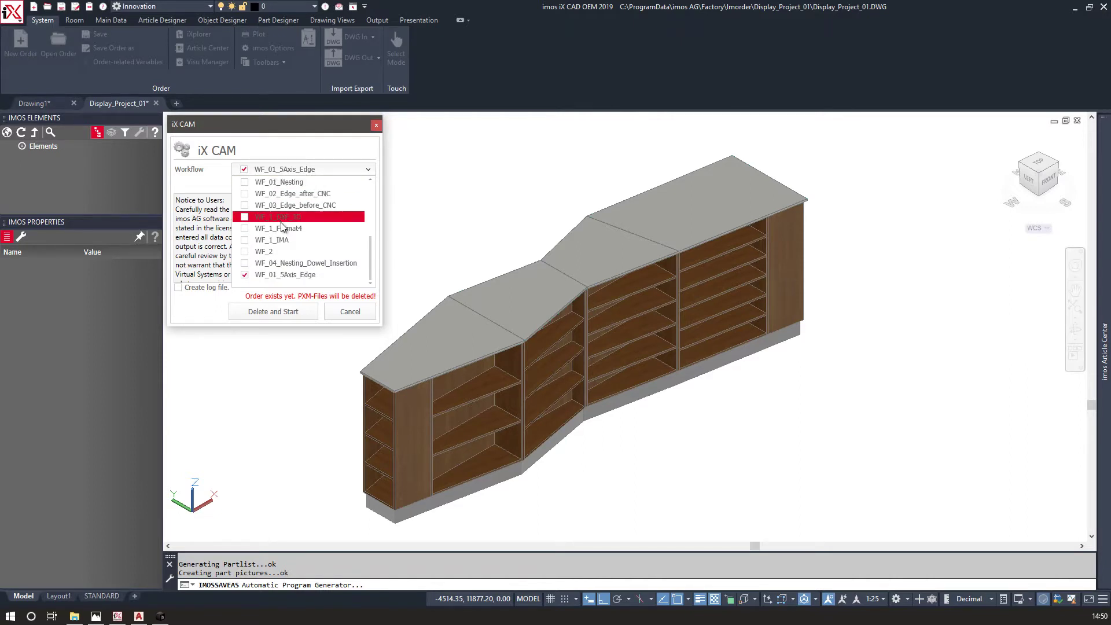
{"action": "left_click", "coordinate": [298, 151]}
{"action": "left_click", "coordinate": [285, 314]}
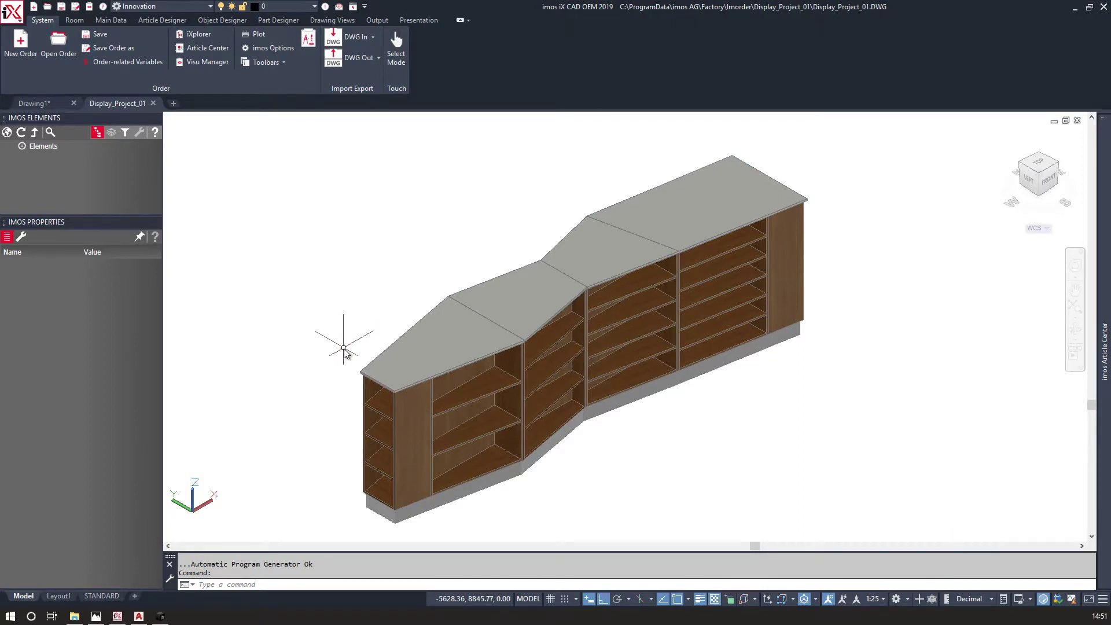
Select the narrow-end work surface and the side panel beneath it to read their barcodes.
{"action": "left_click", "coordinate": [409, 346]}
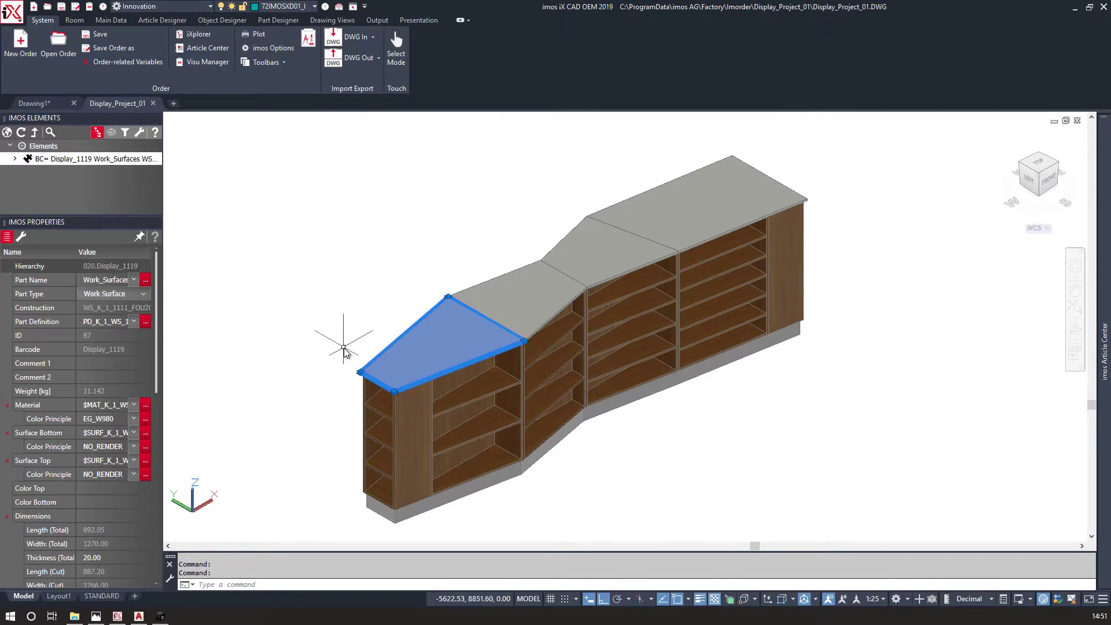
{"action": "left_click", "coordinate": [403, 432]}
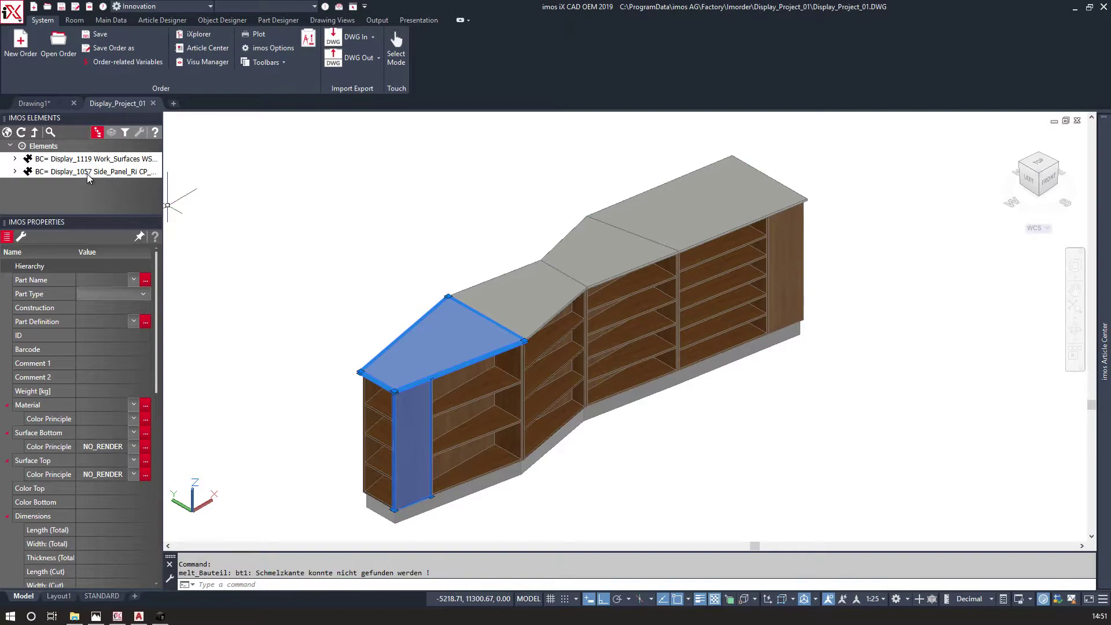
Switch to bSolid and import the side panel program Display_1057_1.cix from the EG_ED_H3387_ST11_19mm folder.
{"action": "left_click", "coordinate": [161, 616]}
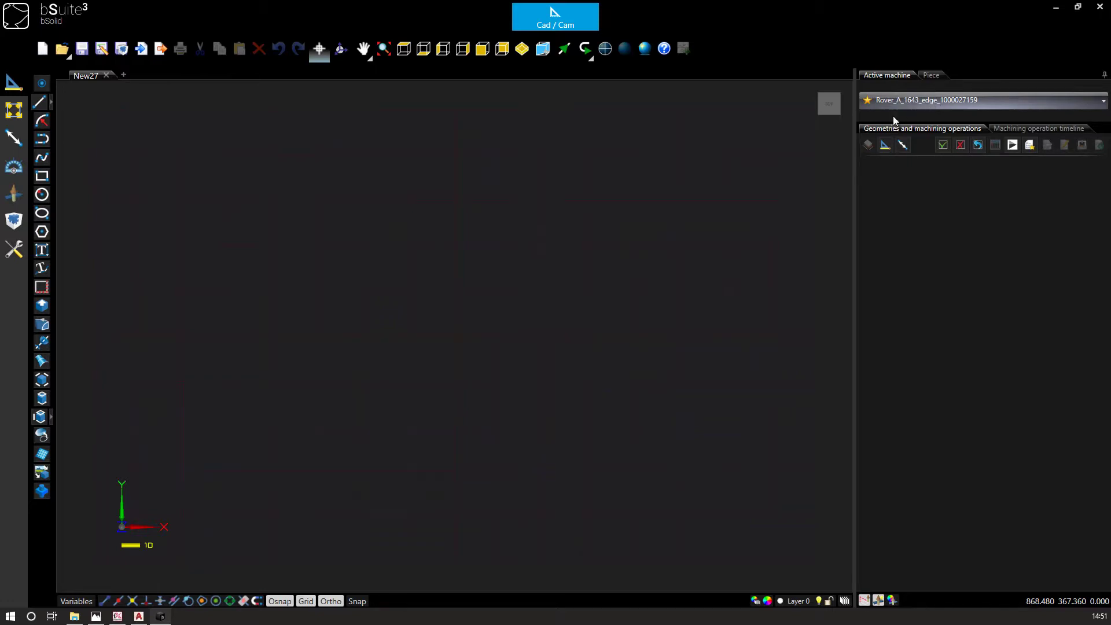
{"action": "left_click", "coordinate": [143, 52]}
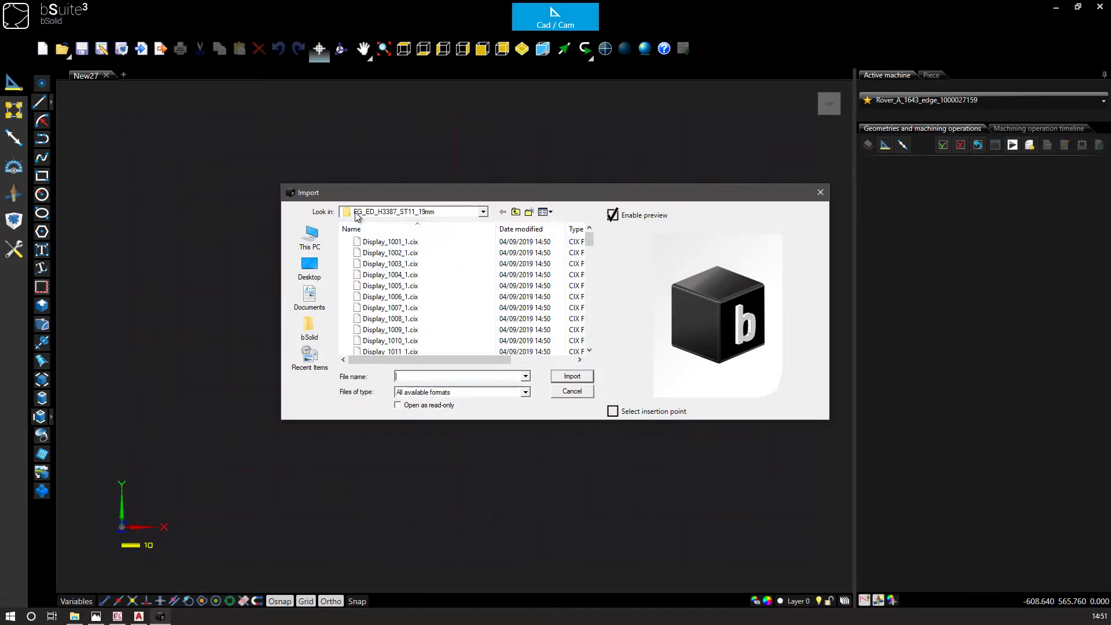
{"action": "left_click", "coordinate": [485, 213]}
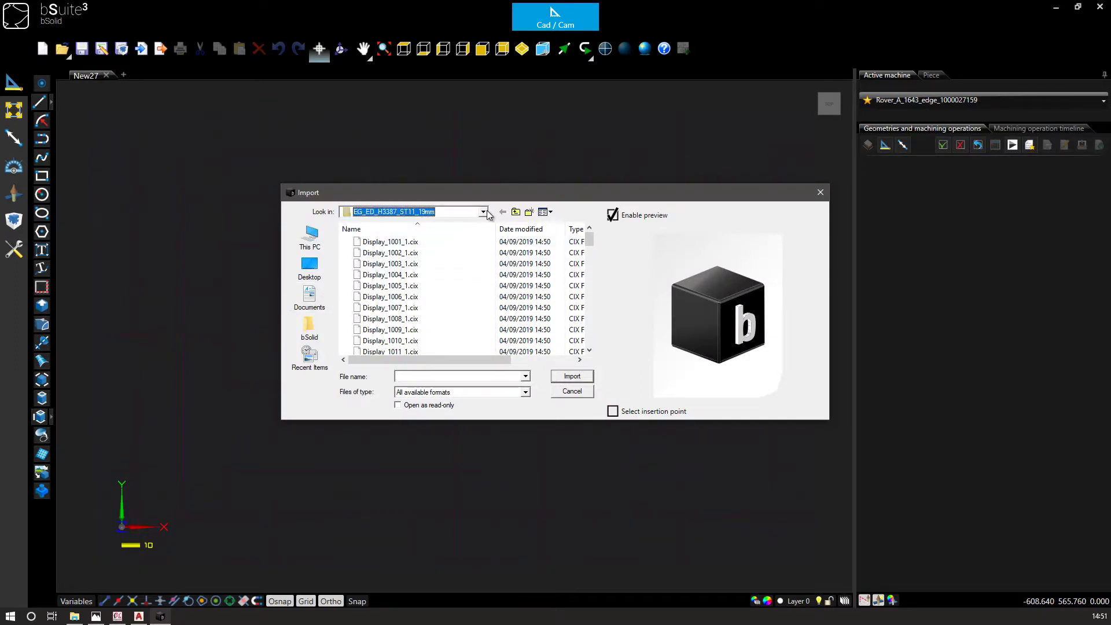
{"action": "left_click", "coordinate": [485, 212]}
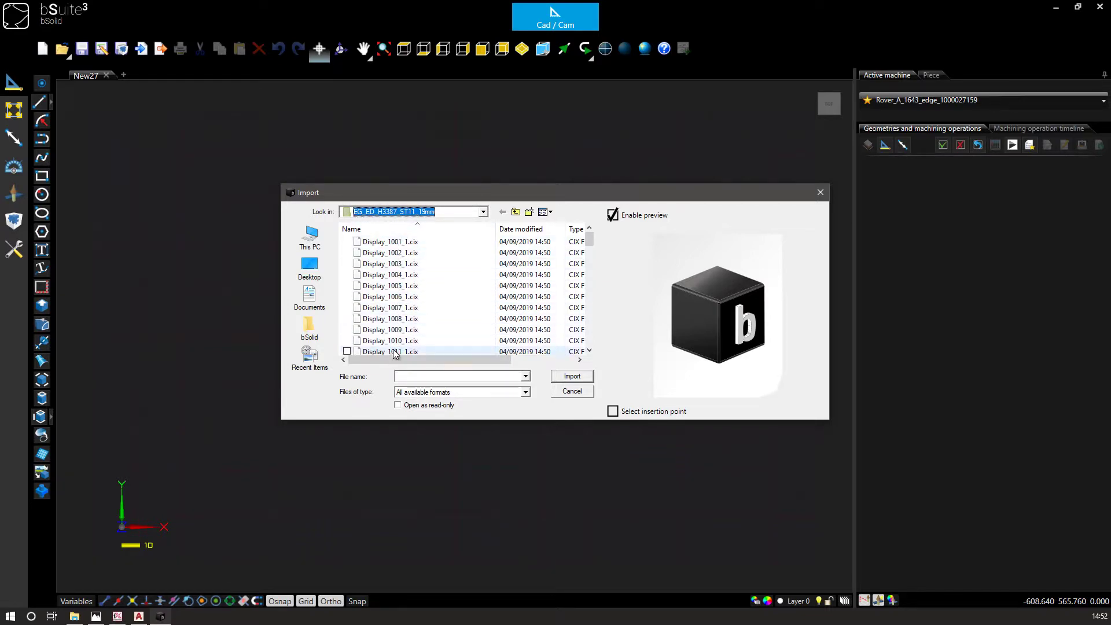
{"action": "scroll", "coordinate": [409, 312], "scroll_direction": "down", "scroll_amount": 4}
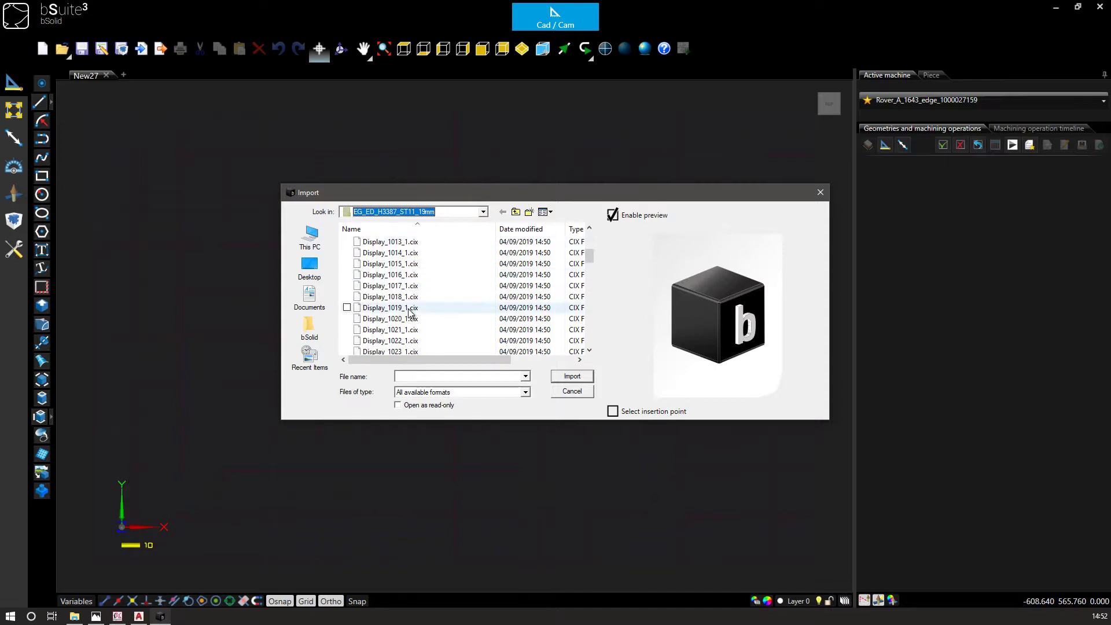
{"action": "scroll", "coordinate": [408, 312], "scroll_direction": "down", "scroll_amount": 8}
{"action": "scroll", "coordinate": [399, 330], "scroll_direction": "down", "scroll_amount": 5}
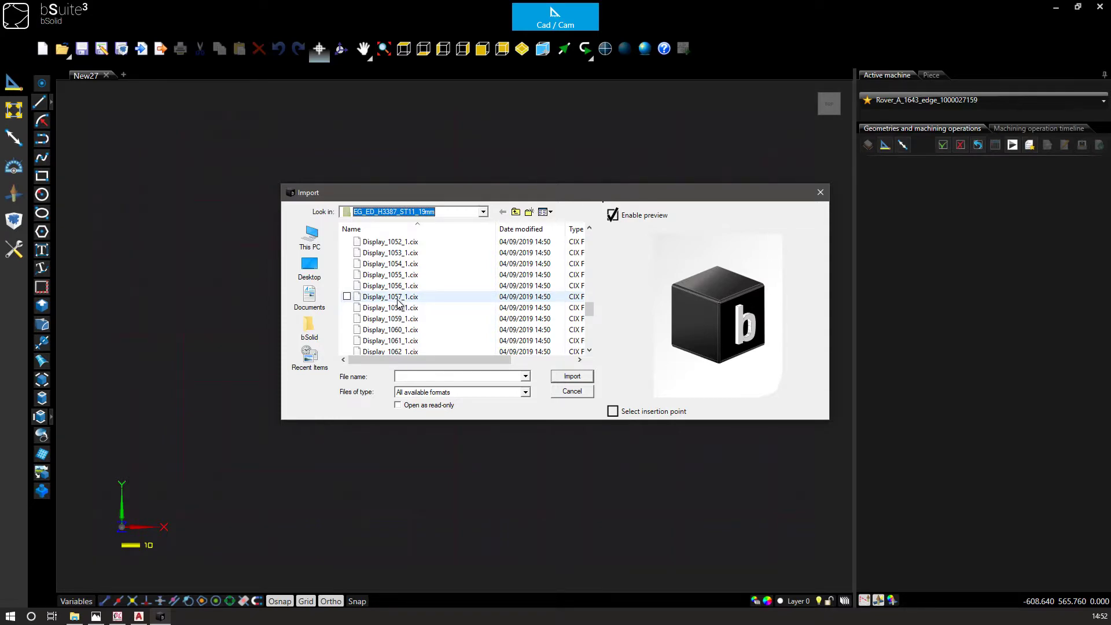
{"action": "left_click", "coordinate": [391, 297]}
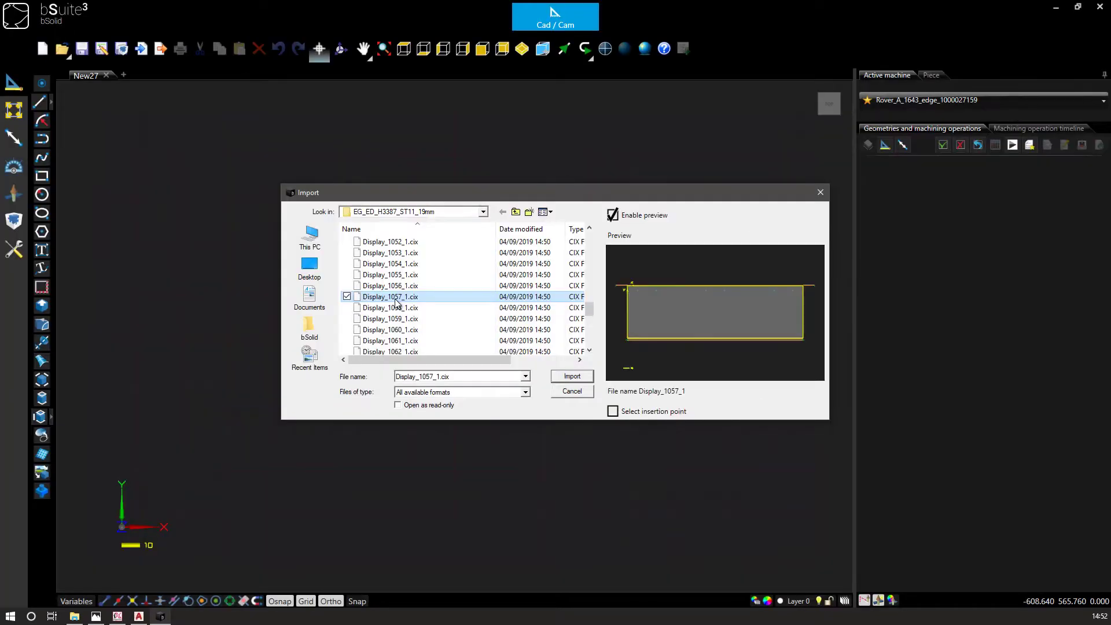
{"action": "left_click", "coordinate": [573, 377]}
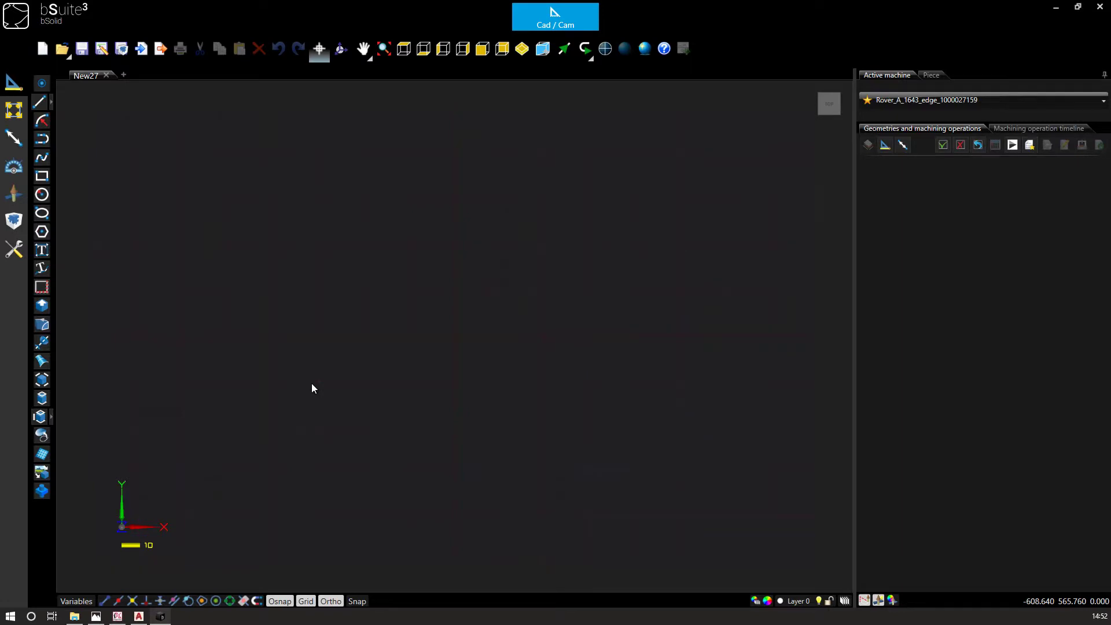
Examine the imported panel in 3D, including its drill holes, milled edges and angled cut.
{"action": "middle_click_drag", "start_coordinate": [654, 256], "coordinate": [416, 292]}
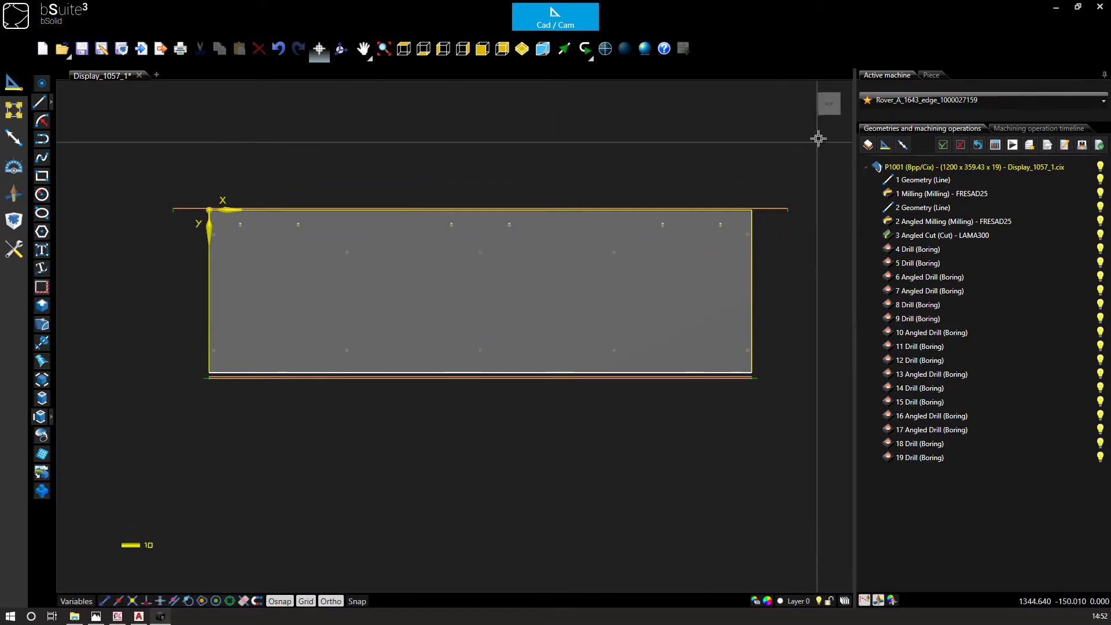
{"action": "middle_click_drag", "start_coordinate": [786, 243], "coordinate": [612, 305]}
{"action": "scroll", "coordinate": [658, 353], "scroll_direction": "up", "scroll_amount": 5}
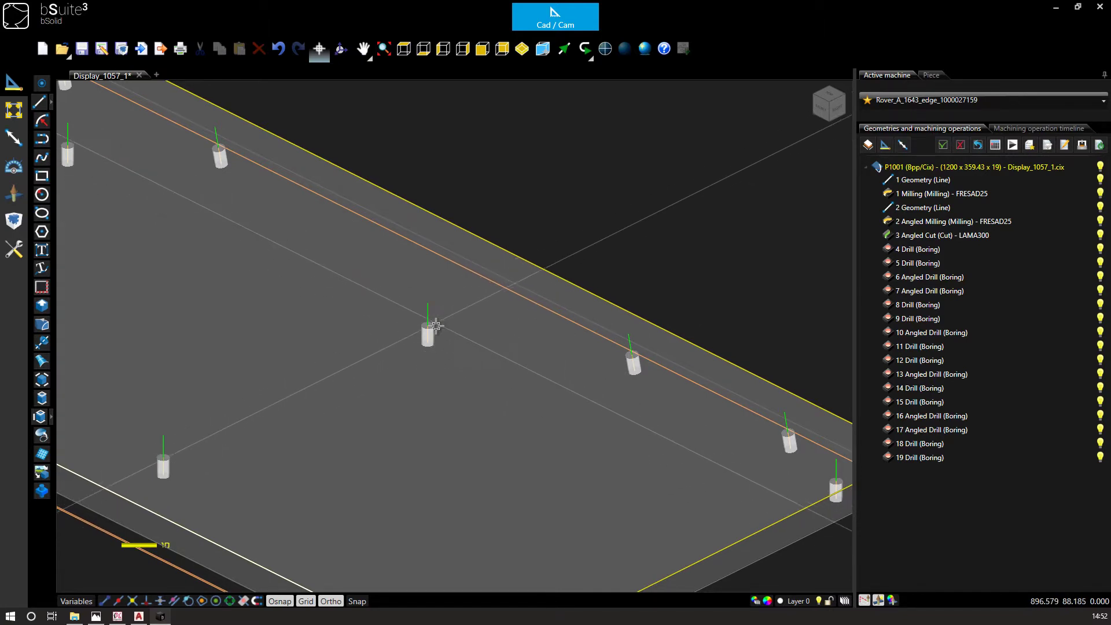
{"action": "scroll", "coordinate": [436, 326], "scroll_direction": "down", "scroll_amount": 5}
{"action": "scroll", "coordinate": [452, 492], "scroll_direction": "up", "scroll_amount": 5}
{"action": "scroll", "coordinate": [452, 492], "scroll_direction": "down", "scroll_amount": 5}
{"action": "scroll", "coordinate": [359, 335], "scroll_direction": "down", "scroll_amount": 2}
{"action": "middle_click_drag", "start_coordinate": [359, 335], "coordinate": [584, 397]}
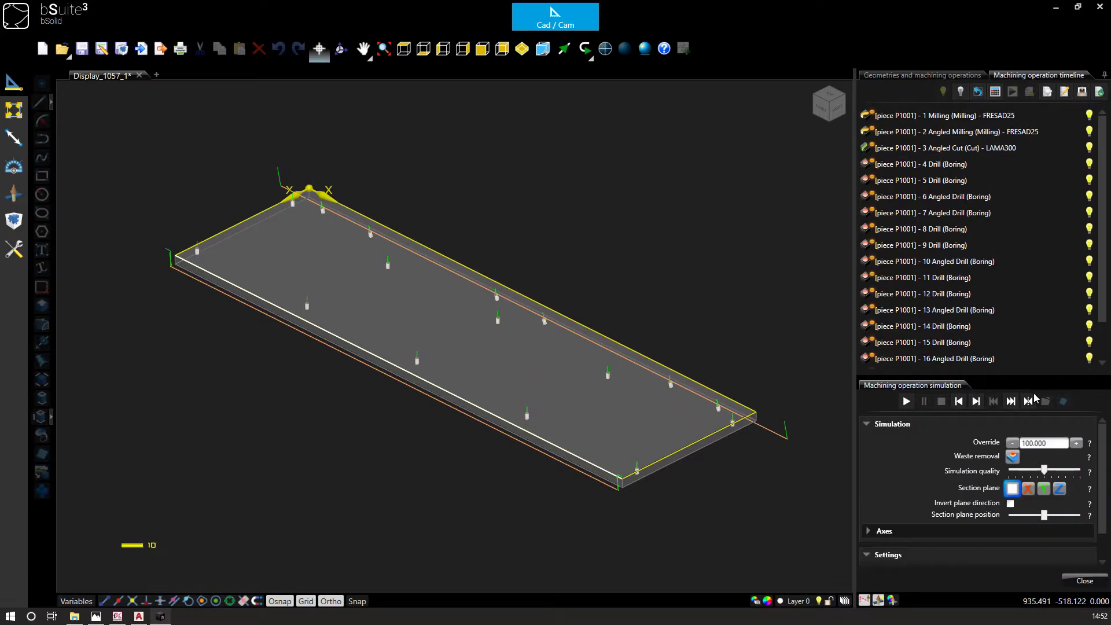
Run the machining simulation of the side panel with the override set to 0.100 and waste removal on.
{"action": "double_click", "coordinate": [1039, 444]}
{"action": "left_click", "coordinate": [1012, 457]}
{"action": "left_click", "coordinate": [906, 401]}
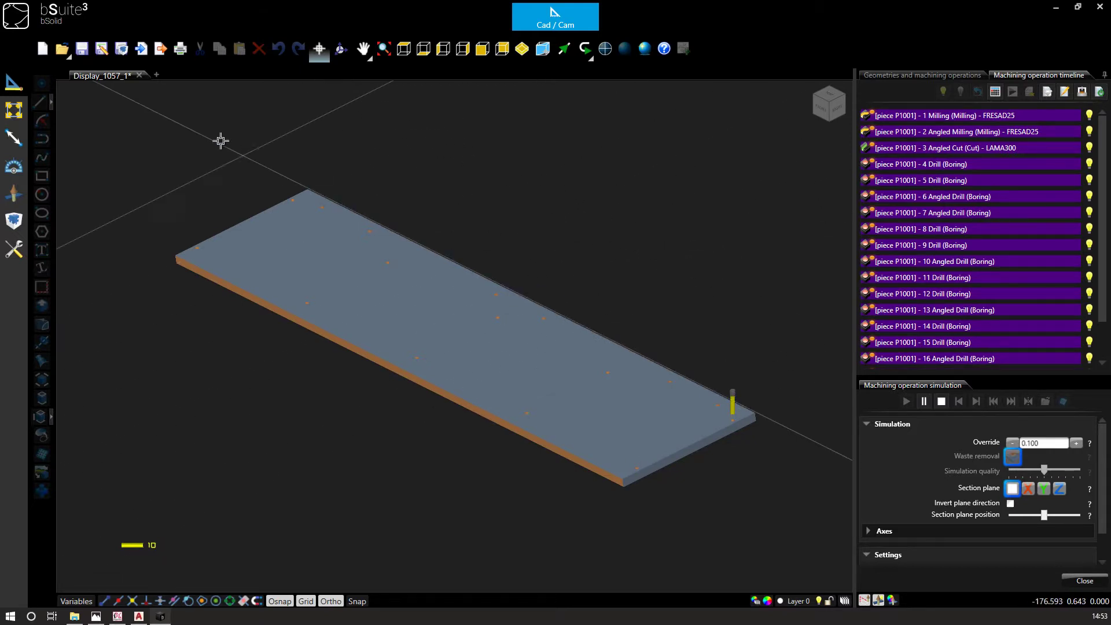
Open a new bSolid document and import the work surface program Display_1119_1.cix from the EG_W980_ST2_20mm folder.
{"action": "left_click", "coordinate": [156, 75]}
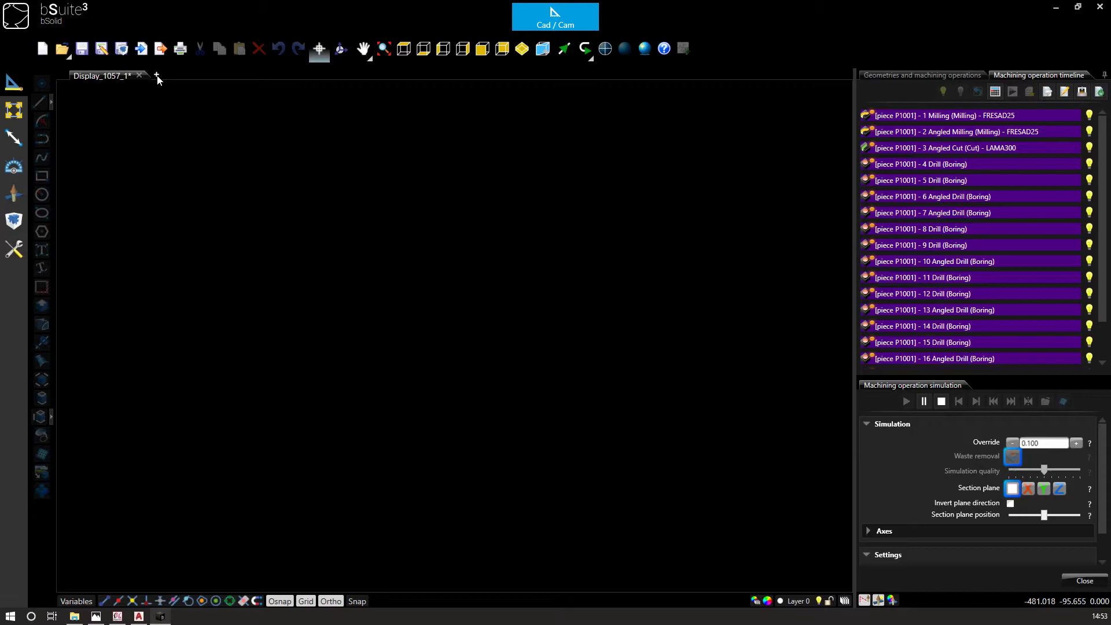
{"action": "left_click", "coordinate": [143, 618]}
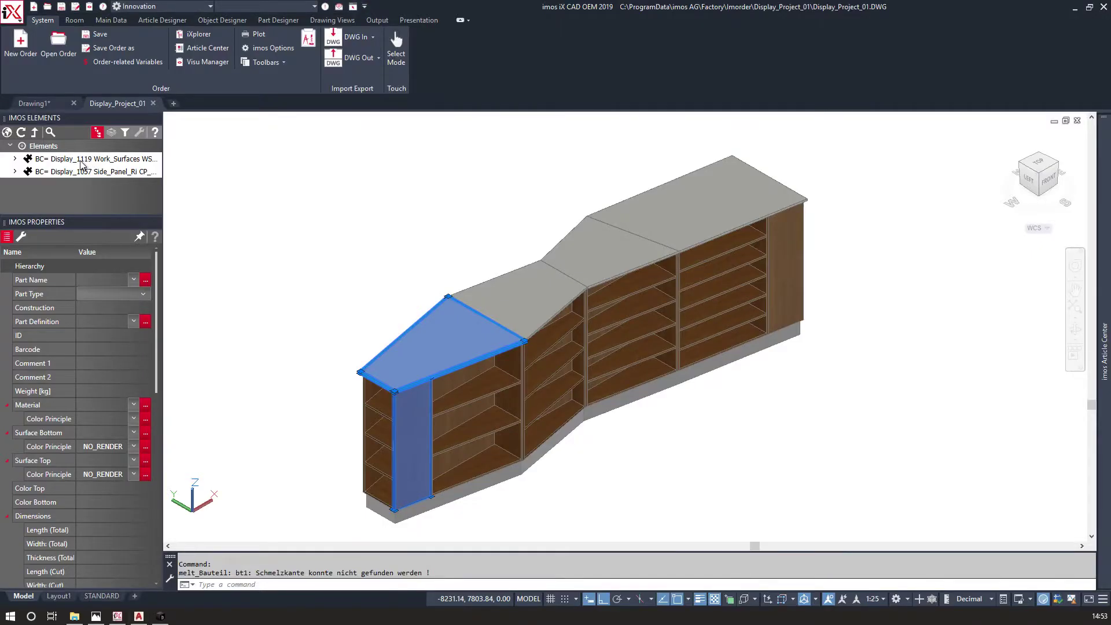
{"action": "left_click", "coordinate": [160, 616]}
{"action": "left_click", "coordinate": [141, 51]}
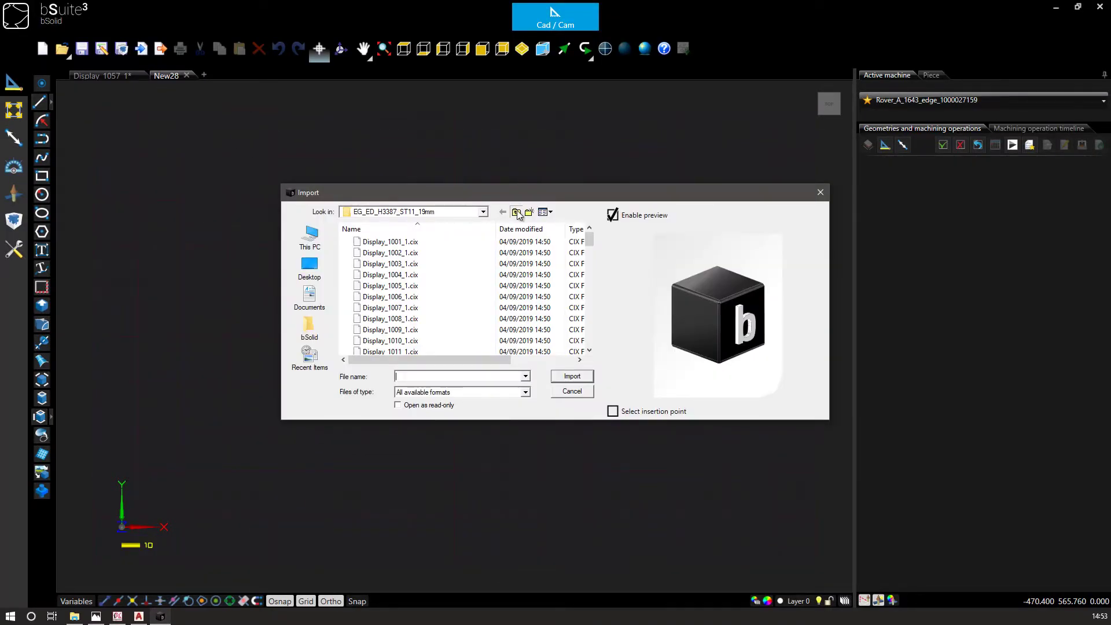
{"action": "left_click", "coordinate": [517, 213]}
{"action": "double_click", "coordinate": [385, 254]}
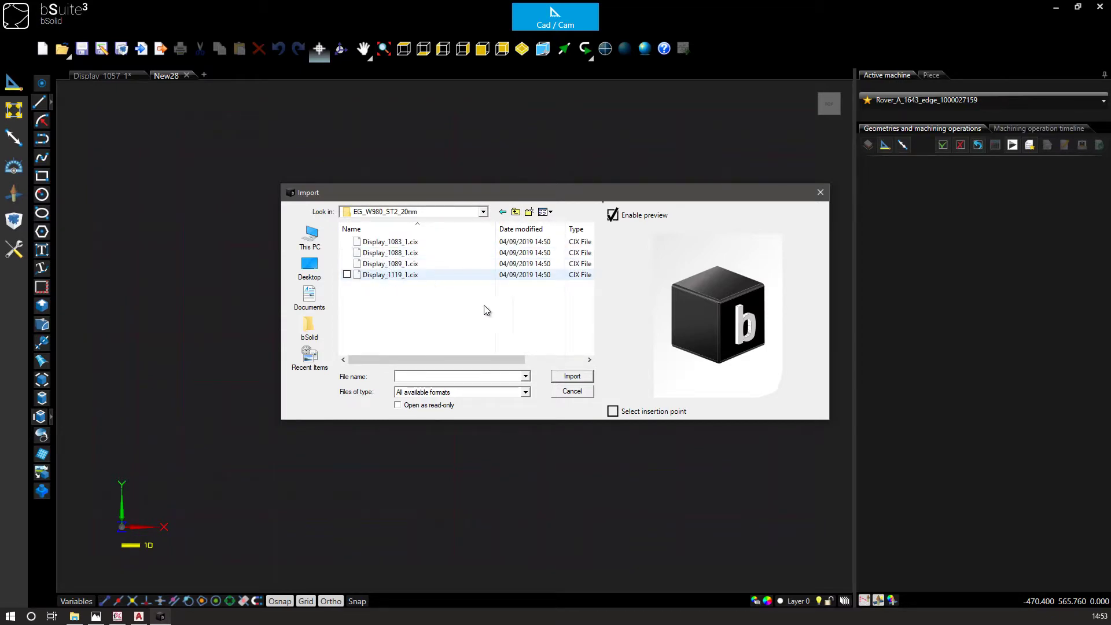
{"action": "left_click", "coordinate": [558, 376]}
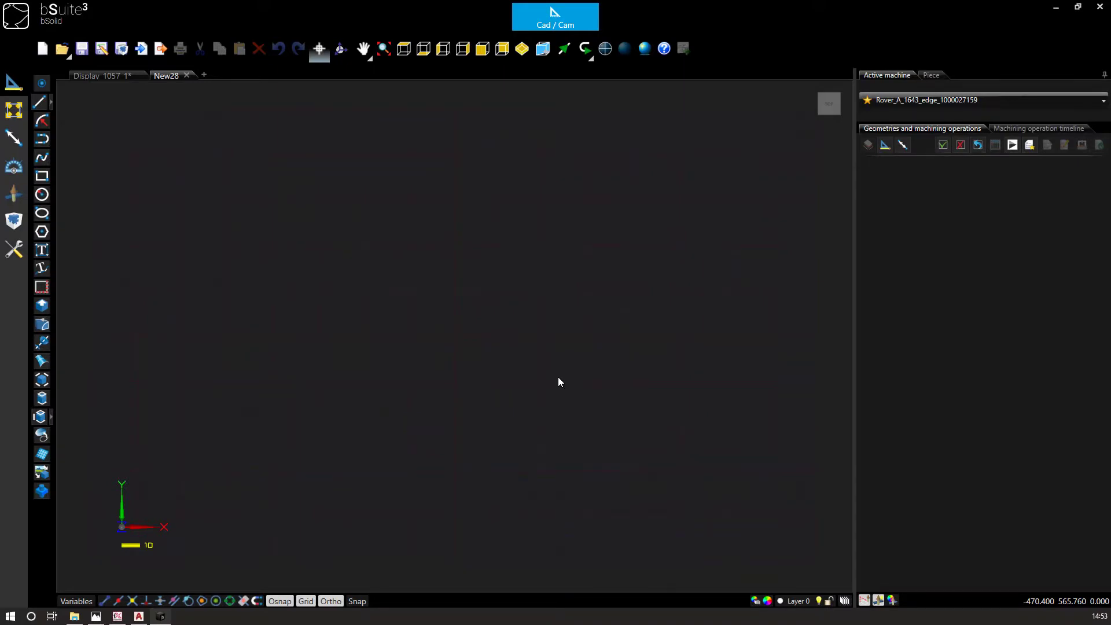
Examine the imported work surface in 3D and run its machining simulation, including milling and automatic edgebanding.
{"action": "middle_click_drag", "start_coordinate": [568, 332], "coordinate": [380, 507]}
{"action": "scroll", "coordinate": [380, 507], "scroll_direction": "down", "scroll_amount": 2}
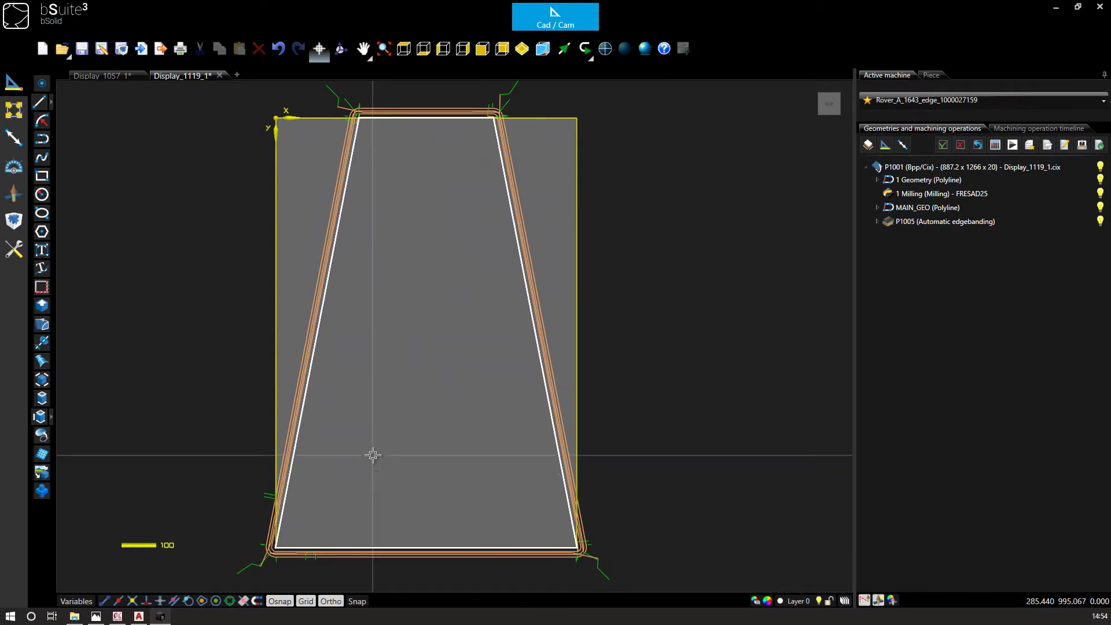
{"action": "middle_click_drag", "start_coordinate": [372, 453], "coordinate": [394, 449]}
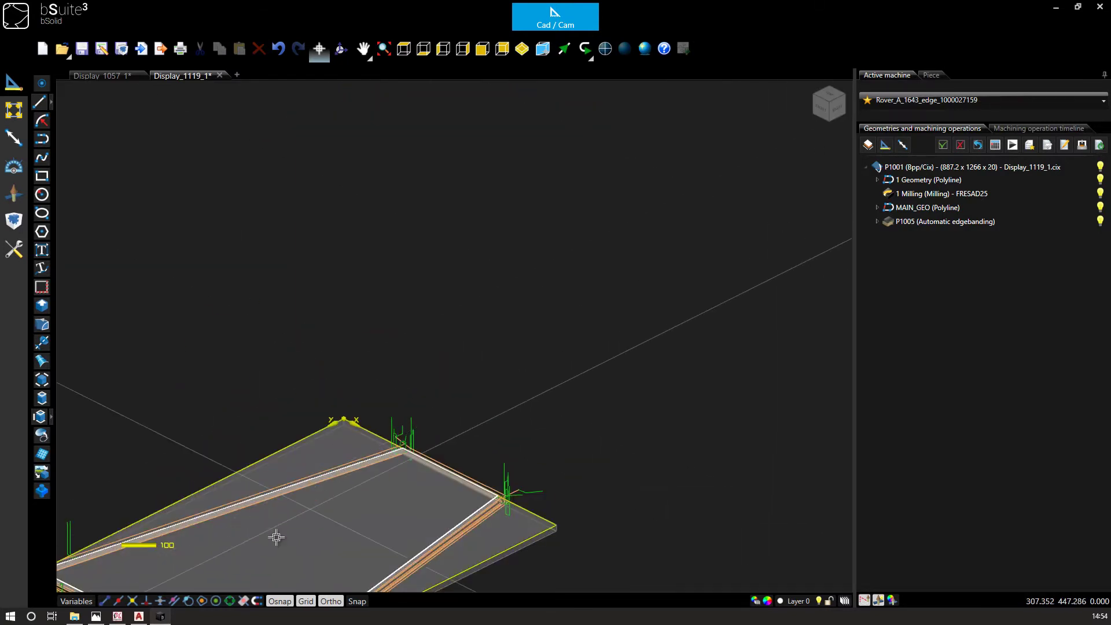
{"action": "middle_click_drag", "start_coordinate": [277, 536], "coordinate": [394, 387]}
{"action": "scroll", "coordinate": [434, 327], "scroll_direction": "up", "scroll_amount": 4}
{"action": "middle_click_drag", "start_coordinate": [435, 329], "coordinate": [447, 327]}
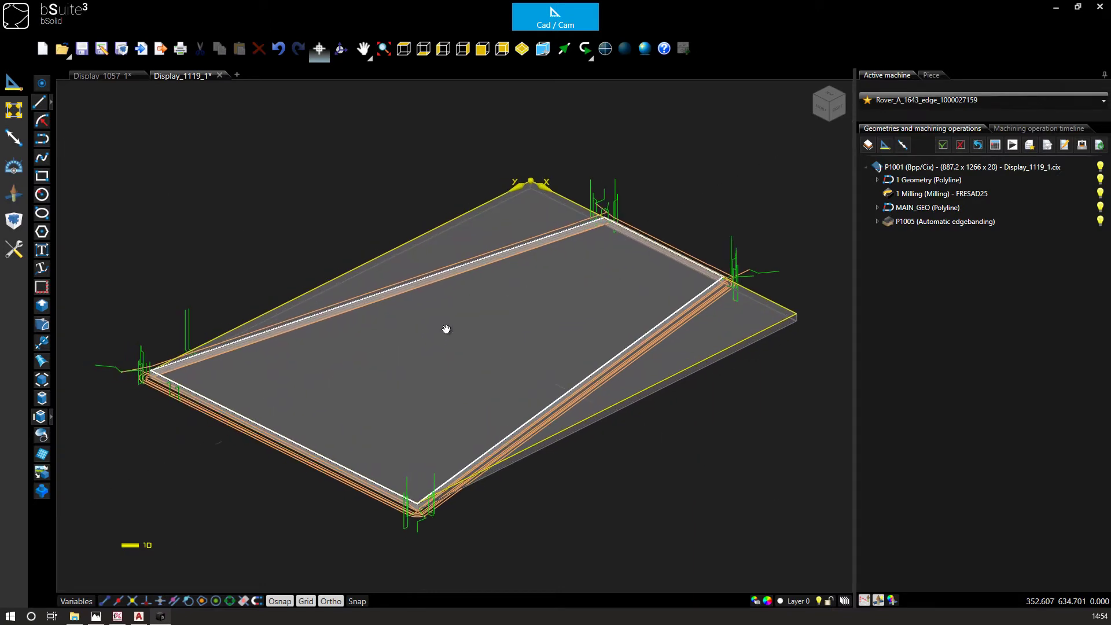
{"action": "left_click", "coordinate": [1012, 146]}
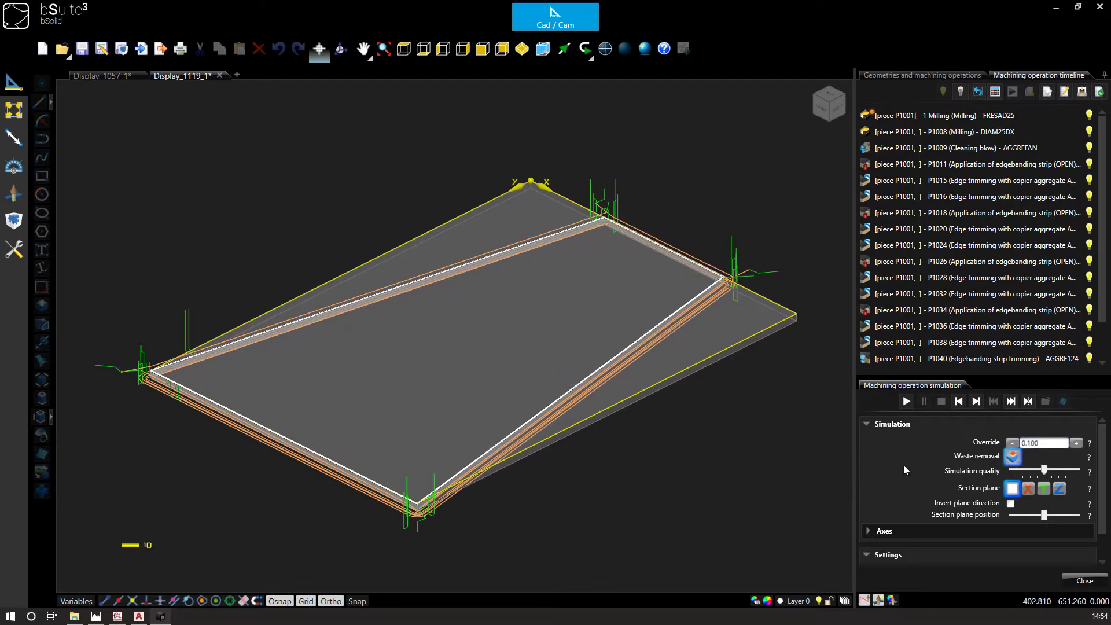
{"action": "left_click", "coordinate": [901, 401]}
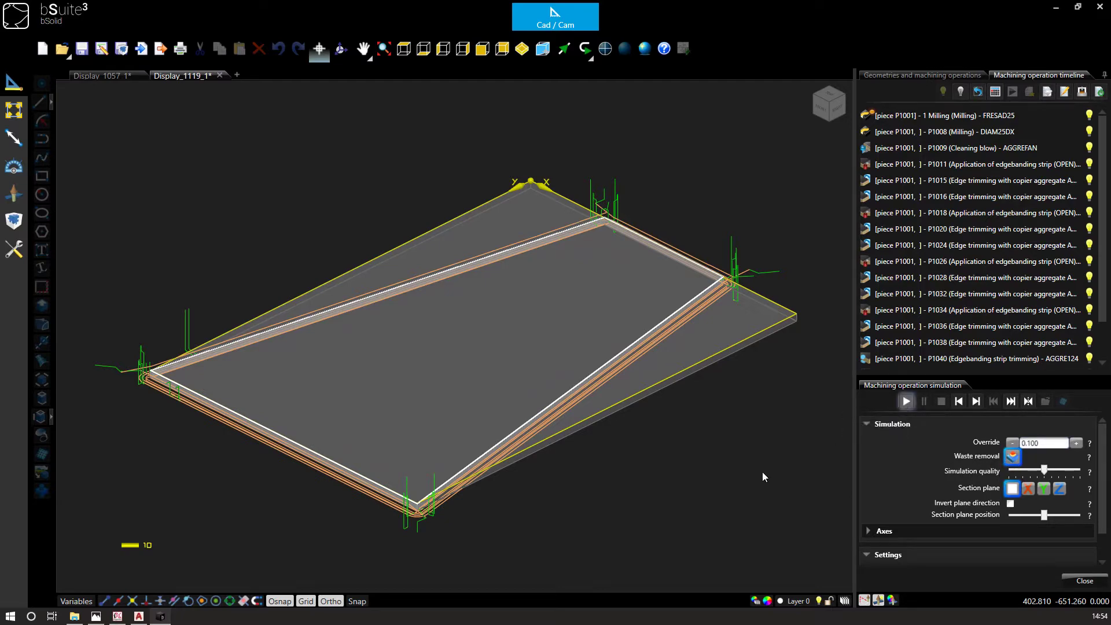
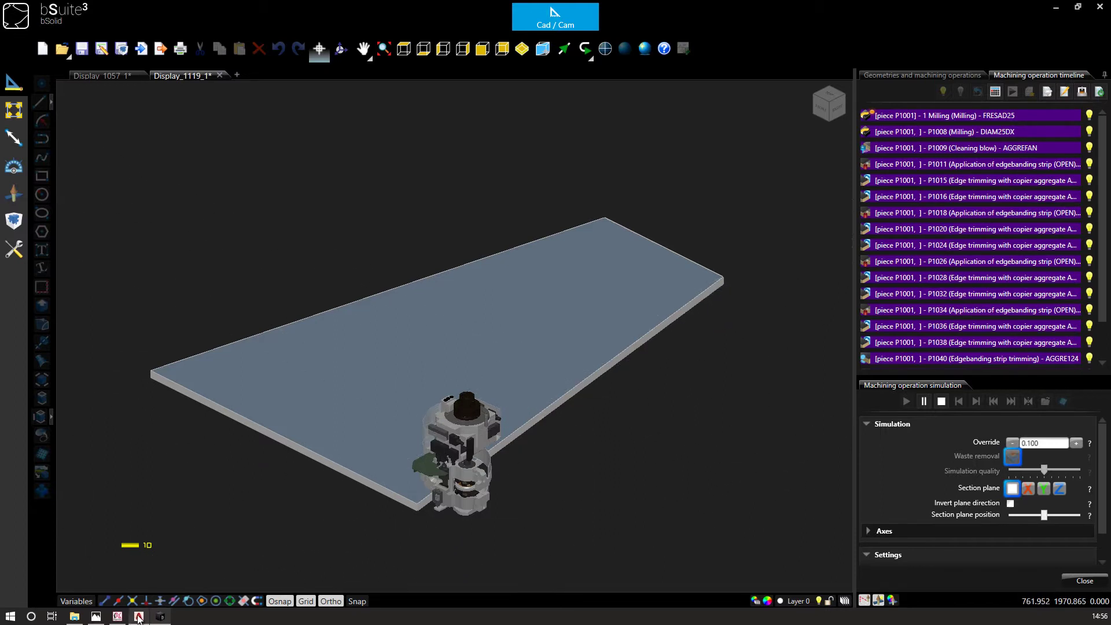
Switch back to imos iX CAD and show the shelf island from above in the 2D Wireframe visual style.
{"action": "left_click", "coordinate": [138, 618]}
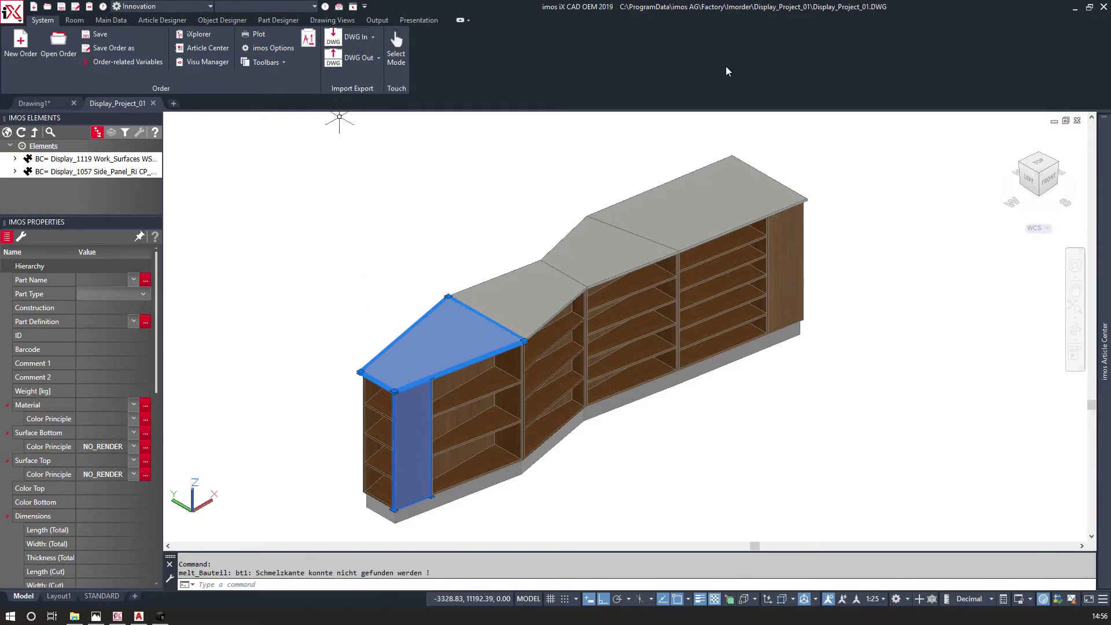
{"action": "left_click", "coordinate": [1029, 165]}
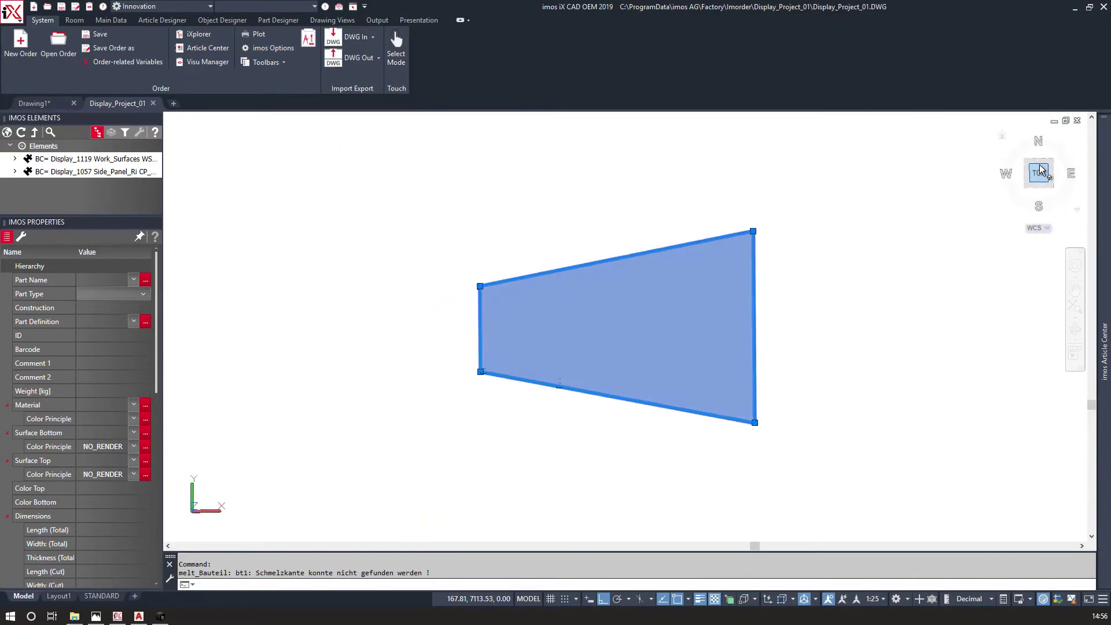
{"action": "right_click", "coordinate": [502, 221]}
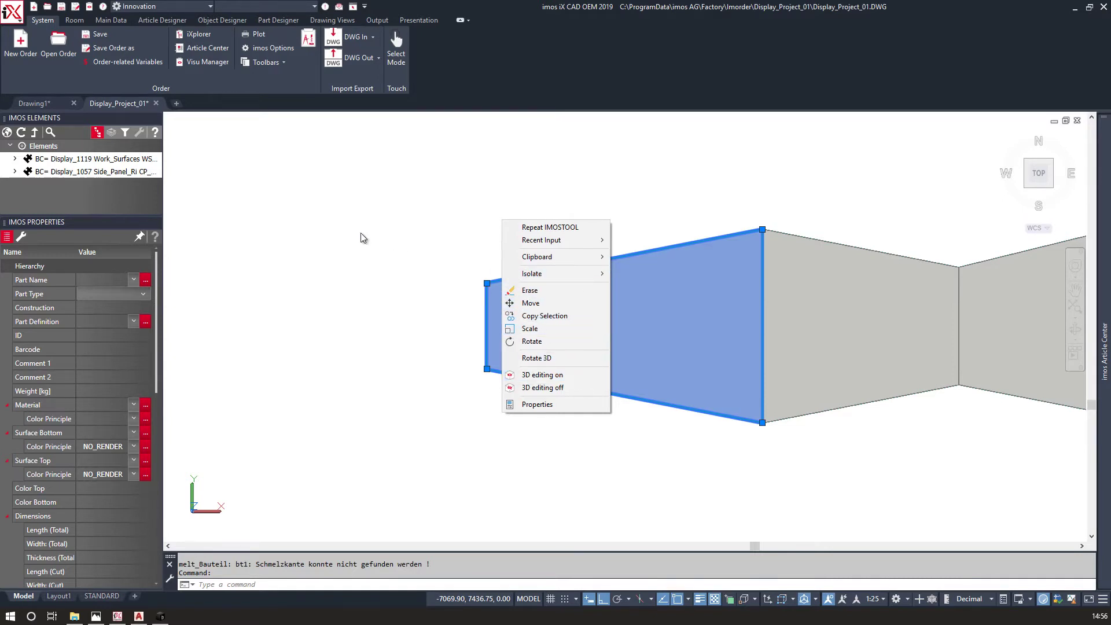
{"action": "left_click", "coordinate": [397, 186]}
{"action": "left_click", "coordinate": [396, 186]}
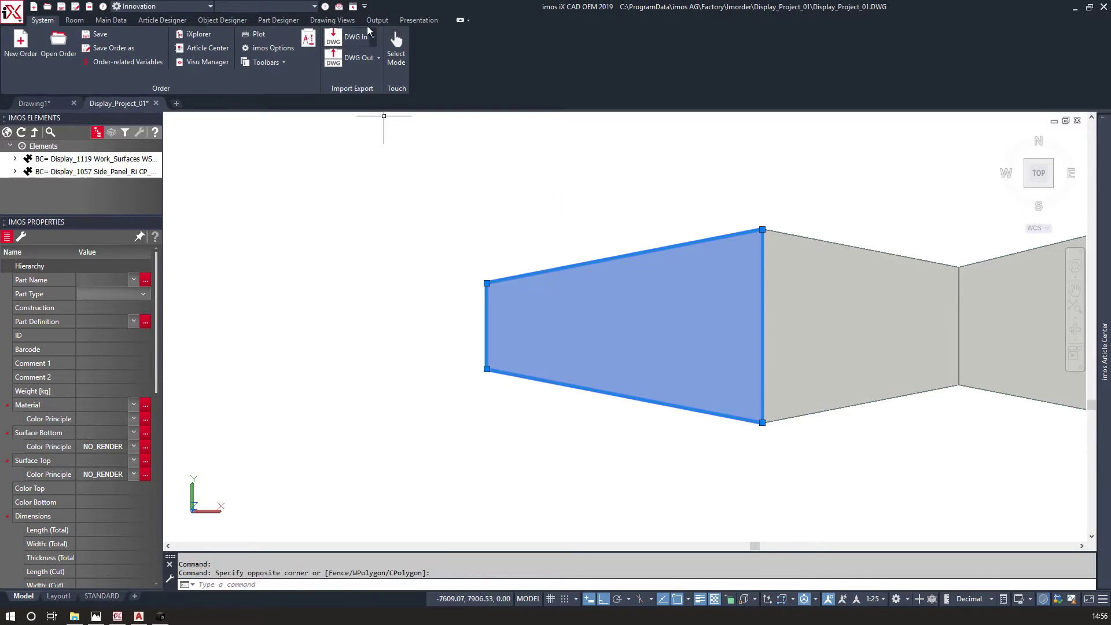
{"action": "left_click", "coordinate": [377, 20]}
{"action": "left_click", "coordinate": [502, 66]}
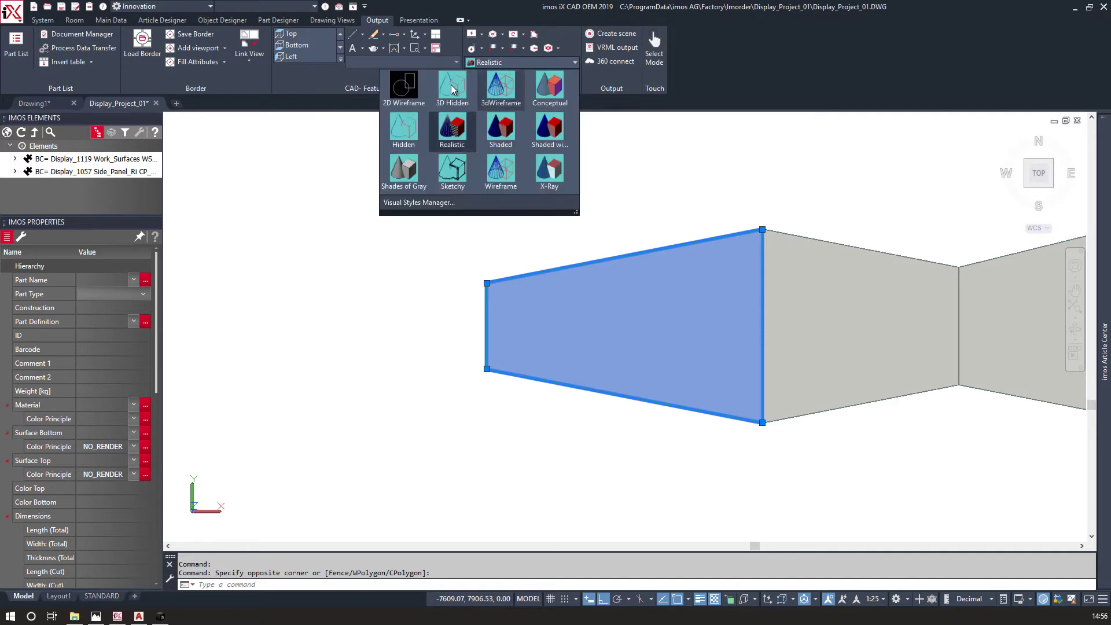
{"action": "left_click", "coordinate": [406, 90]}
{"action": "middle_click_drag", "start_coordinate": [544, 379], "coordinate": [414, 363]}
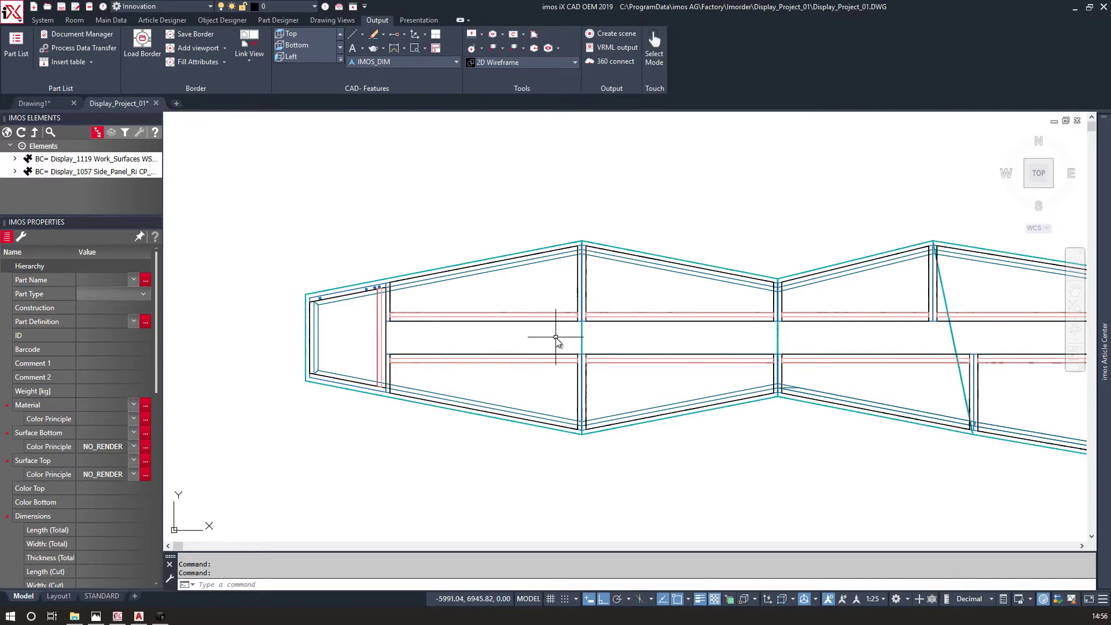
Draw a circle of about 76 mm radius centred on the narrow-end divider, fitted to the gap between the two back panels.
{"action": "key", "text": "Return"}
{"action": "left_click", "coordinate": [386, 337]}
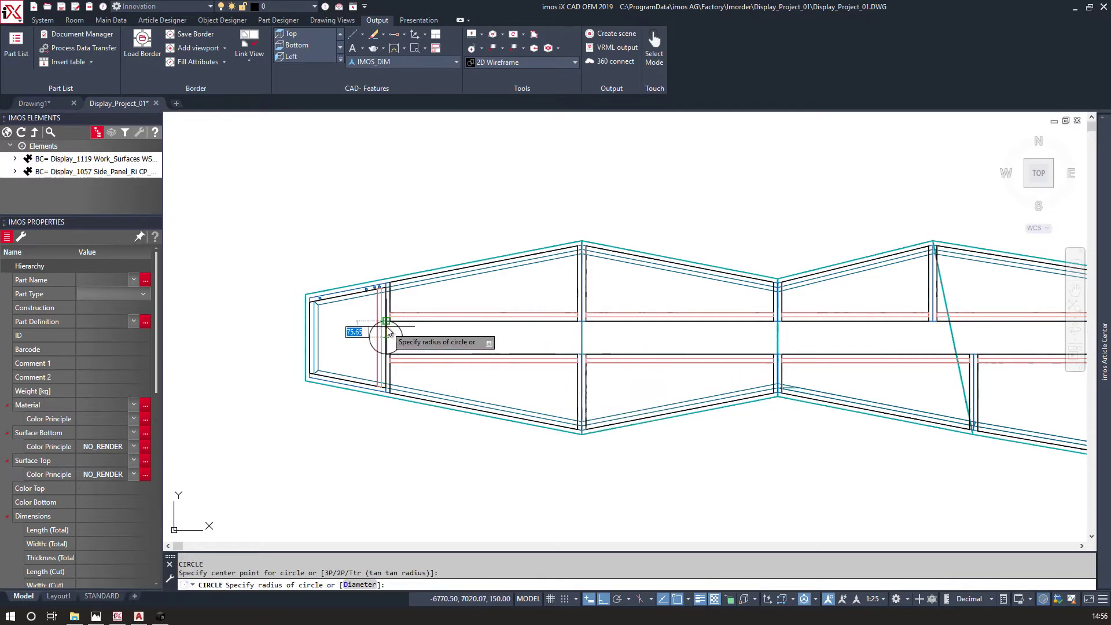
{"action": "left_click", "coordinate": [402, 337]}
{"action": "scroll", "coordinate": [391, 331], "scroll_direction": "up", "scroll_amount": 6}
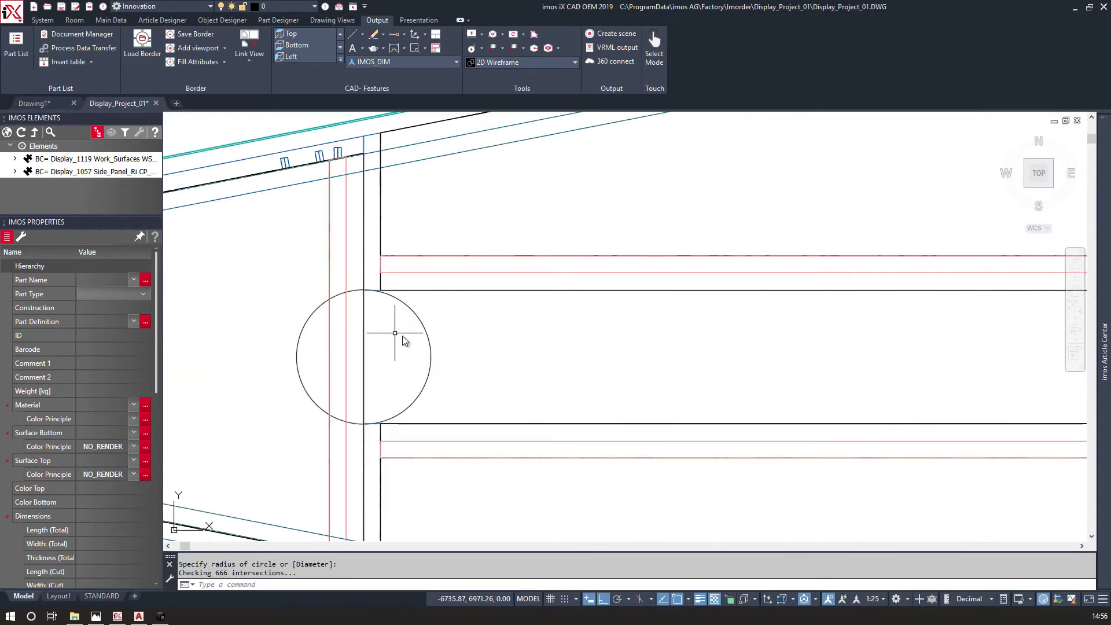
{"action": "left_click", "coordinate": [448, 357]}
{"action": "left_click", "coordinate": [398, 344]}
{"action": "scroll", "coordinate": [368, 290], "scroll_direction": "up", "scroll_amount": 8}
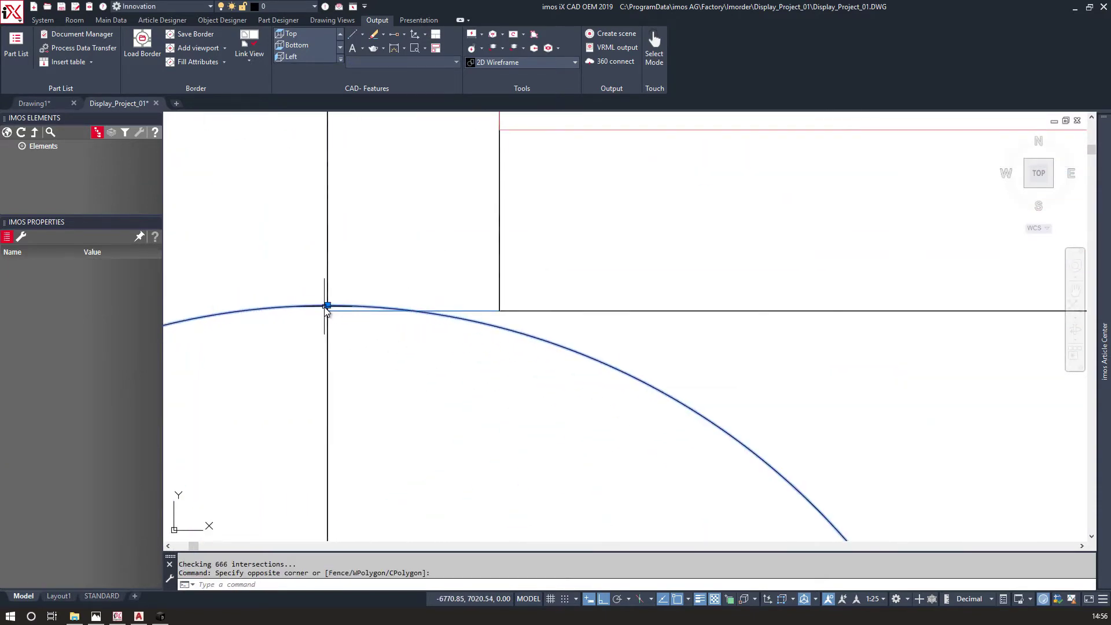
{"action": "left_click", "coordinate": [329, 310]}
{"action": "scroll", "coordinate": [332, 314], "scroll_direction": "down", "scroll_amount": 5}
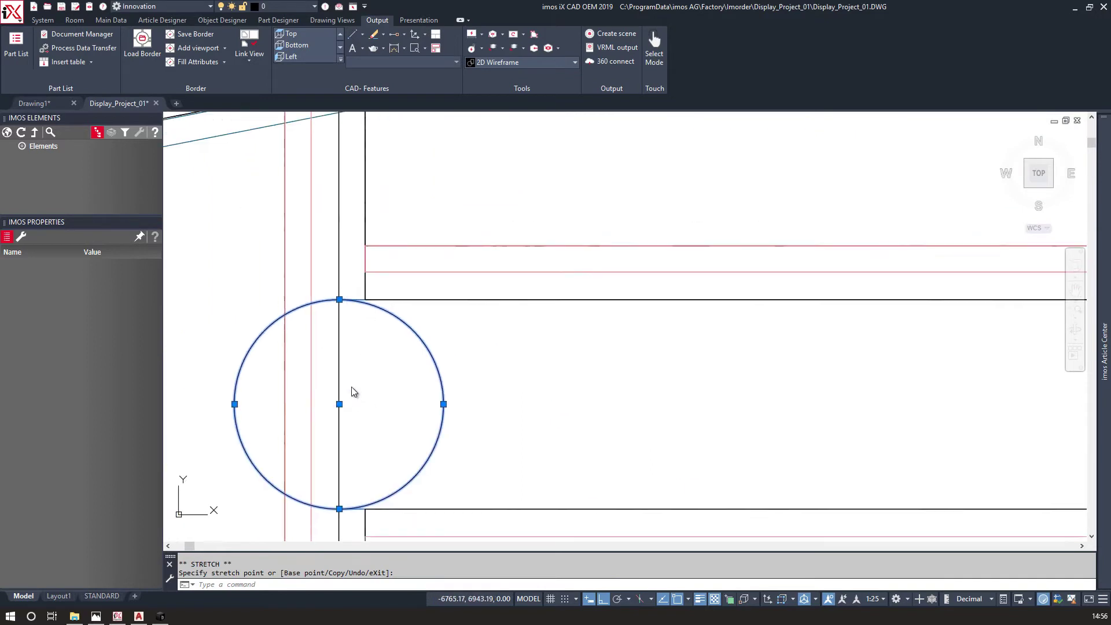
{"action": "key", "text": "Escape"}
Move the circle into the gap between the back panels so its near edge touches the narrow-end divider.
{"action": "type", "text": "m"}
{"action": "key", "text": "Return"}
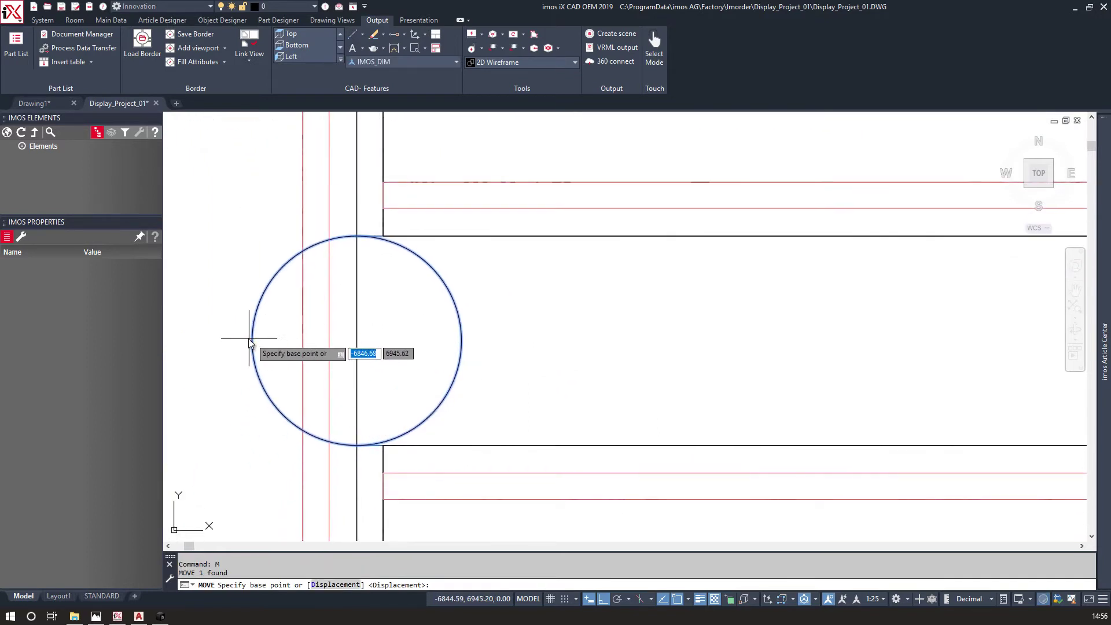
{"action": "left_click", "coordinate": [252, 340]}
{"action": "left_click", "coordinate": [360, 340]}
{"action": "scroll", "coordinate": [427, 356], "scroll_direction": "down", "scroll_amount": 2}
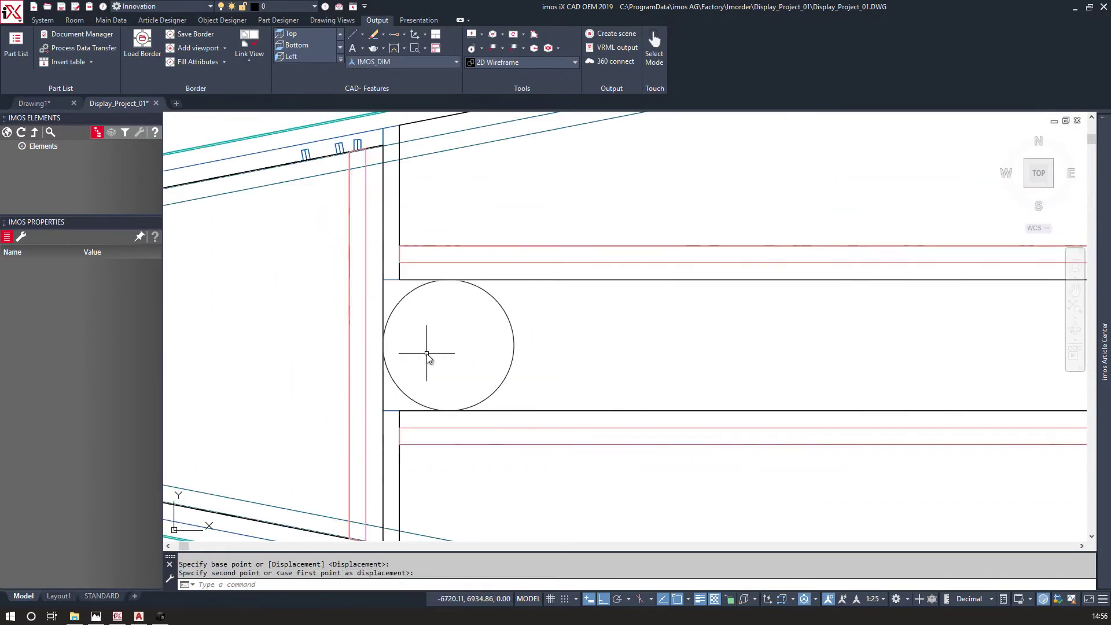
{"action": "scroll", "coordinate": [467, 352], "scroll_direction": "down", "scroll_amount": 4}
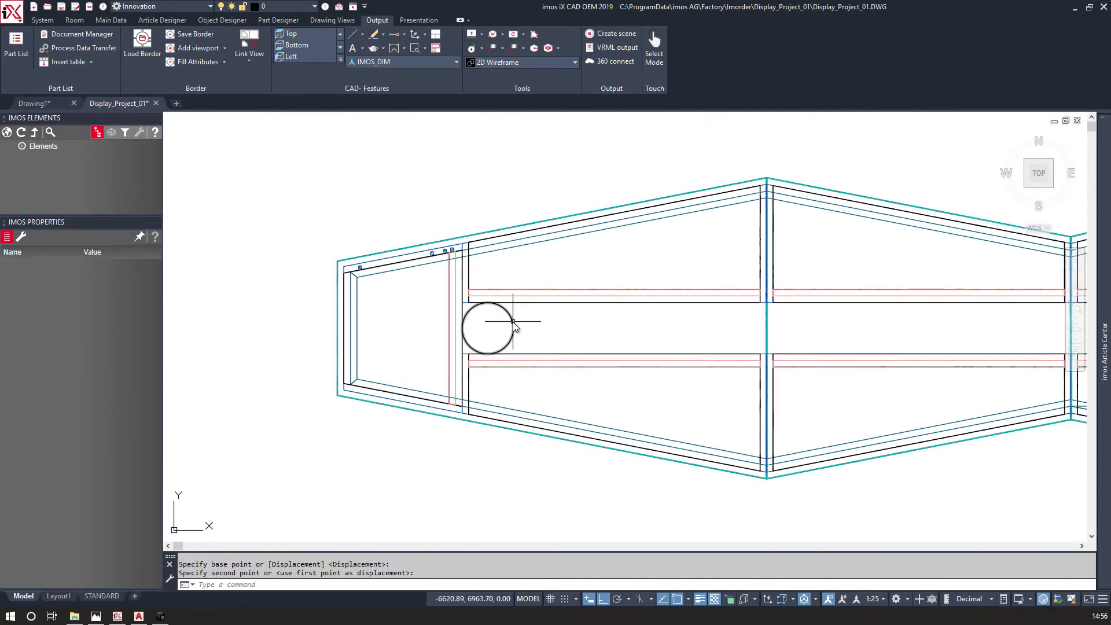
Copy the circle 400 mm along the gap between the back panels, away from the narrow end.
{"action": "left_click", "coordinate": [514, 325]}
{"action": "left_click", "coordinate": [513, 328]}
{"action": "right_click", "coordinate": [529, 325]}
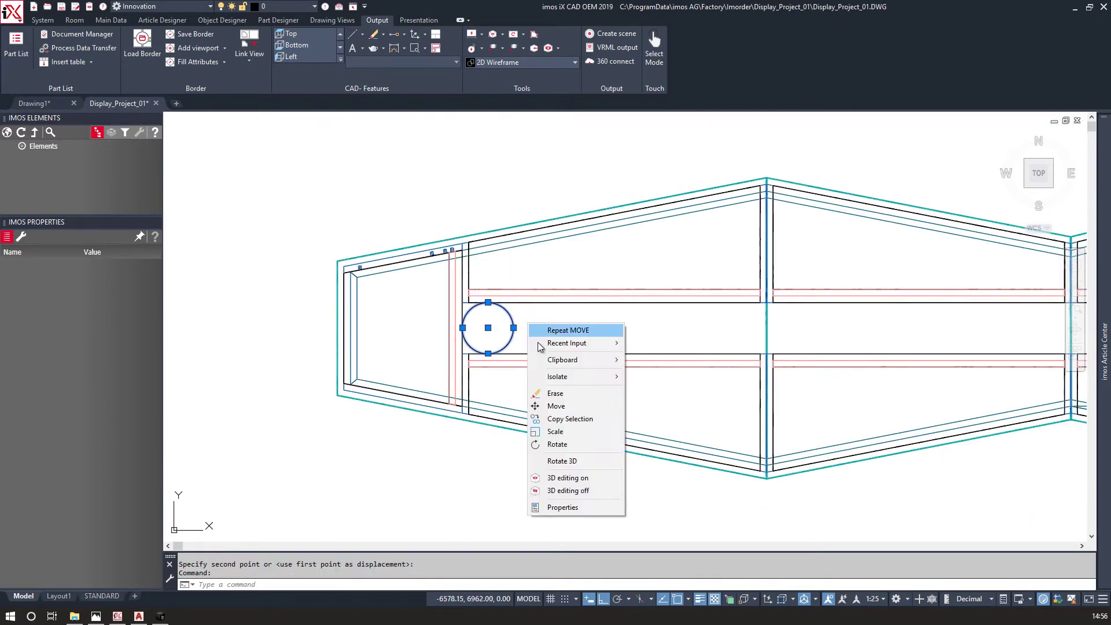
{"action": "left_click", "coordinate": [552, 419]}
{"action": "left_click", "coordinate": [535, 382]}
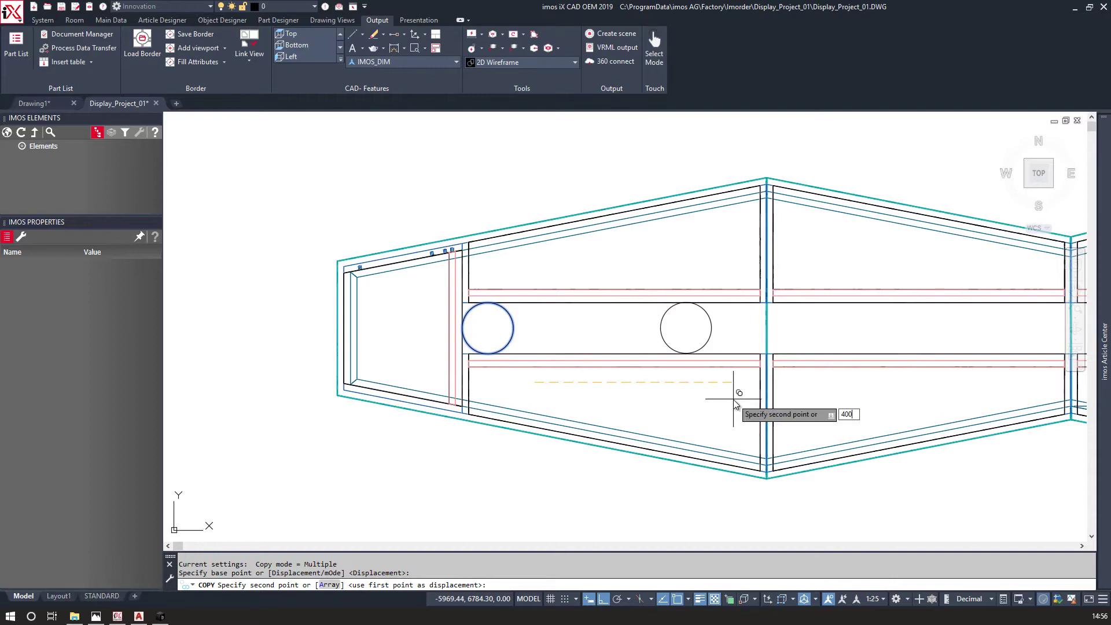
{"action": "key", "text": "Return"}
{"action": "key", "text": "Return"}
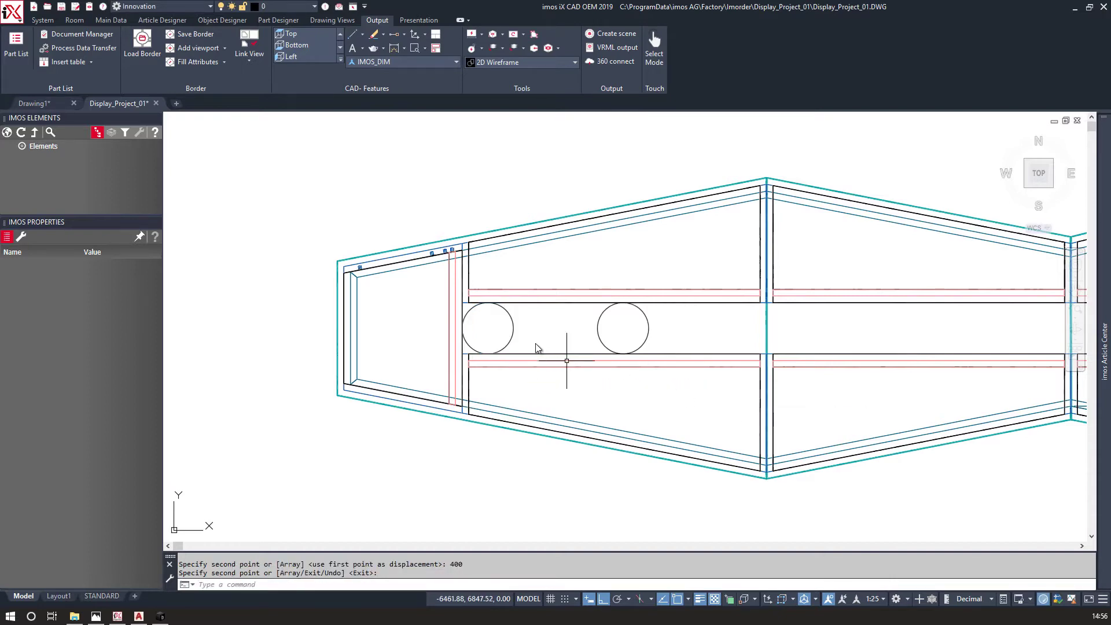
Cut both circles into the narrow-end work surface with Circle as Pocket, using Through Hole, profile PRF_00 and the Bottom face.
{"action": "middle_click_drag", "start_coordinate": [535, 373], "coordinate": [497, 228], "text": "shift"}
{"action": "left_click", "coordinate": [499, 227]}
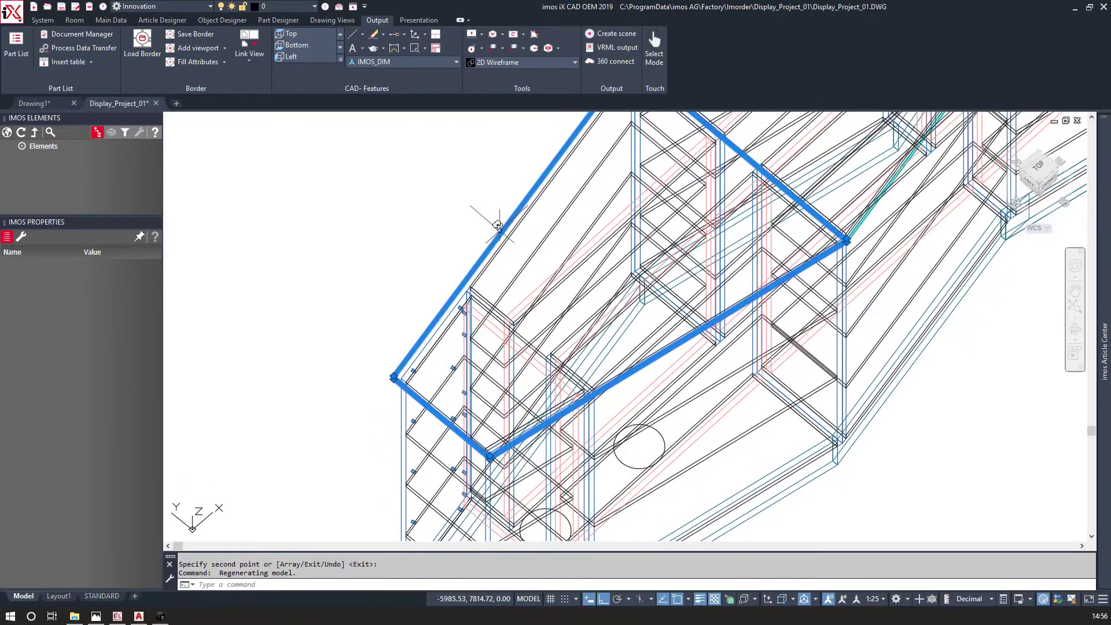
{"action": "left_click", "coordinate": [21, 237]}
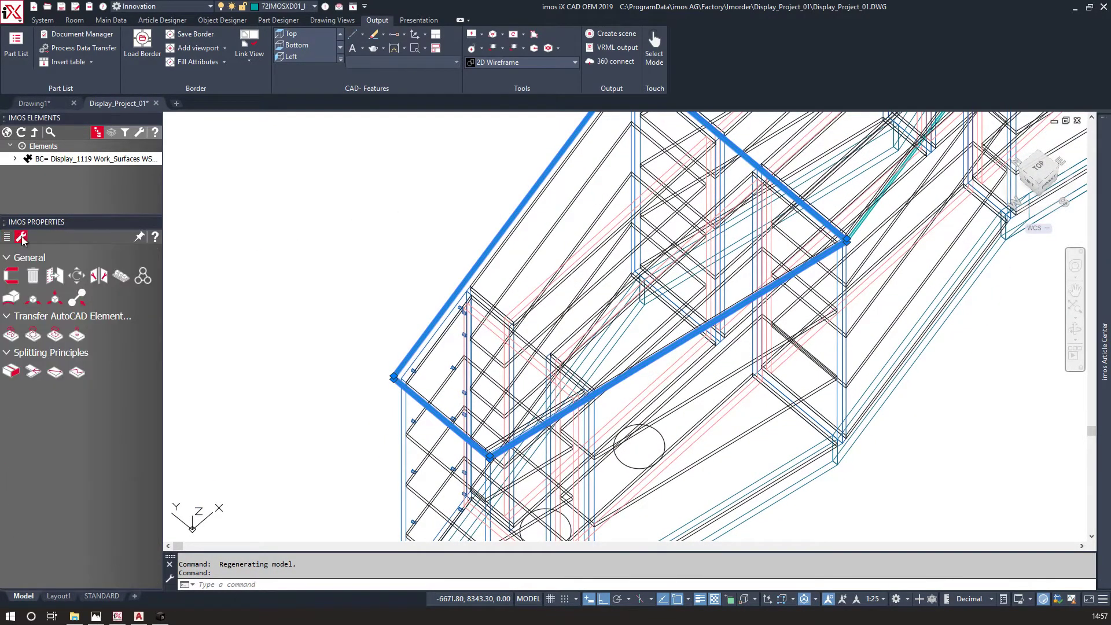
{"action": "left_click", "coordinate": [33, 336]}
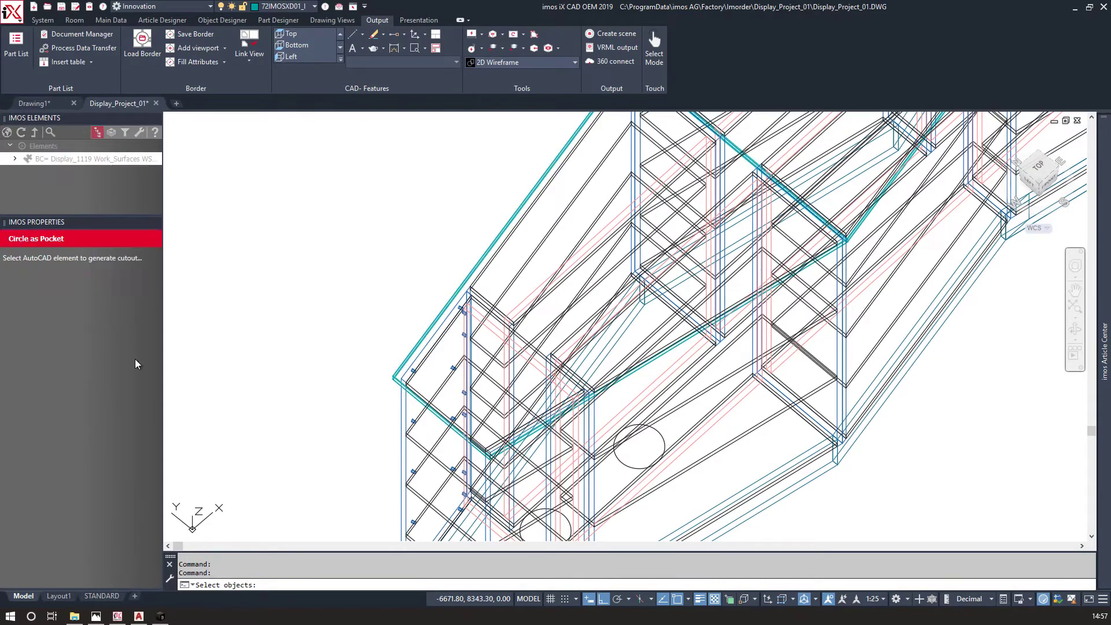
{"action": "left_click", "coordinate": [638, 466]}
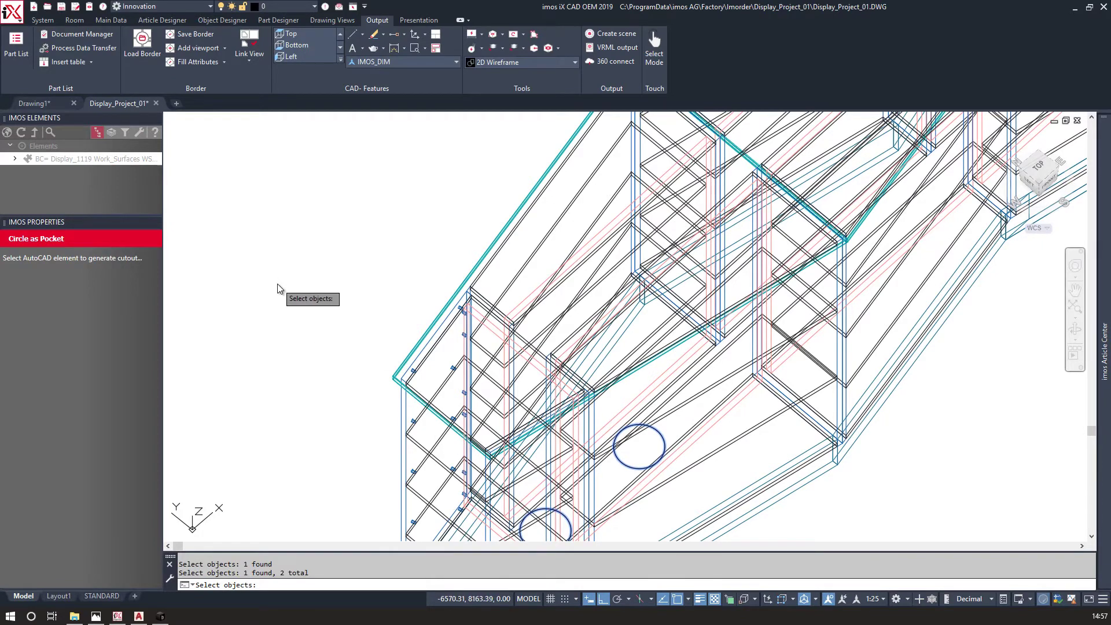
{"action": "key", "text": "Return"}
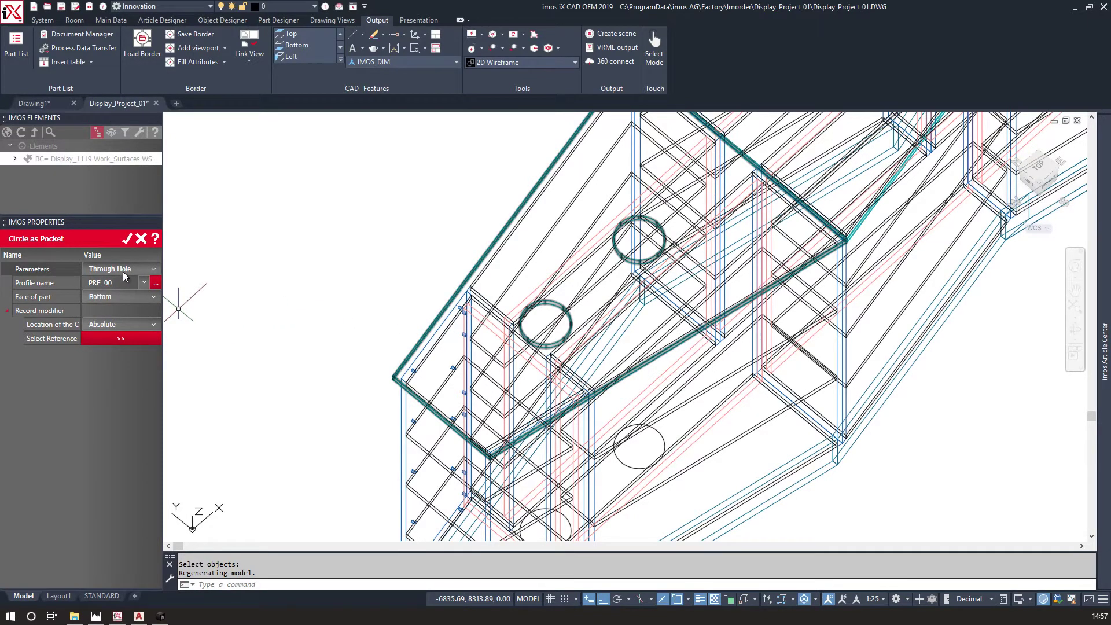
{"action": "left_click", "coordinate": [126, 238]}
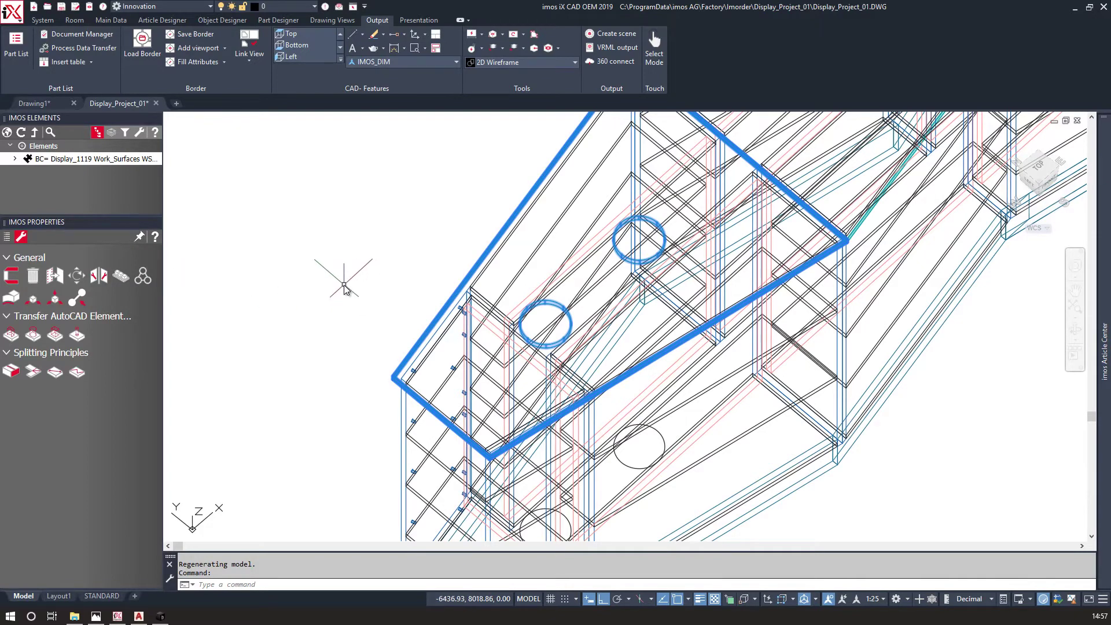
Generate iX CAM CNC data for the narrow-end work surface with workflow WF_01_5Axis_Edge, deleting the existing order's PXM files.
{"action": "left_click", "coordinate": [554, 307]}
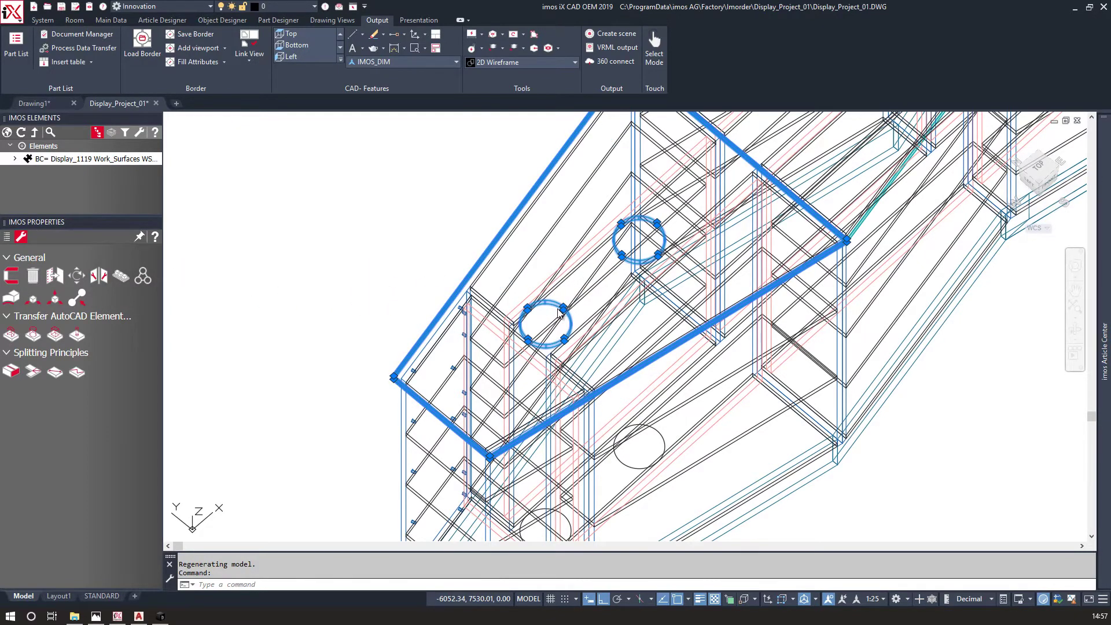
{"action": "right_click", "coordinate": [97, 163]}
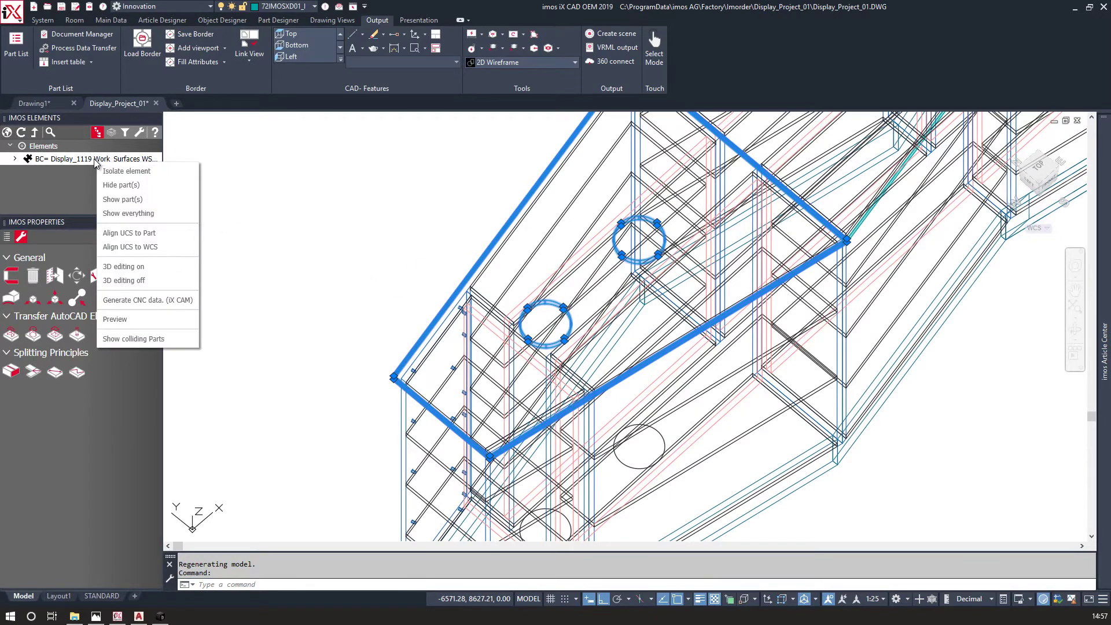
{"action": "left_click", "coordinate": [134, 300]}
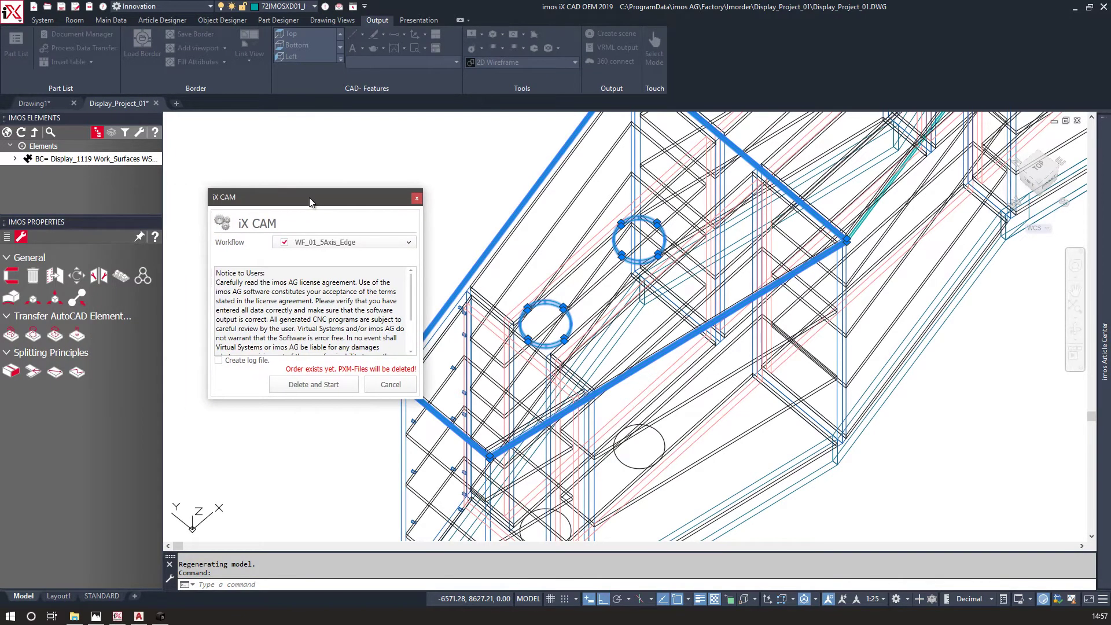
{"action": "left_click", "coordinate": [326, 388]}
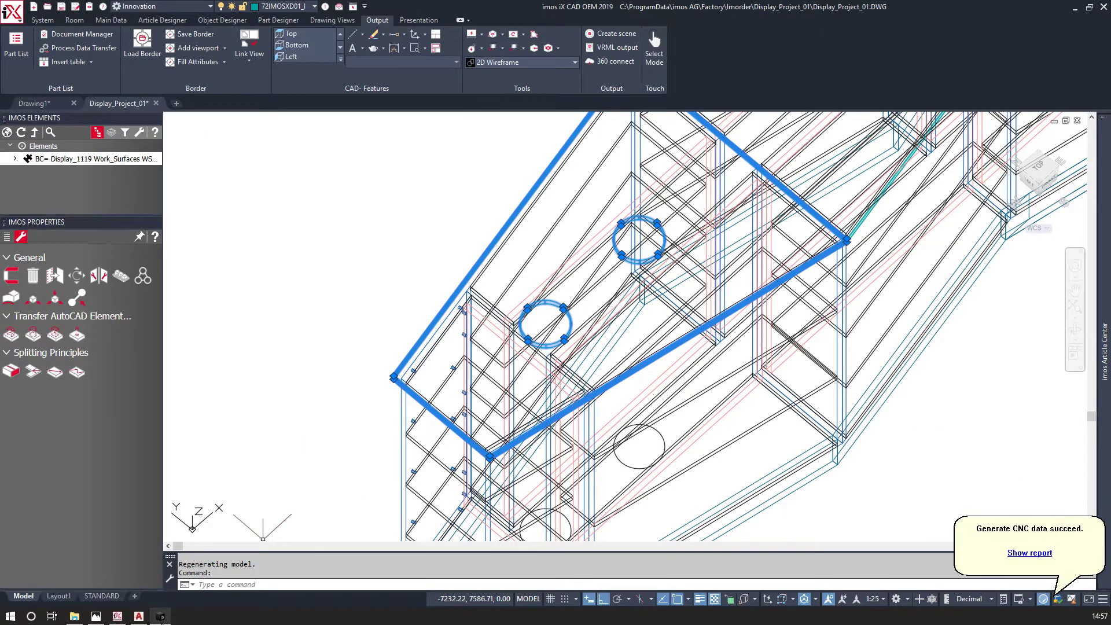
Switch to bSolid and import Display_1119_1.cix from the EG_W980_ST2_20mm folder into a new document.
{"action": "left_click", "coordinate": [160, 616]}
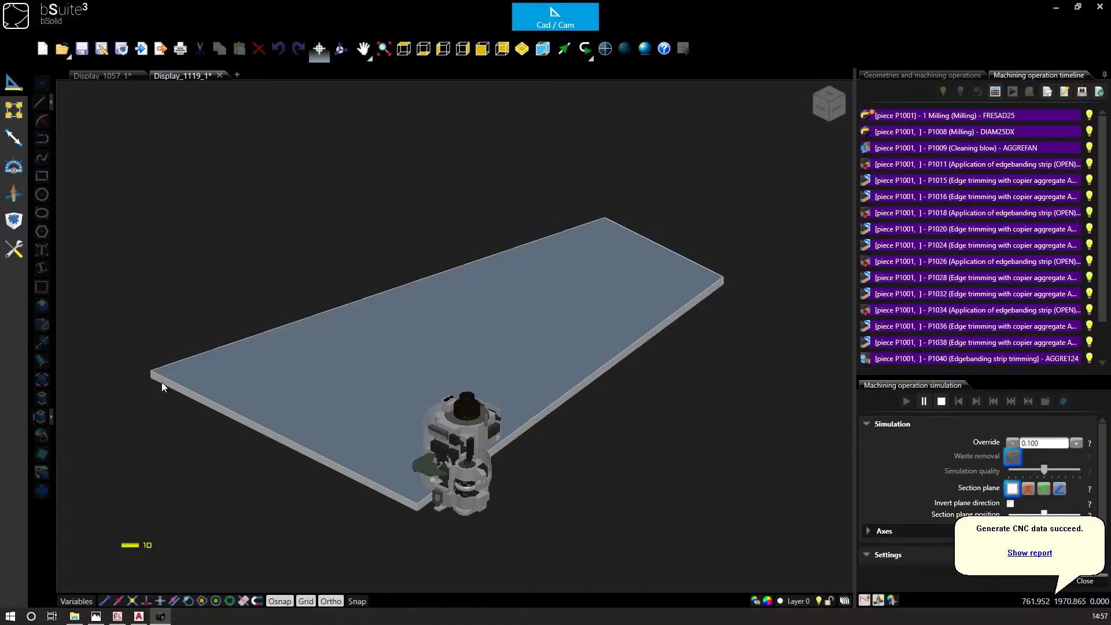
{"action": "left_click", "coordinate": [236, 77]}
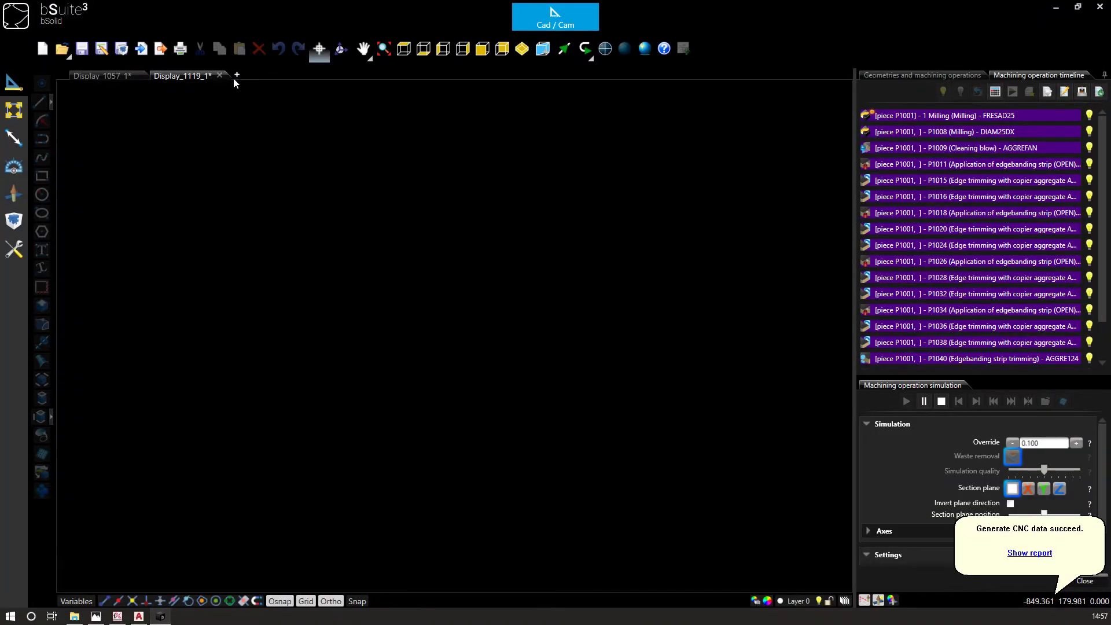
{"action": "left_click", "coordinate": [140, 47]}
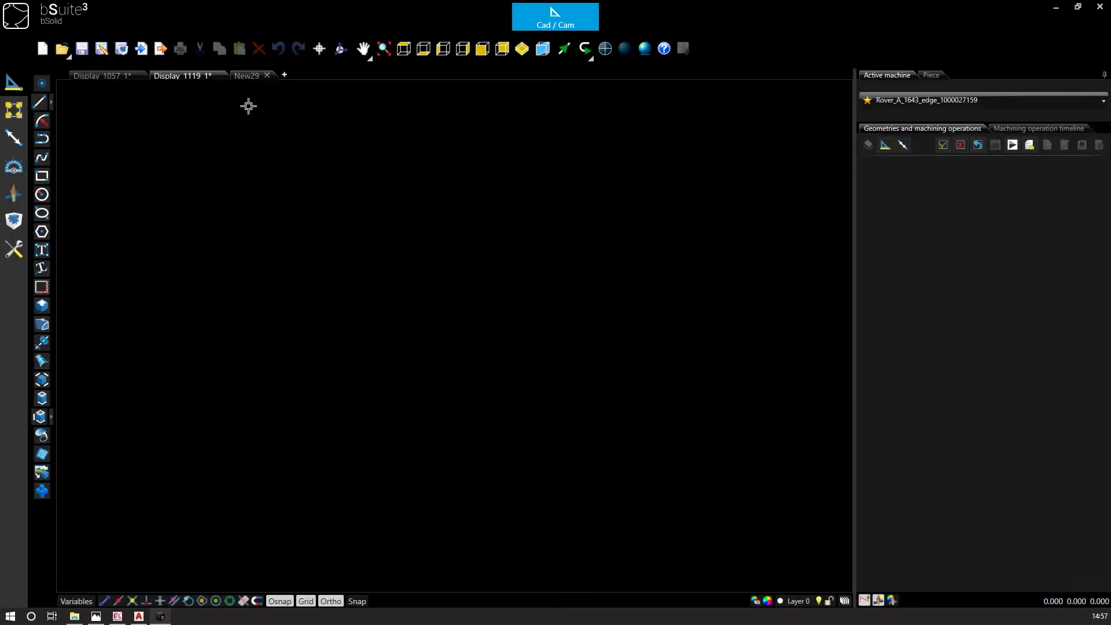
{"action": "left_click", "coordinate": [236, 75]}
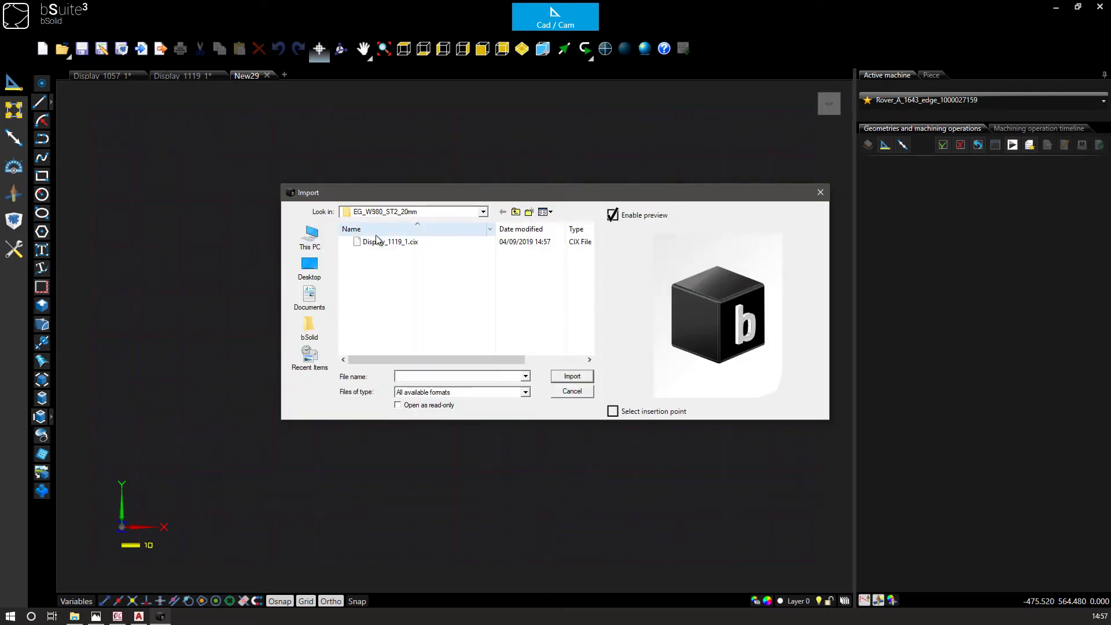
{"action": "left_click", "coordinate": [558, 377]}
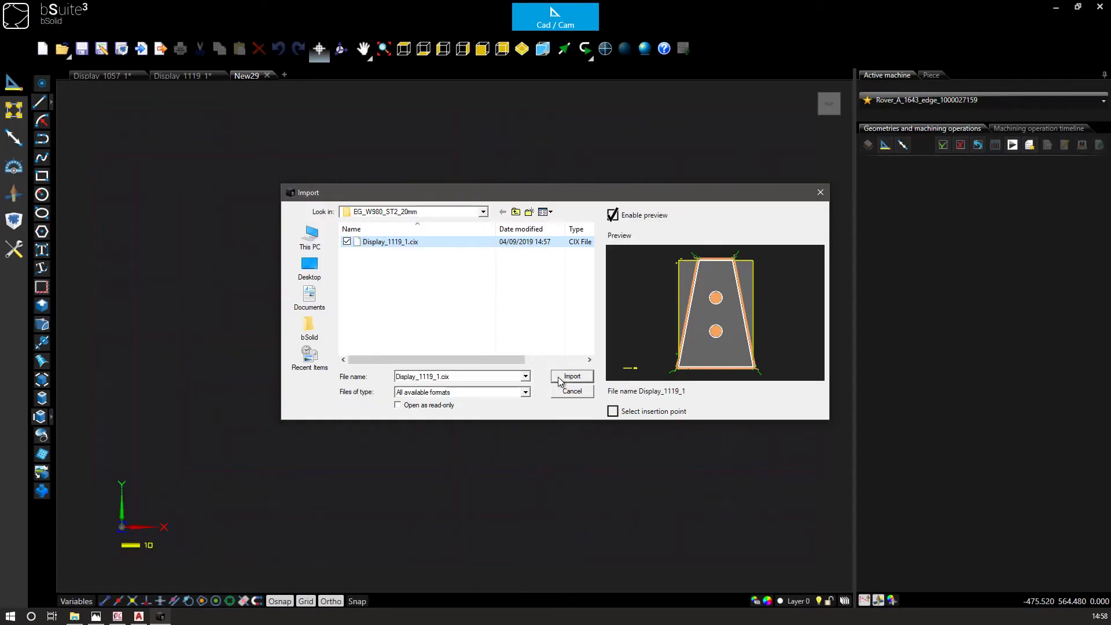
{"action": "left_click", "coordinate": [572, 377]}
Open the machining operation timeline and run the simulation at override 0.100 with waste removal on.
{"action": "mouse_move", "coordinate": [565, 331]}
{"action": "middle_mouse_down"}
{"action": "mouse_move", "coordinate": [475, 467]}
{"action": "mouse_move", "coordinate": [422, 470]}
{"action": "middle_mouse_up"}
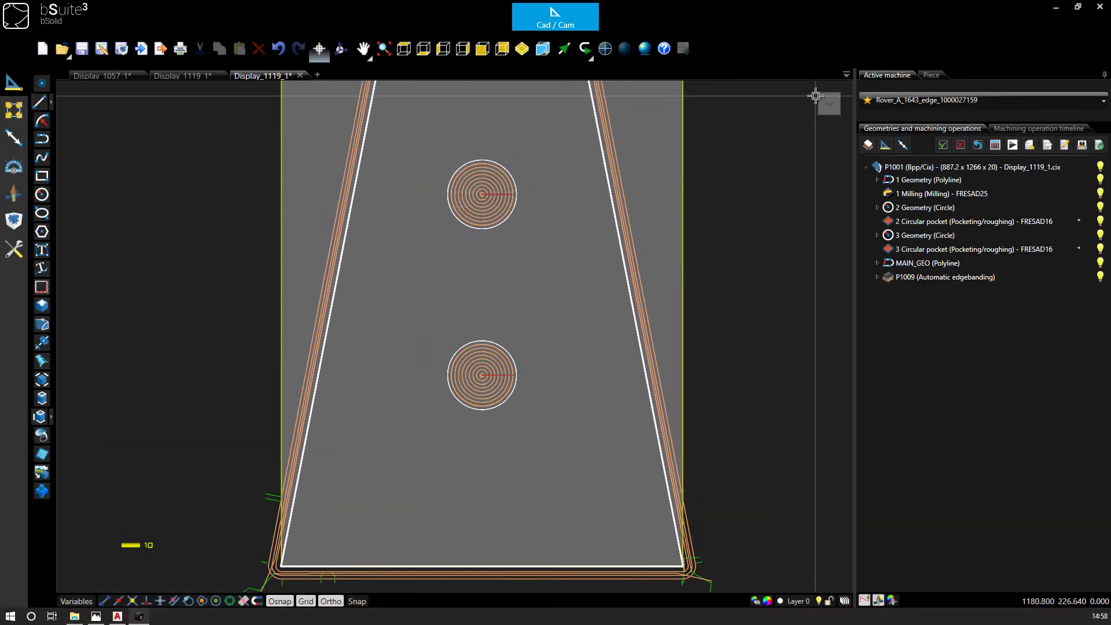
{"action": "left_click", "coordinate": [820, 95]}
{"action": "middle_click_drag", "start_coordinate": [383, 377], "coordinate": [544, 155]}
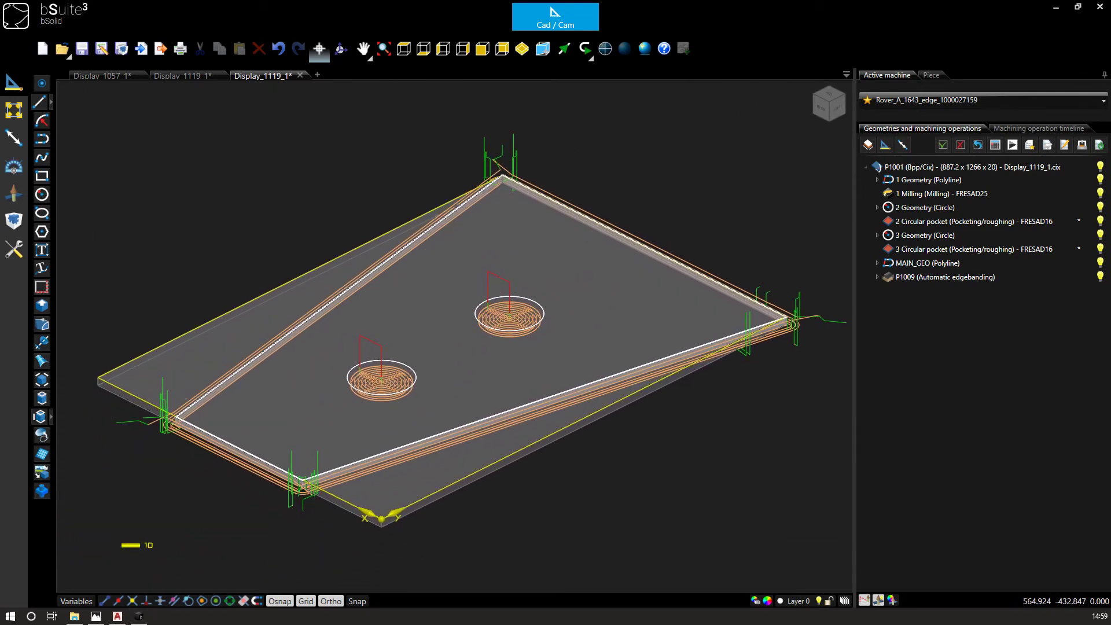
{"action": "left_click", "coordinate": [533, 401]}
{"action": "key", "text": "Escape"}
{"action": "left_click", "coordinate": [996, 147]}
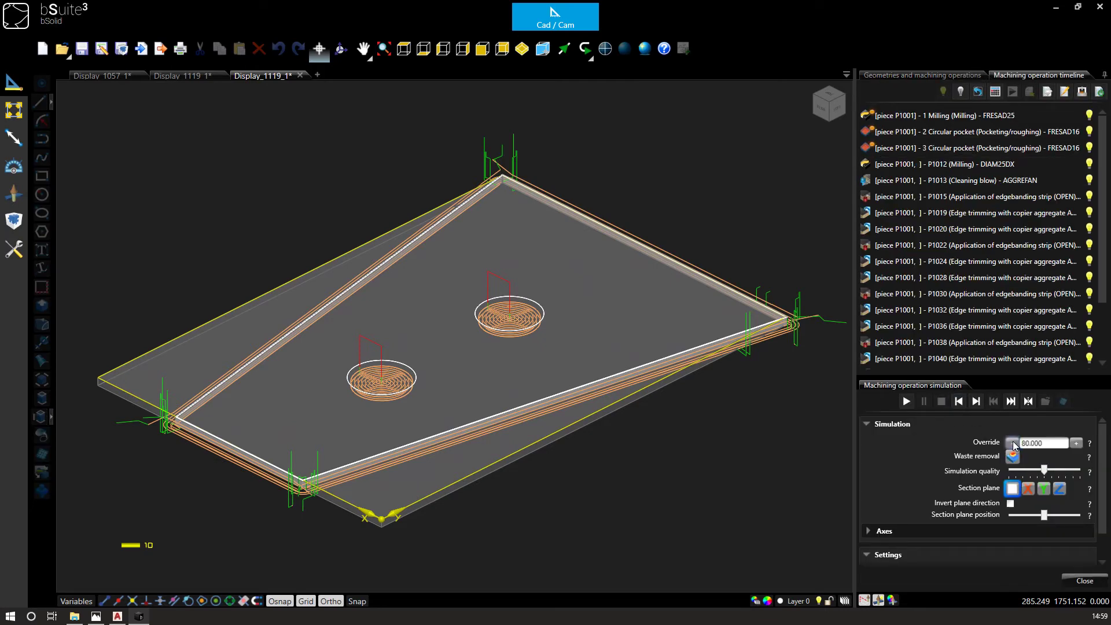
{"action": "left_click", "coordinate": [1012, 444]}
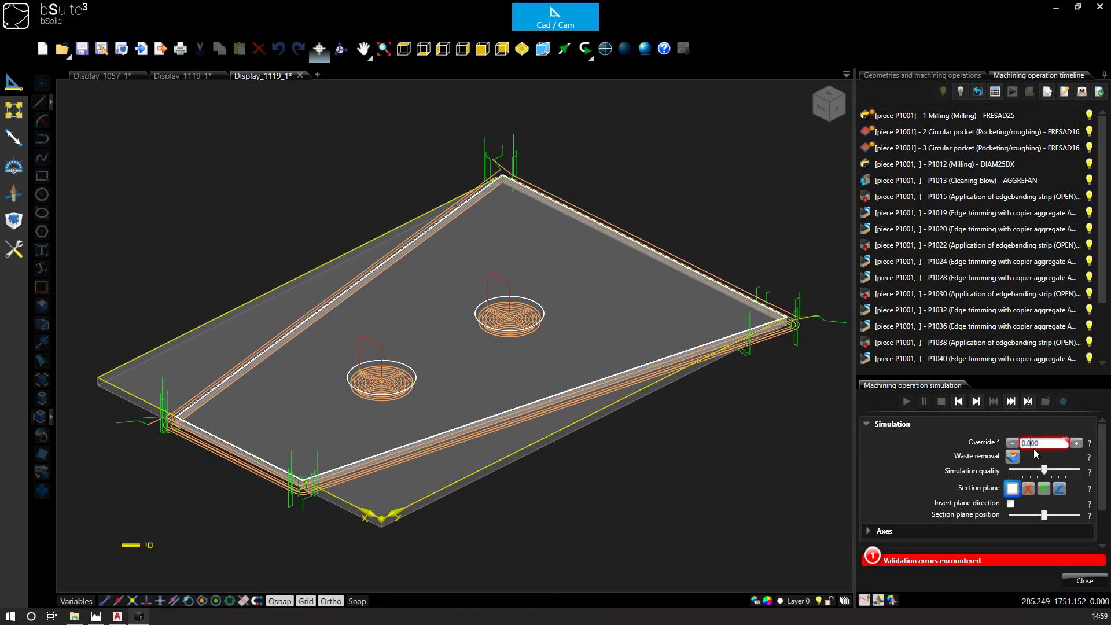
{"action": "key", "text": "Tab"}
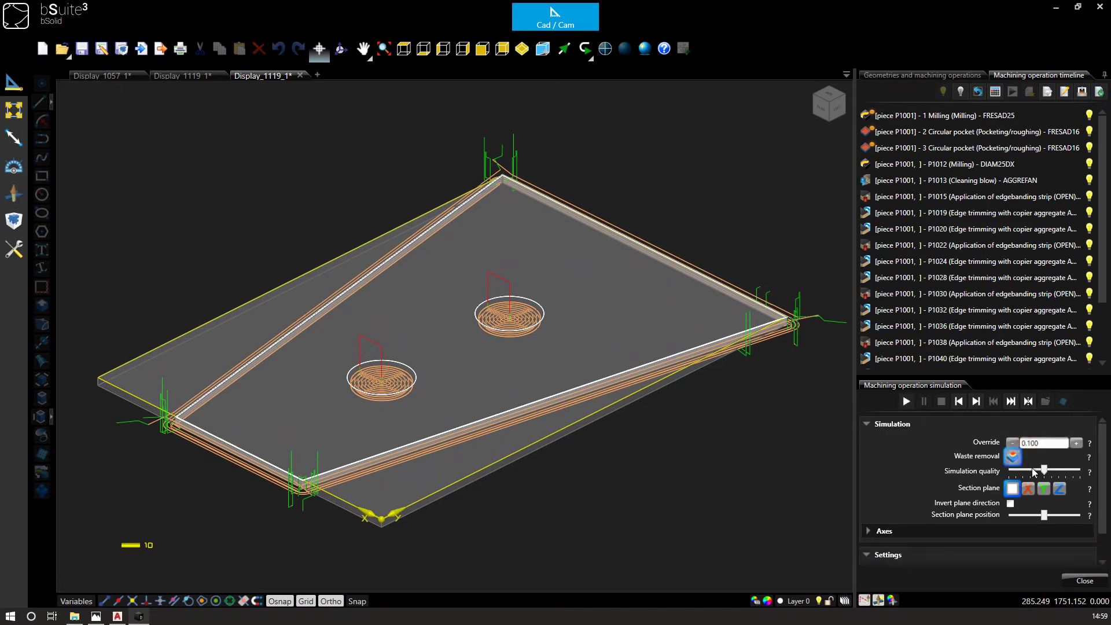
{"action": "left_click", "coordinate": [903, 399]}
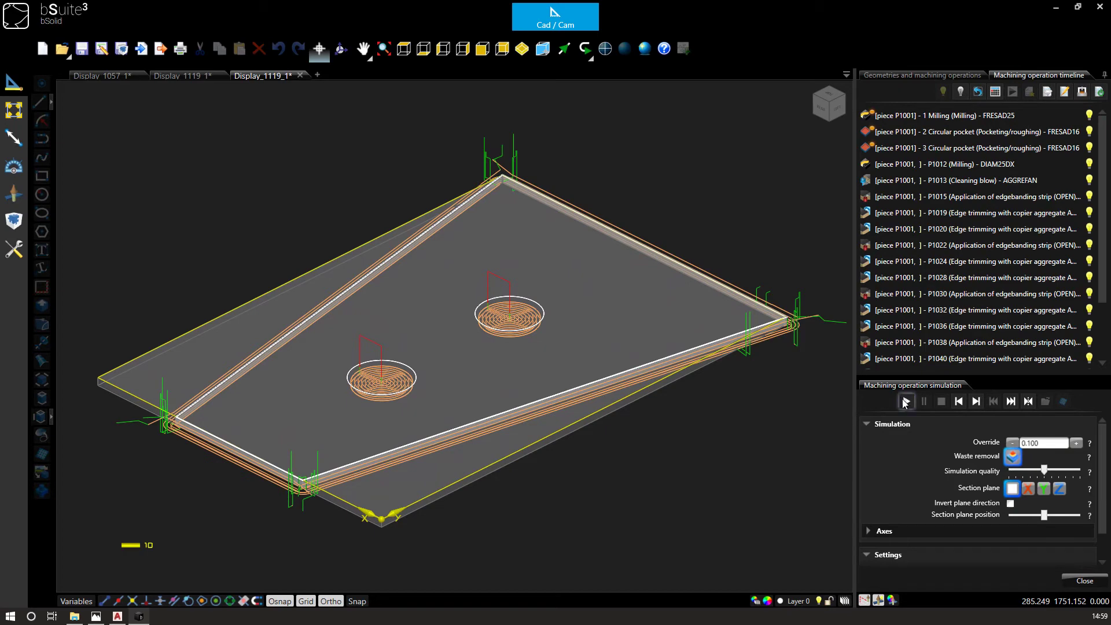